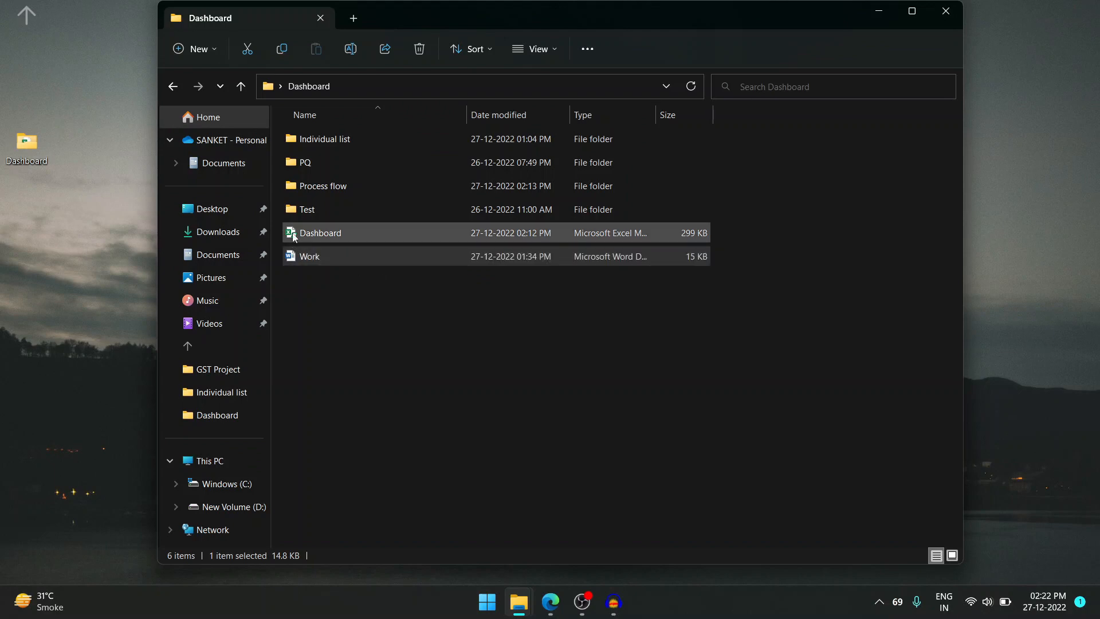
- Open the Dashboard macro workbook from the Dashboard folder and enable its blocked content
click(318, 237)
double_click(318, 236)
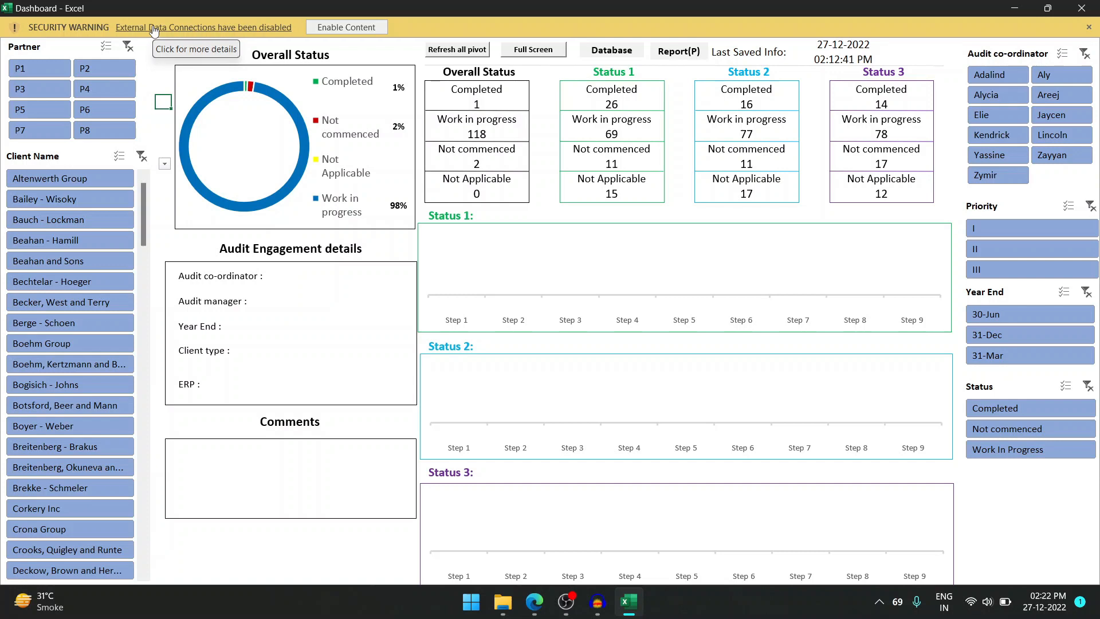
click(327, 27)
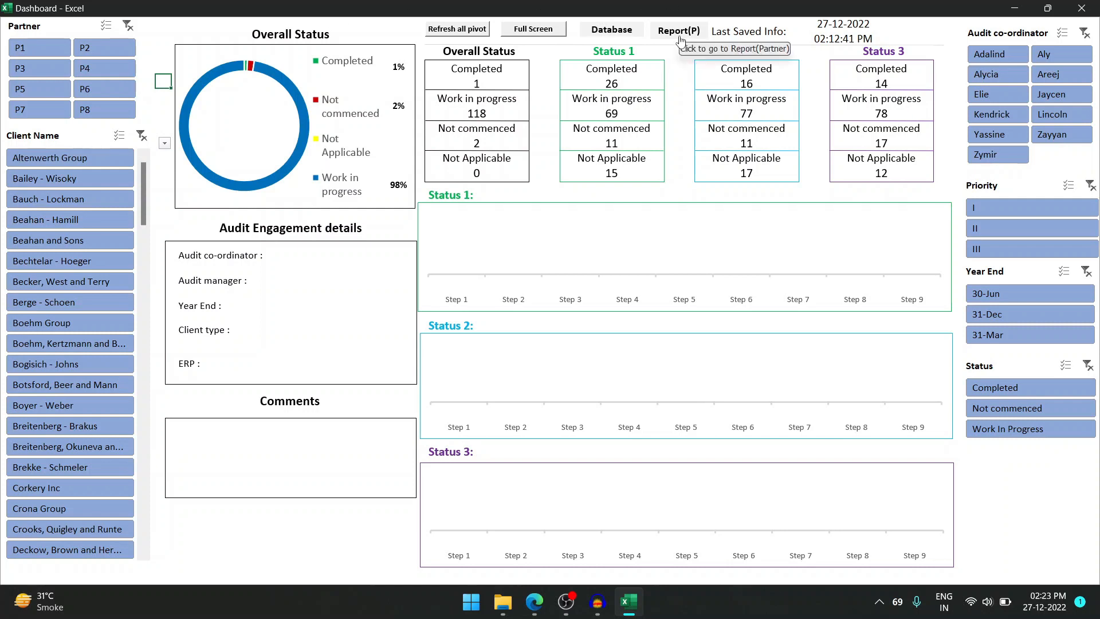
- Go to the Database sheet, switch back to the dashboard sheet once, and return to the Database sheet
click(618, 34)
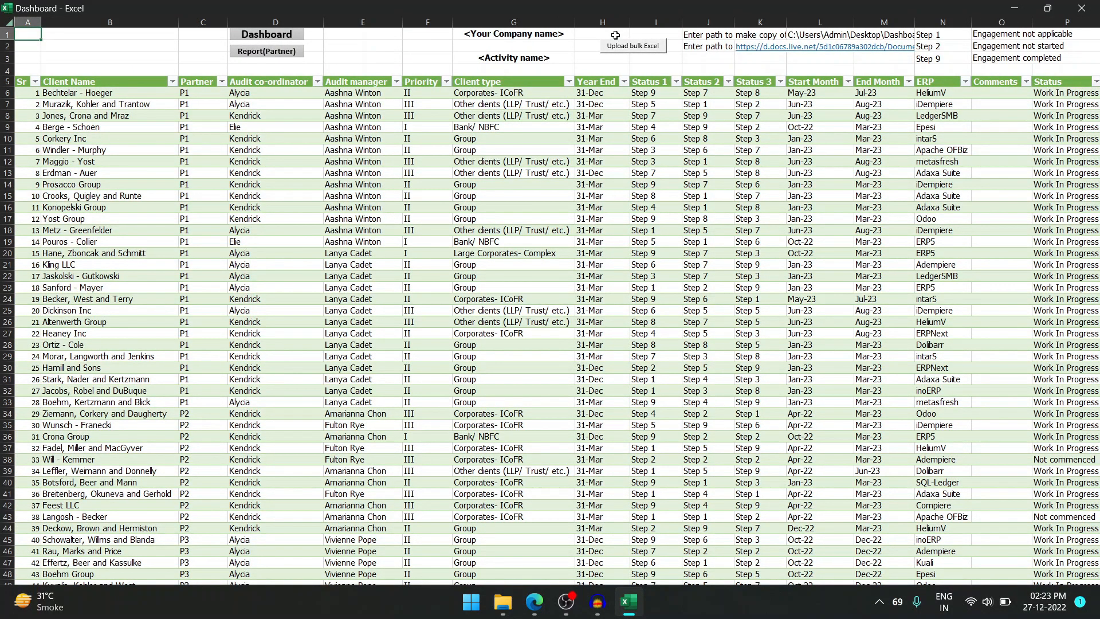
key(ctrl+Page_Up)
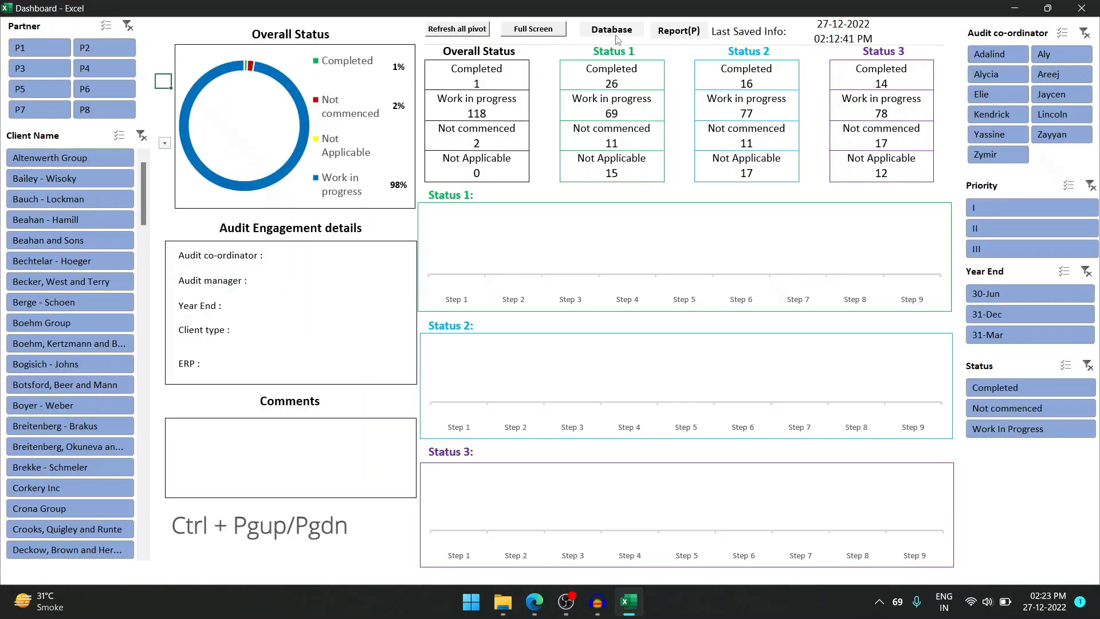
key(ctrl+Page_Down)
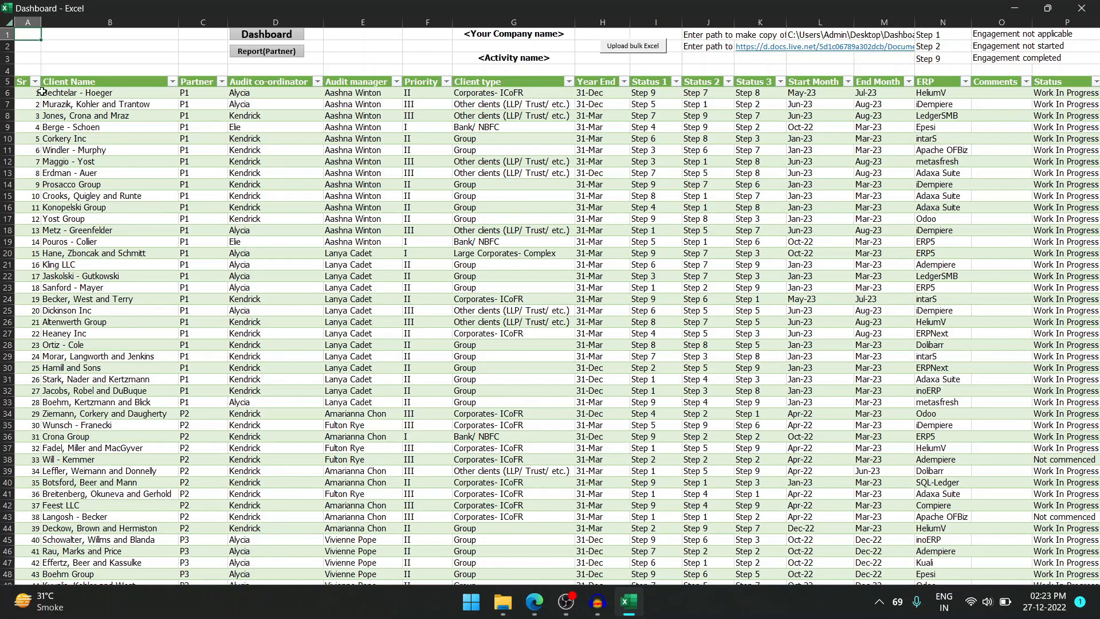
- Check the extent of the client list in the Sr column, from the first record to the last and back to the header
click(26, 91)
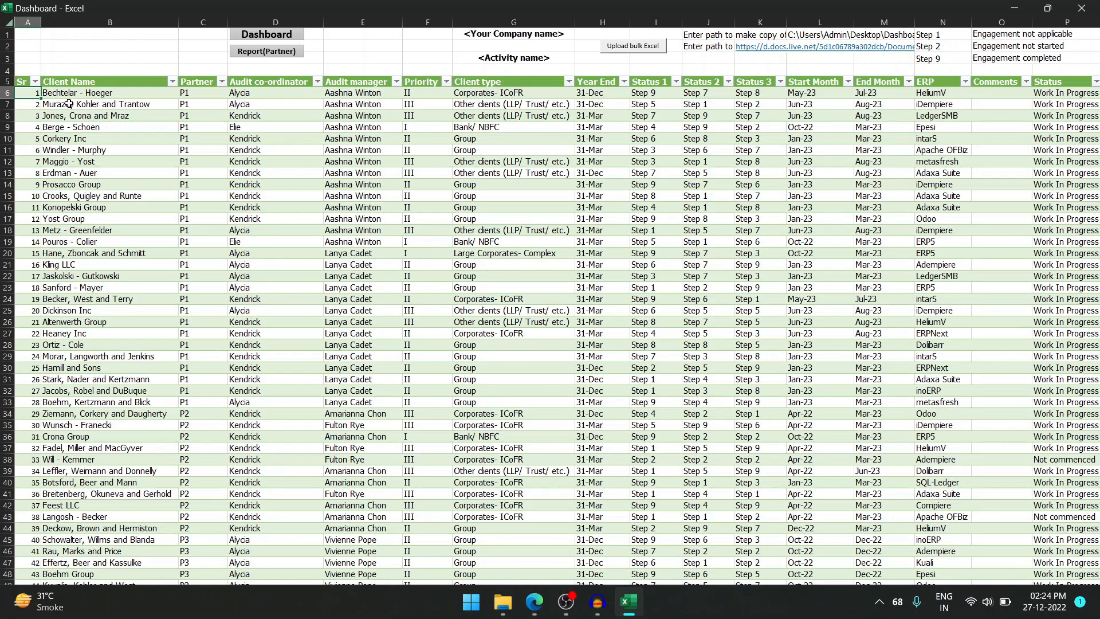
key(ctrl+Down)
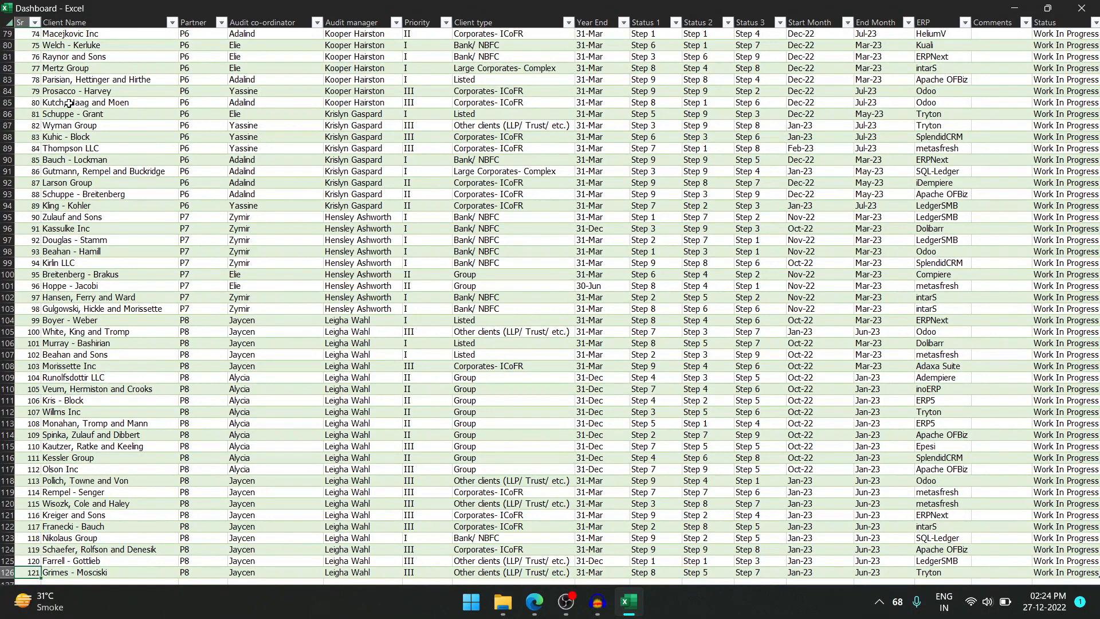
key(ctrl+Up)
- Examine the filter choices of the Partner, Audit co-ordinator and Audit manager columns without applying a filter
key(Right)
key(Right)
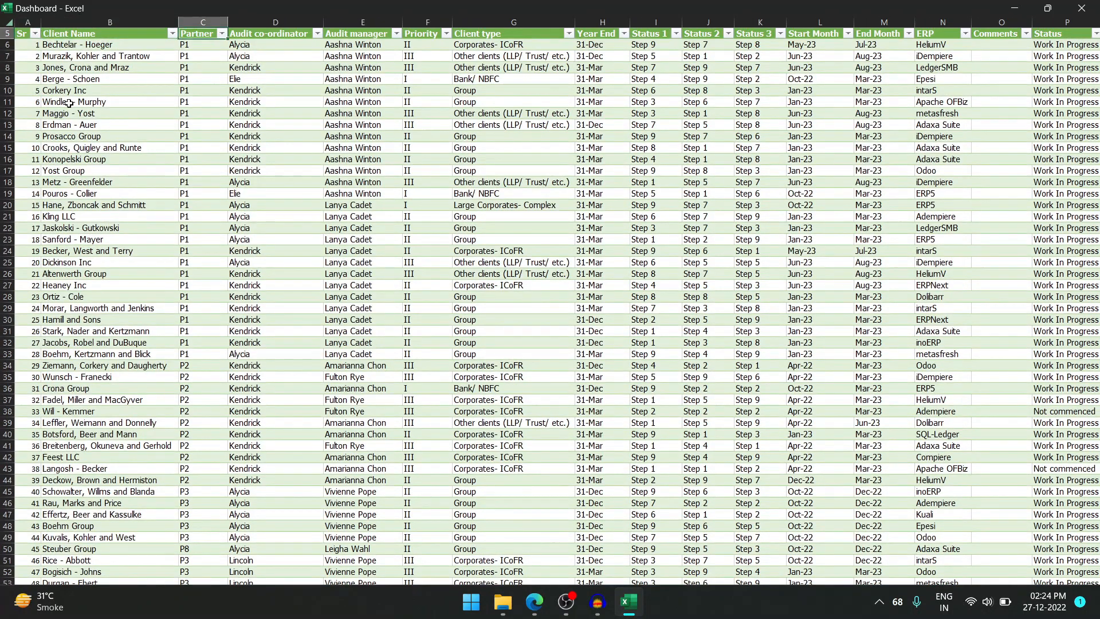
key(alt+Down)
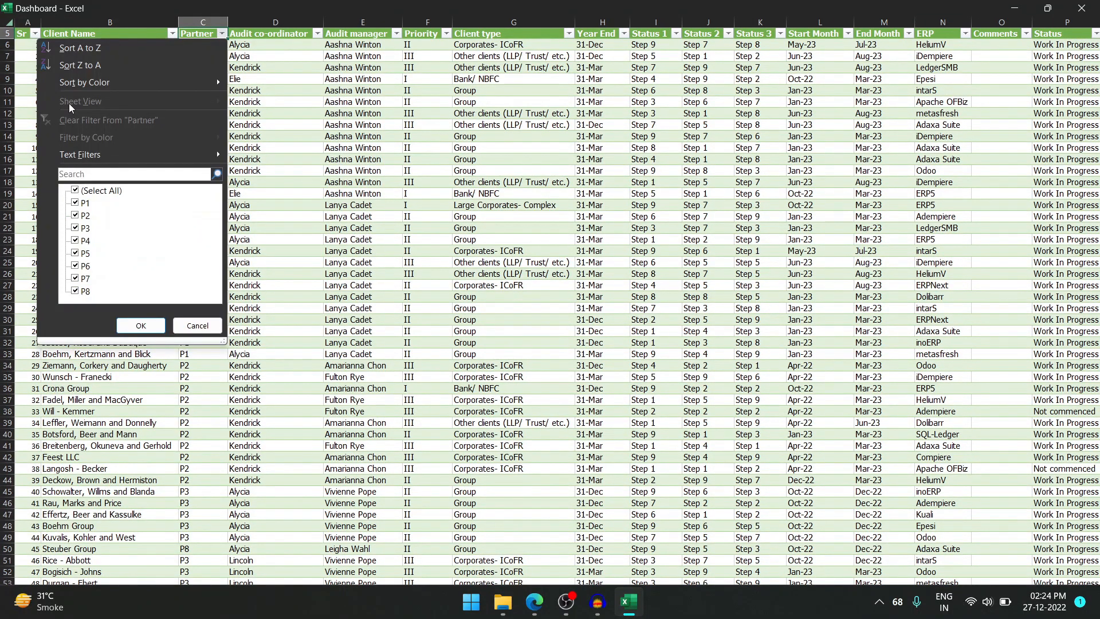
key(Escape)
key(Right)
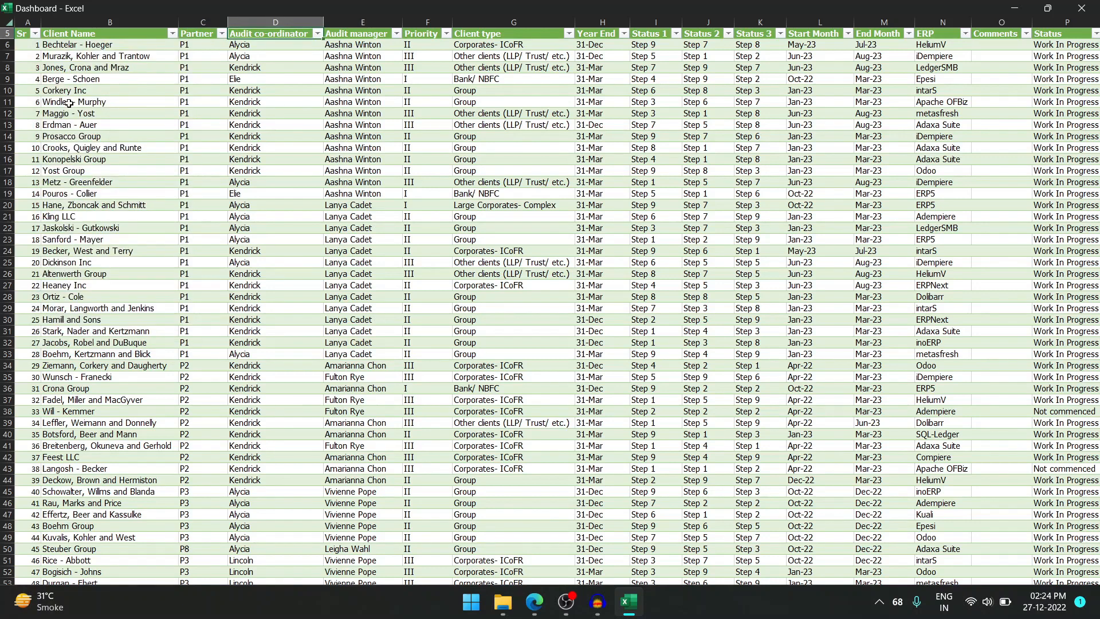
key(alt+Down)
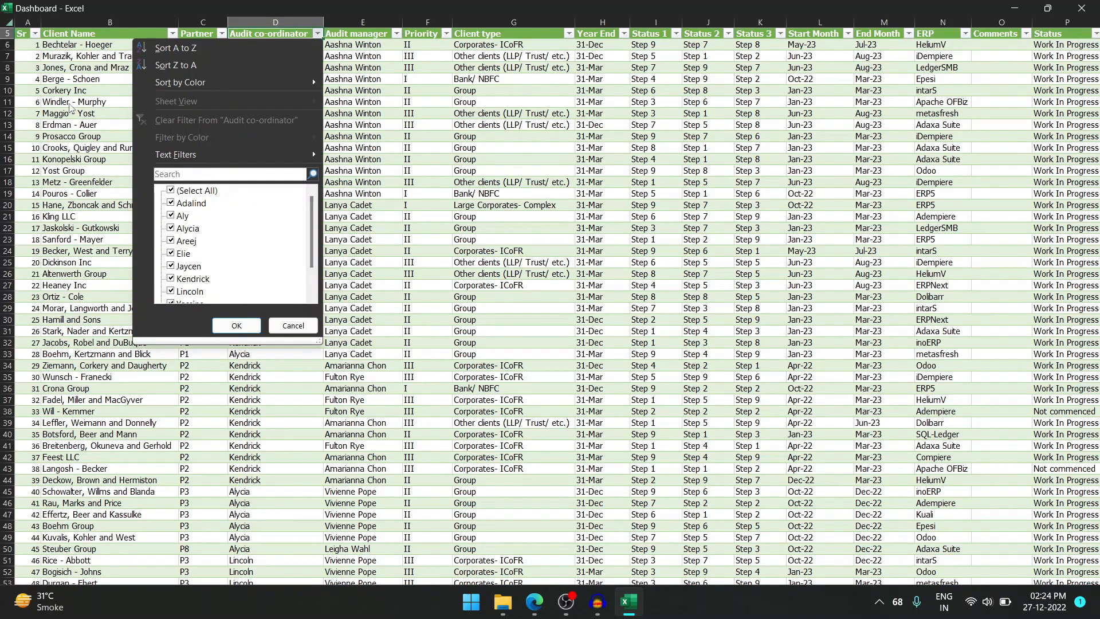
key(Escape)
key(Right)
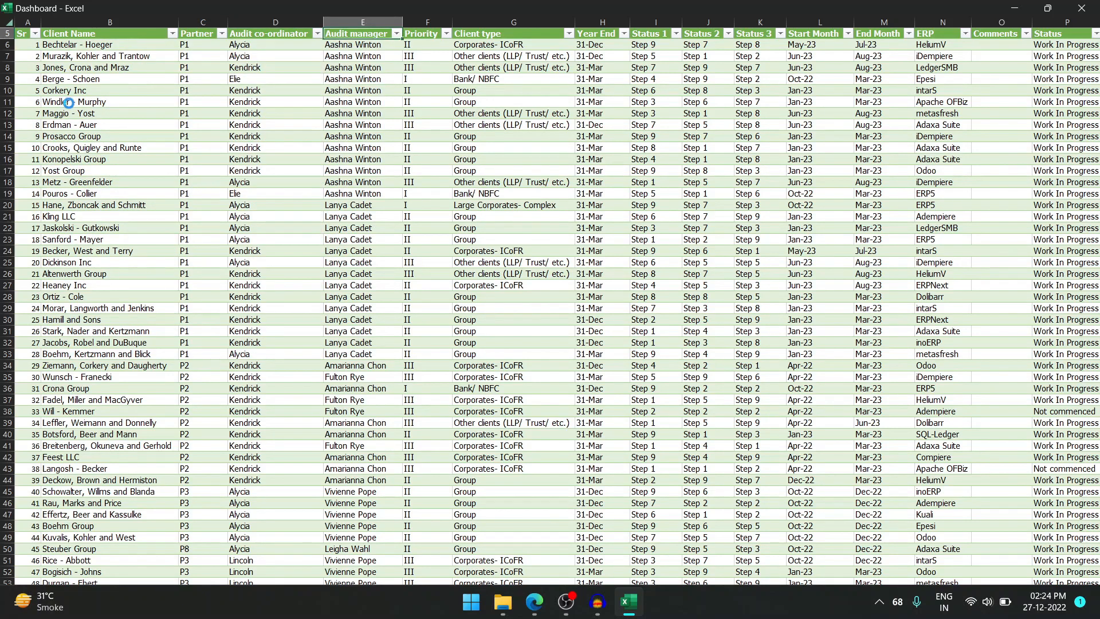
key(alt+Down)
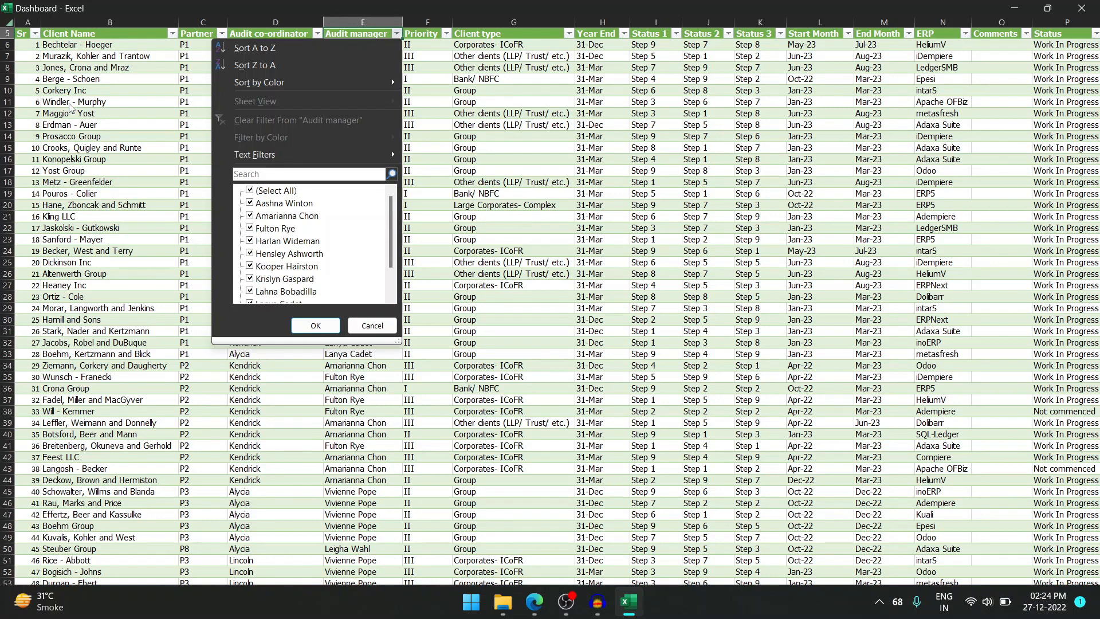
key(Escape)
- Examine the Priority column, the allowed client types and the Year End entry for the first record
key(Right)
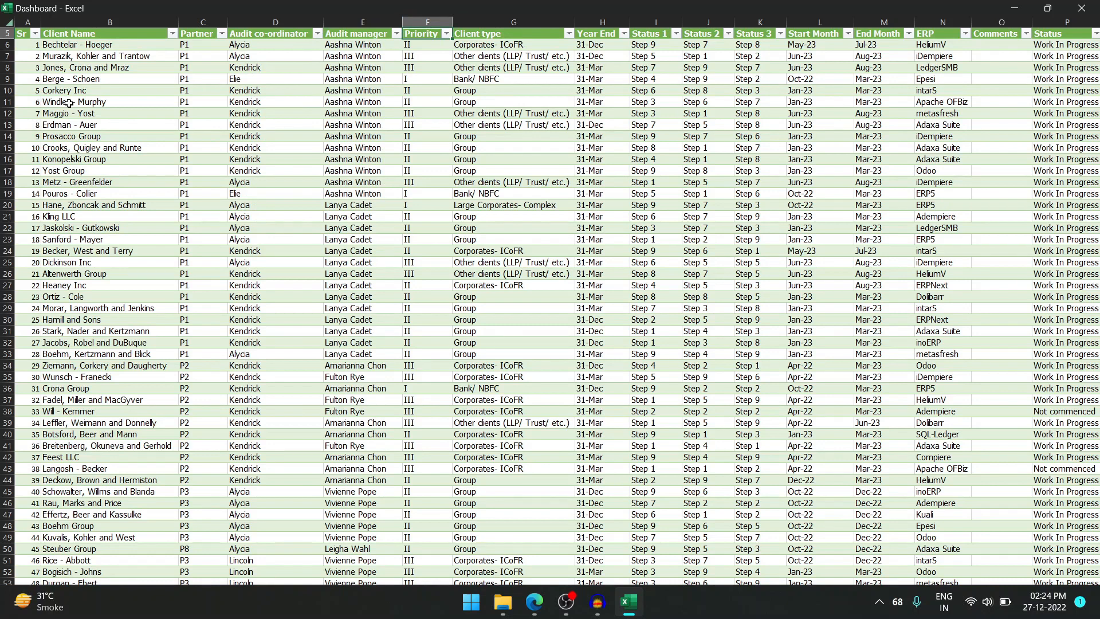
key(Down)
key(Right)
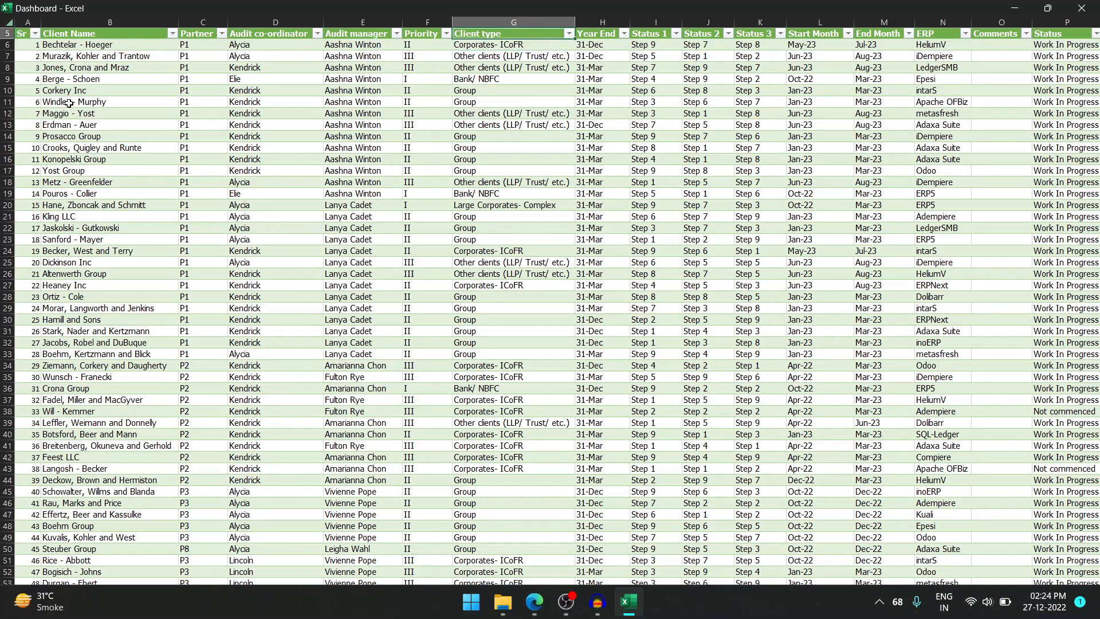
key(alt+Down)
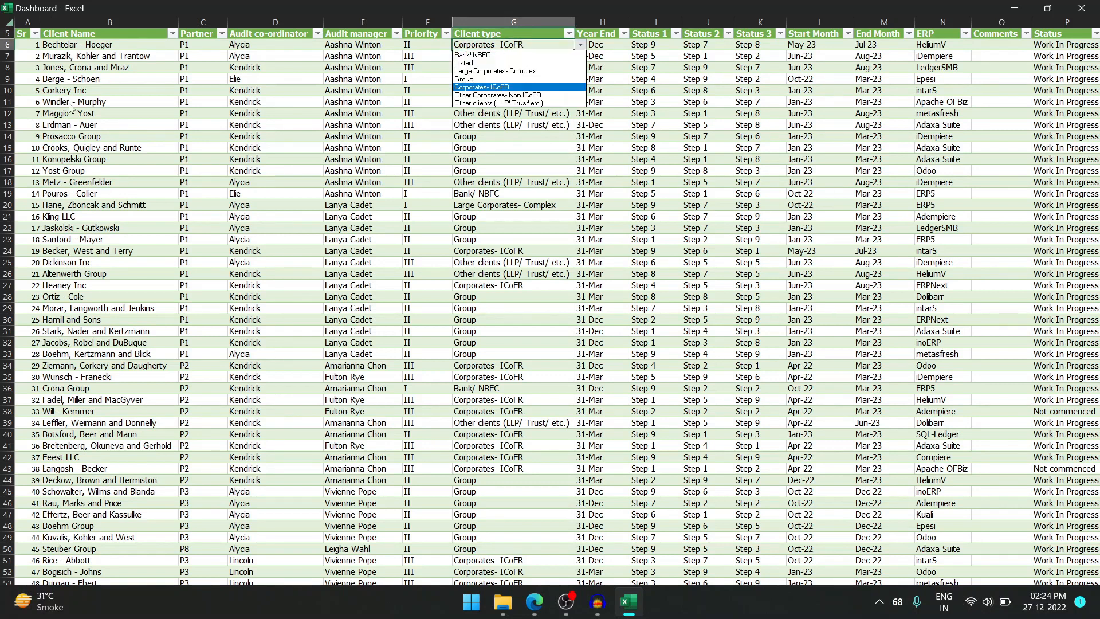
key(Escape)
key(Right)
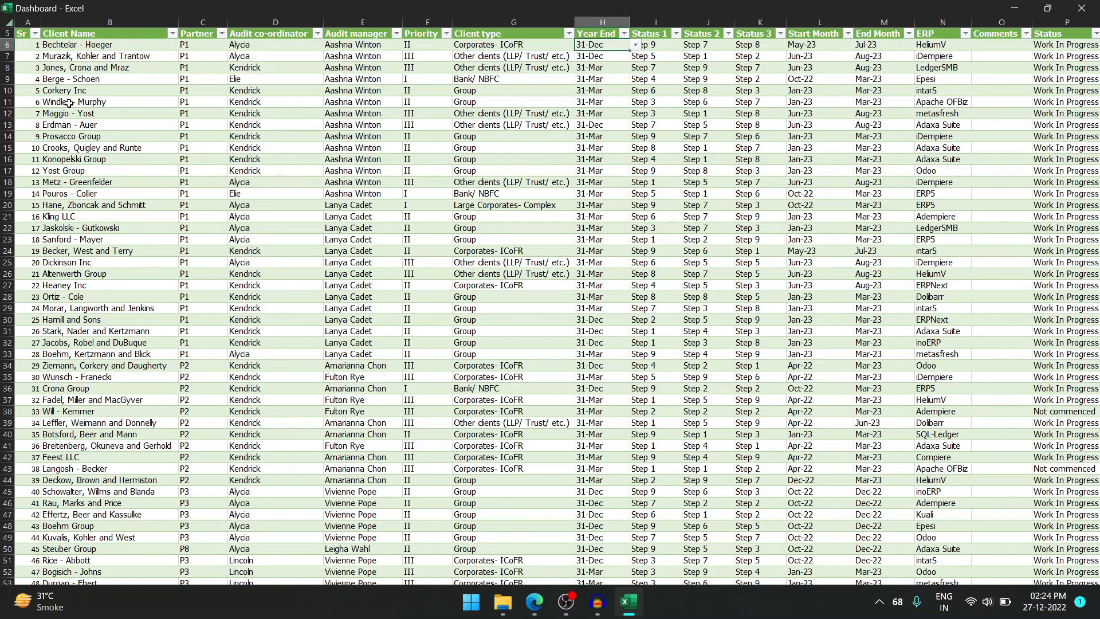
scroll(69, 103, up, 1)
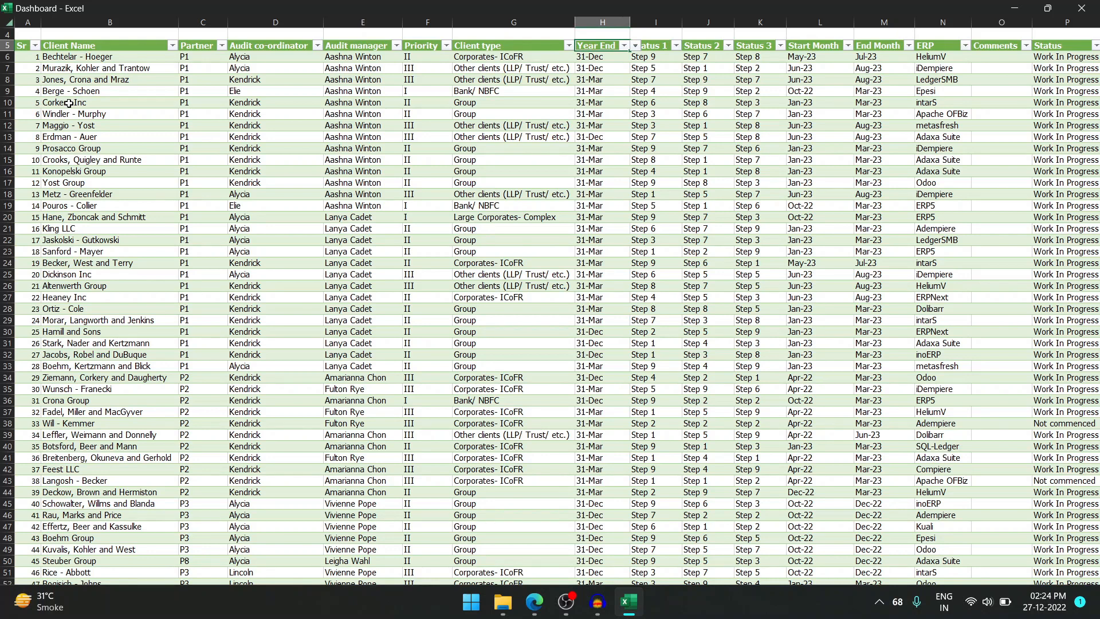
- Examine the allowed values in the first record's Status 1, Status 2 and Status 3 cells without changing them
key(Right)
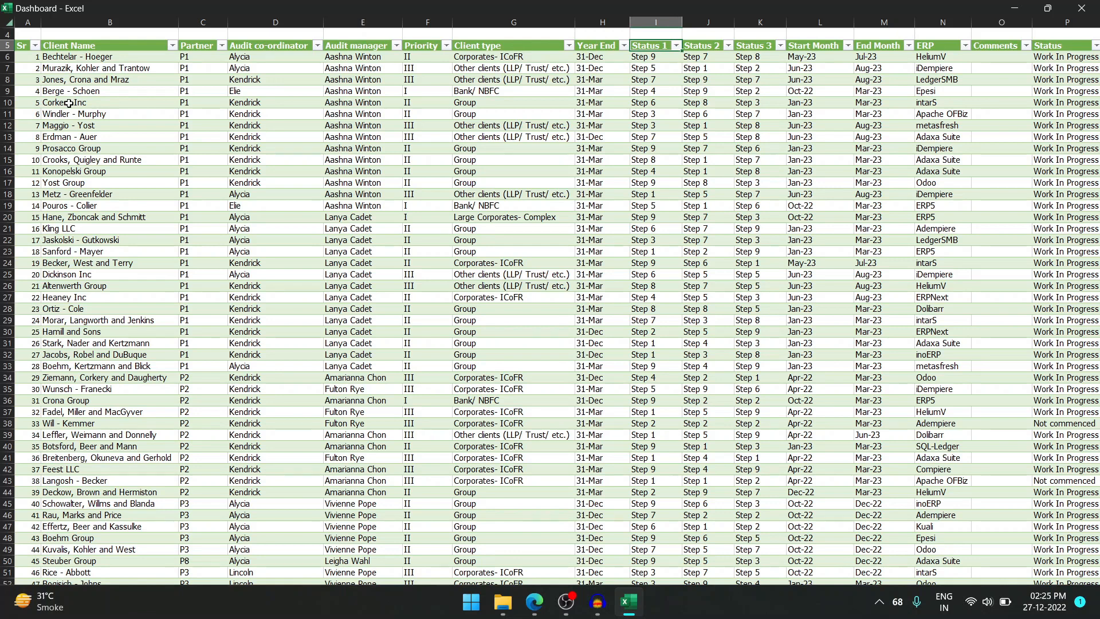
key(Down)
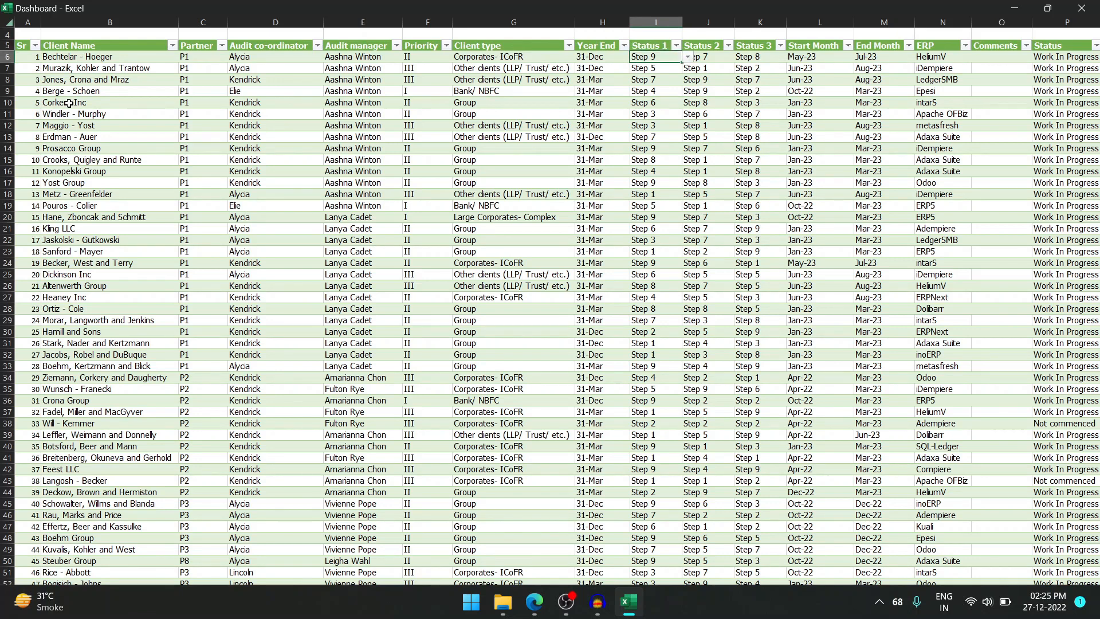
key(alt+Down)
key(Escape)
key(Right)
key(alt+Down)
key(Escape)
key(Right)
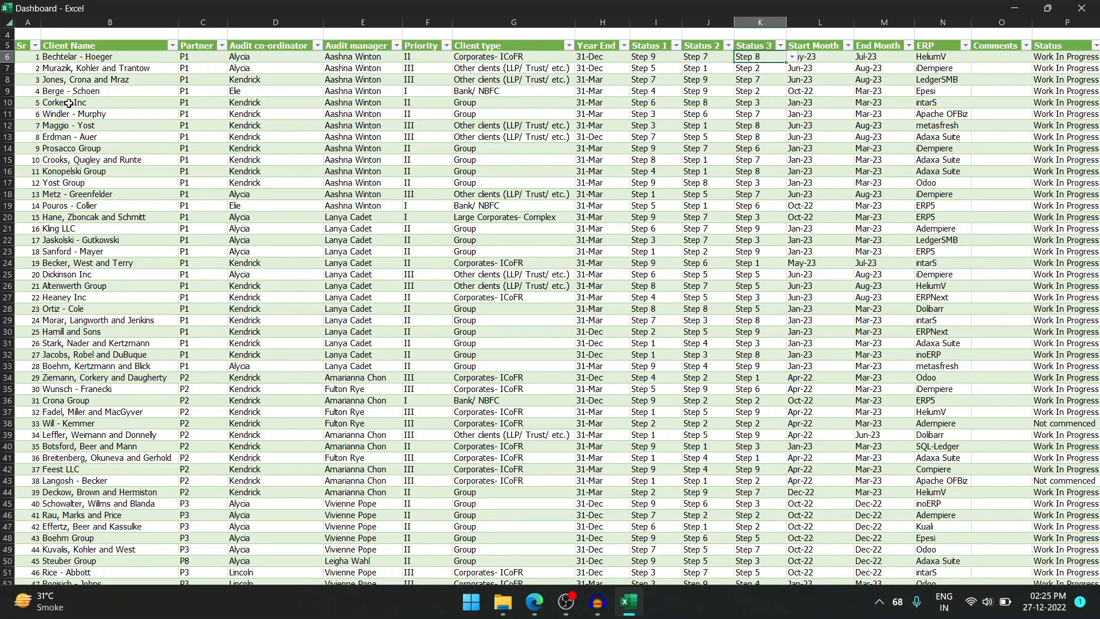
key(alt+Down)
key(Escape)
- Review the legend above the table explaining the meaning of Step 1 and Step 2
key(Left)
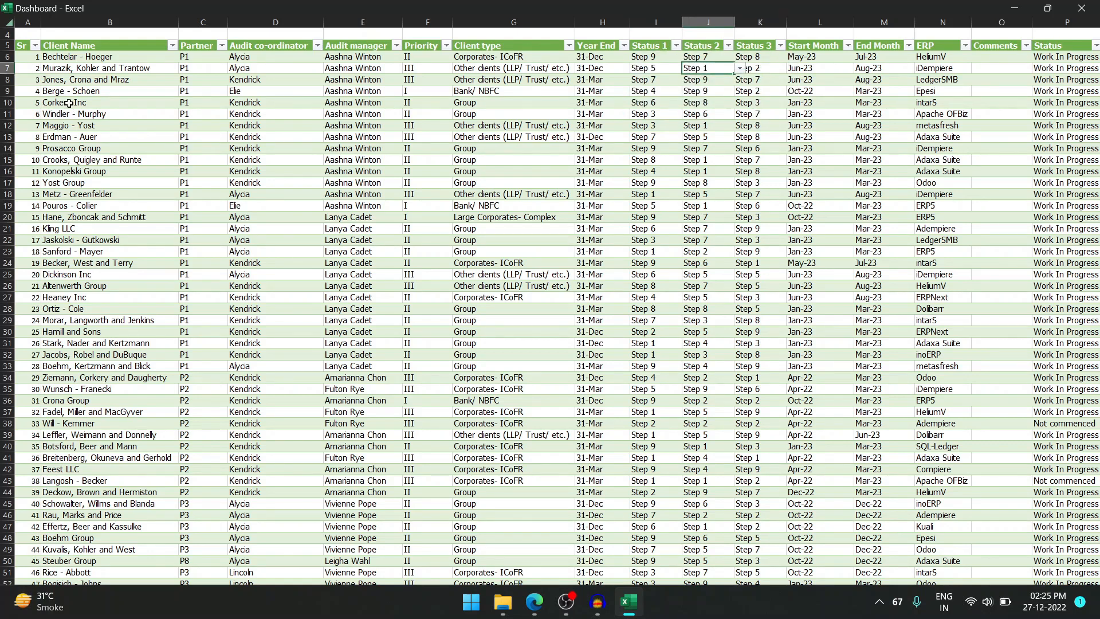
key(Up)
key(Up)
key(Up)
key(Up)
key(Up)
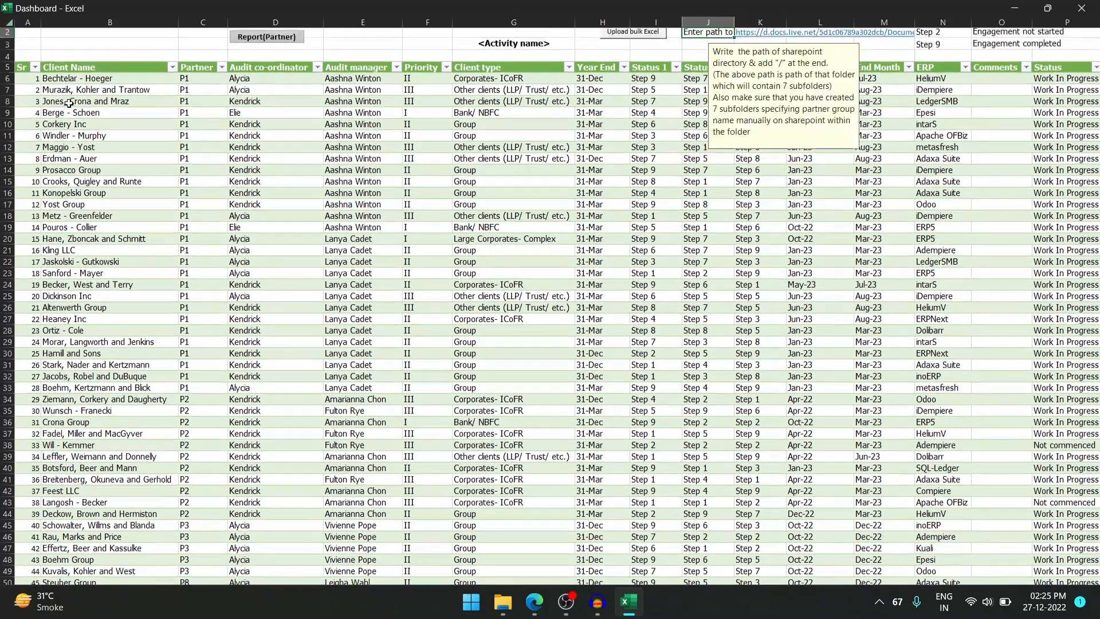
key(Right)
key(Right)
key(Right)
key(Right)
key(Right)
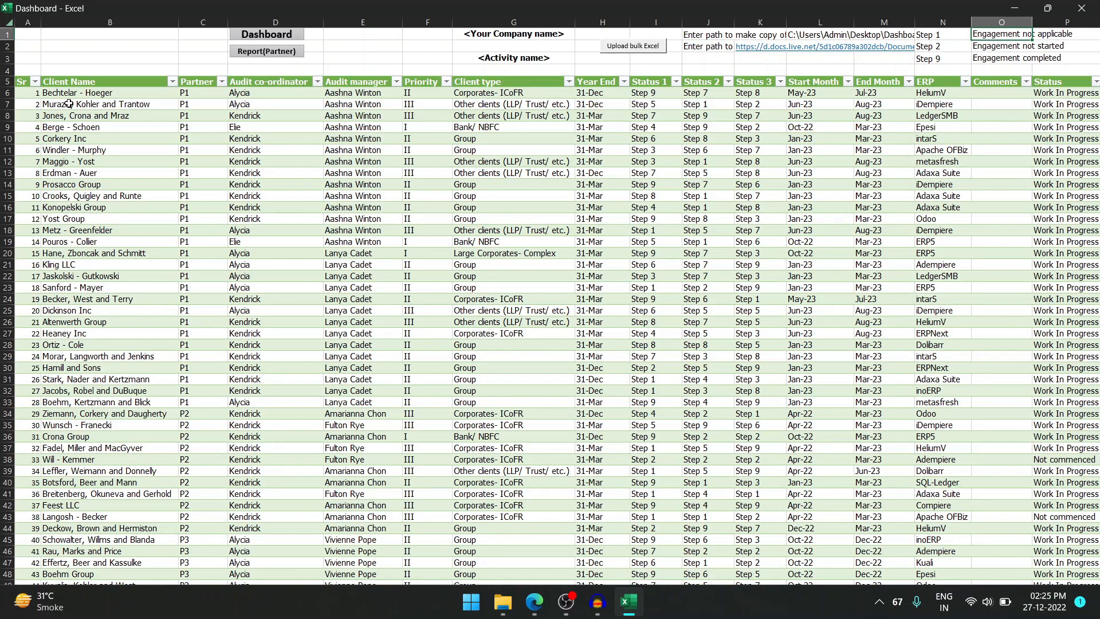
key(Down)
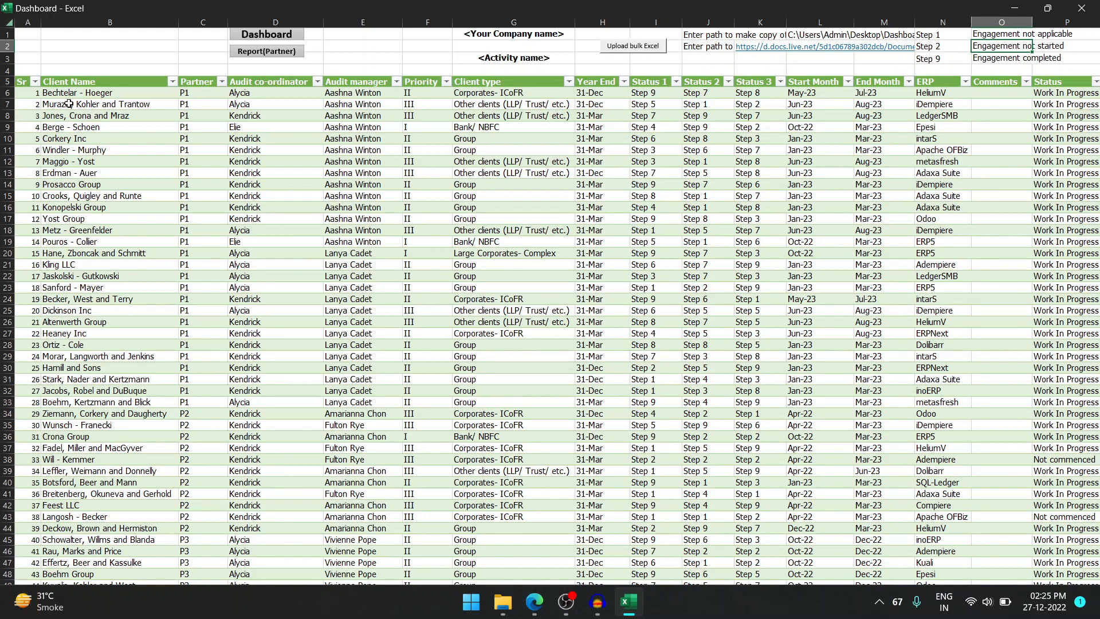
- Return from the step legend to the first record's Status 1 entry in the table
key(Down)
key(Down)
key(Down)
key(Down)
key(Down)
key(Down)
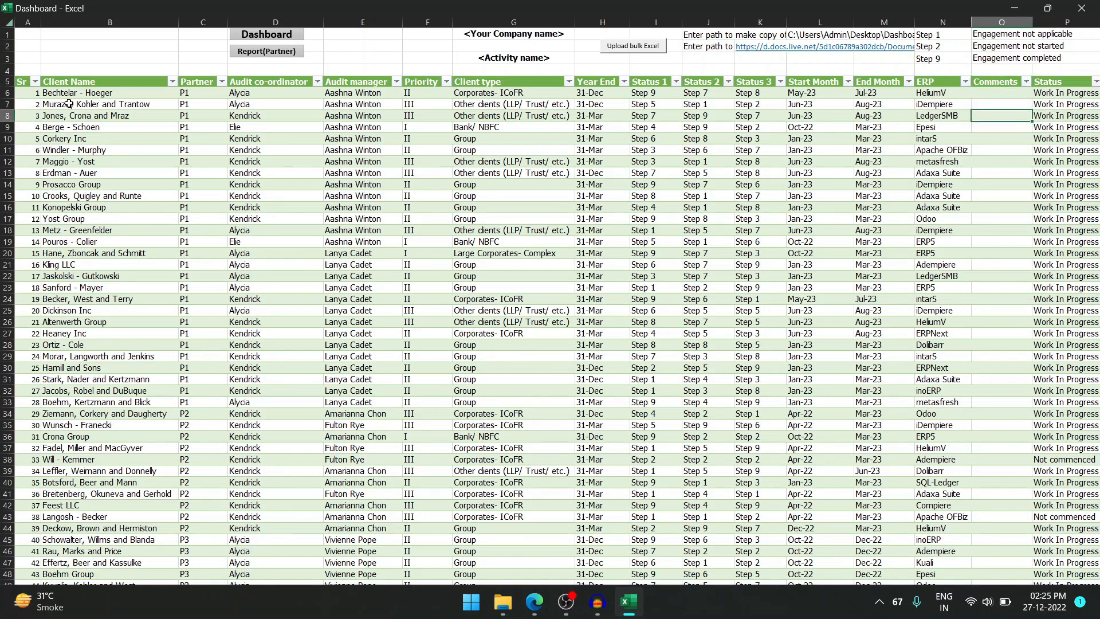
key(Left)
key(Left)
key(Left)
key(Left)
key(Left)
key(Up)
key(Left)
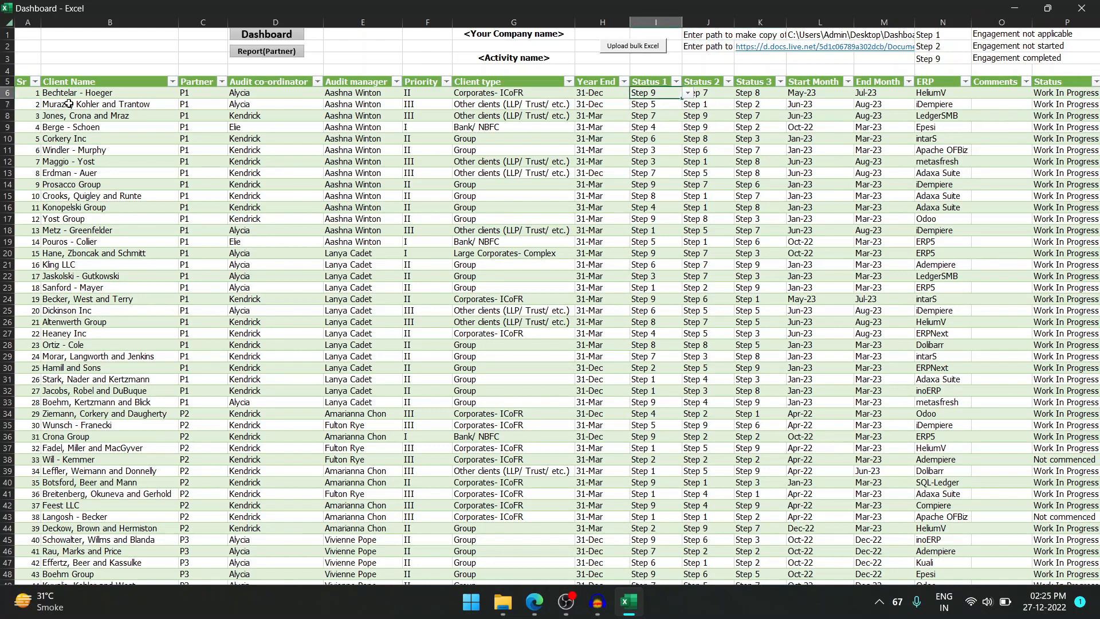
- Examine the Start Month and End Month entries of the first two records
key(Right)
key(Right)
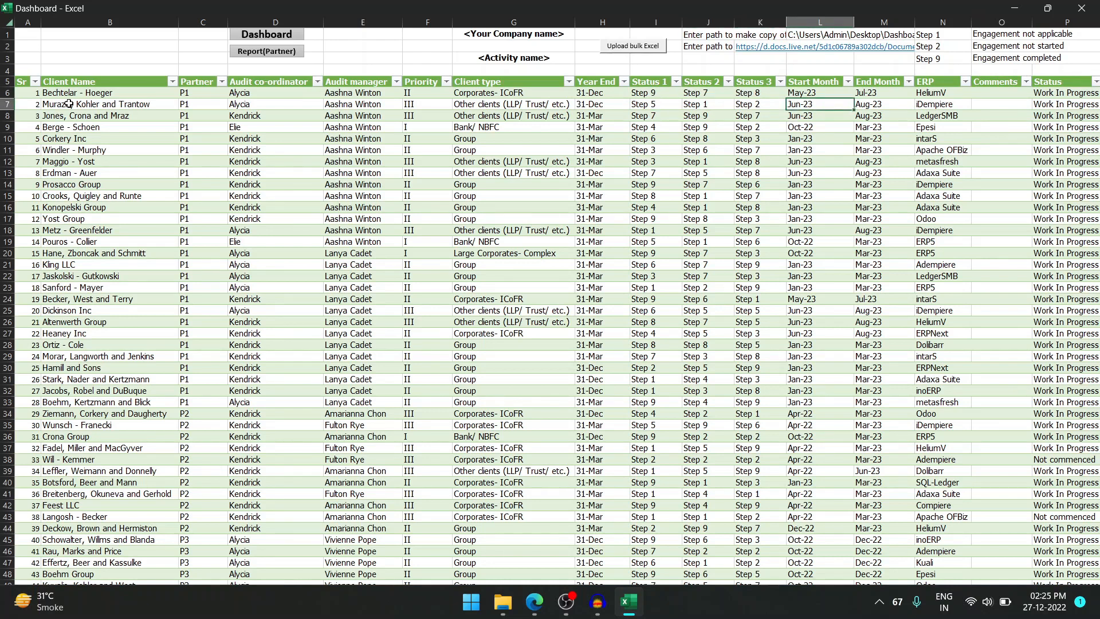
key(Up)
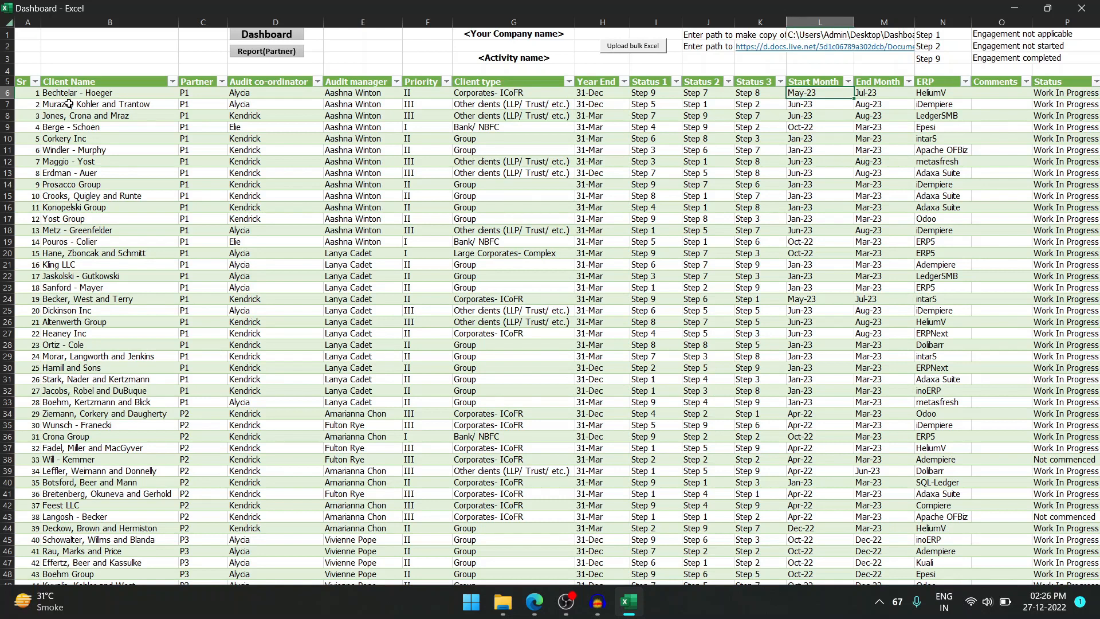
key(Right)
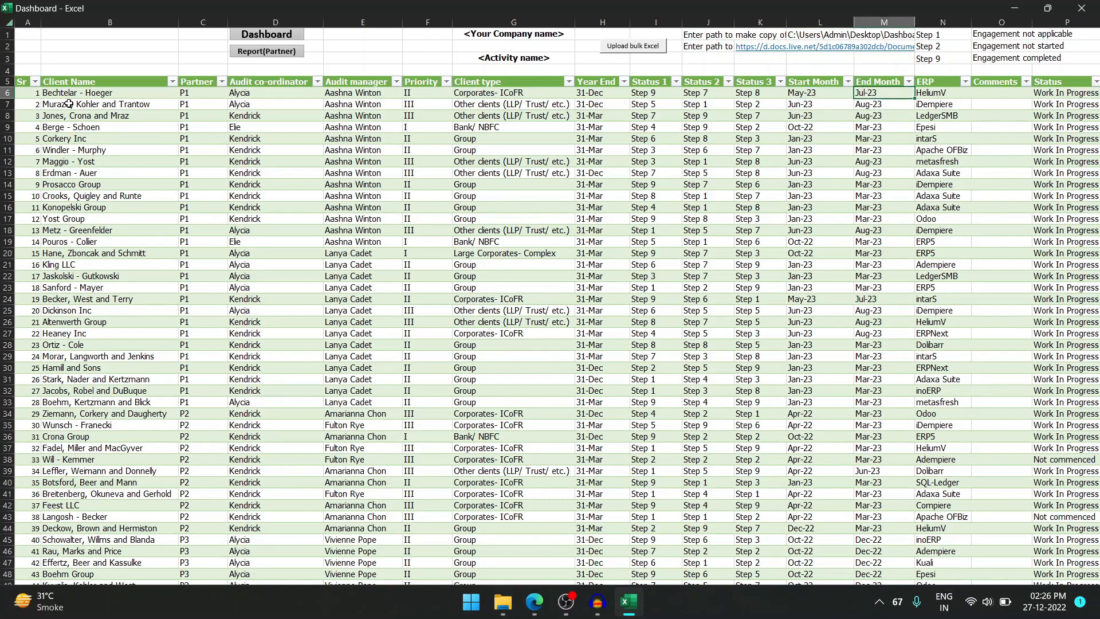
key(Down)
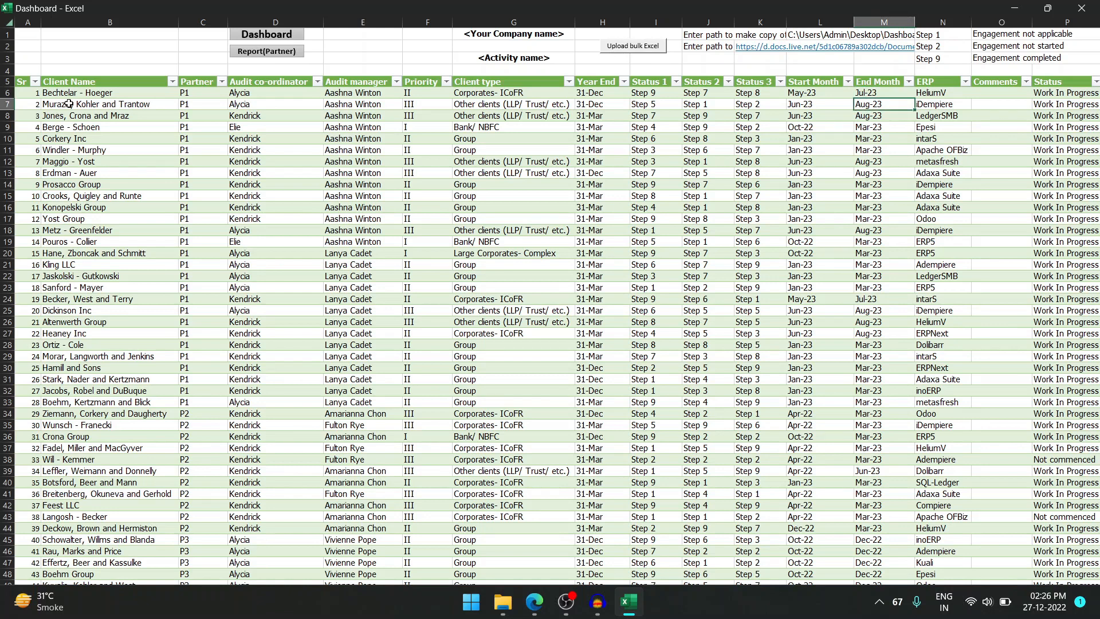
key(Up)
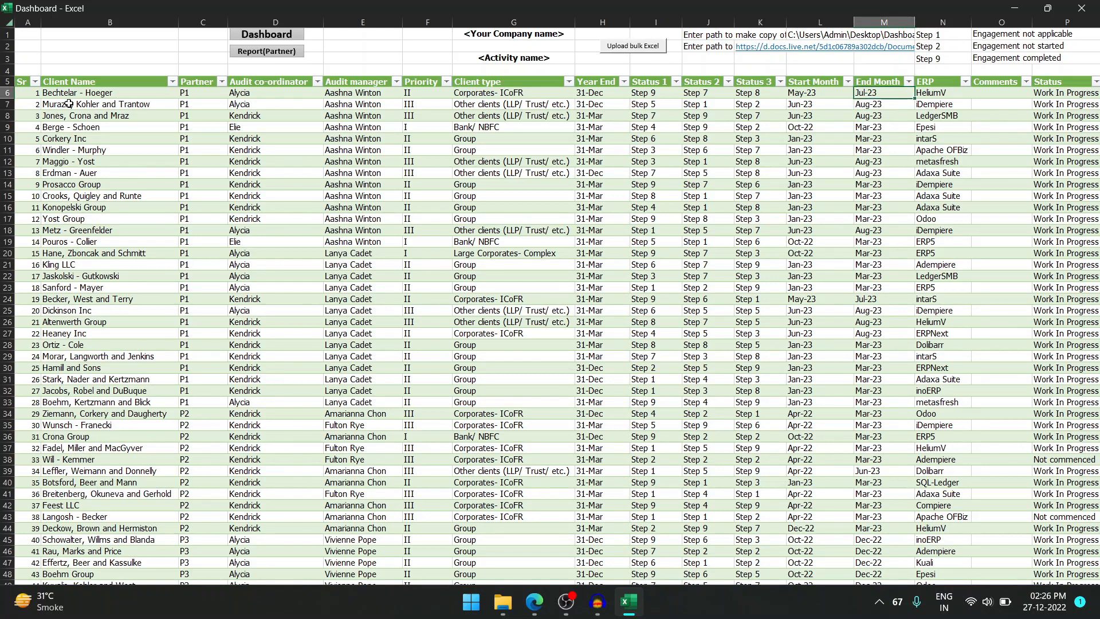
- Examine the ERP and Comments cells of the first record, and the Status column for the first three records
key(Right)
key(Right)
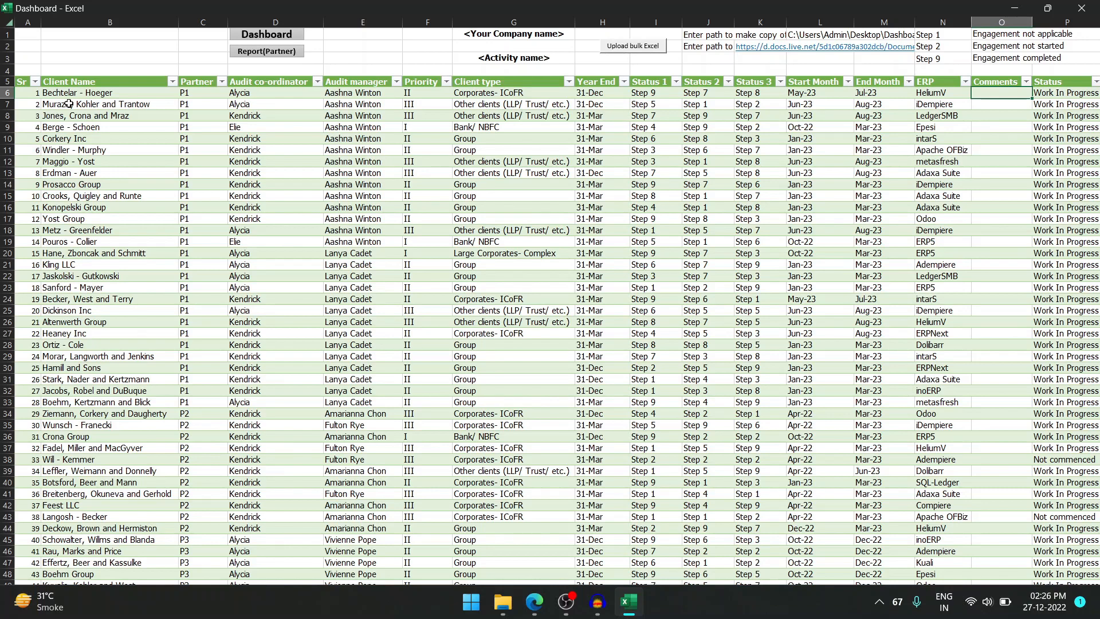
key(Right)
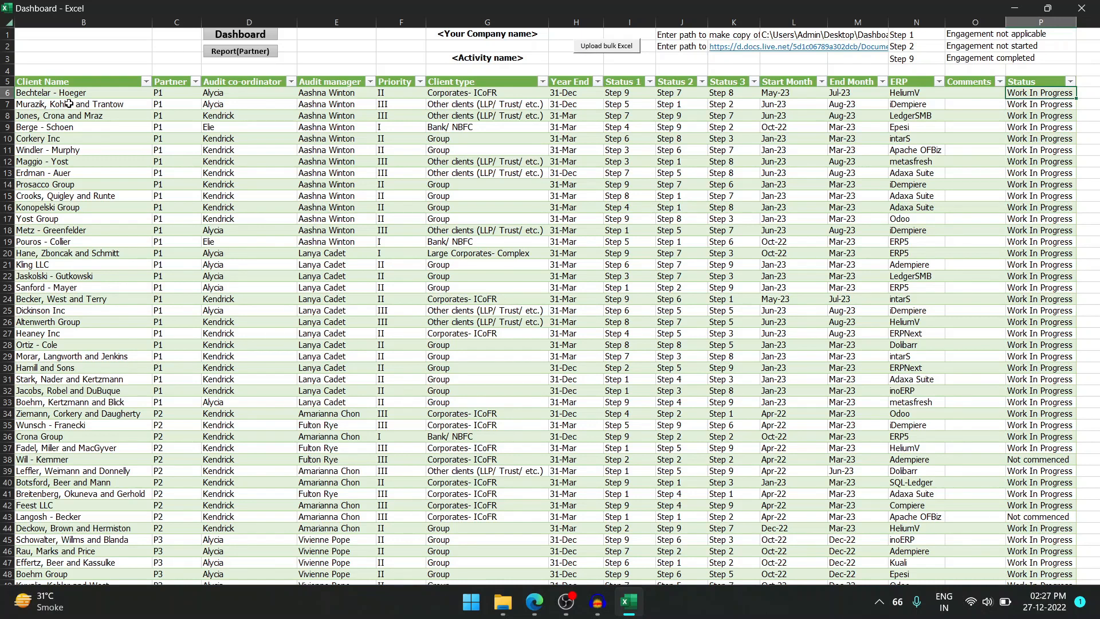
key(Down)
key(Down)
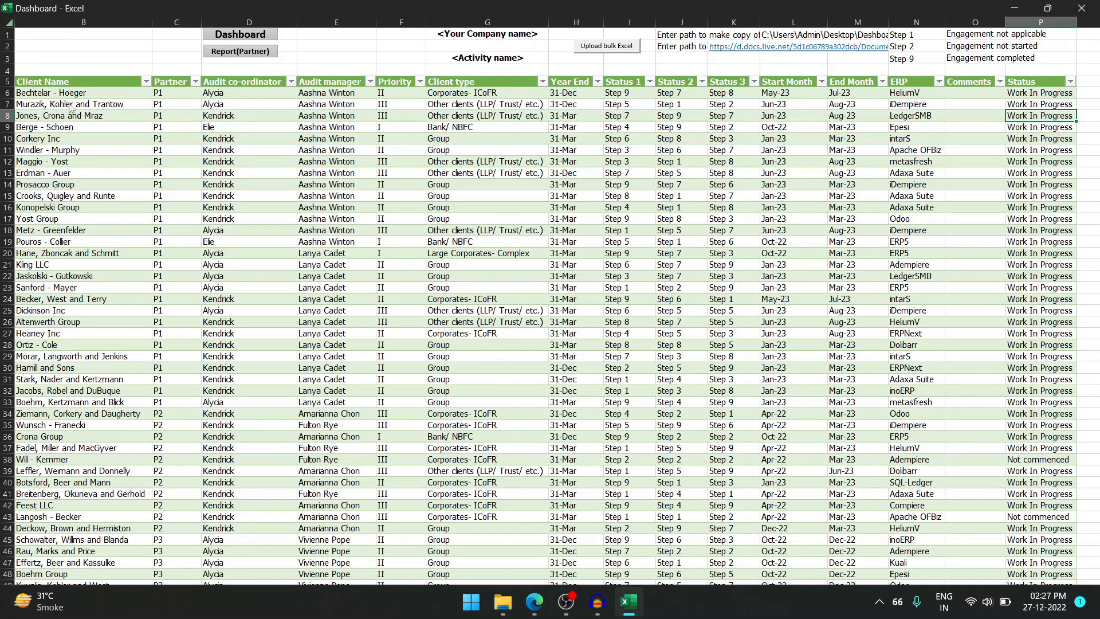
- Switch to the Dashboard sheet, filter it by partner P1, and clear the partner filter
key(ctrl+Page_Up)
key(ctrl+Page_Down)
key(ctrl+Page_Up)
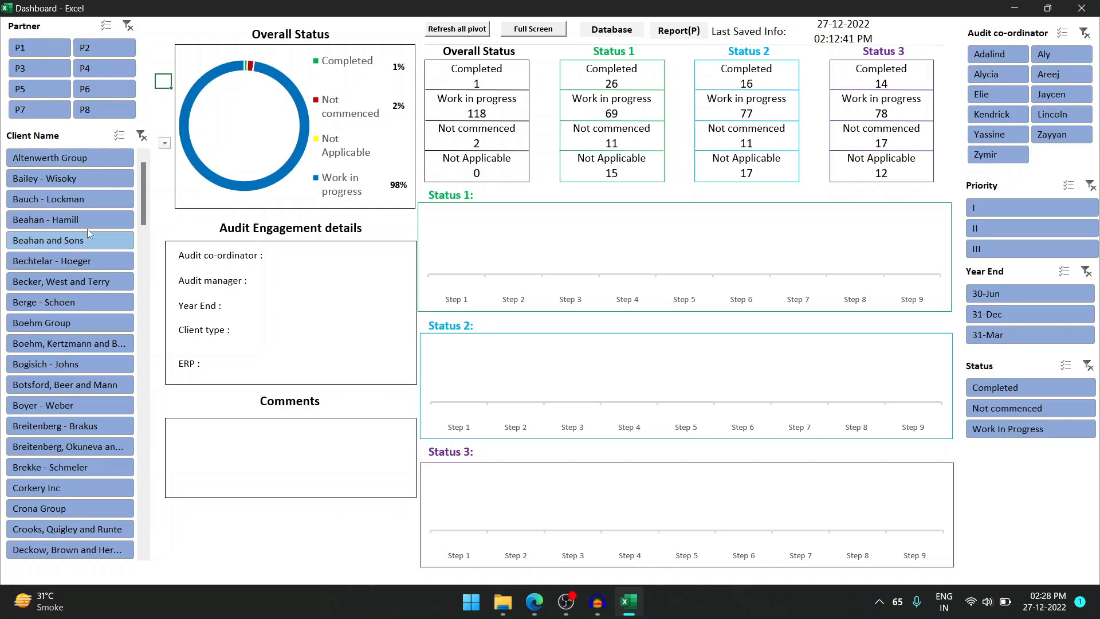
click(46, 47)
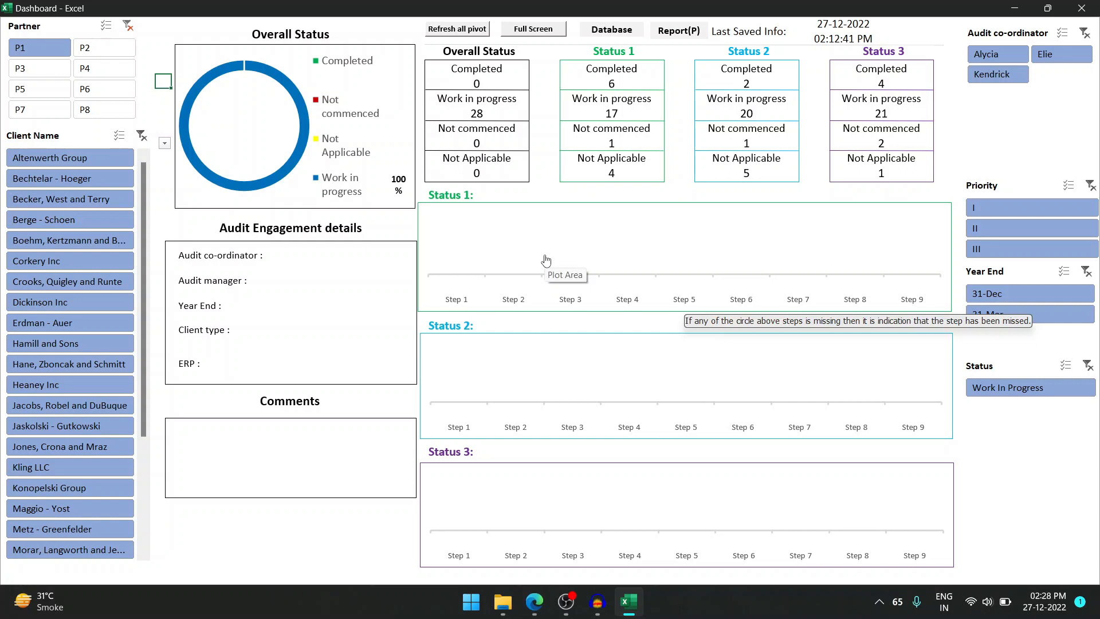
click(127, 26)
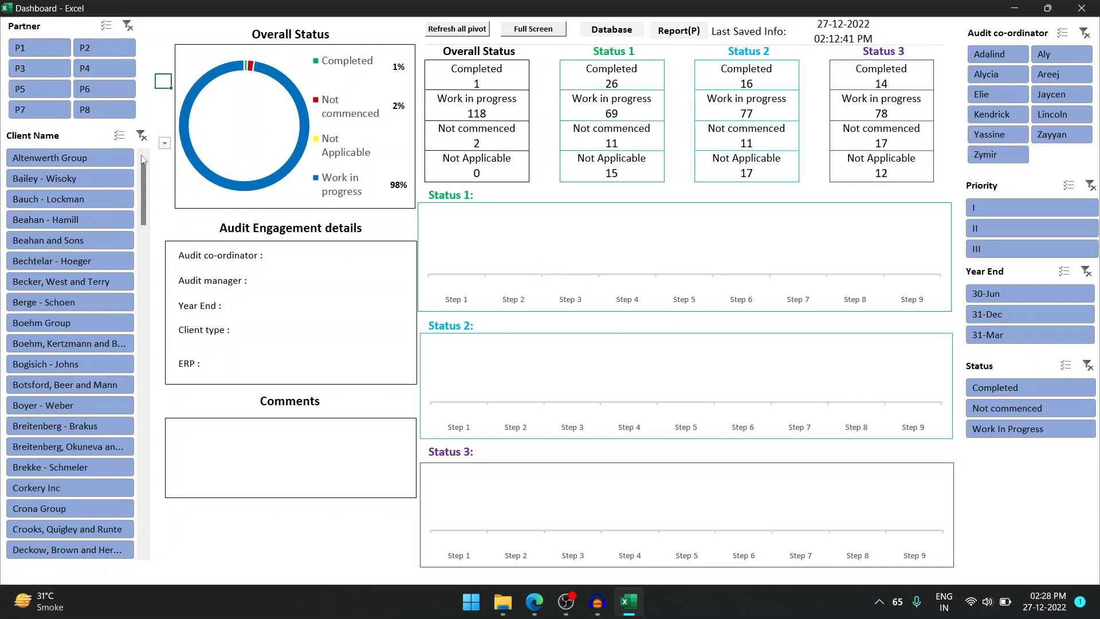
- Filter the dashboard by partner P2 and change the partner filter to P1
click(95, 48)
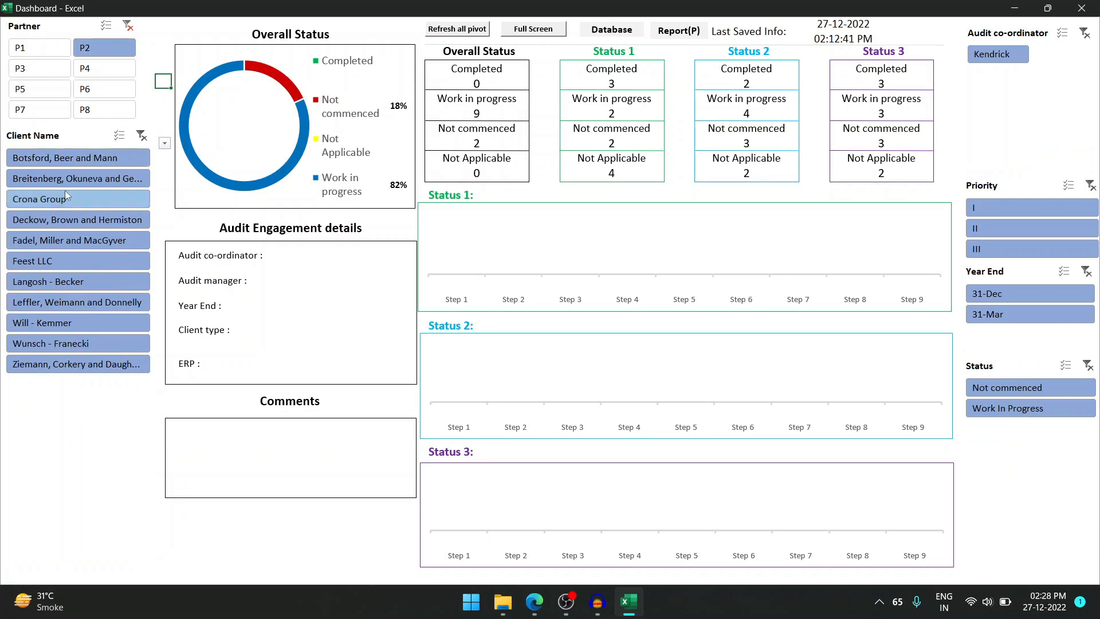
click(53, 51)
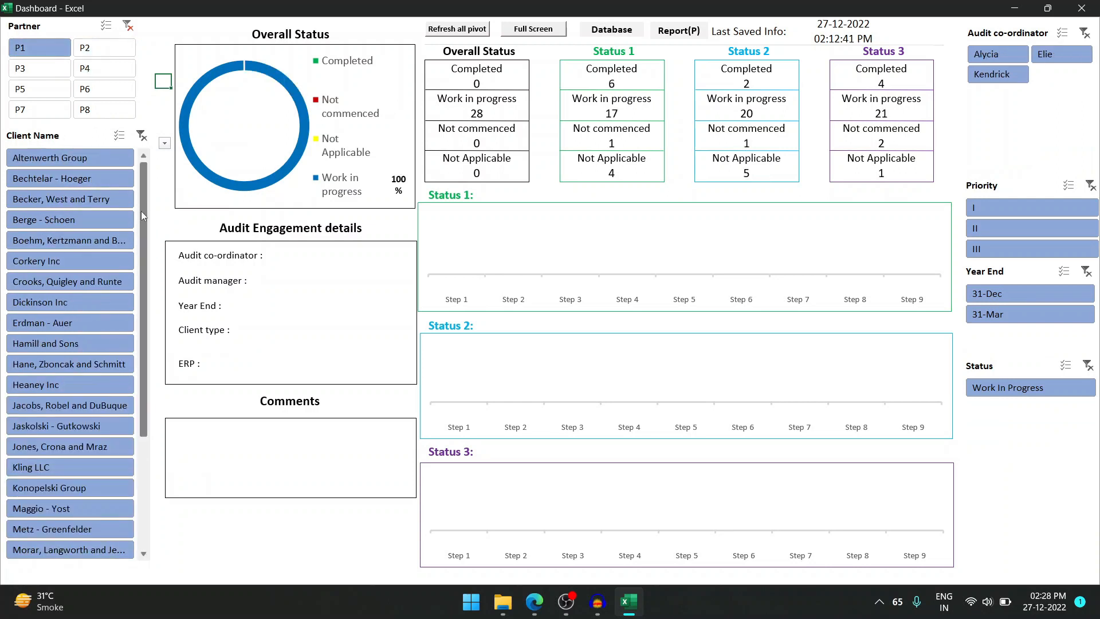
mouse_move(141, 193)
mouse_down()
mouse_move(141, 211)
mouse_move(141, 196)
mouse_up()
- Search the client name filter for maggio and limit the dashboard to Maggio - Yost only
click(165, 144)
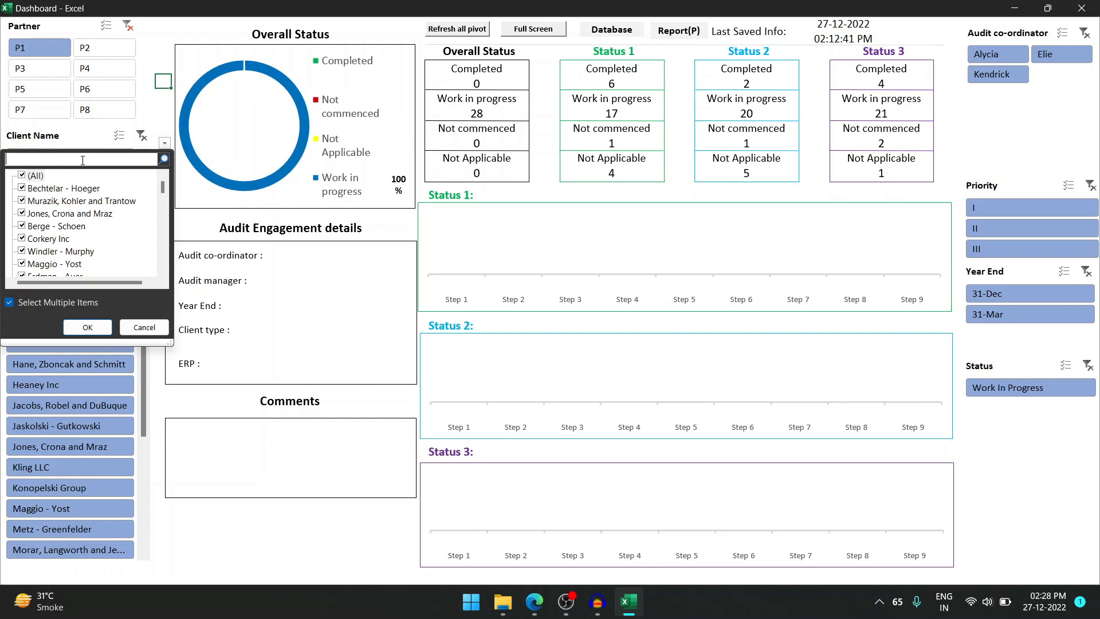
text(maggio)
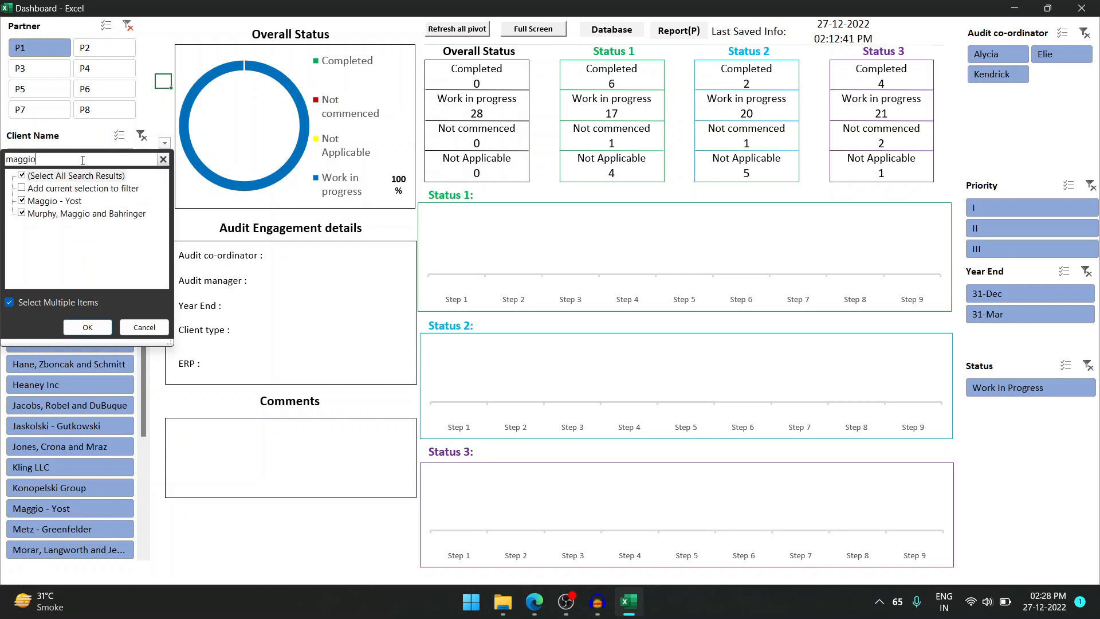
click(21, 213)
click(88, 327)
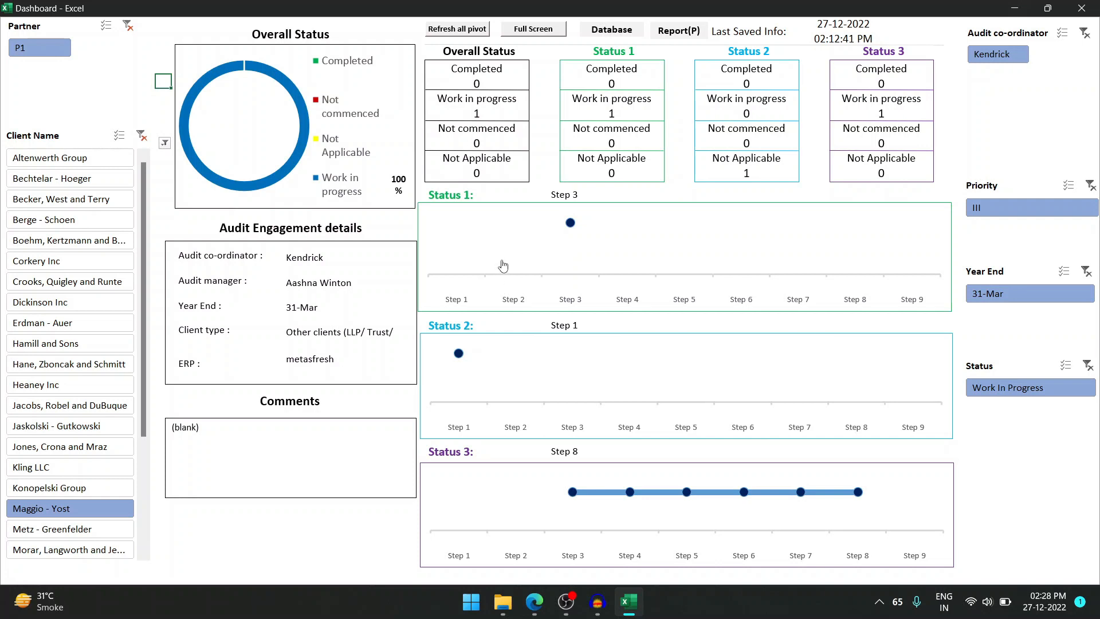
mouse_move(502, 262)
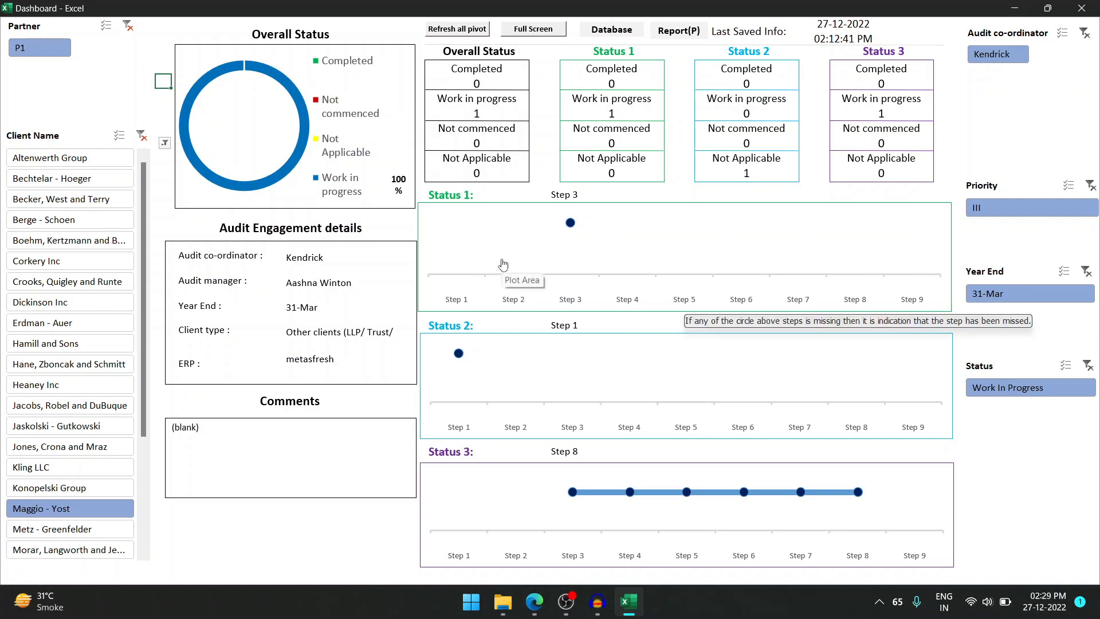
- Clear the client name filter and filter the dashboard by partner P2
click(141, 135)
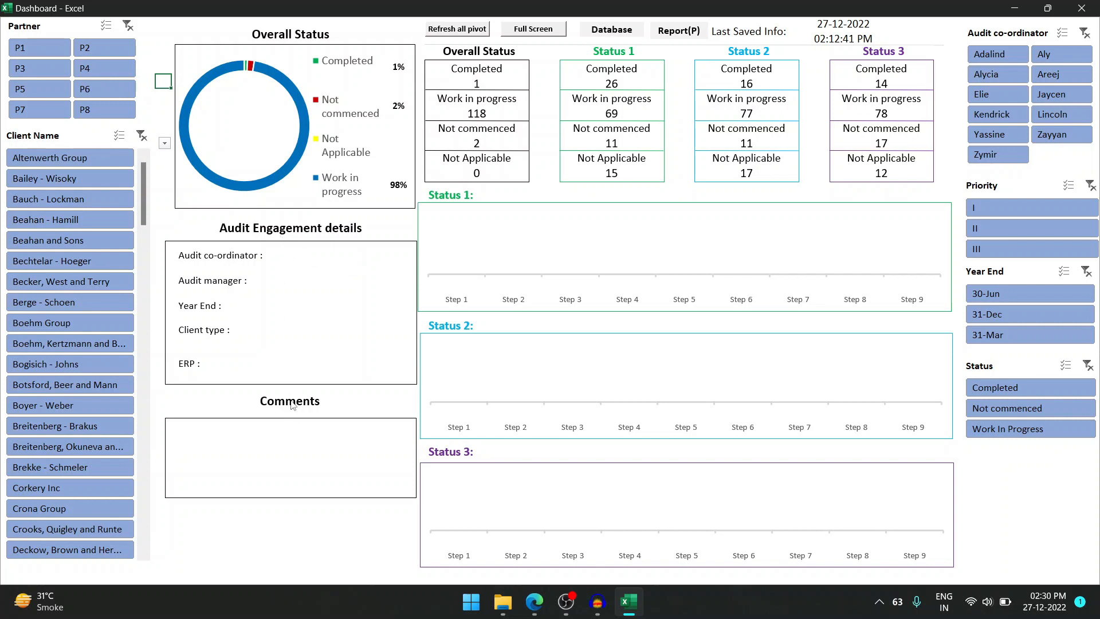
mouse_move(449, 343)
click(97, 51)
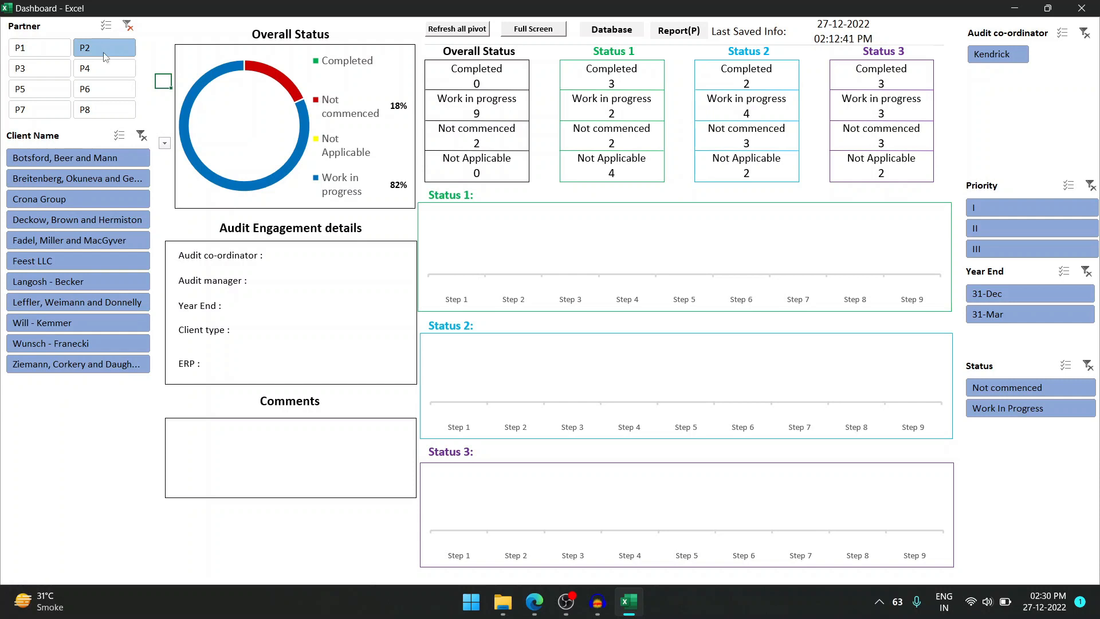
click(105, 200)
- Restore and re-maximise the workbook window, and return the dashboard to full-screen view
double_click(254, 11)
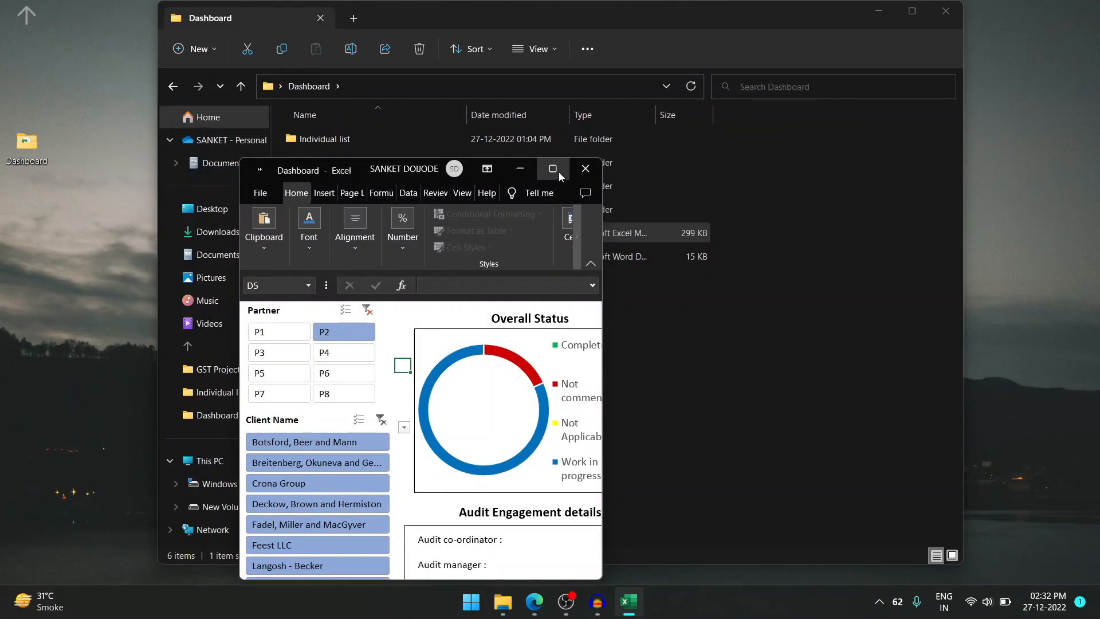
click(559, 172)
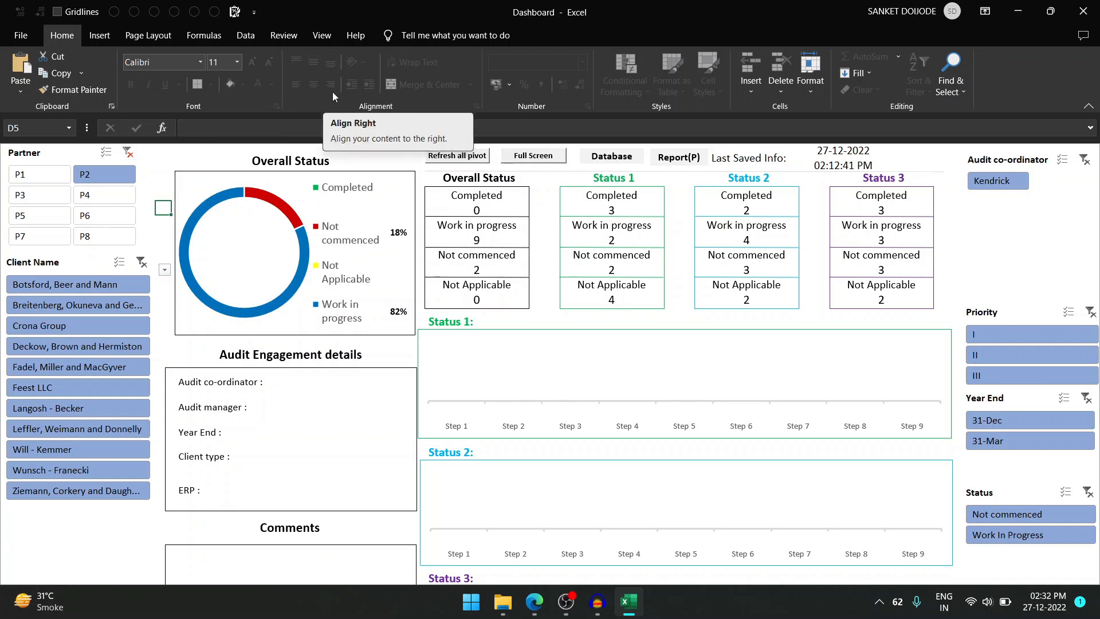
click(554, 155)
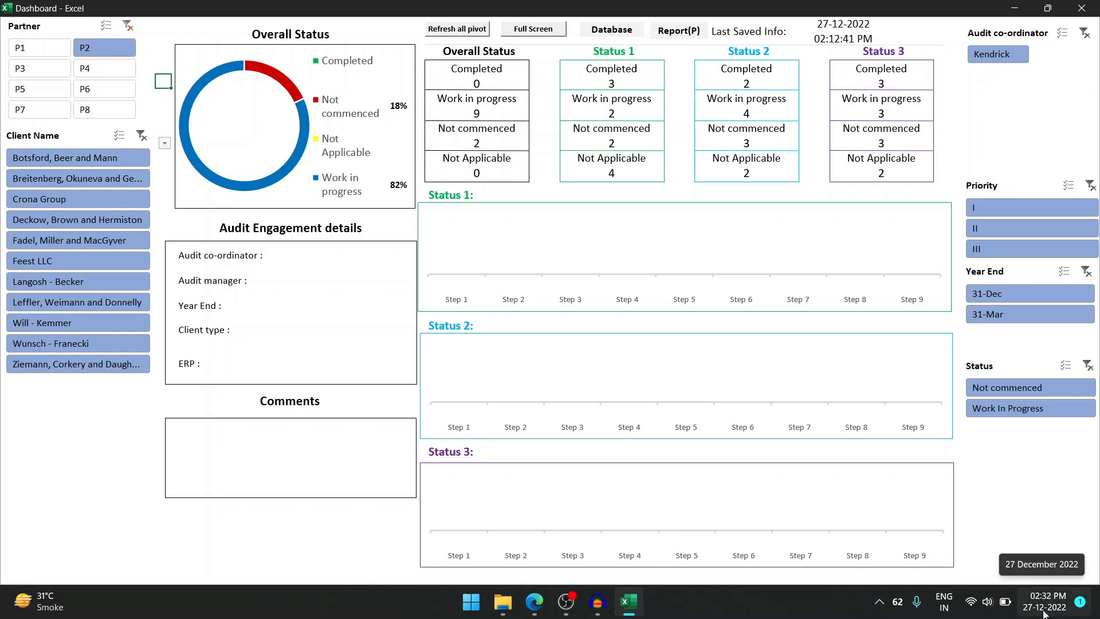
- Update the Last Saved Info time, and replace the partner filter with a filter on the client Boehm Group
click(935, 27)
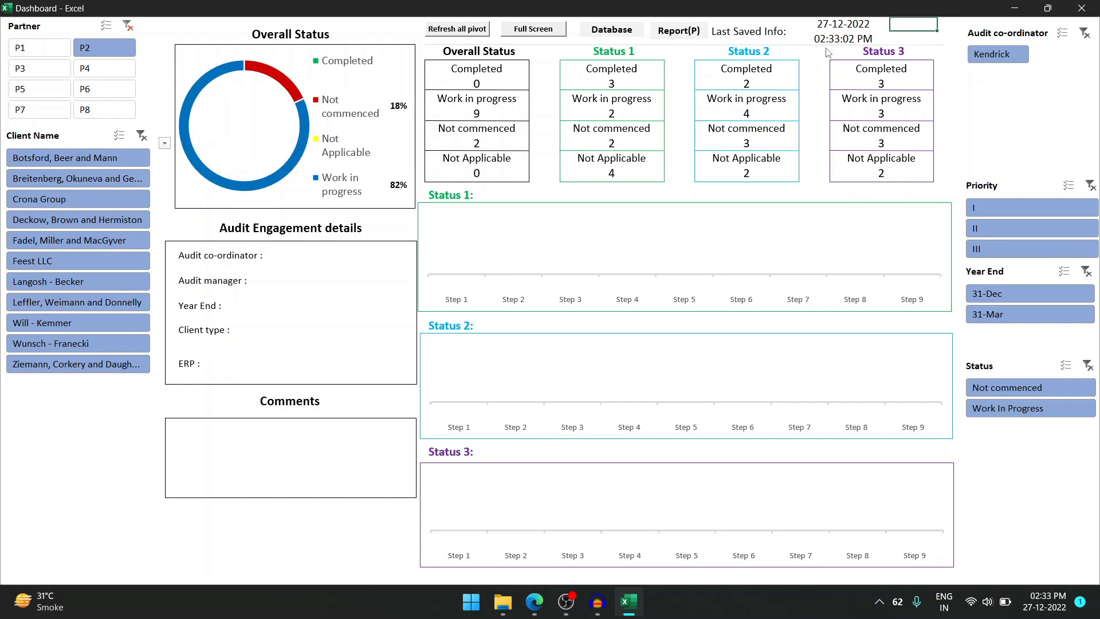
click(127, 27)
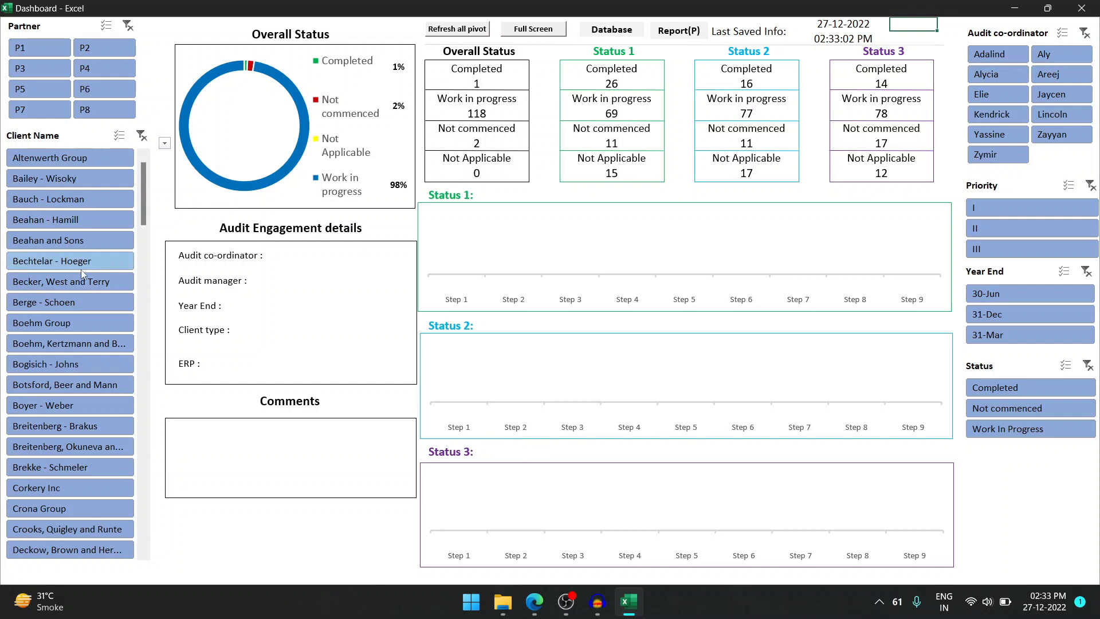
click(67, 326)
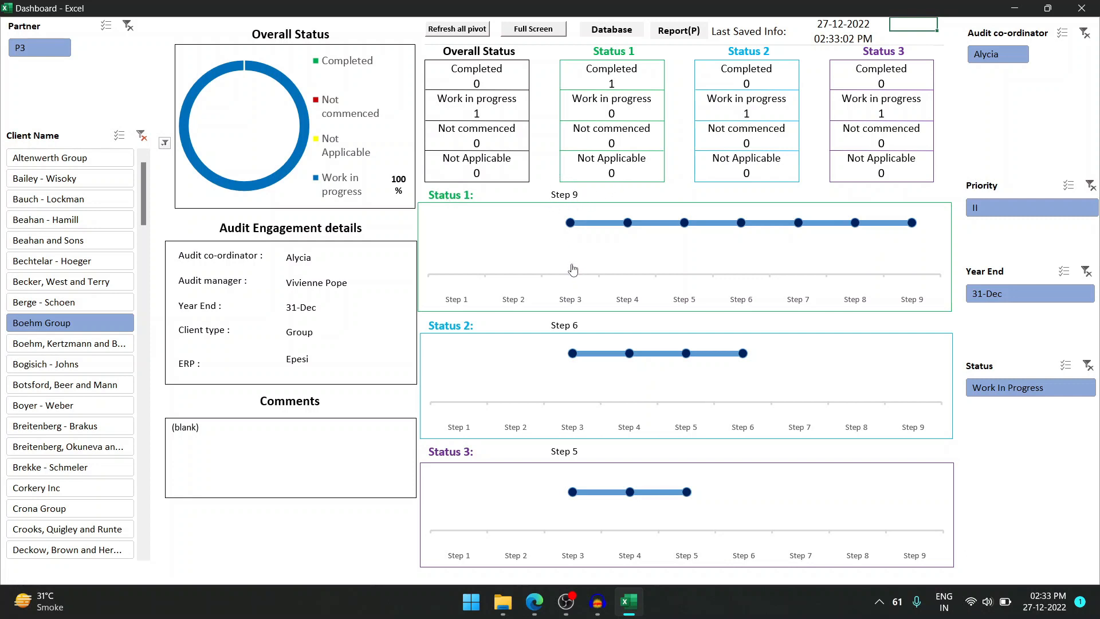
mouse_move(663, 273)
- Look at the bulk Excel upload on the Database sheet, and examine the partner report's Date and Partner Group fields
key(ctrl+Page_Up)
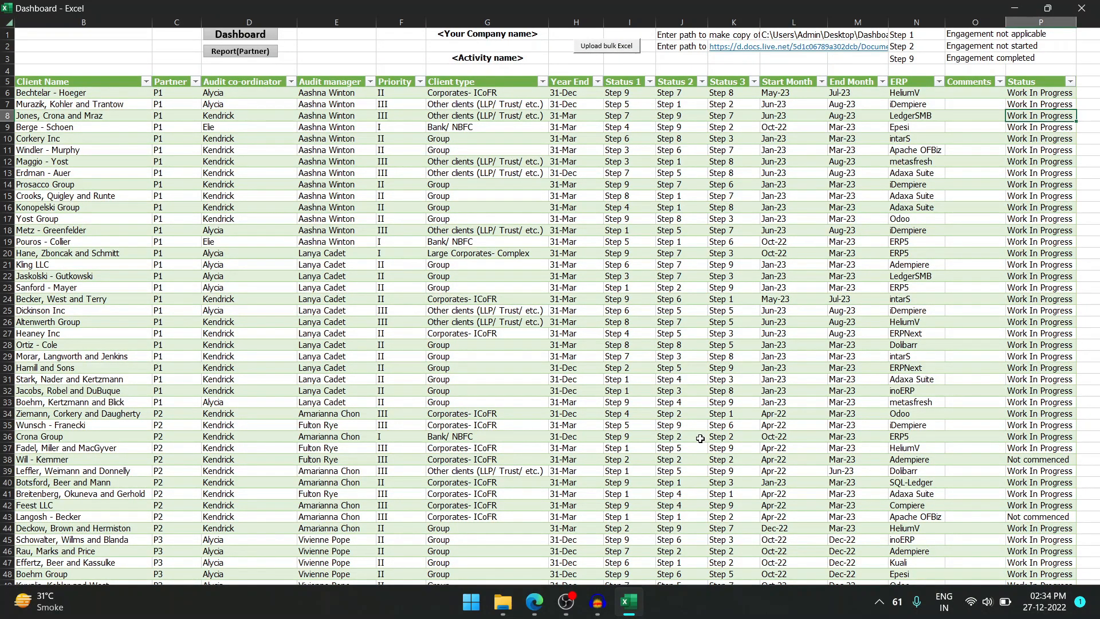
click(608, 46)
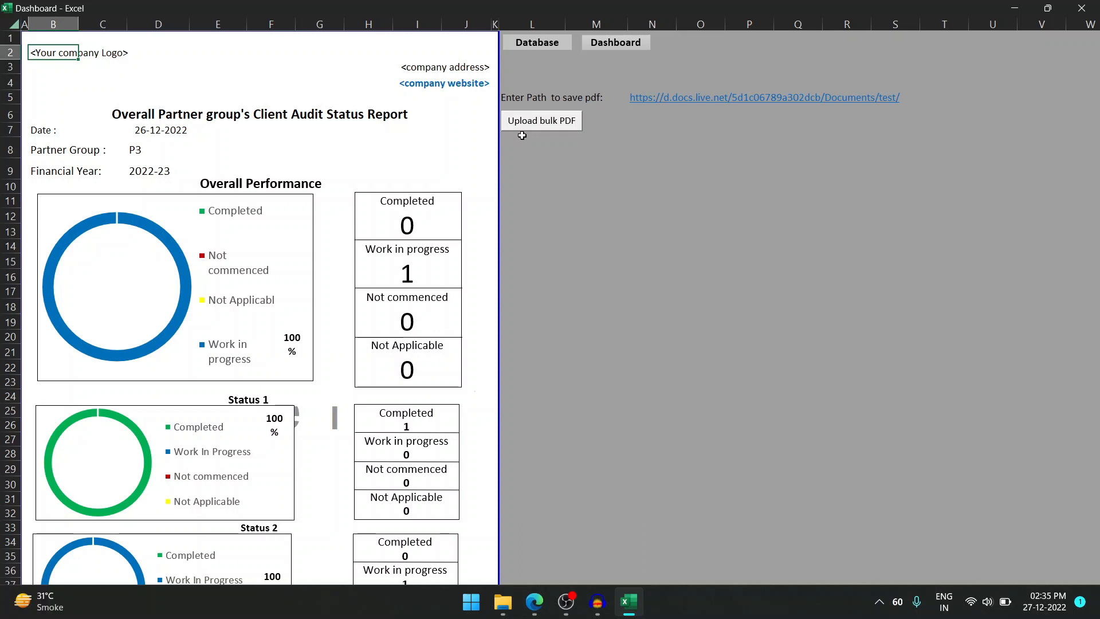
click(138, 128)
click(139, 151)
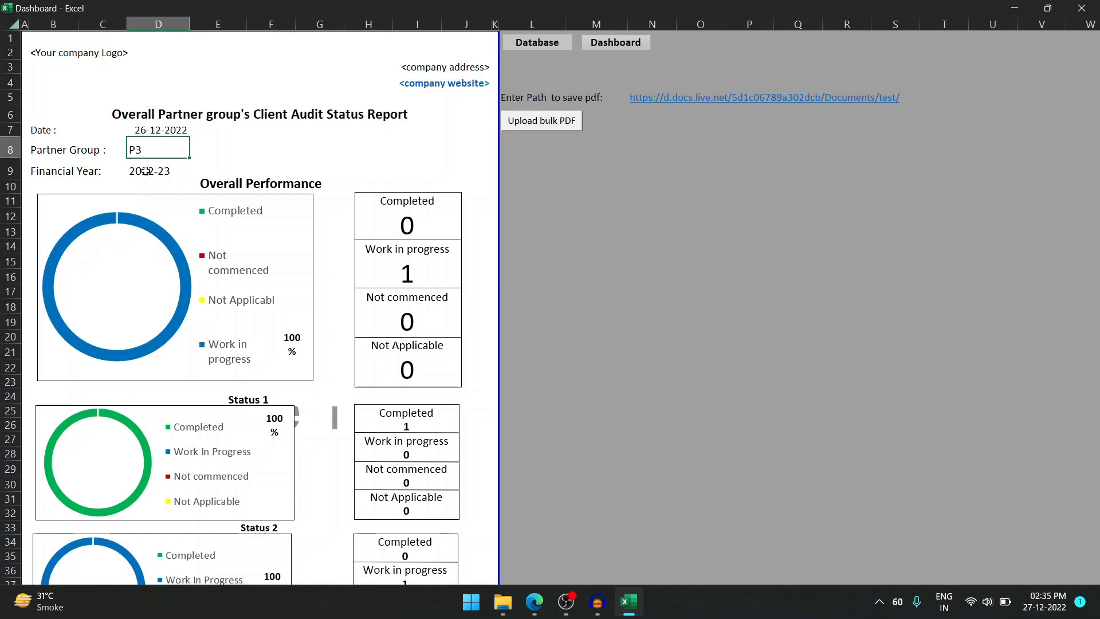
- Return to the Dashboard sheet from the partner report and clear the active filters
key(ctrl+Page_Up)
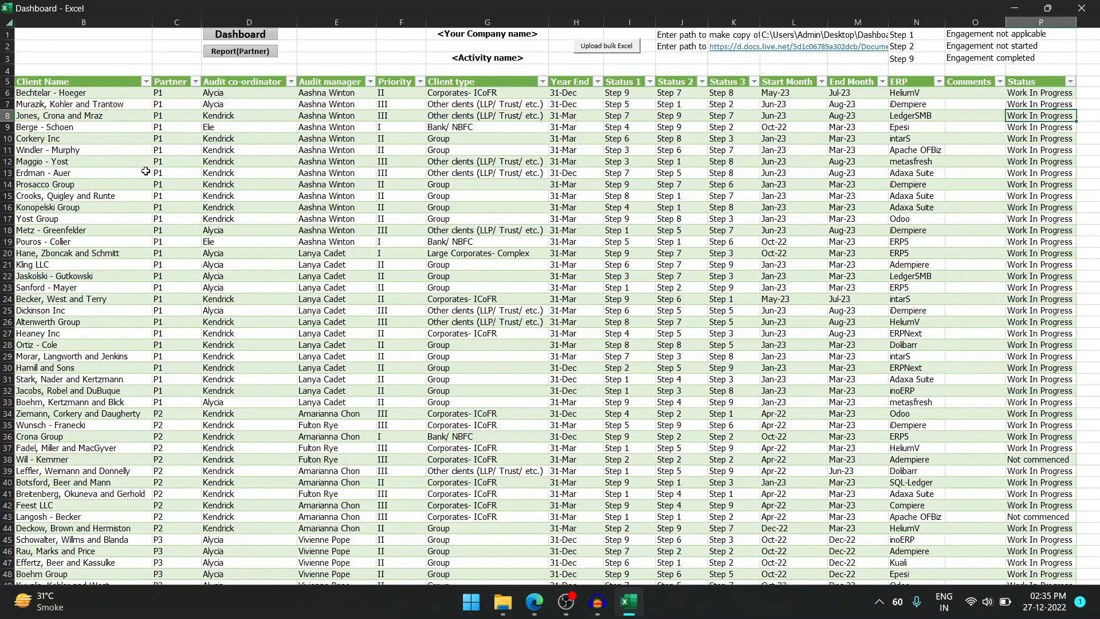
key(ctrl+Page_Down)
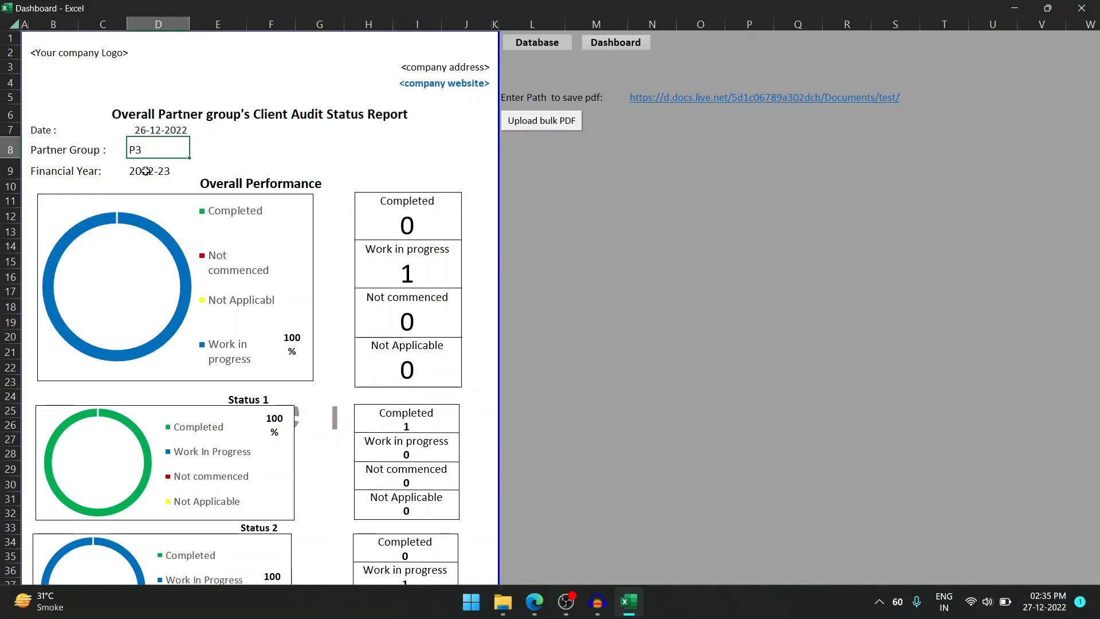
key(ctrl+Page_Up)
key(ctrl+Page_Up)
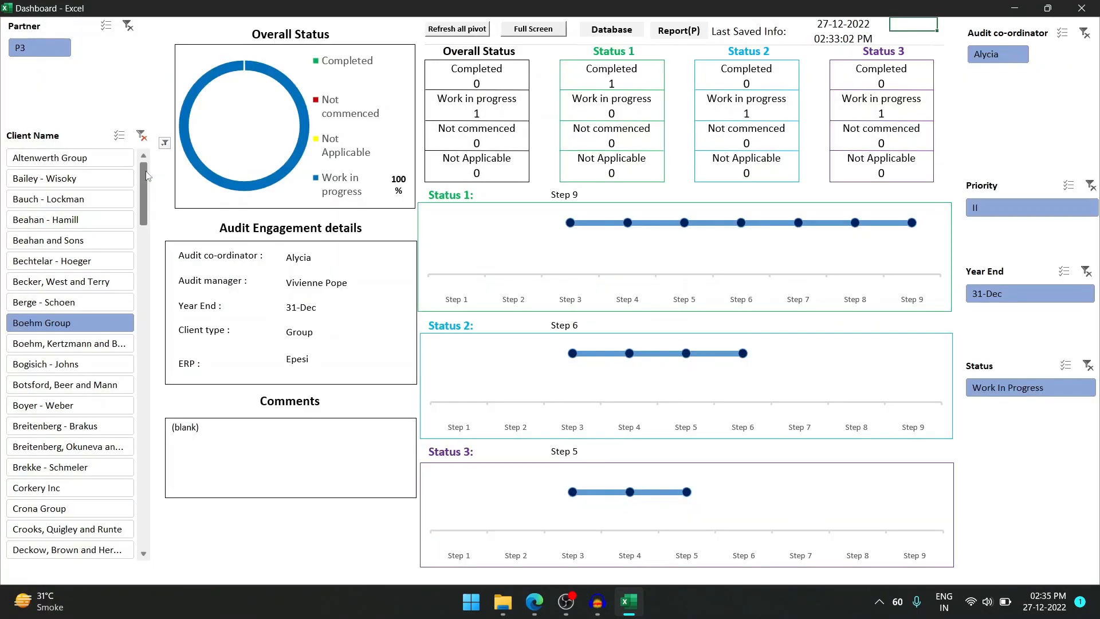
click(127, 26)
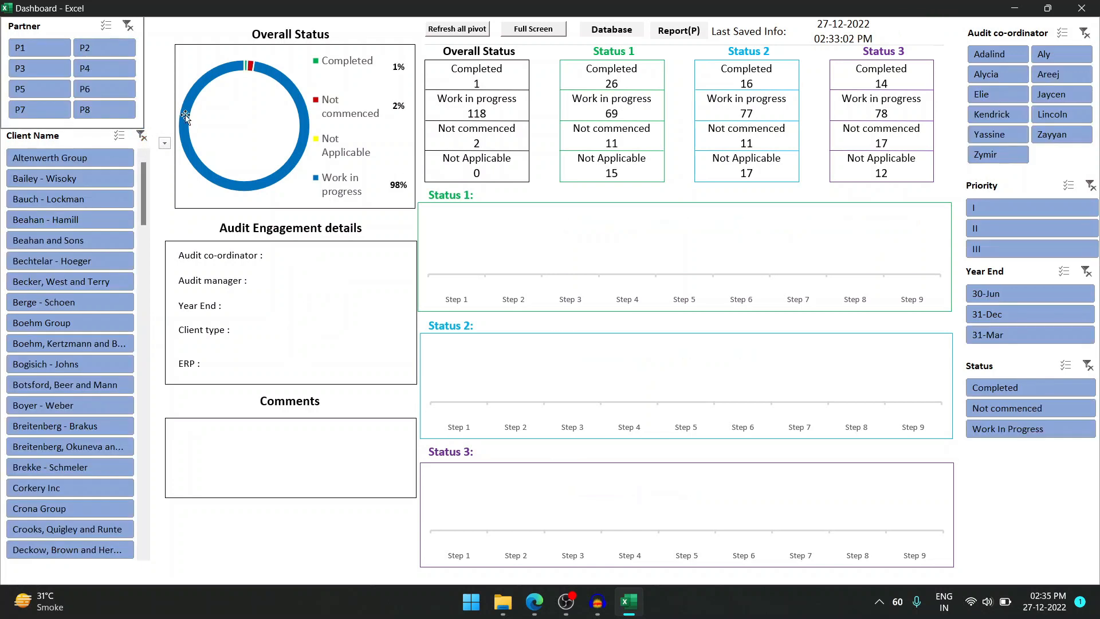
- Check the partner report with no partner filter applied, and return to the Dashboard sheet
key(ctrl+Page_Down)
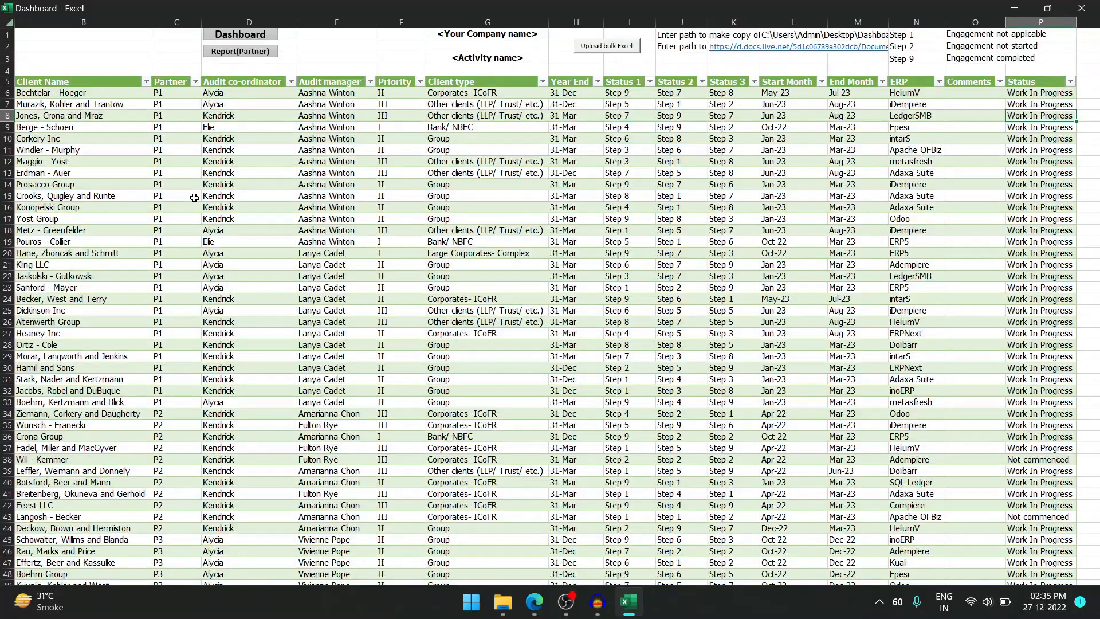
key(ctrl+Page_Down)
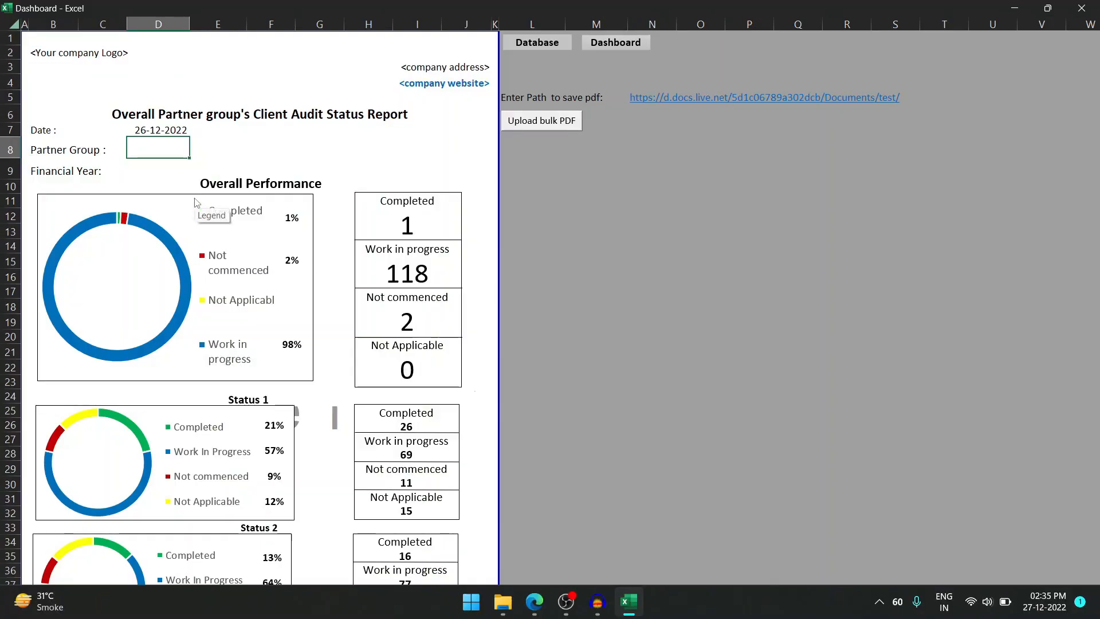
key(ctrl+Page_Down)
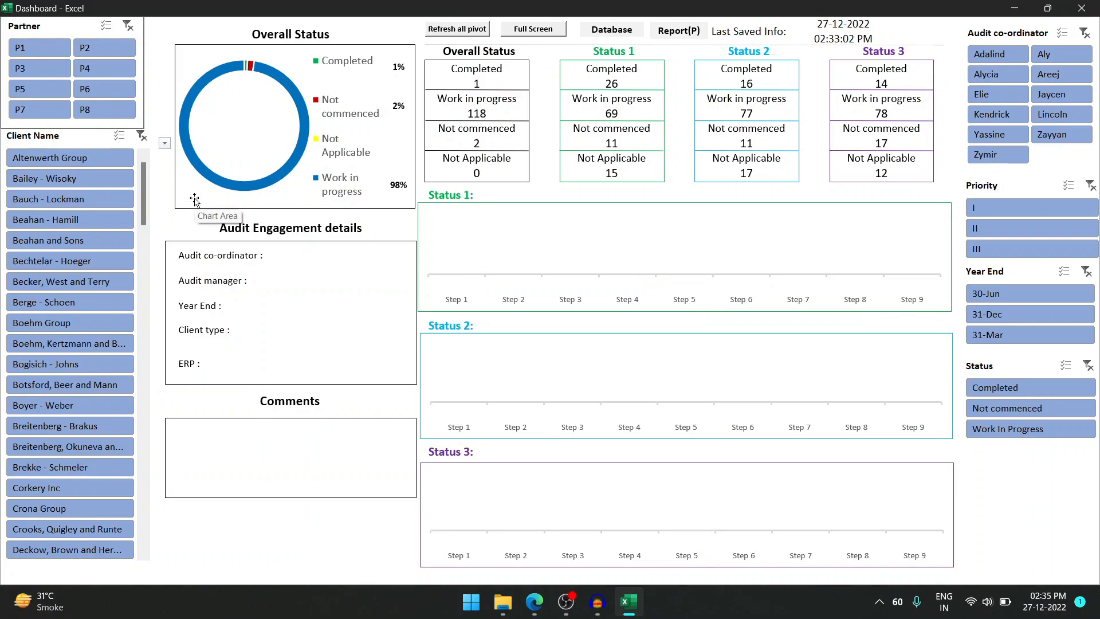
- Filter the dashboard by partner P5 and examine the partner report's Overall Performance and Status 1 to 3 sections
click(40, 89)
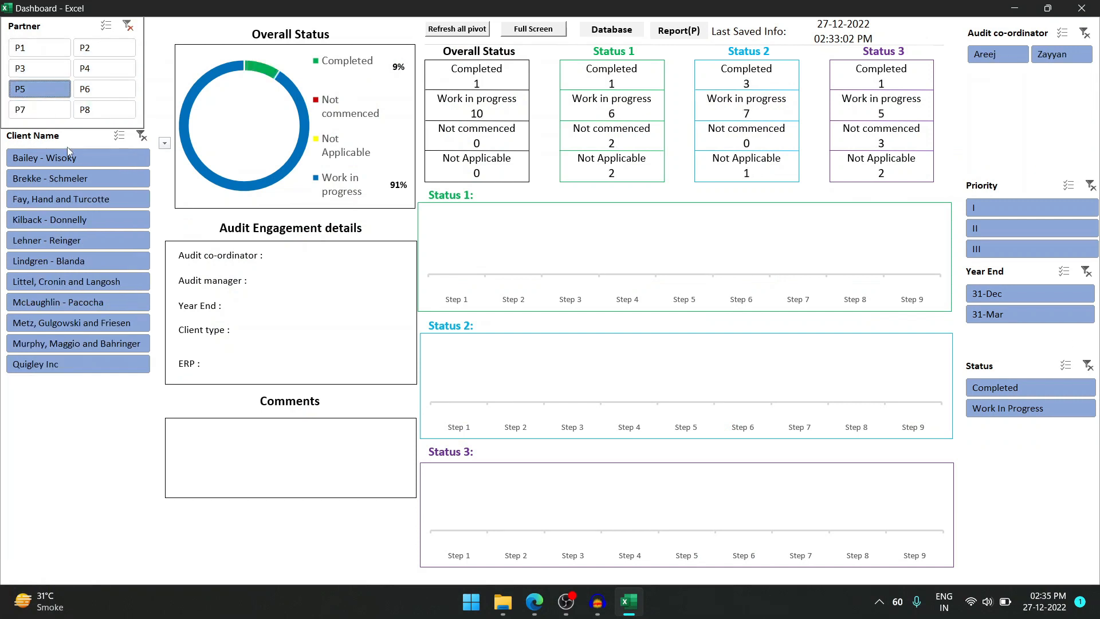
key(Down)
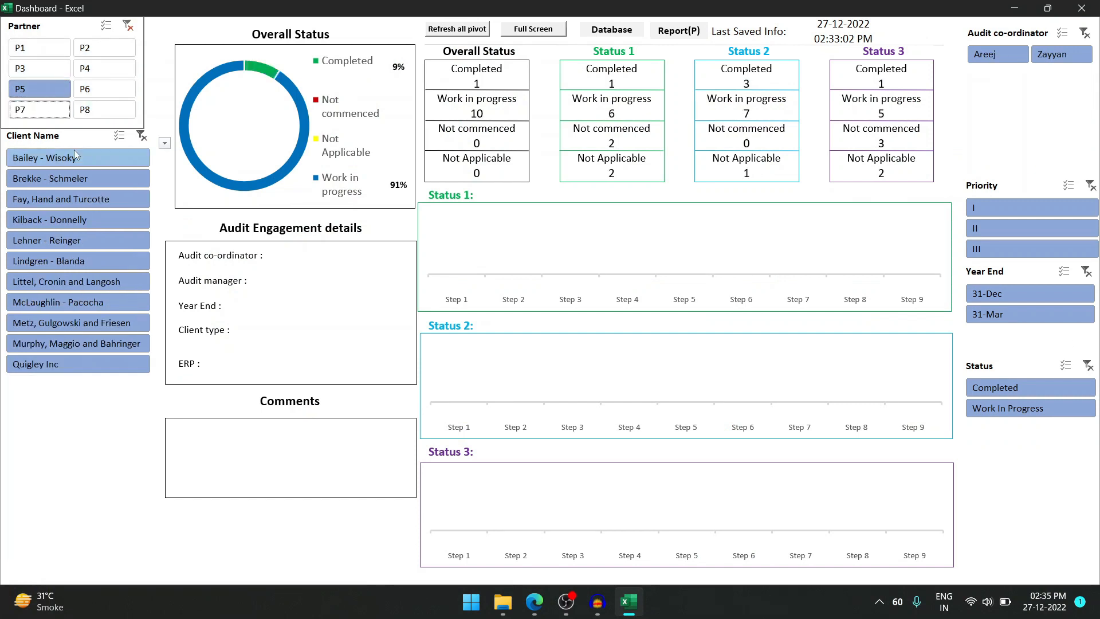
click(72, 435)
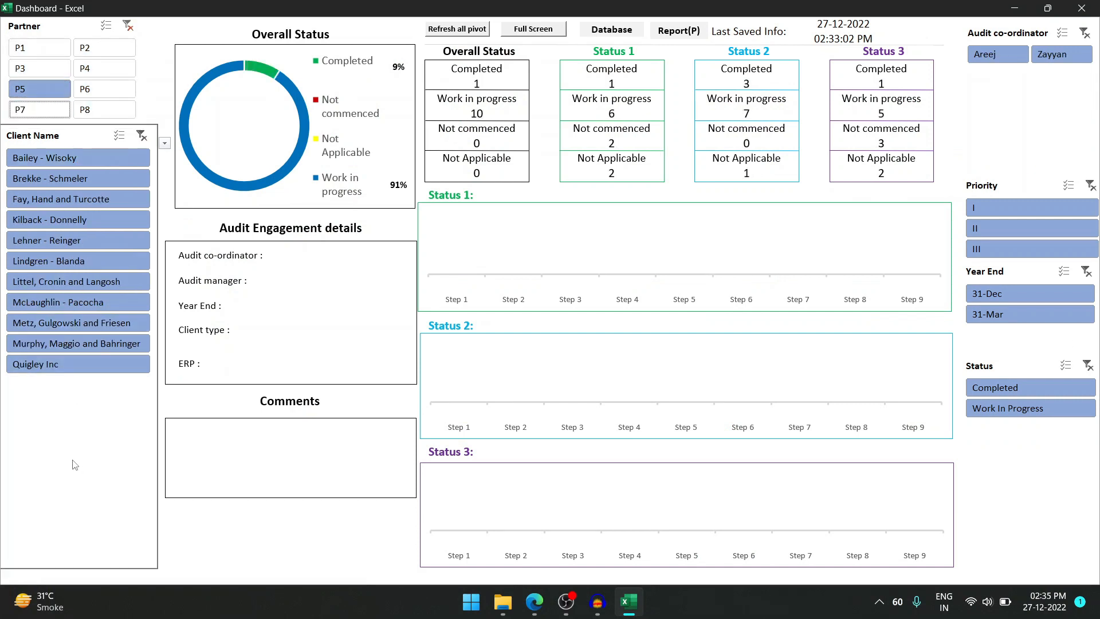
key(ctrl+Page_Down)
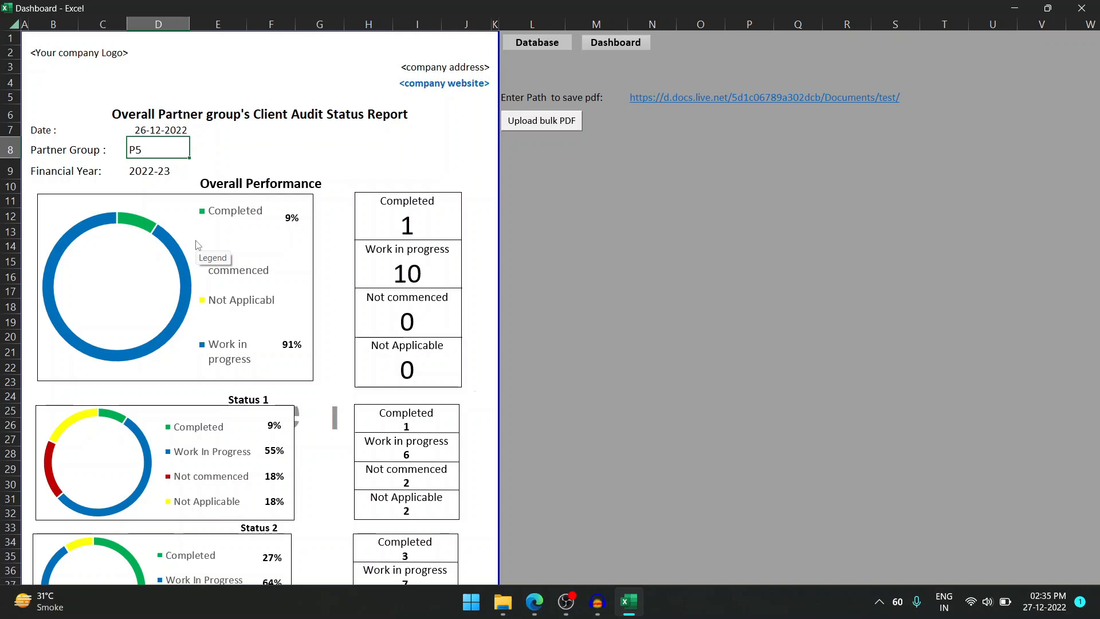
scroll(197, 245, down, 3)
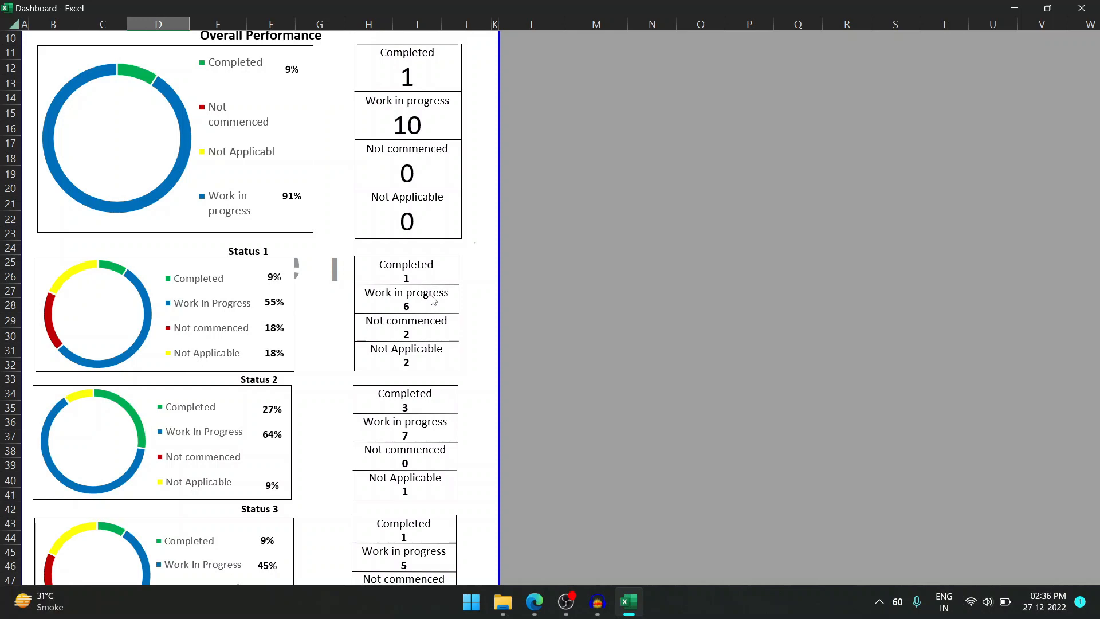
scroll(378, 226, down, 4)
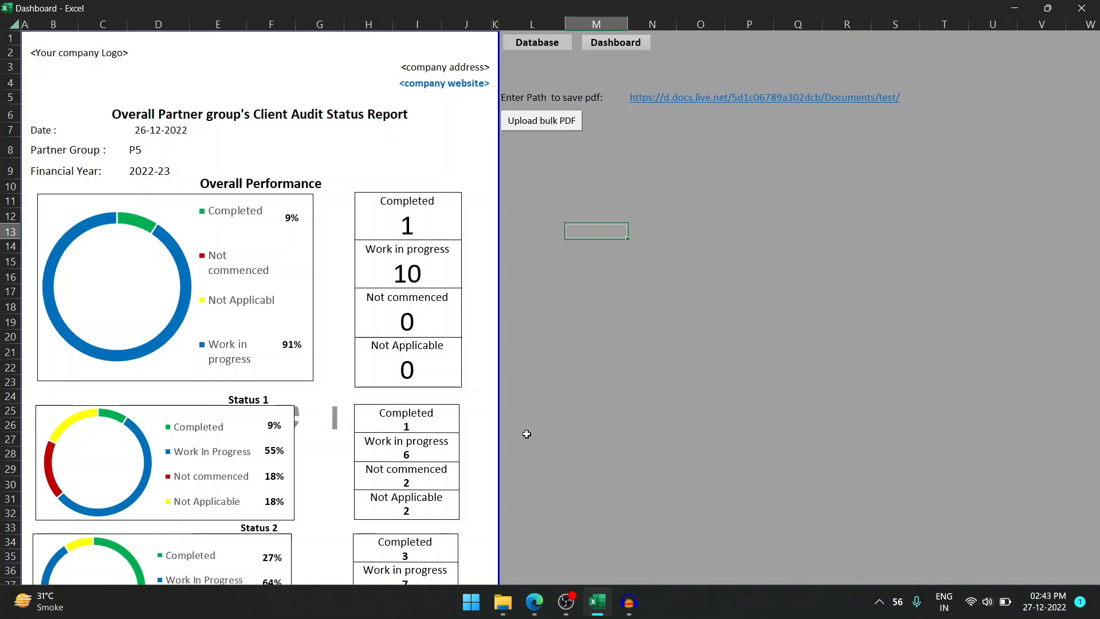
- Switch to the Process flow folder in File Explorer and open the Process flow image
mouse_move(503, 603)
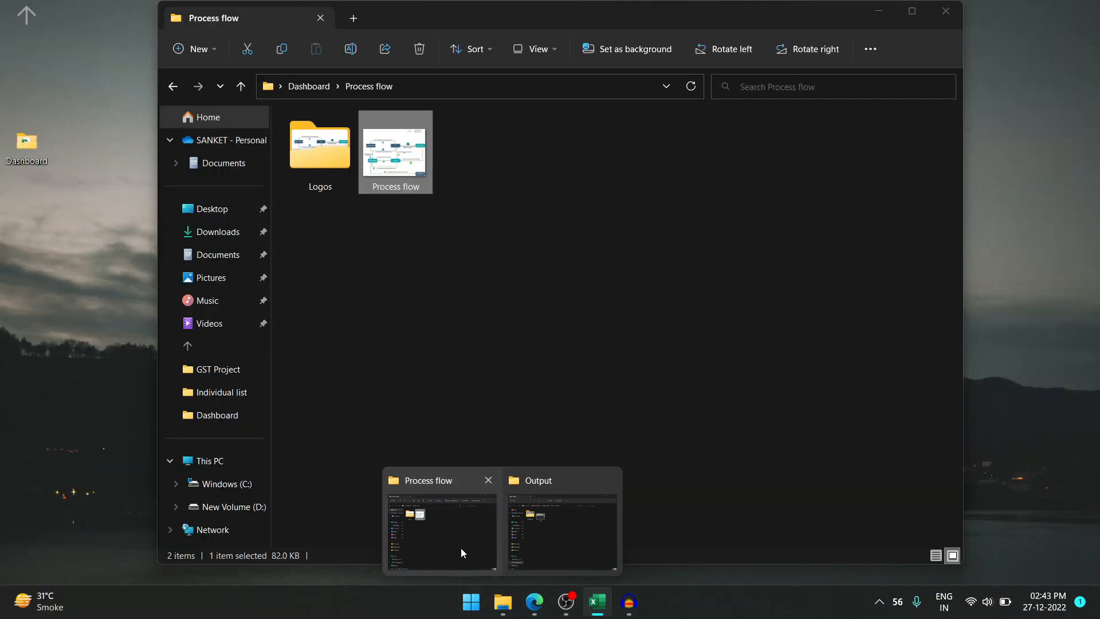
click(461, 548)
double_click(397, 154)
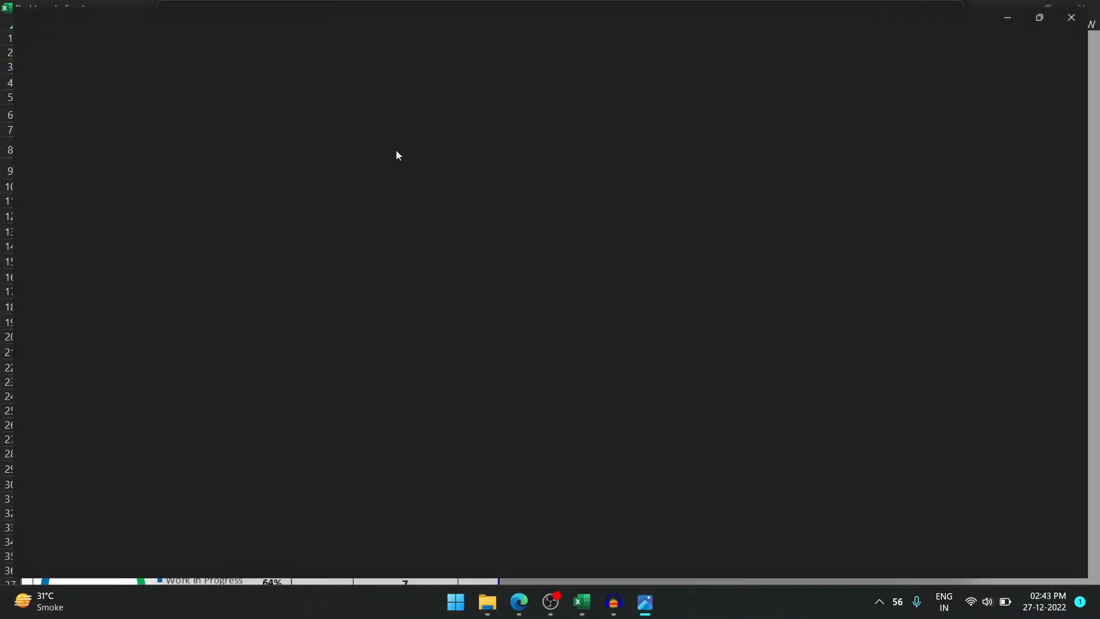
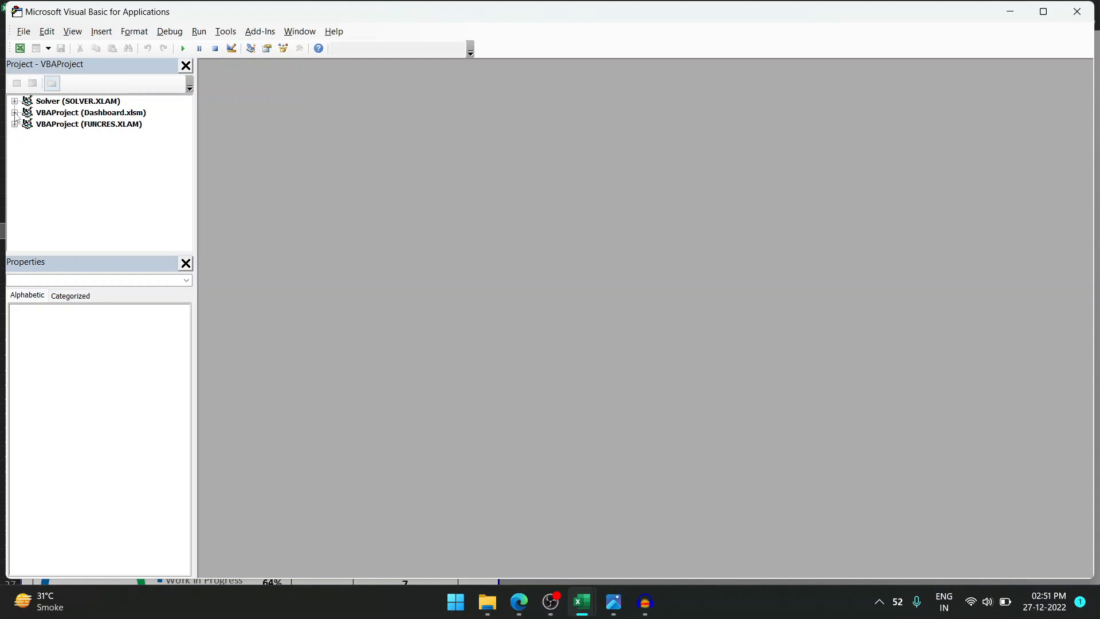
- Unlock VBAProject (Dashboard.xlsm) with the project password and expand its Modules and Microsoft Excel Objects folders
double_click(44, 115)
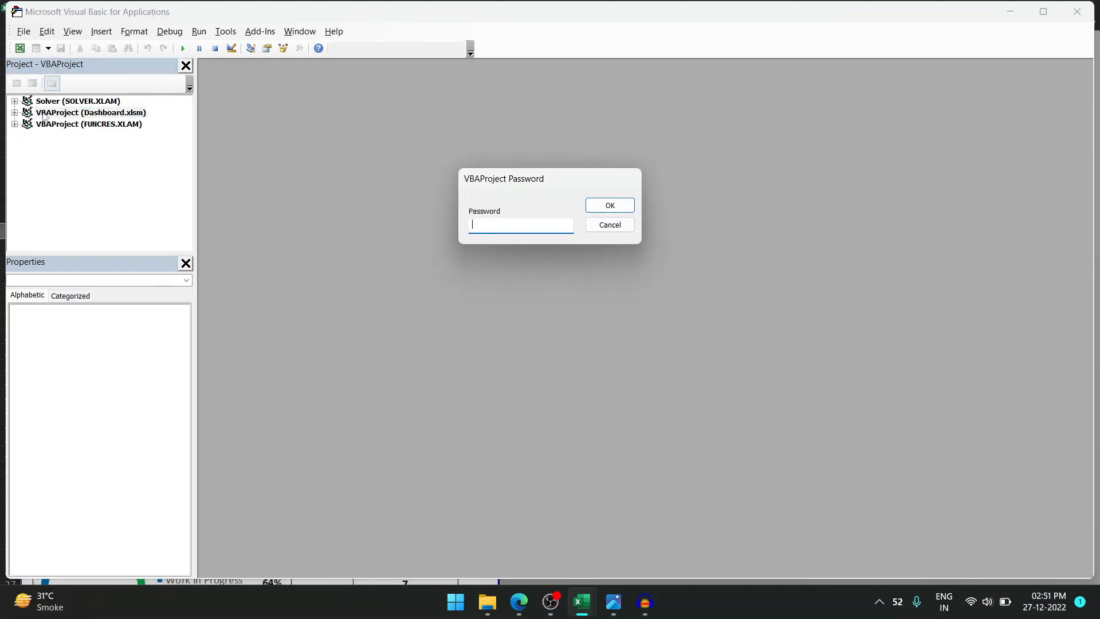
text(*****)
click(590, 208)
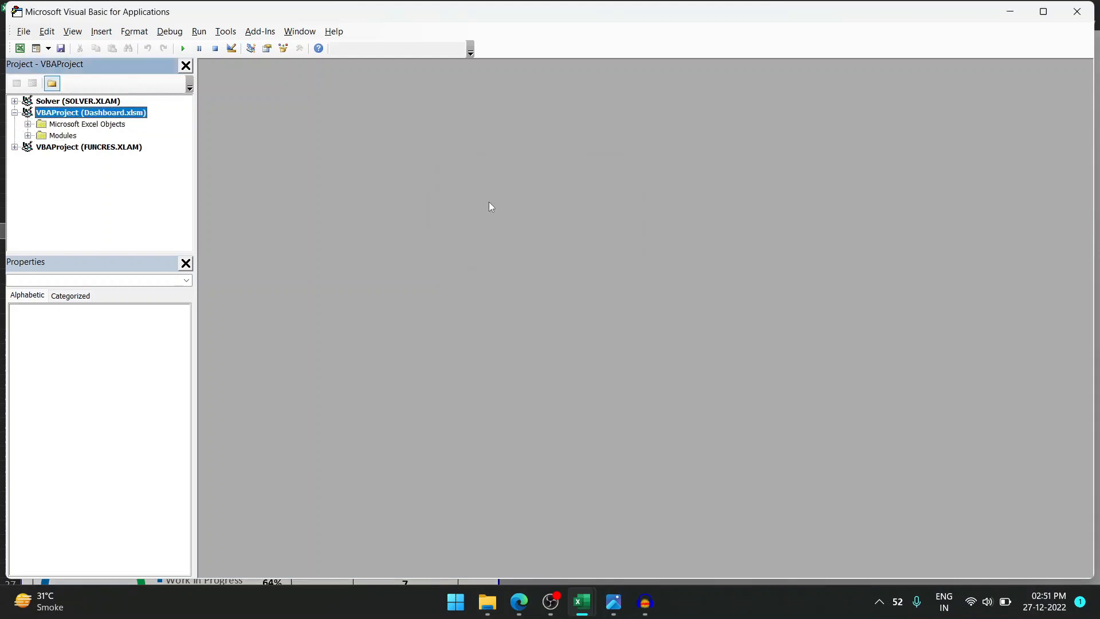
click(28, 135)
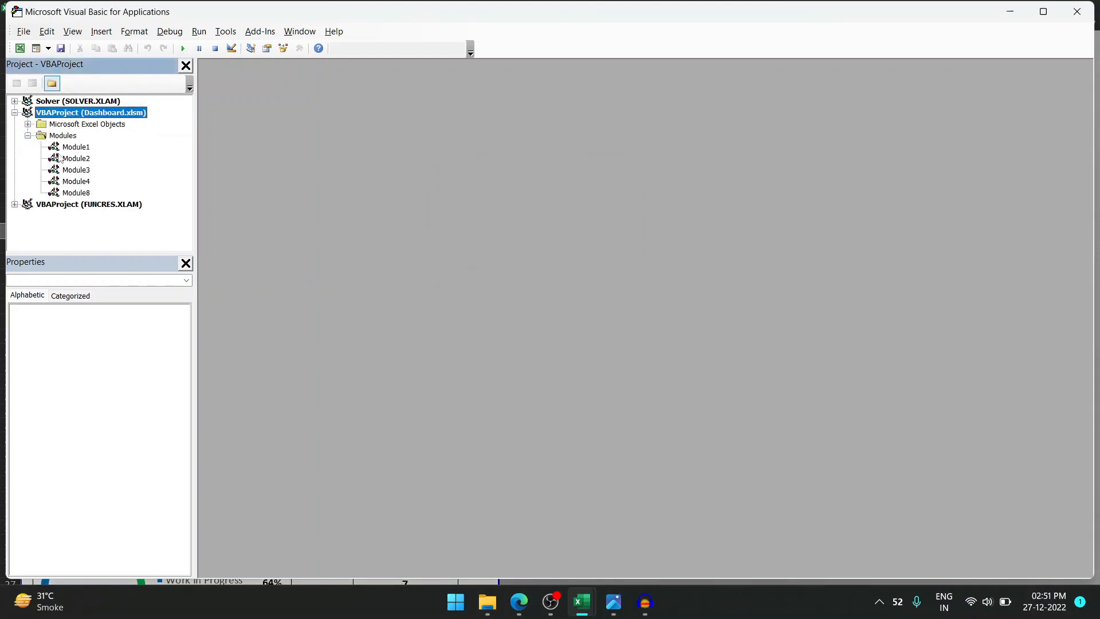
click(27, 124)
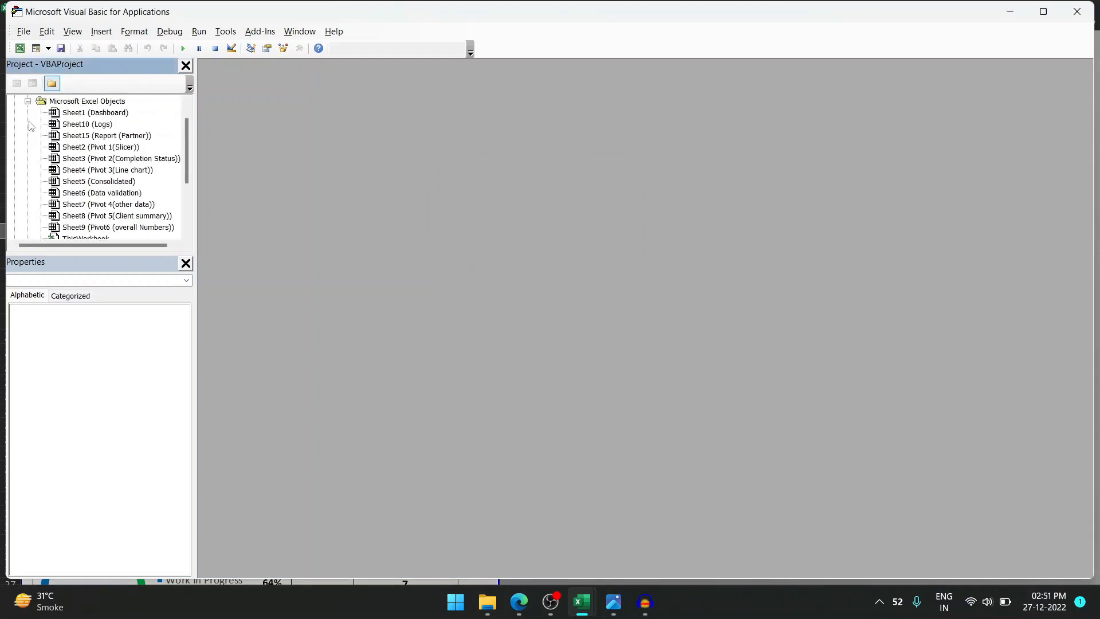
- Open the ThisWorkbook code and review the refreshallpivottables procedure
scroll(102, 157, down, 1)
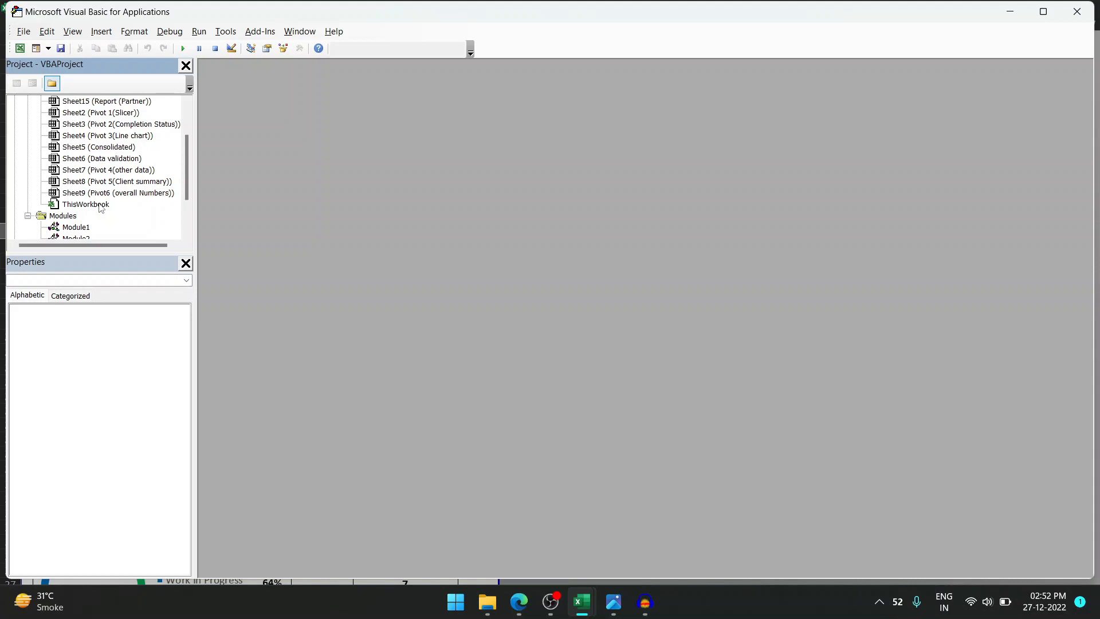
double_click(101, 206)
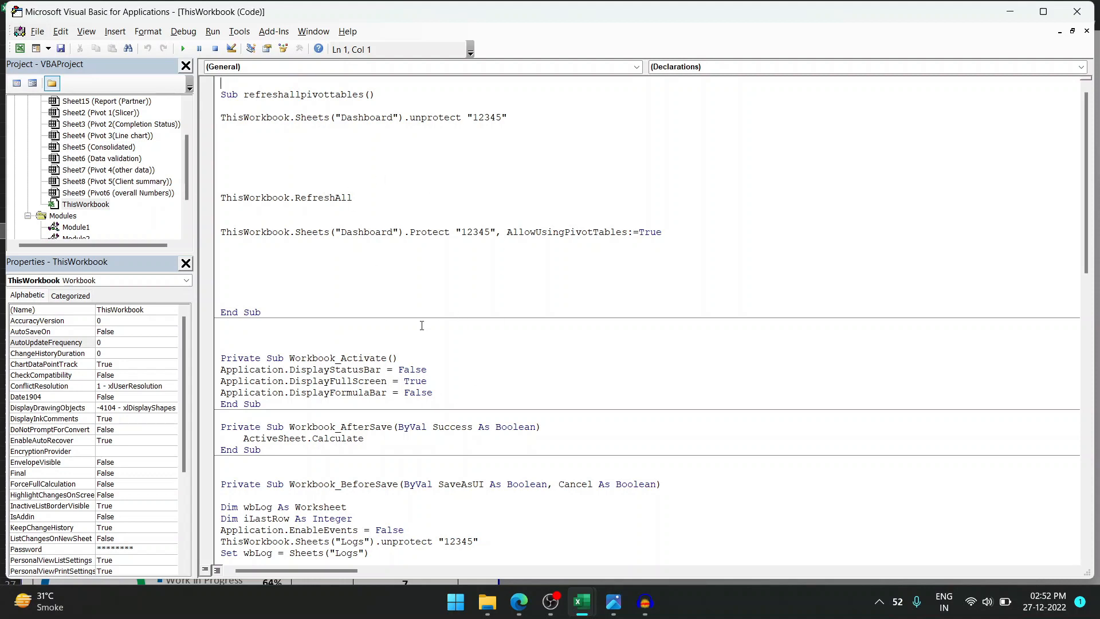
scroll(390, 222, down, 1)
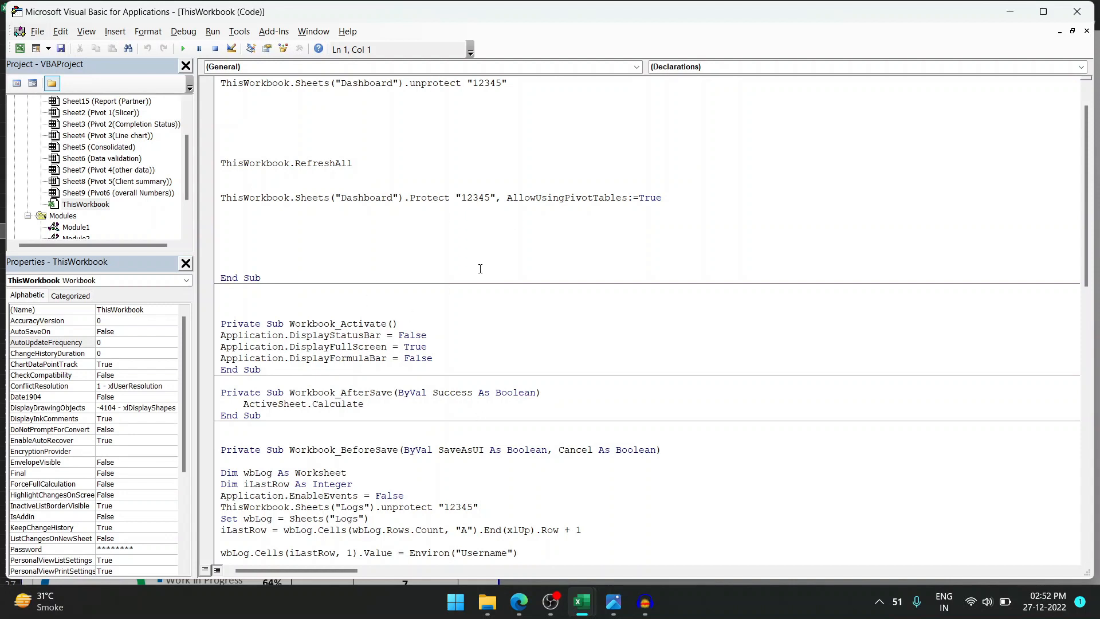
scroll(481, 268, up, 1)
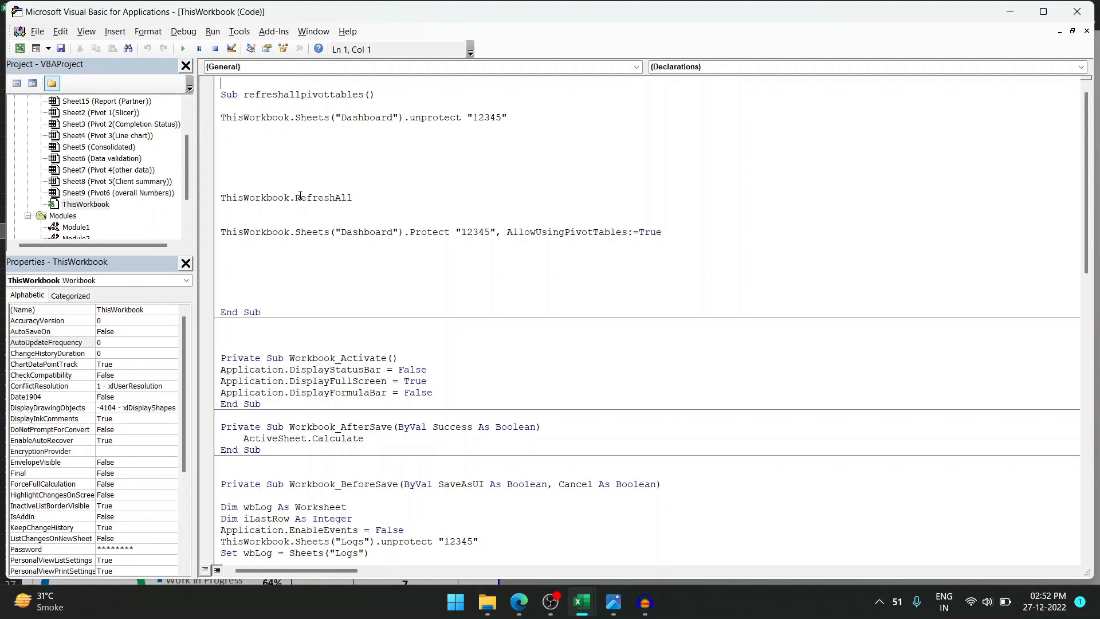
- Examine the Workbook_Activate display settings and the Workbook_AfterSave and Workbook_BeforeSave procedures in ThisWorkbook
scroll(300, 196, down, 5)
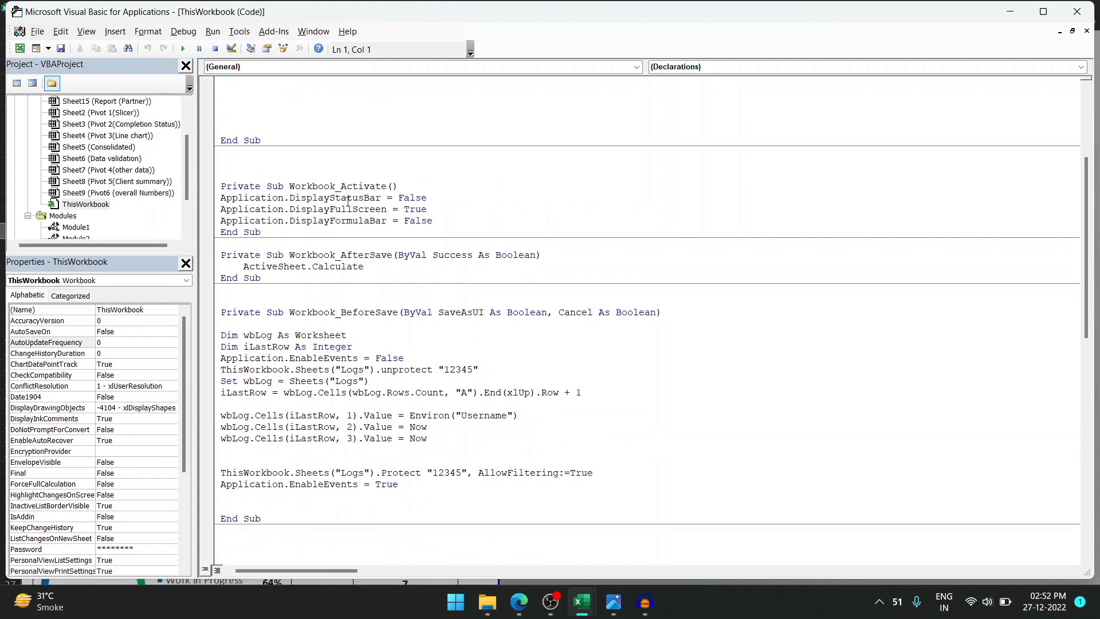
drag(289, 197, 395, 200)
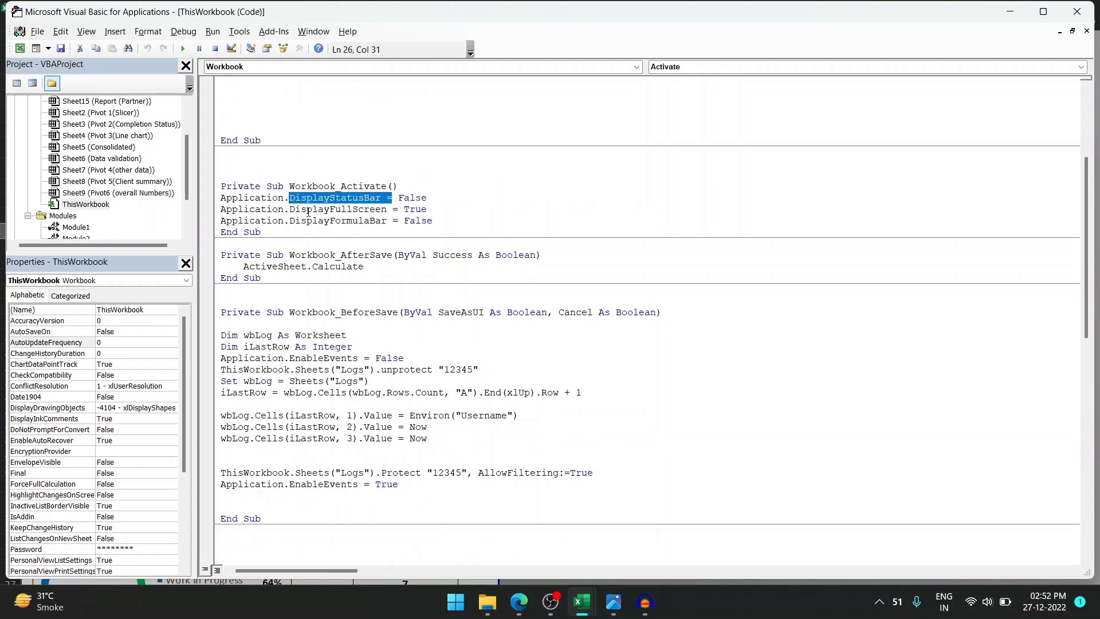
drag(295, 209, 388, 213)
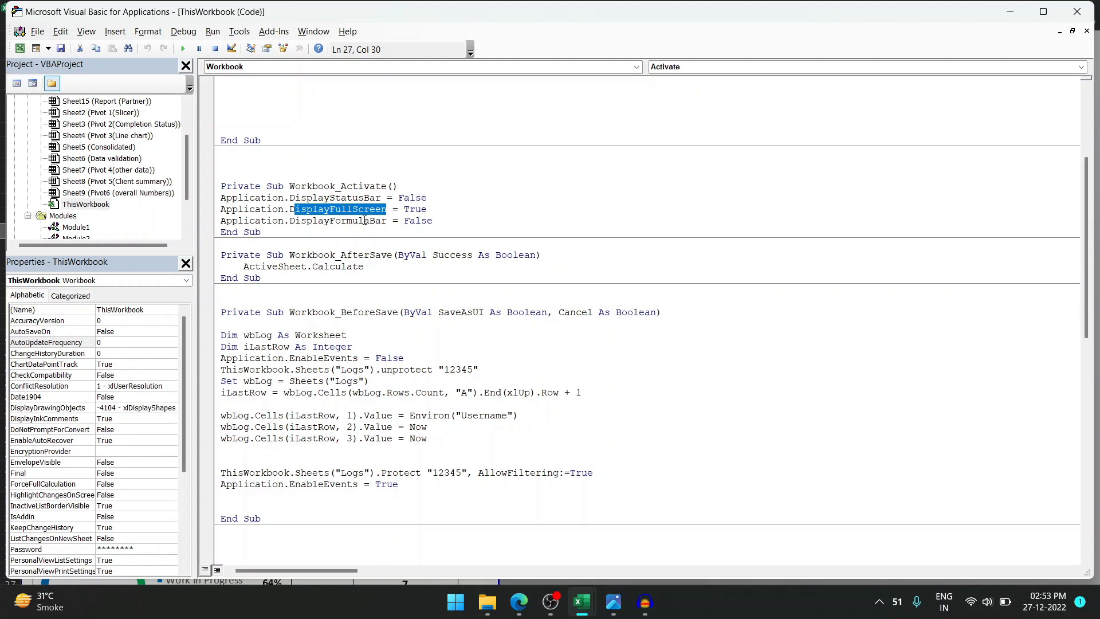
click(365, 220)
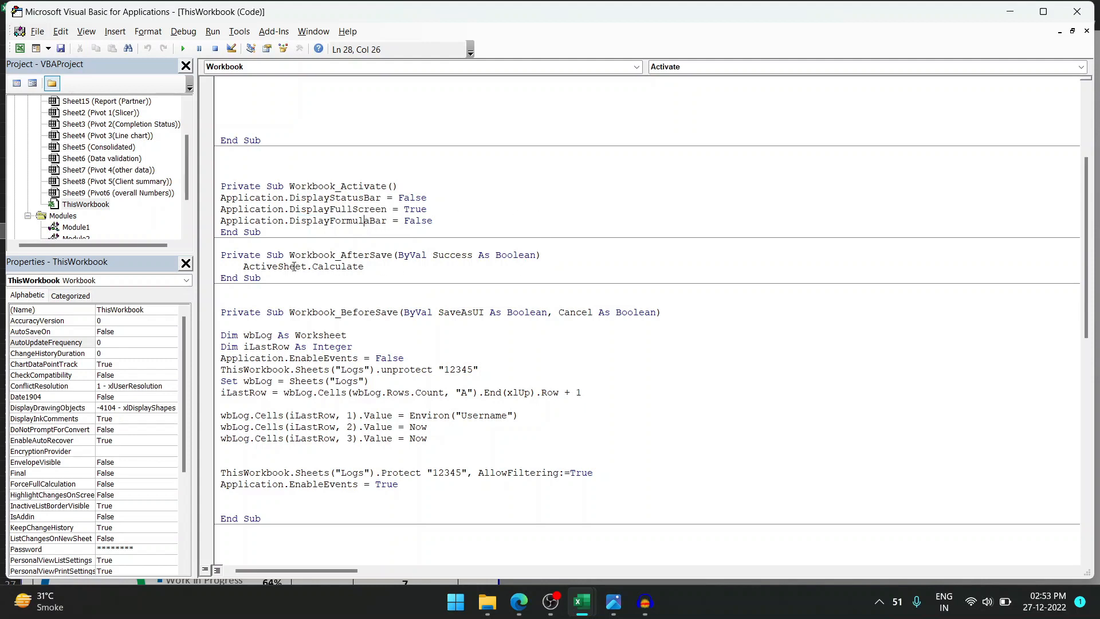
click(273, 277)
drag(272, 279, 221, 251)
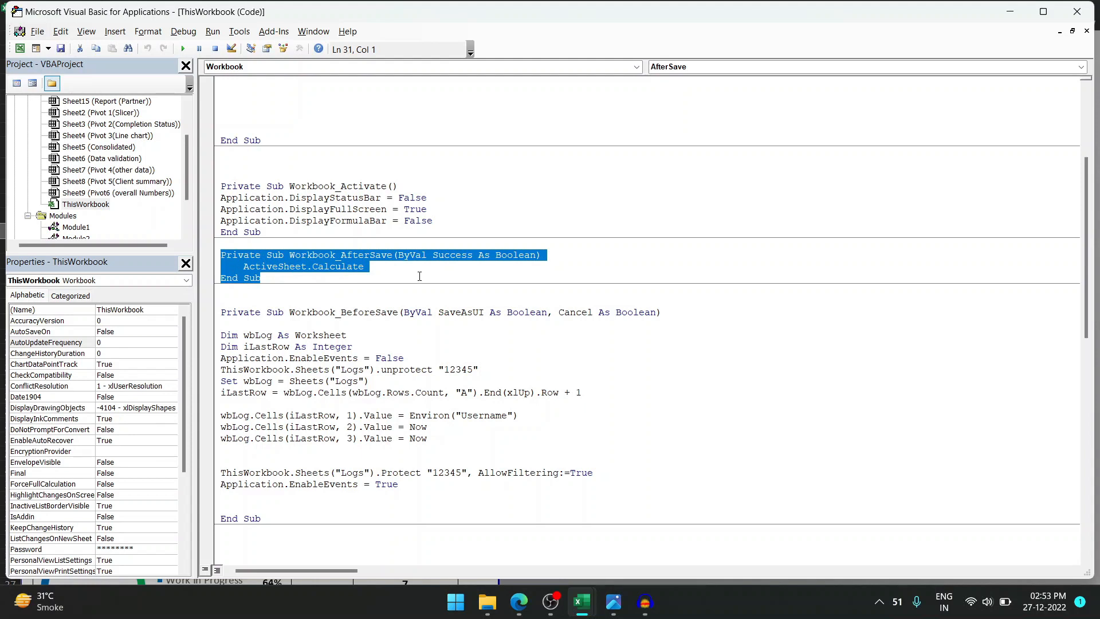
scroll(427, 276, down, 2)
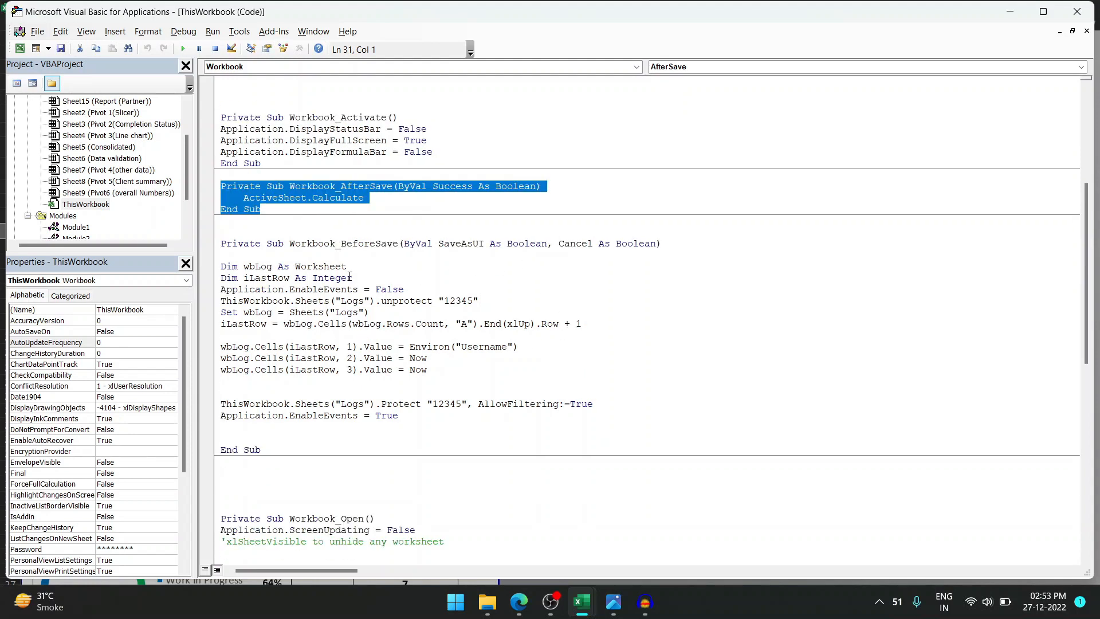
drag(347, 278, 352, 278)
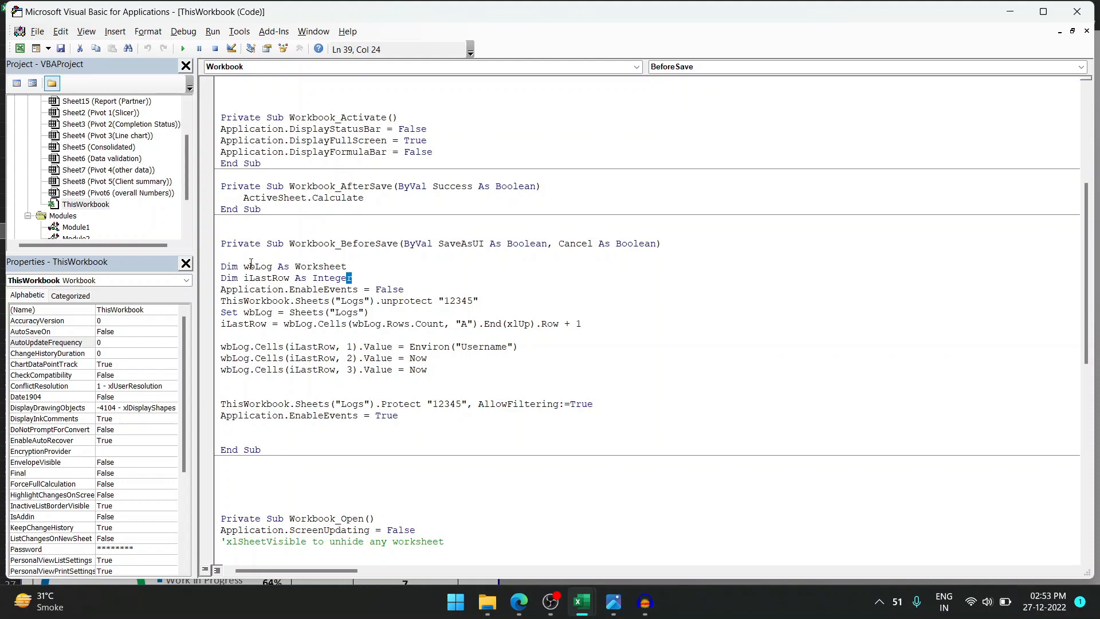
- Examine the Workbook_Open lines that set sheets to xlSheetVeryHidden, the xlSheetVisible comment and the DisplayWorkbookTabs setting
scroll(309, 290, down, 4)
scroll(329, 283, down, 5)
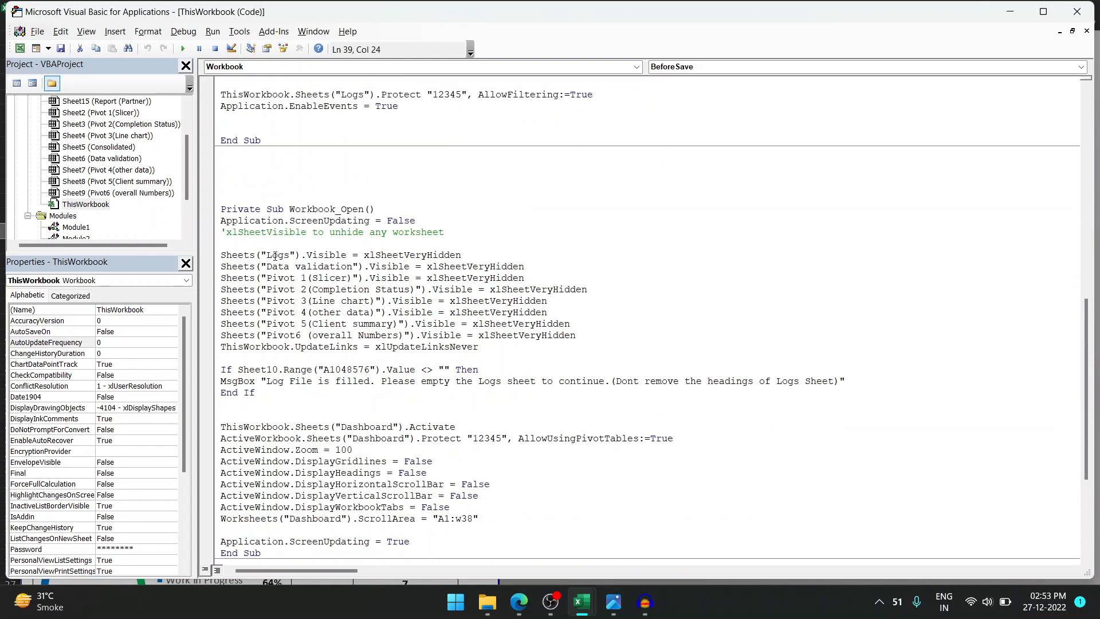
drag(221, 254, 331, 347)
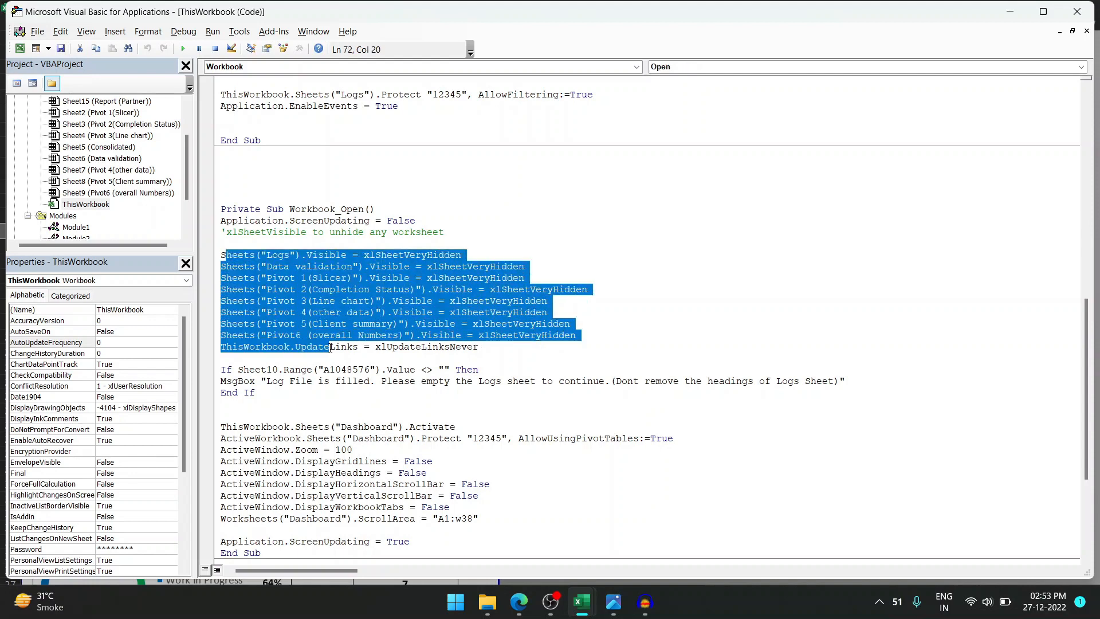
click(573, 227)
drag(365, 255, 462, 256)
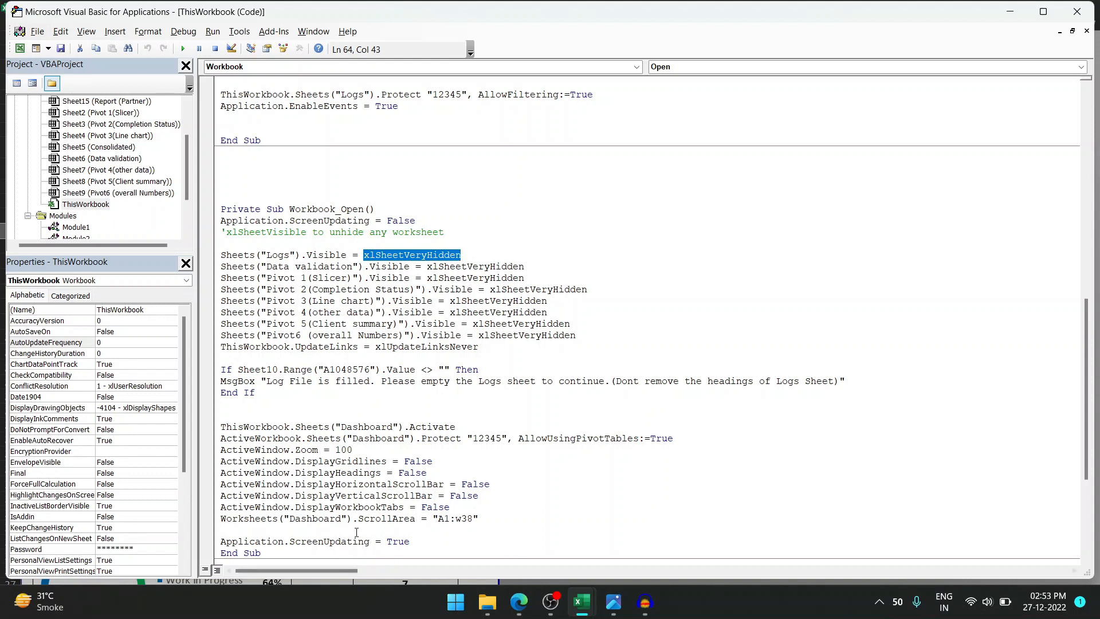
drag(340, 507, 380, 507)
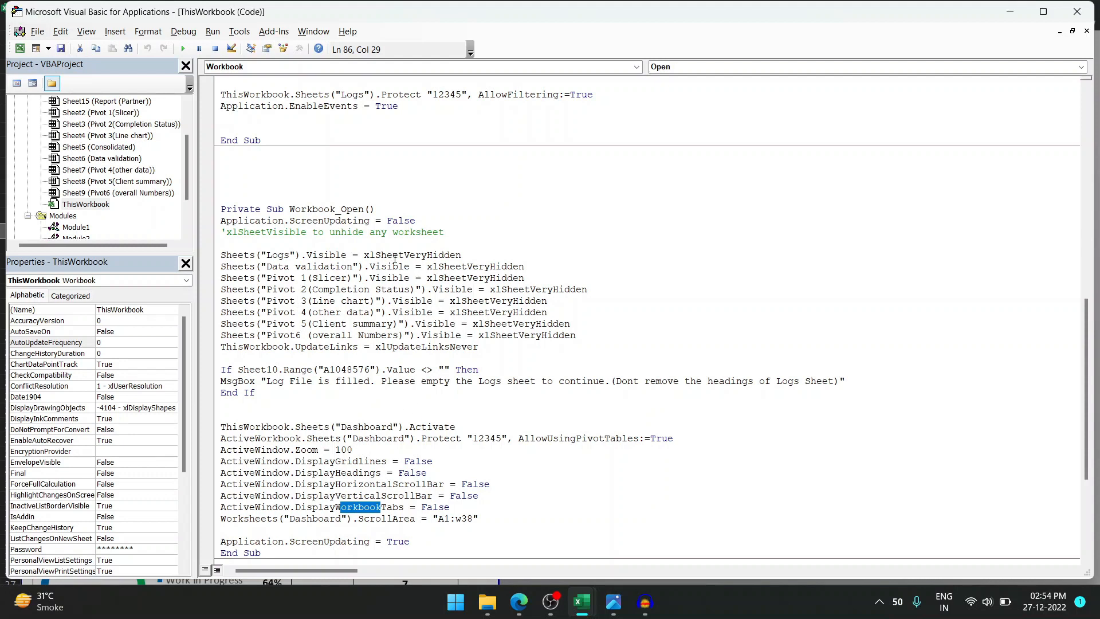
drag(226, 232, 308, 231)
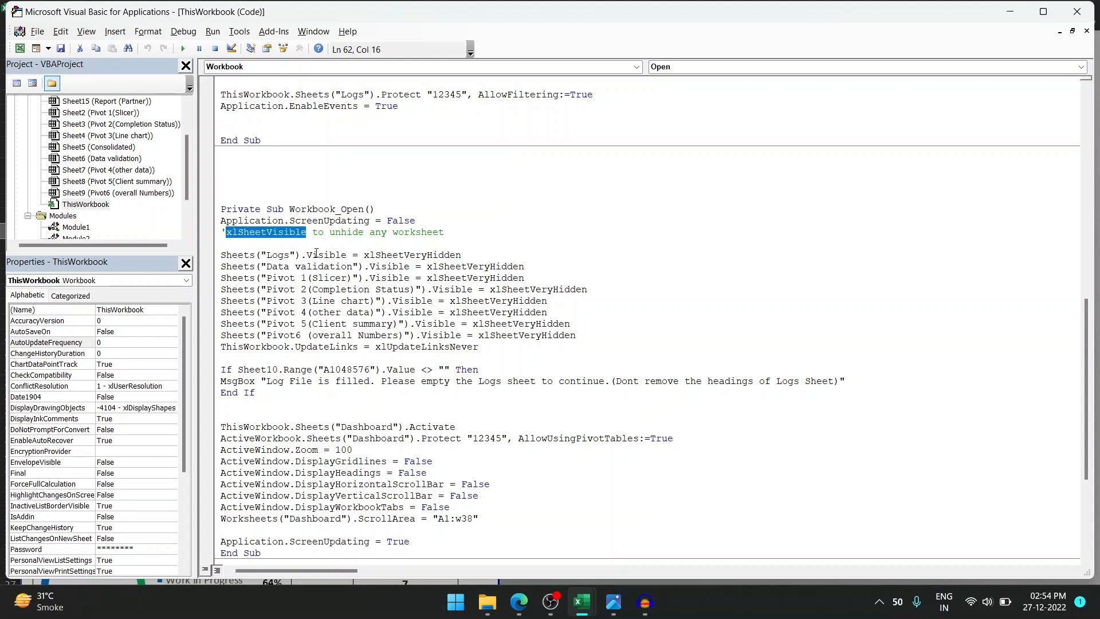
click(410, 254)
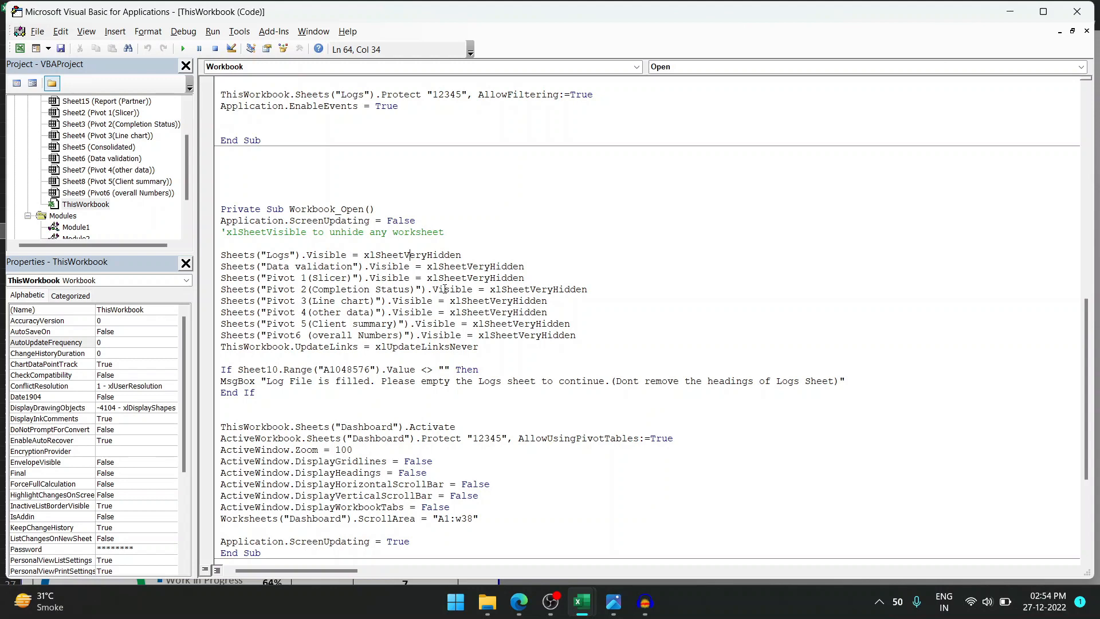
- Review the Dashboard zoom and window display settings in Workbook_Open and the Workbook_Deactivate procedure
scroll(522, 291, down, 3)
scroll(539, 342, down, 1)
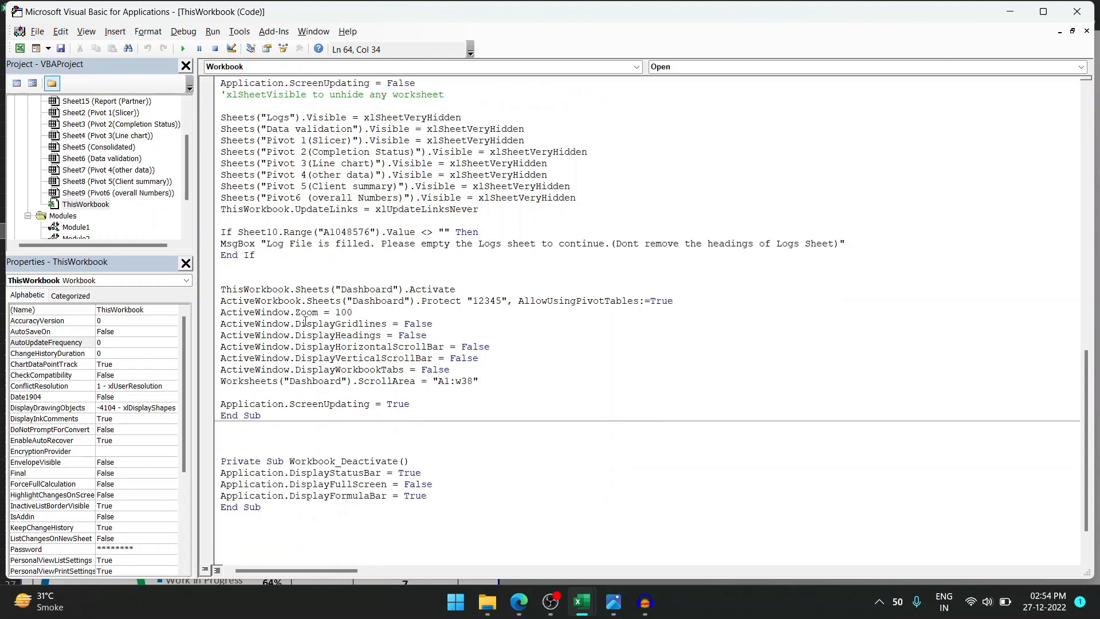
click(336, 312)
scroll(427, 293, down, 2)
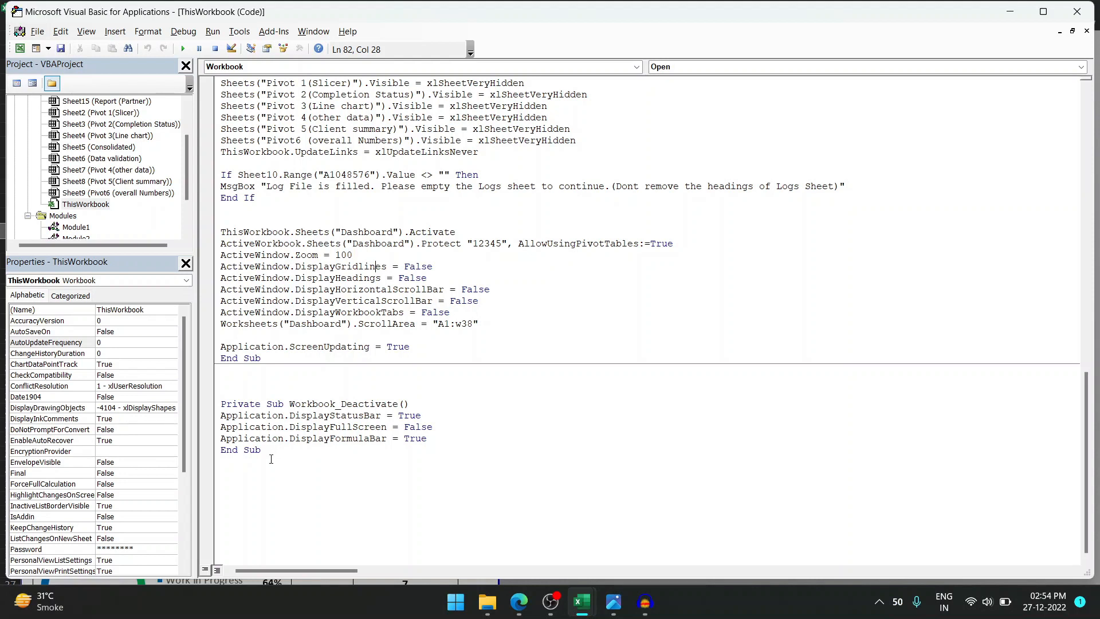
drag(264, 451, 218, 403)
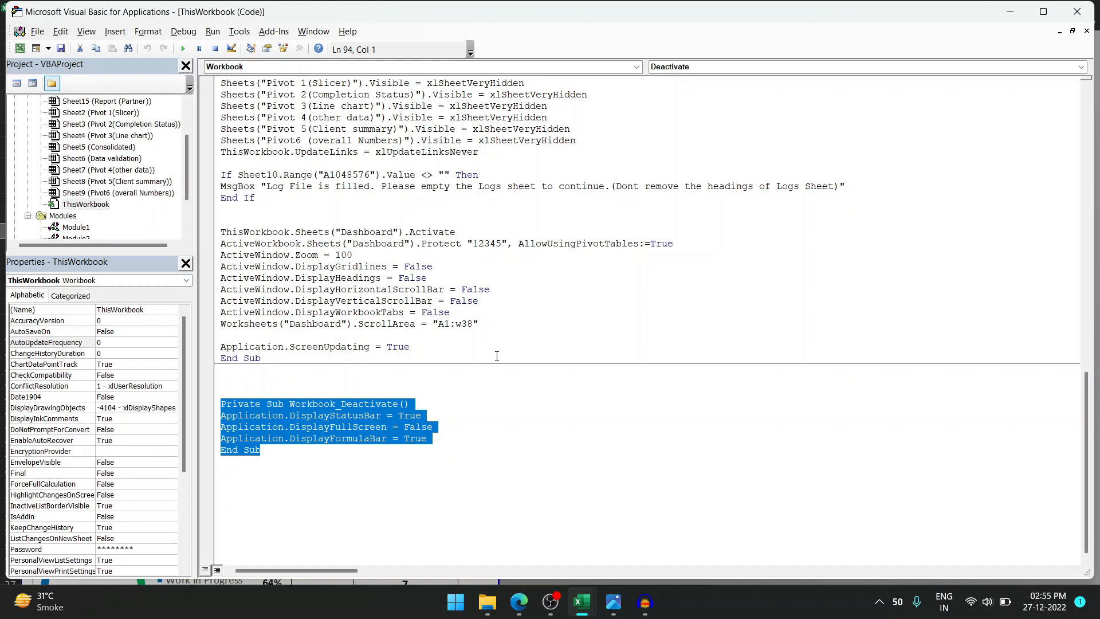
click(338, 466)
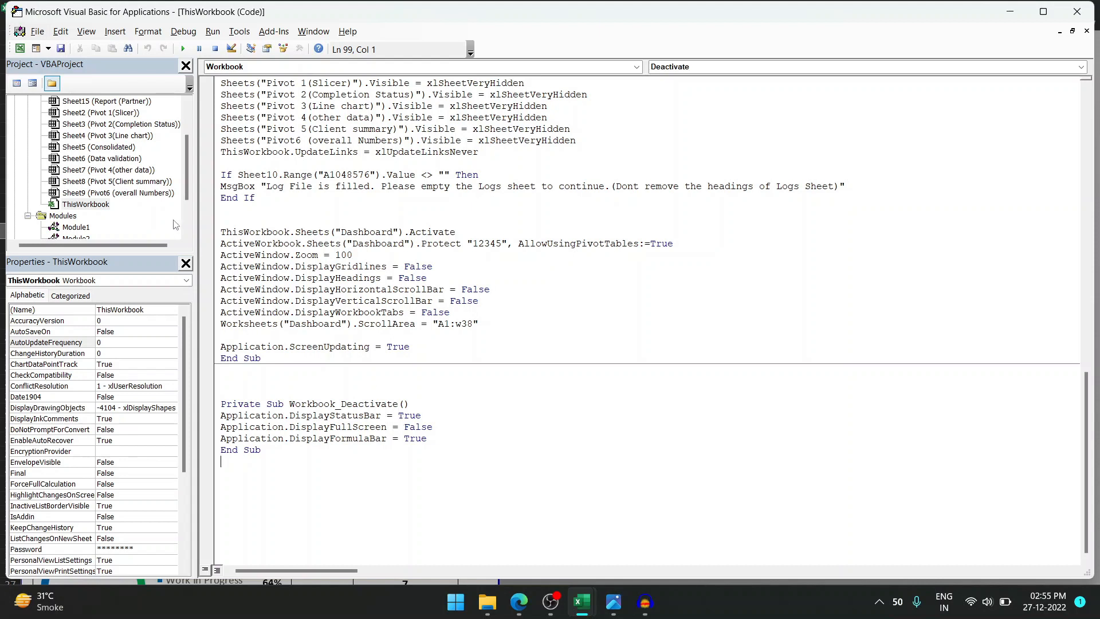
- Open Module1, Module2 and Module4 in turn and review the Lastsaved, Displayusername and fullscreen code
scroll(129, 180, down, 2)
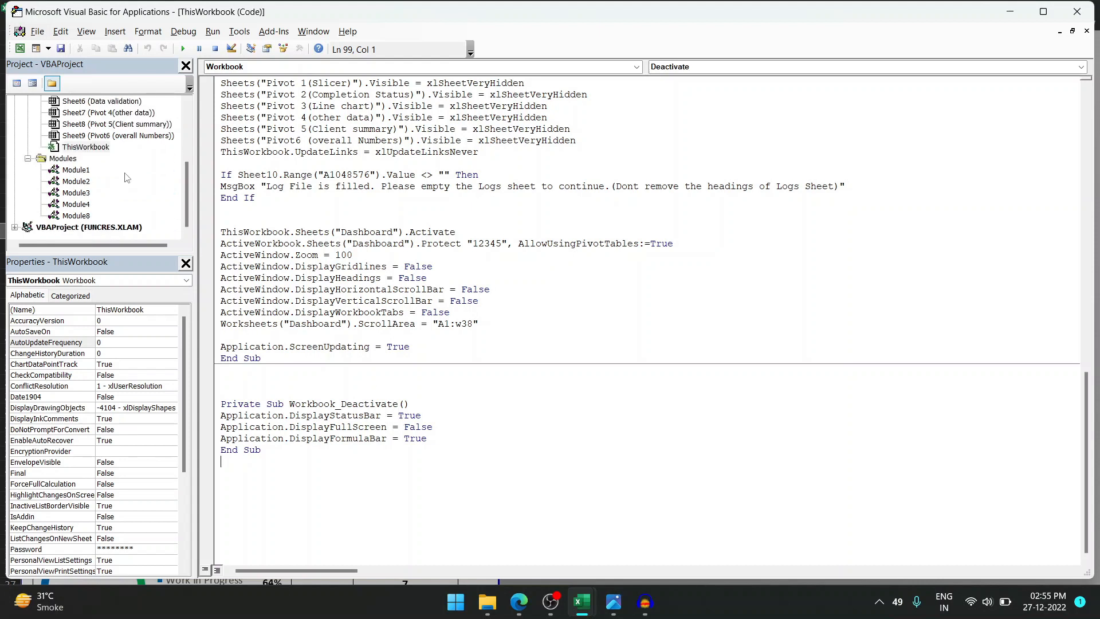
double_click(78, 170)
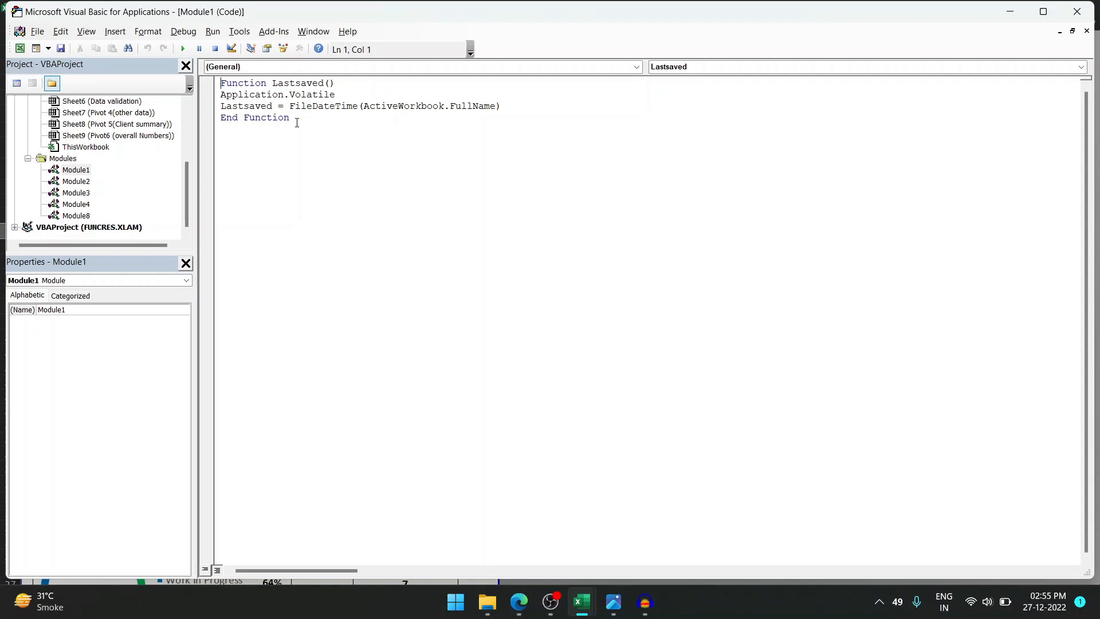
drag(273, 83, 346, 82)
click(333, 152)
click(85, 182)
double_click(85, 182)
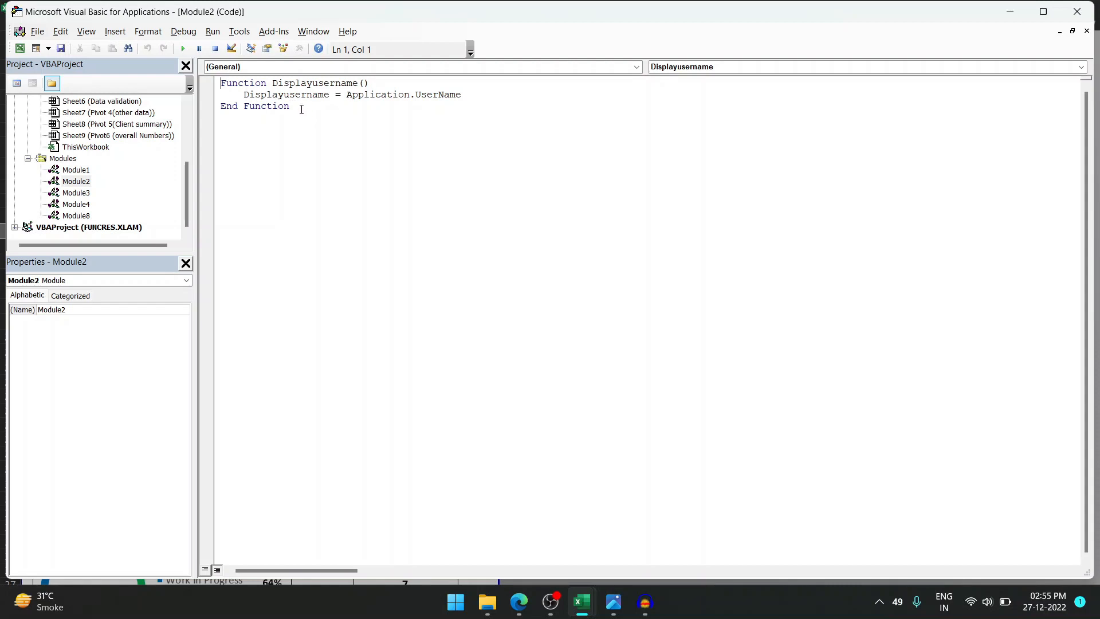
double_click(80, 205)
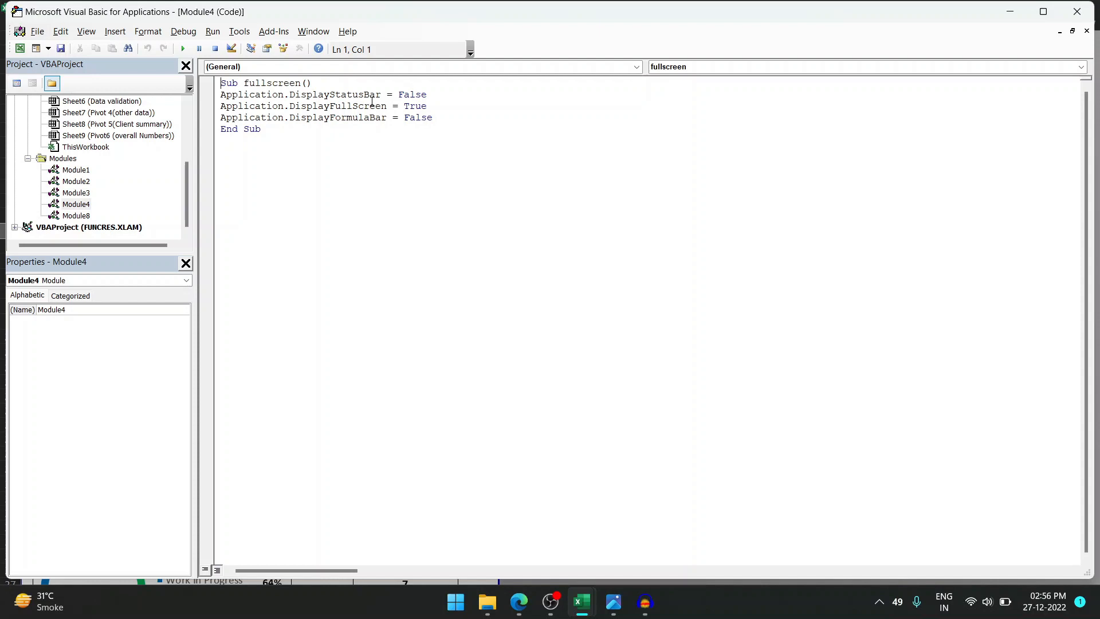
- Open the oneclick macro in Module8 and compare it with the partner report's PDF save path and Upload bulk PDF control
double_click(86, 216)
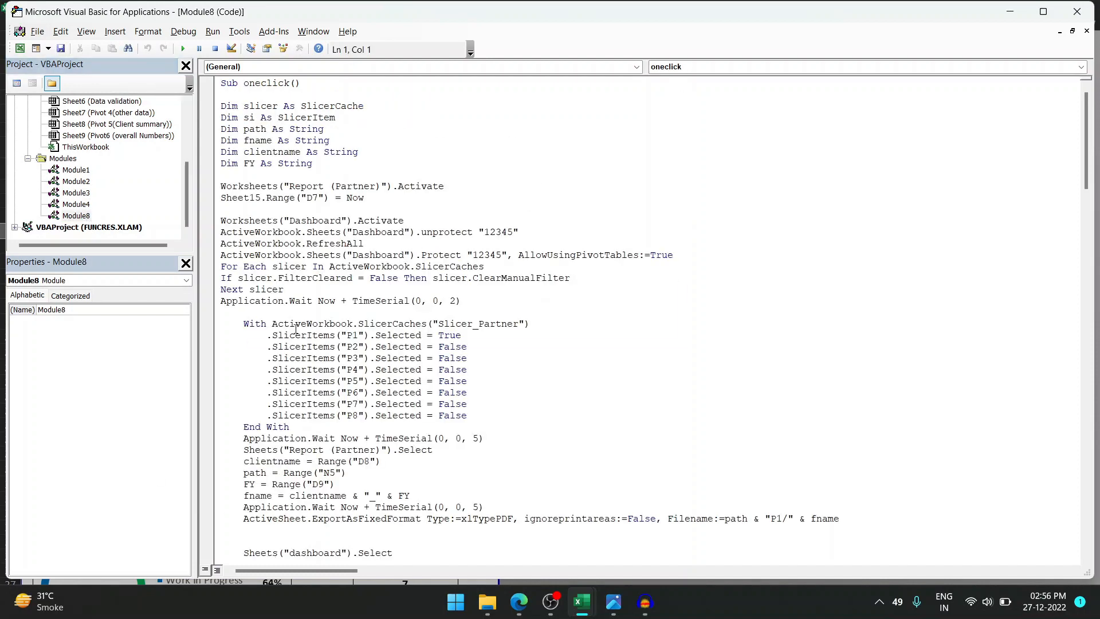
key(alt+Tab)
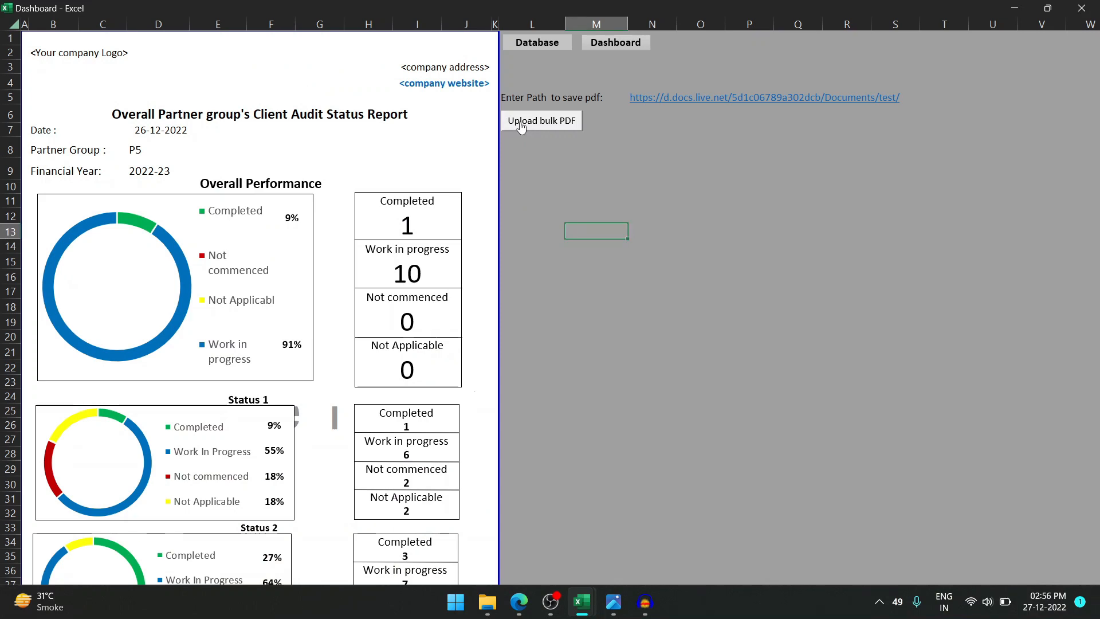
key(alt+Tab)
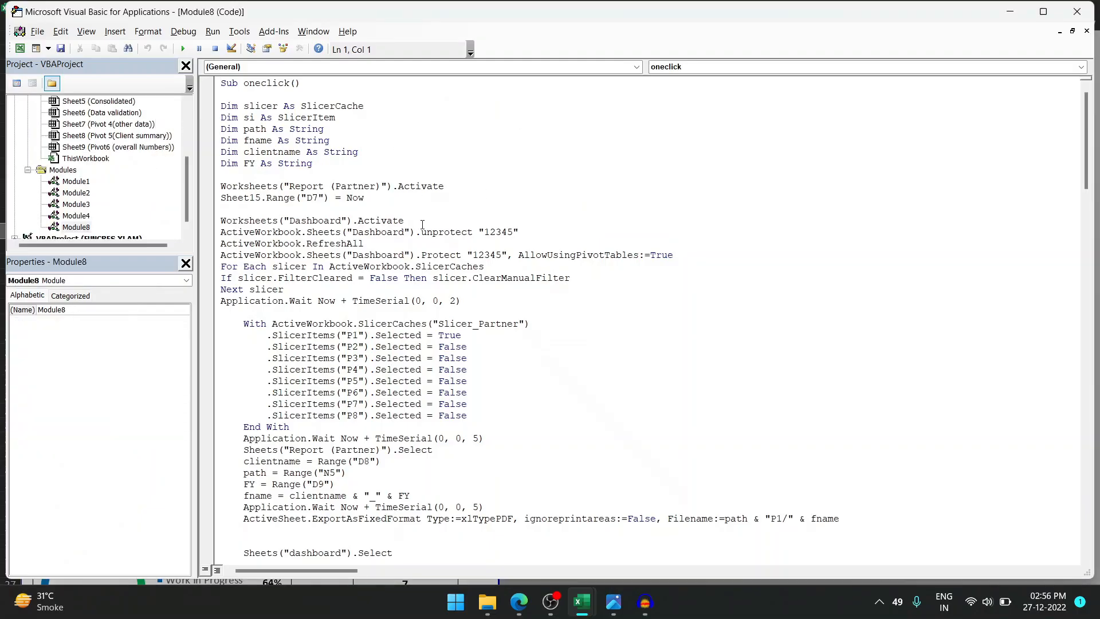
key(alt+Tab)
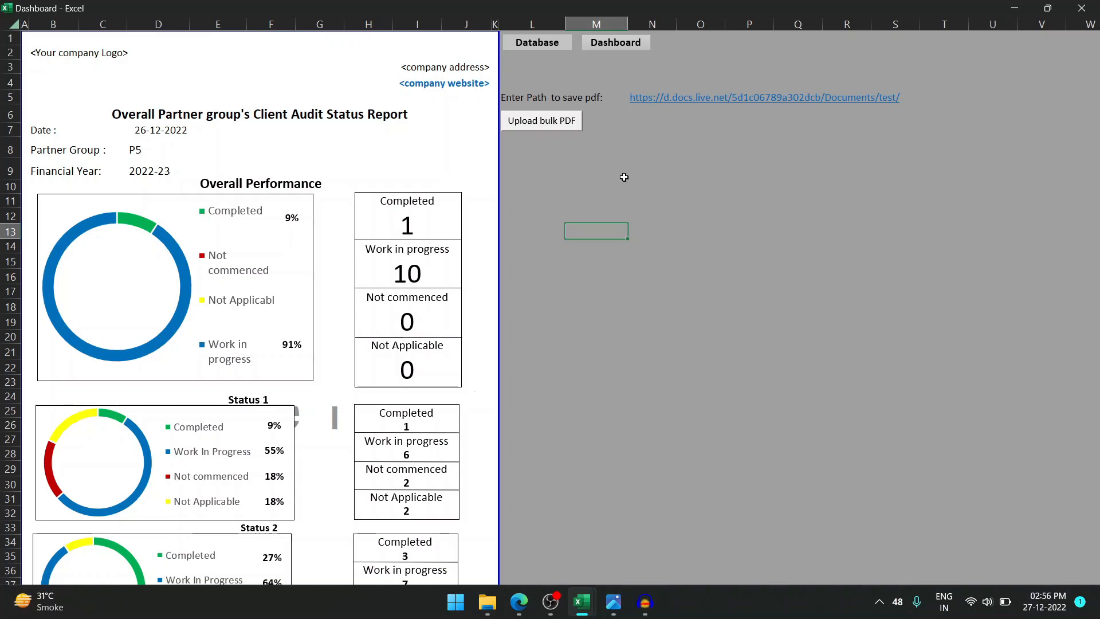
click(640, 87)
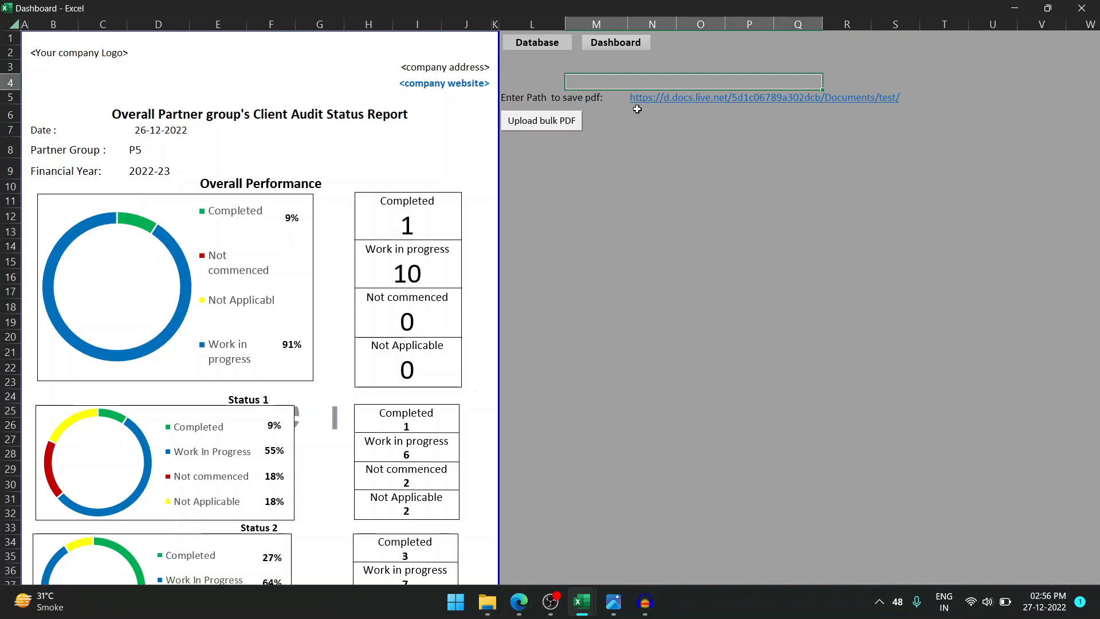
- Review the report's PDF save path and the oneclick lines that activate, unprotect and refresh the Dashboard and clear its slicers
click(638, 107)
click(639, 88)
key(alt+Tab)
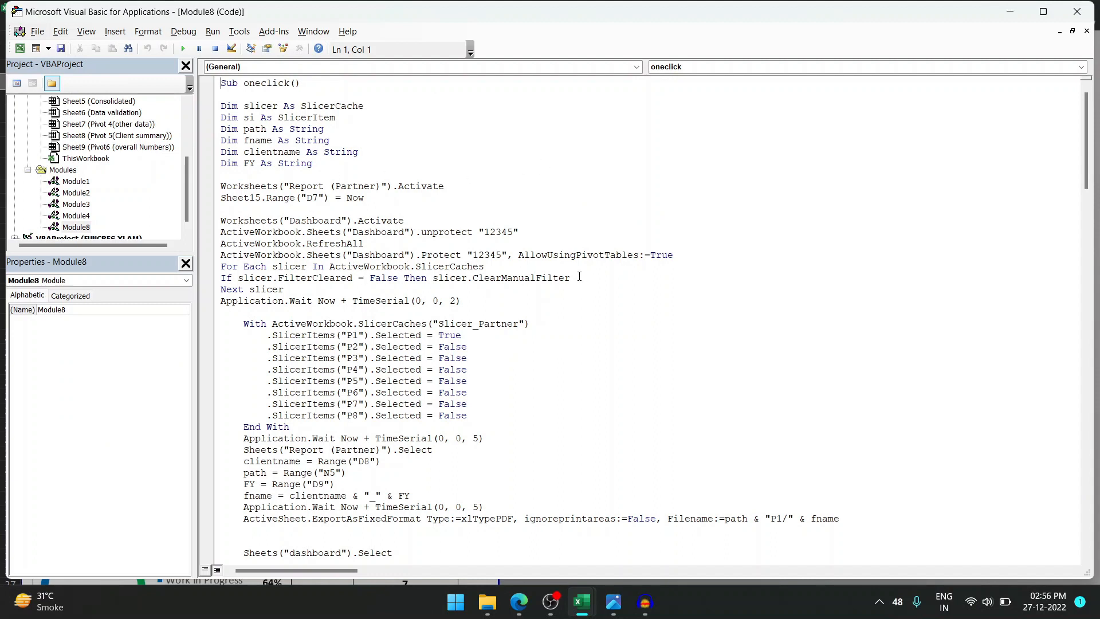
drag(571, 278, 218, 225)
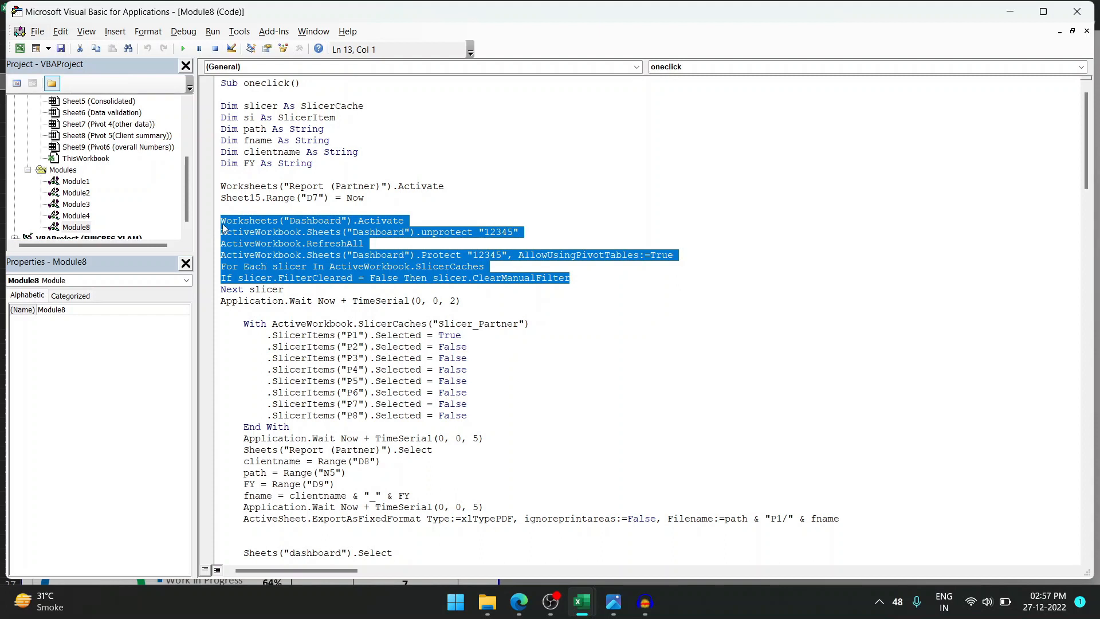
- Filter the Dashboard to the client Fay, Hand and Turcotte with the 31-Dec year end
key(alt+Tab)
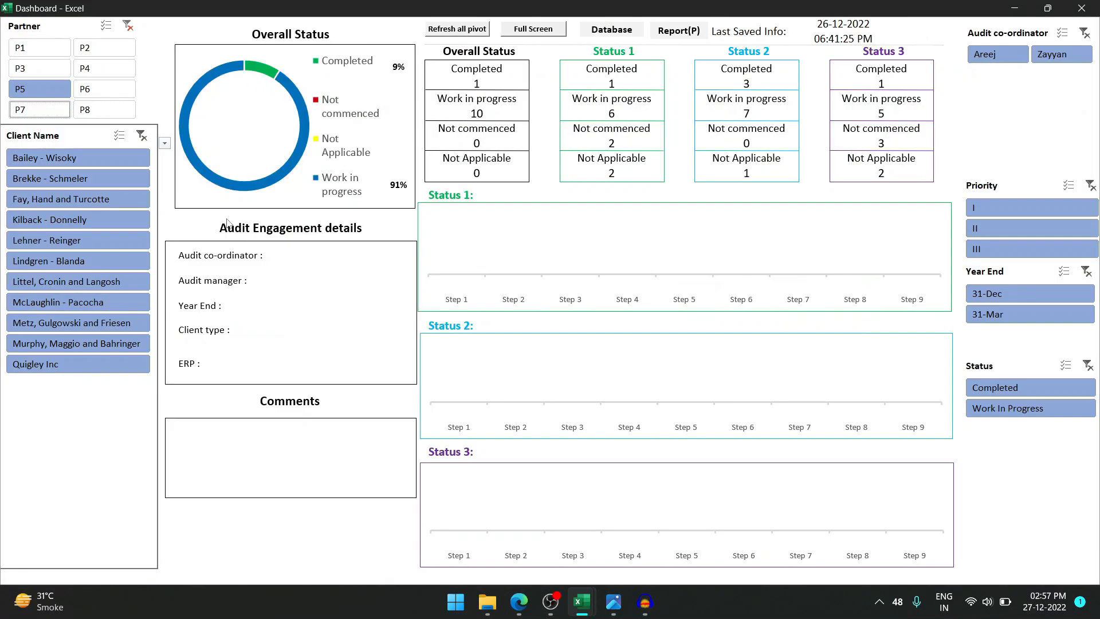
click(72, 198)
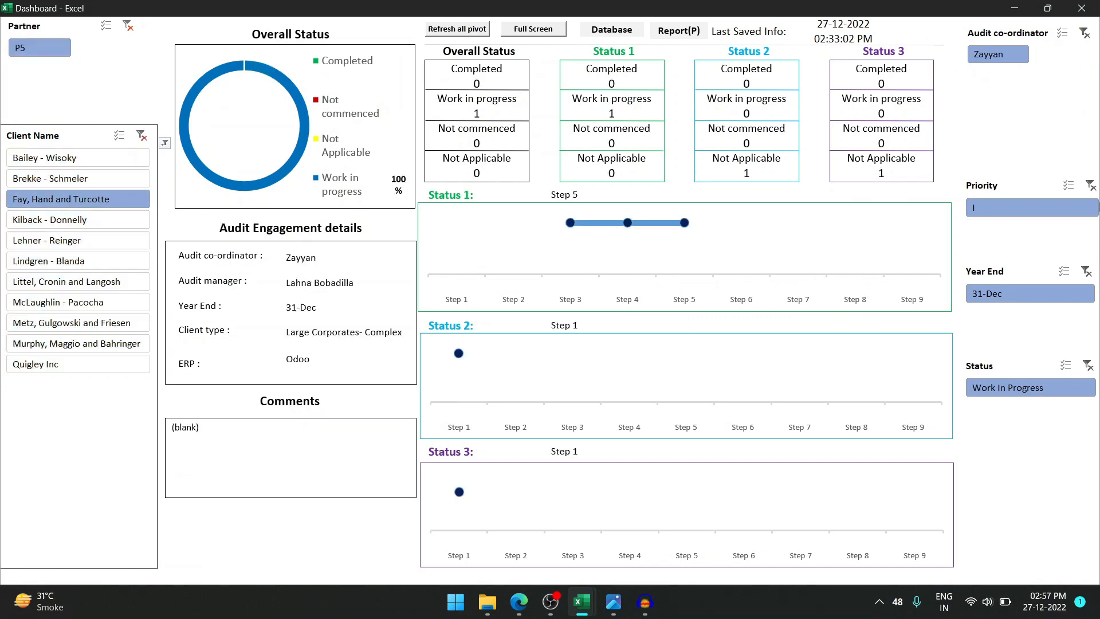
click(1002, 298)
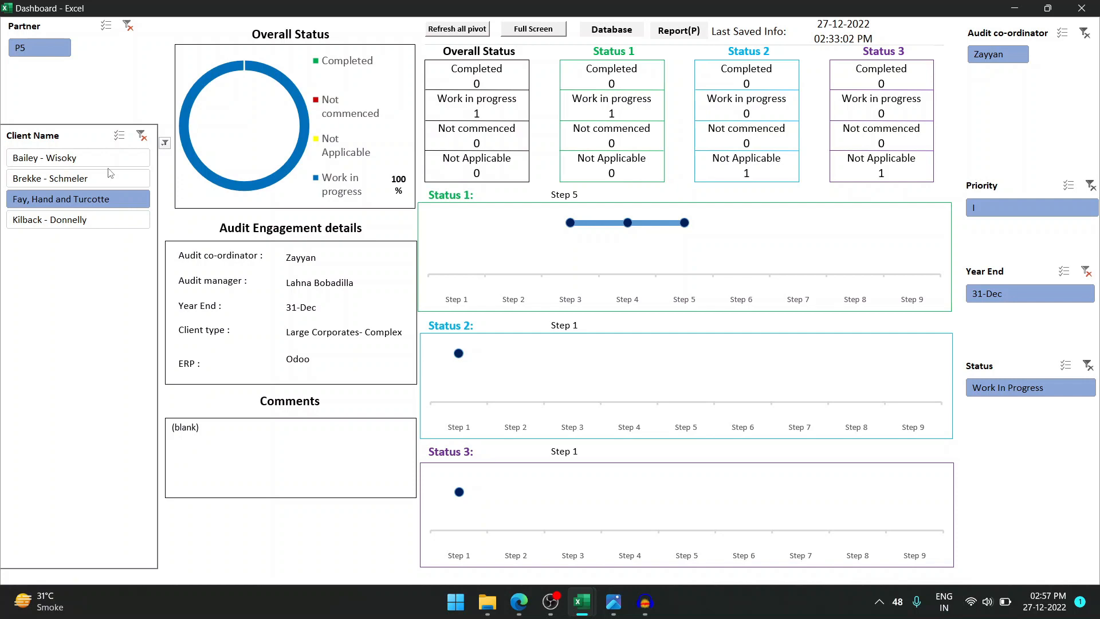
- Check the slicer-clearing code and clear the Client Name, Partner and Year End filters on the Dashboard
key(alt+Tab)
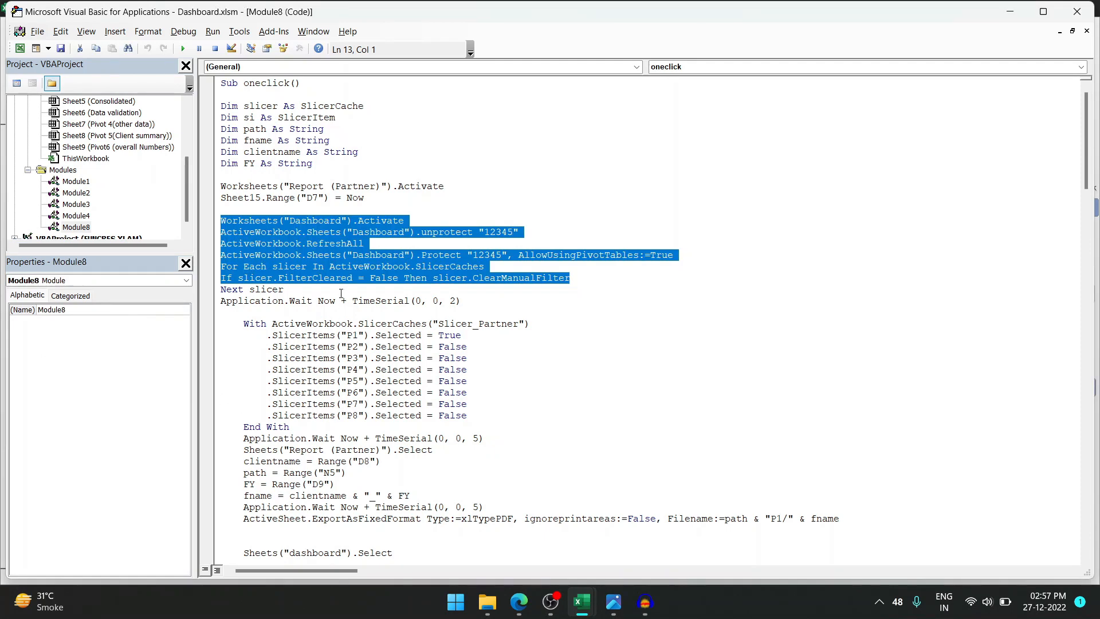
click(313, 255)
key(F5)
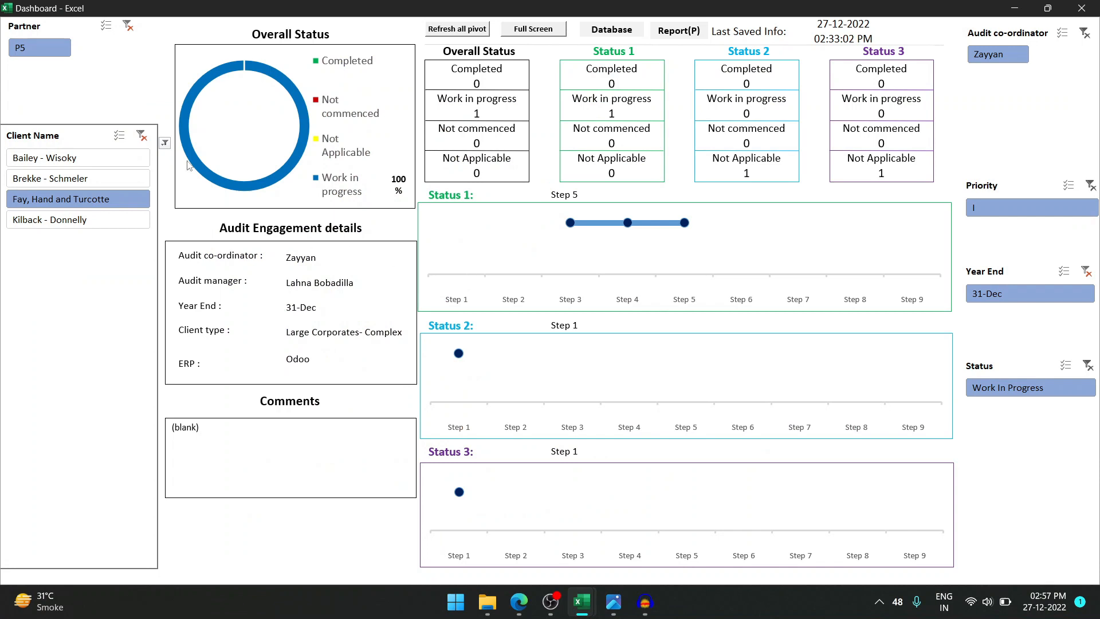
click(141, 136)
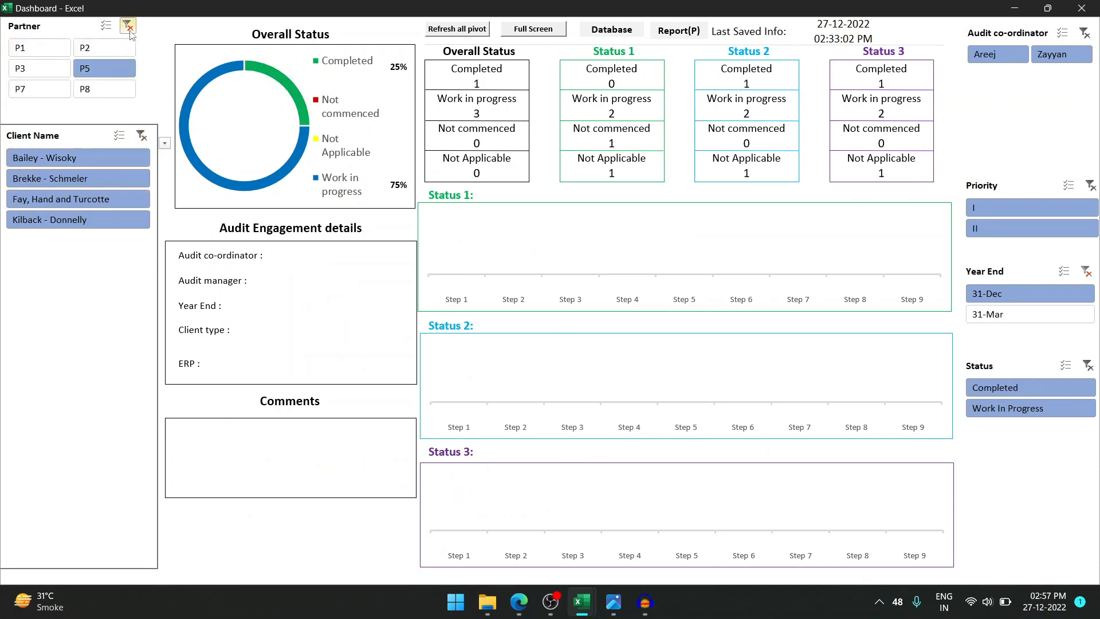
click(127, 27)
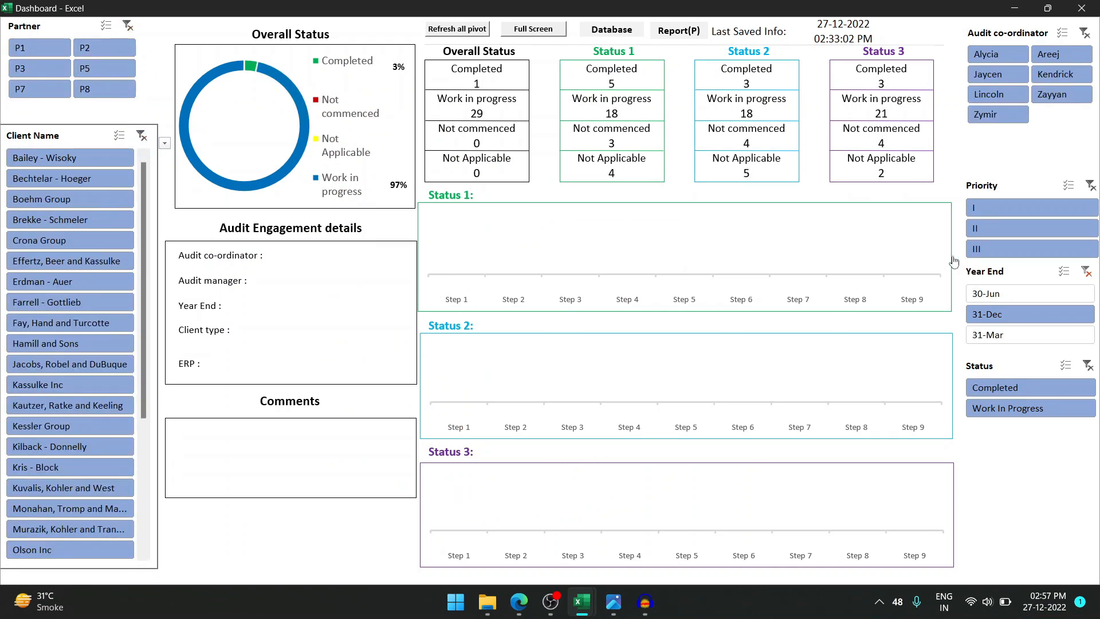
click(1085, 272)
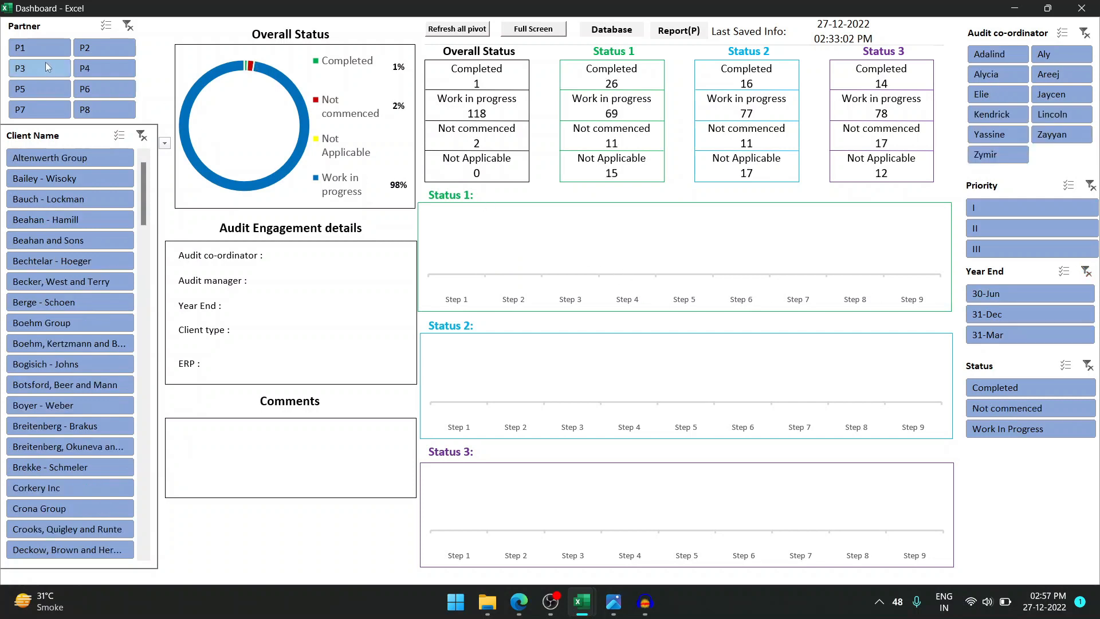
- View the partner report with no filters applied and return to the Dashboard
key(ctrl+Page_Down)
key(ctrl+Page_Down)
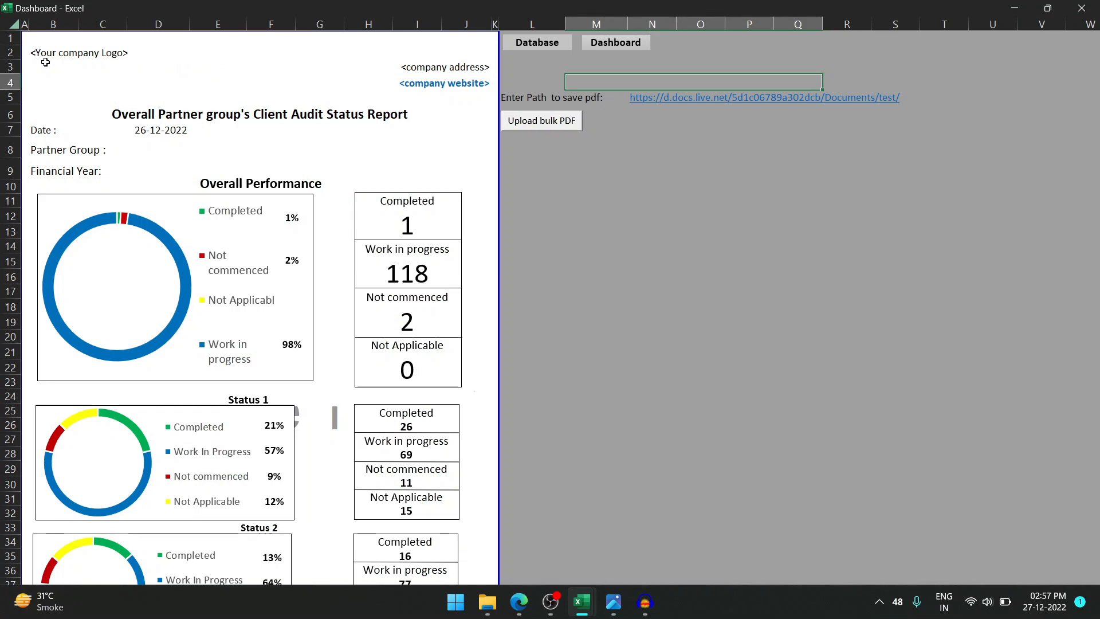
key(ctrl+Page_Up)
key(ctrl+Page_Up)
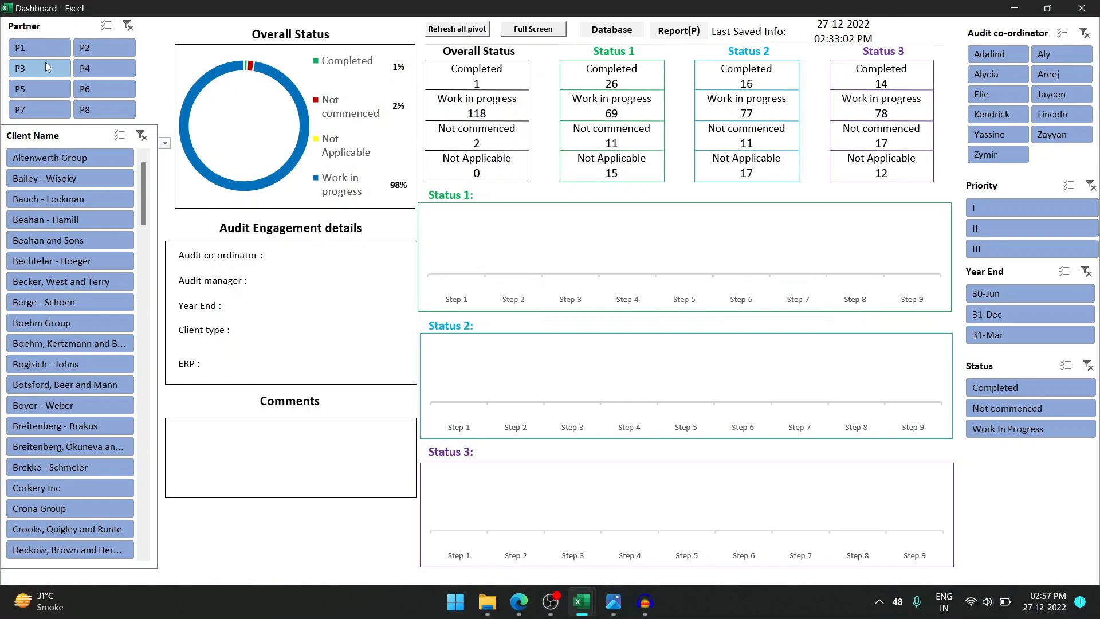
- Filter the Dashboard to partner P1 and open the partner report for that group
click(31, 53)
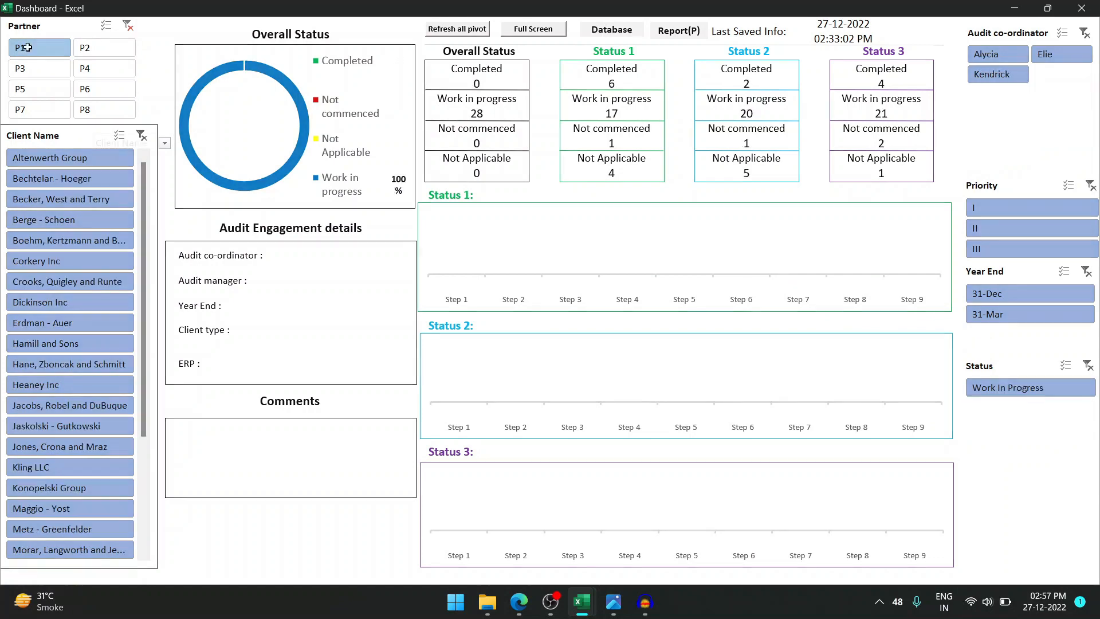
key(ctrl+Page_Down)
key(ctrl+Page_Down)
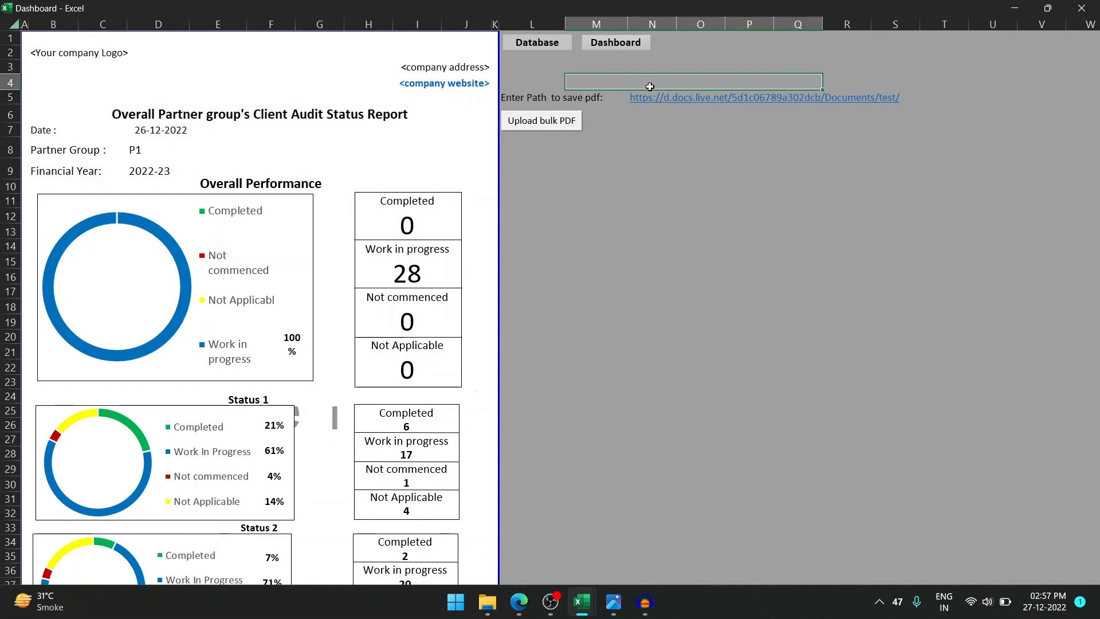
- Examine the Slicer_Partner block in oneclick that sets P1 to True and the other partners to False
key(alt+Tab)
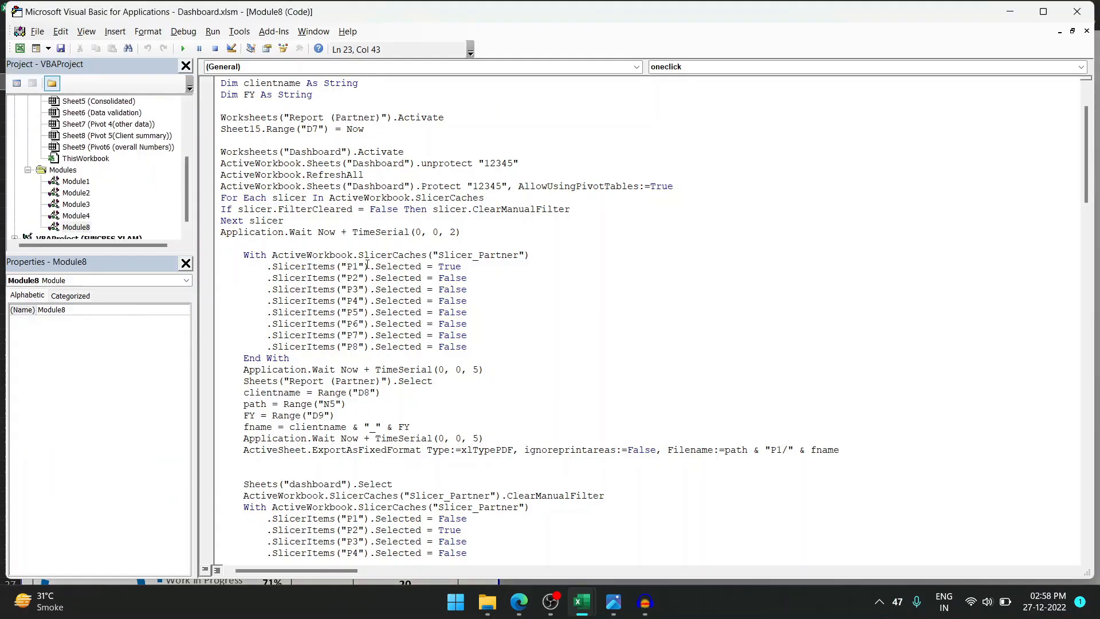
drag(357, 267, 352, 267)
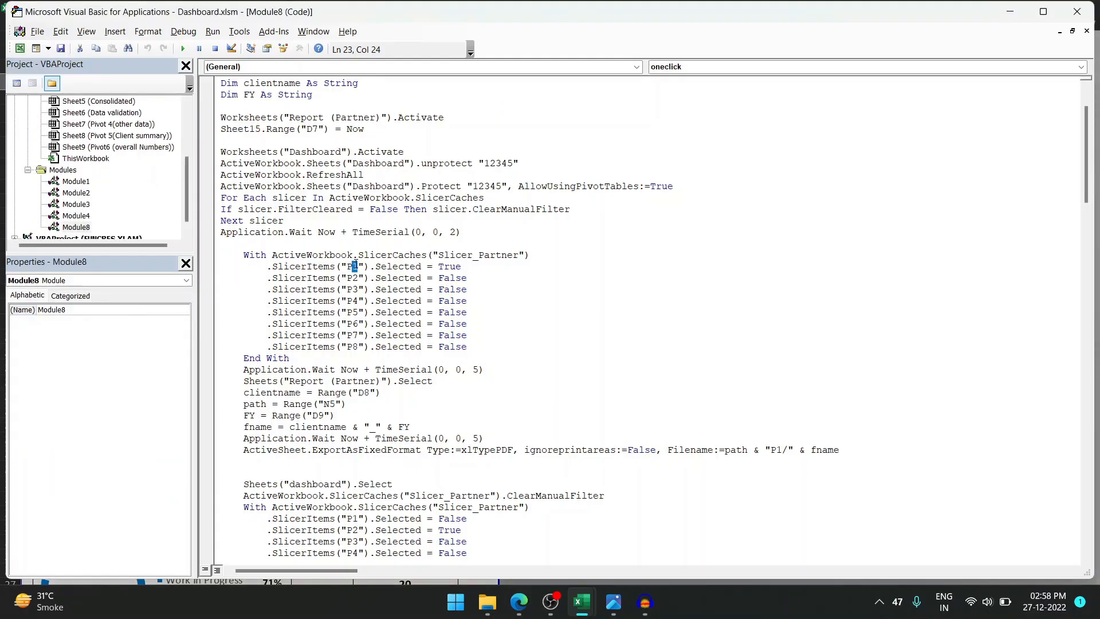
click(463, 267)
scroll(459, 318, down, 3)
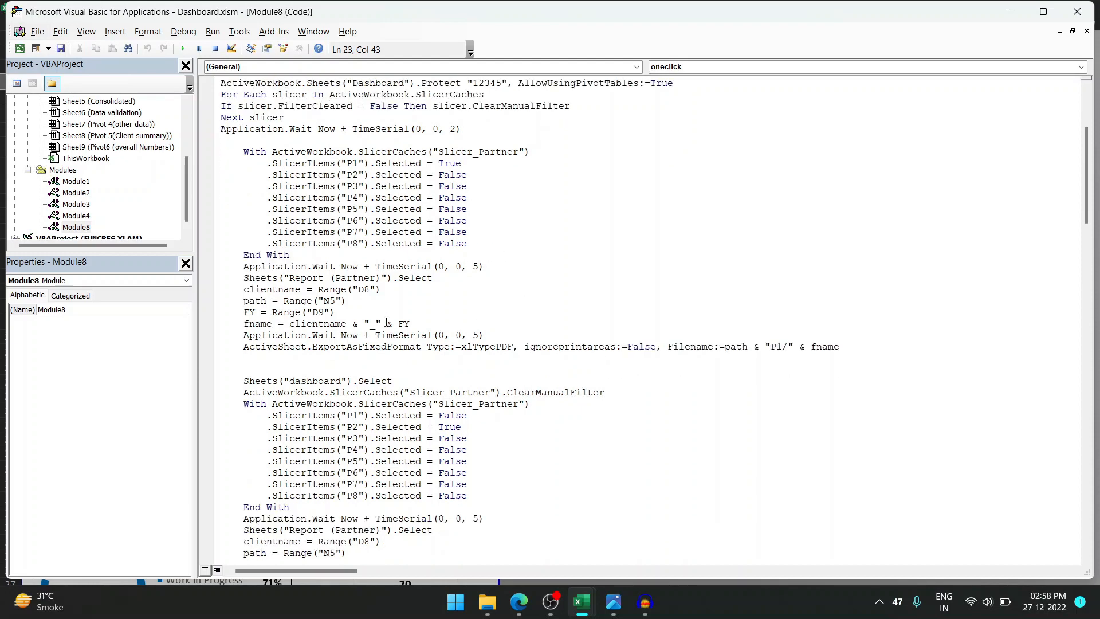
- Compare the P1 ExportAsFixedFormat line's path and fname parts with the partner report's save path, partner group and financial year
drag(245, 347, 843, 347)
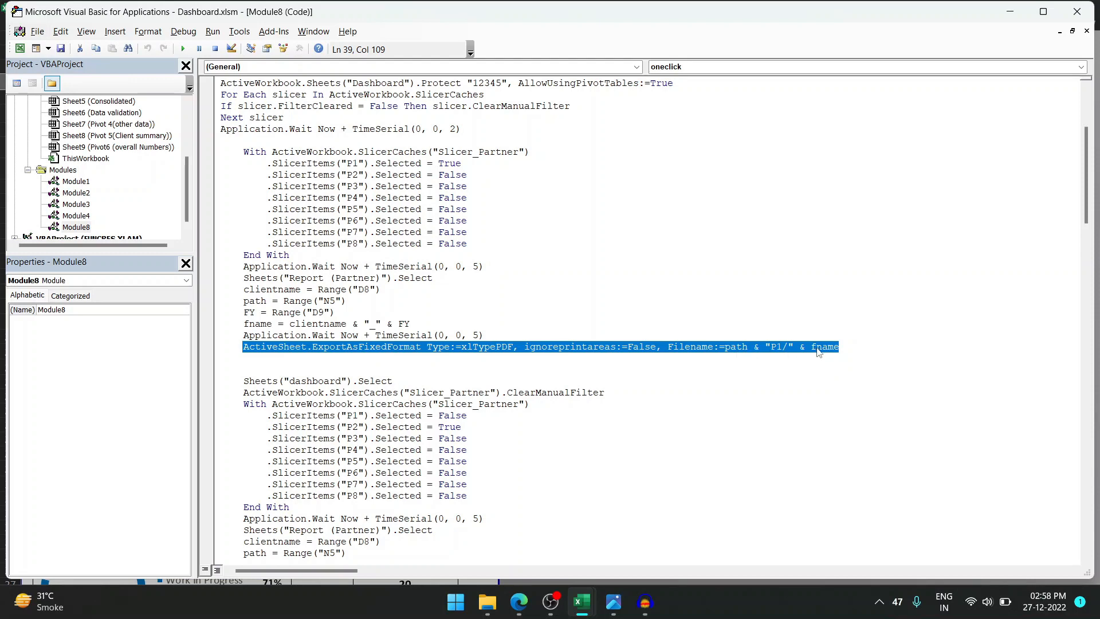
click(737, 348)
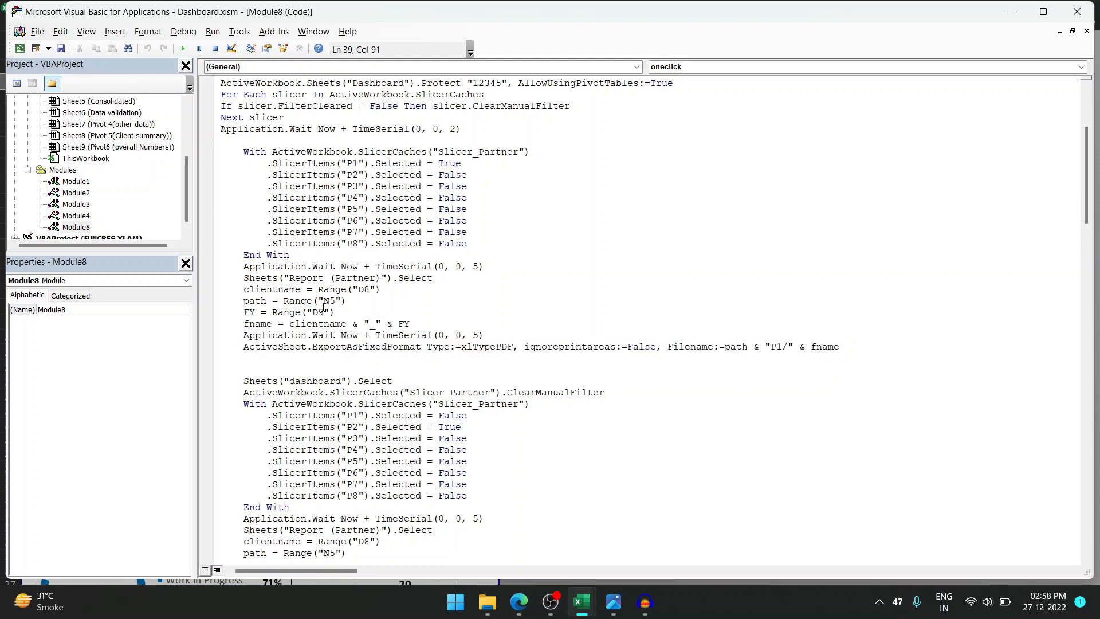
key(alt+Tab)
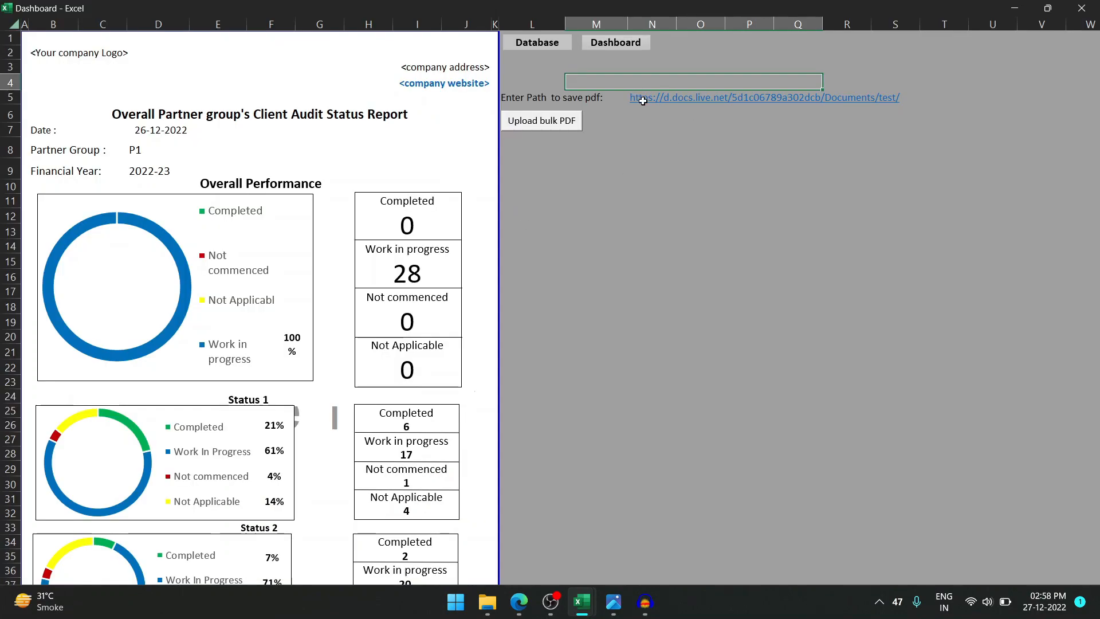
key(alt+Tab)
click(781, 346)
drag(781, 342, 841, 348)
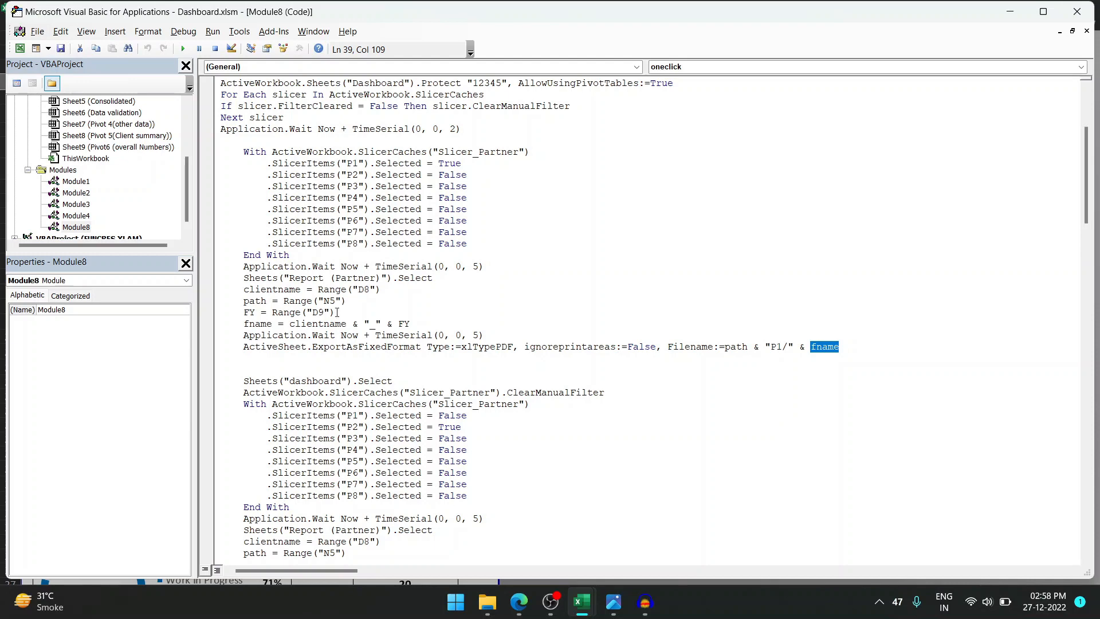
key(alt+F11)
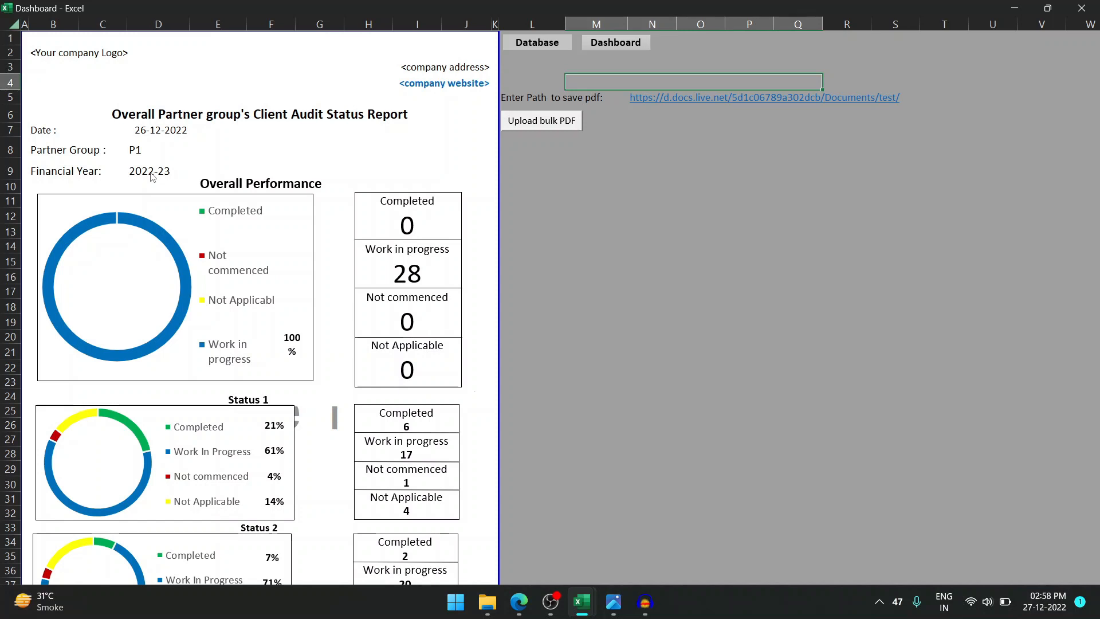
key(alt+Tab)
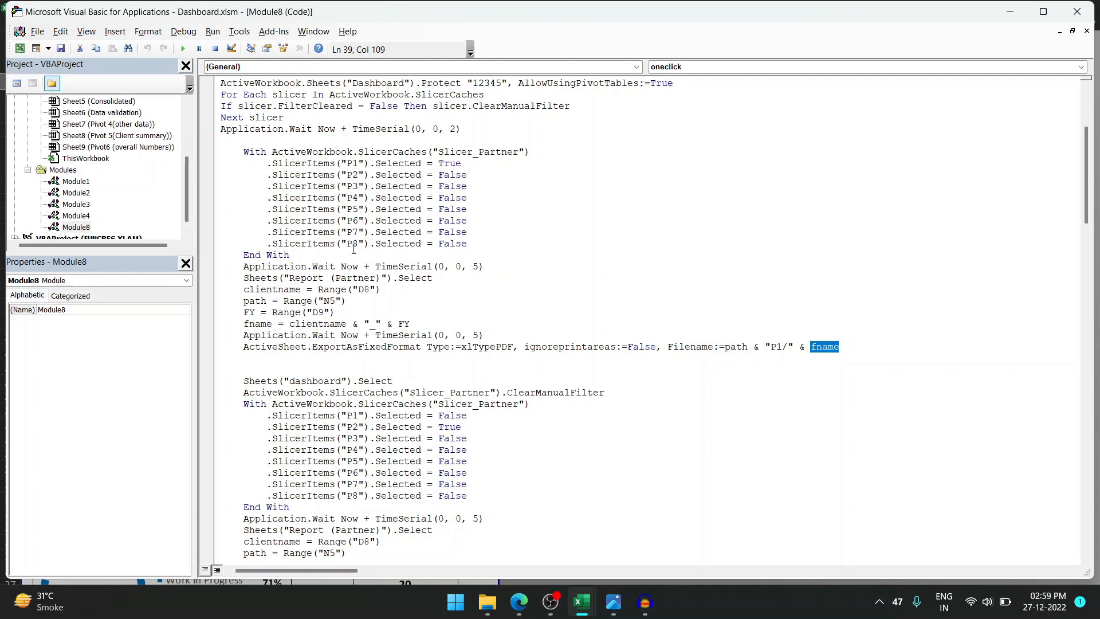
- Review the repeated oneclick export blocks for P2 through P8 down to the closing MsgBox
click(545, 223)
scroll(353, 212, down, 8)
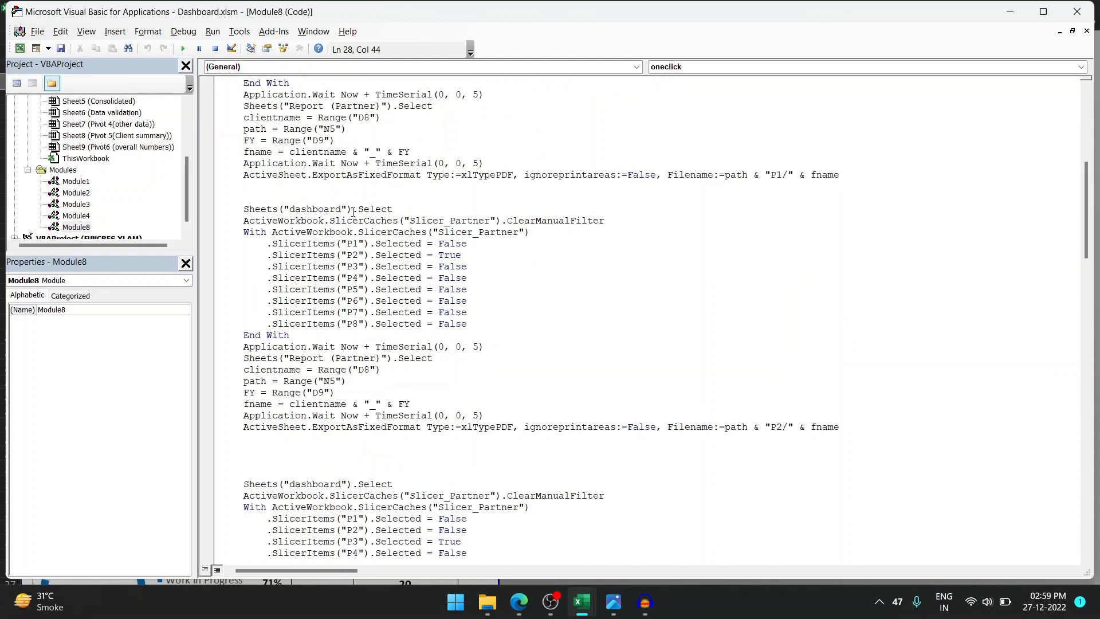
scroll(353, 212, down, 20)
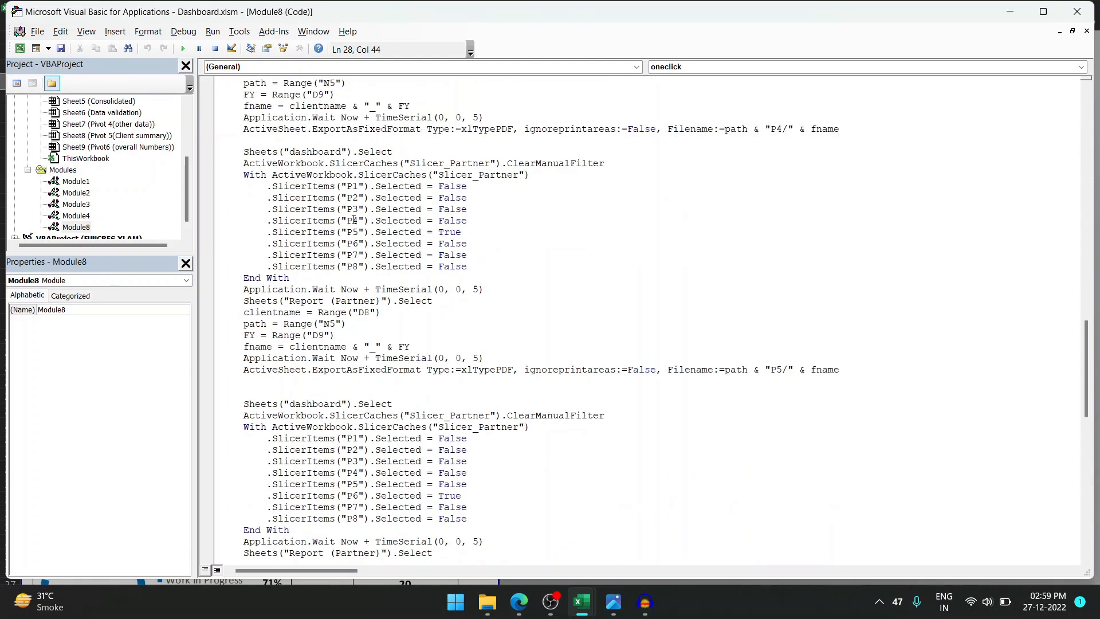
scroll(354, 220, down, 17)
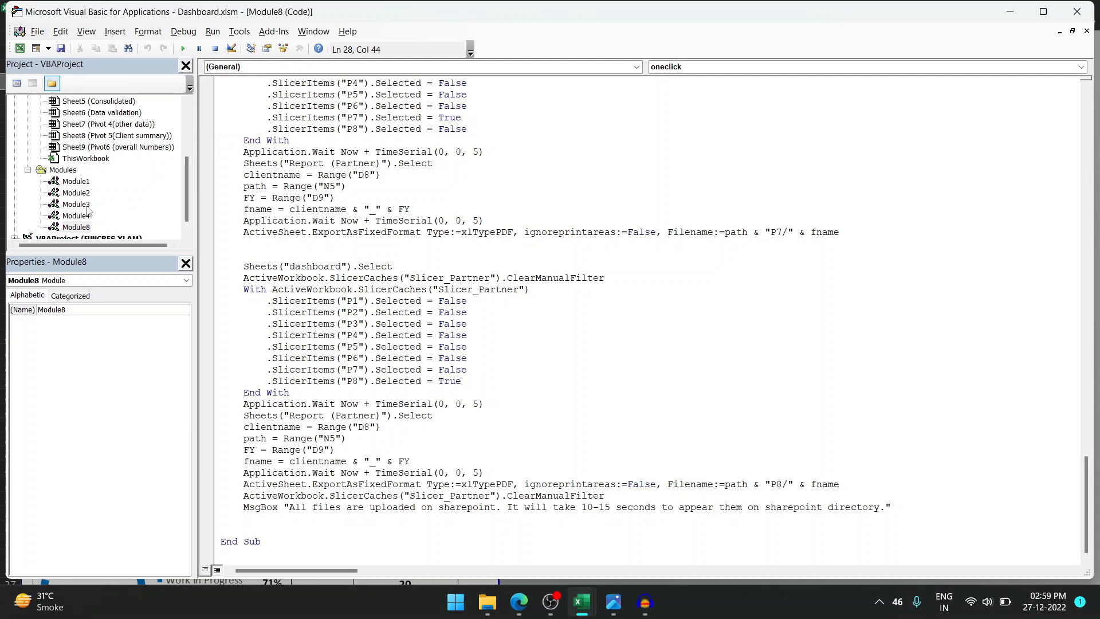
- Open the main macro in Module3 and compare it with the Database sheet's copy and upload path cells beside Upload bulk Excel
double_click(85, 205)
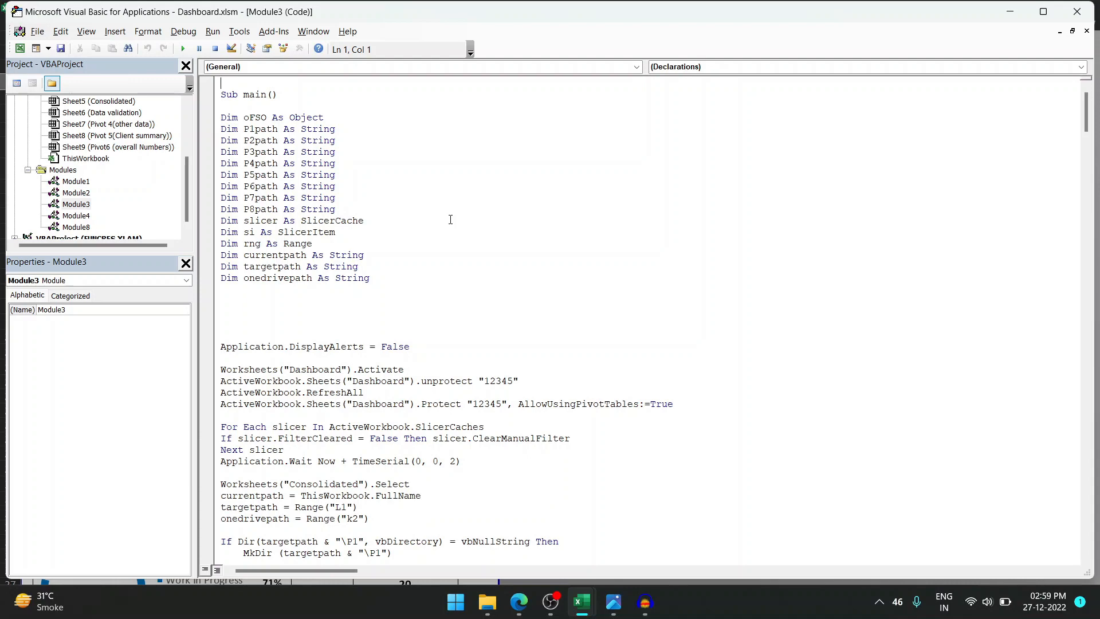
key(alt+Tab)
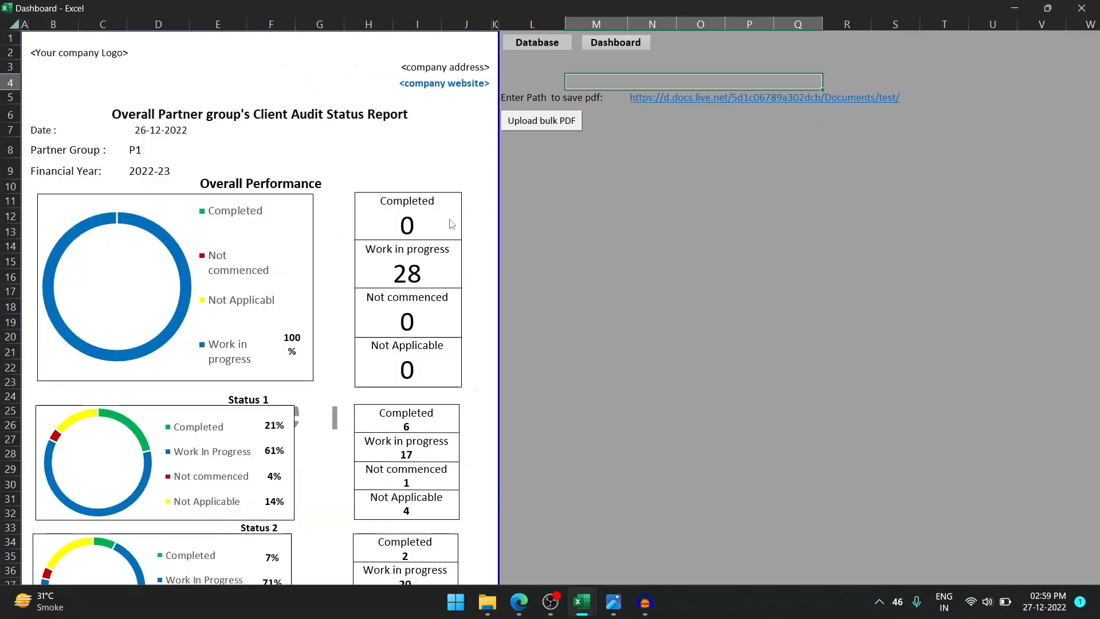
key(ctrl+Page_Up)
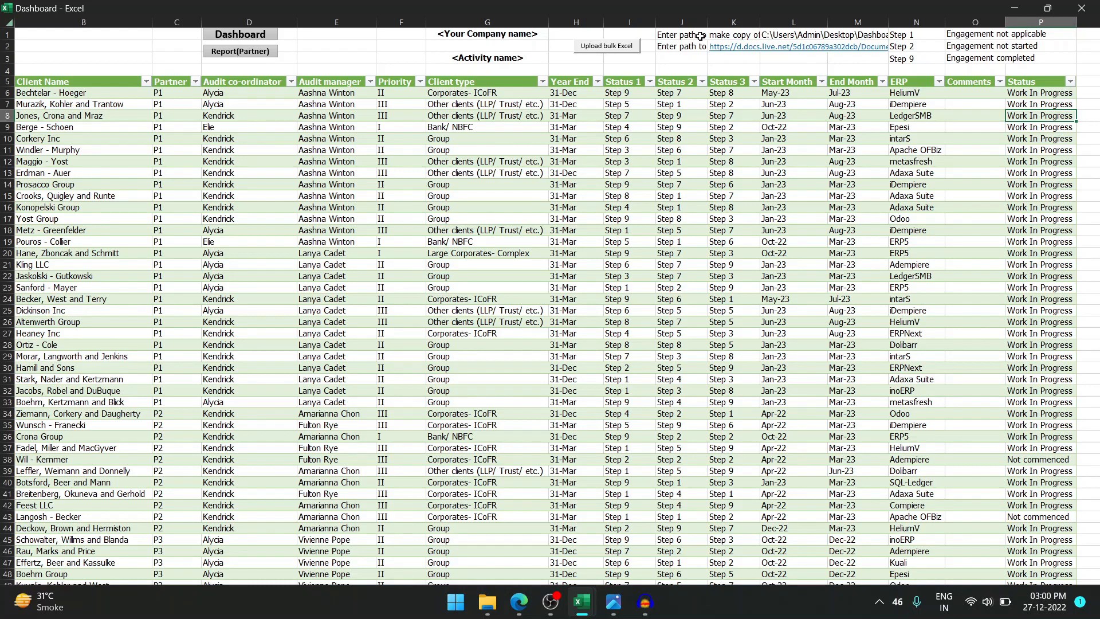
key(alt+Tab)
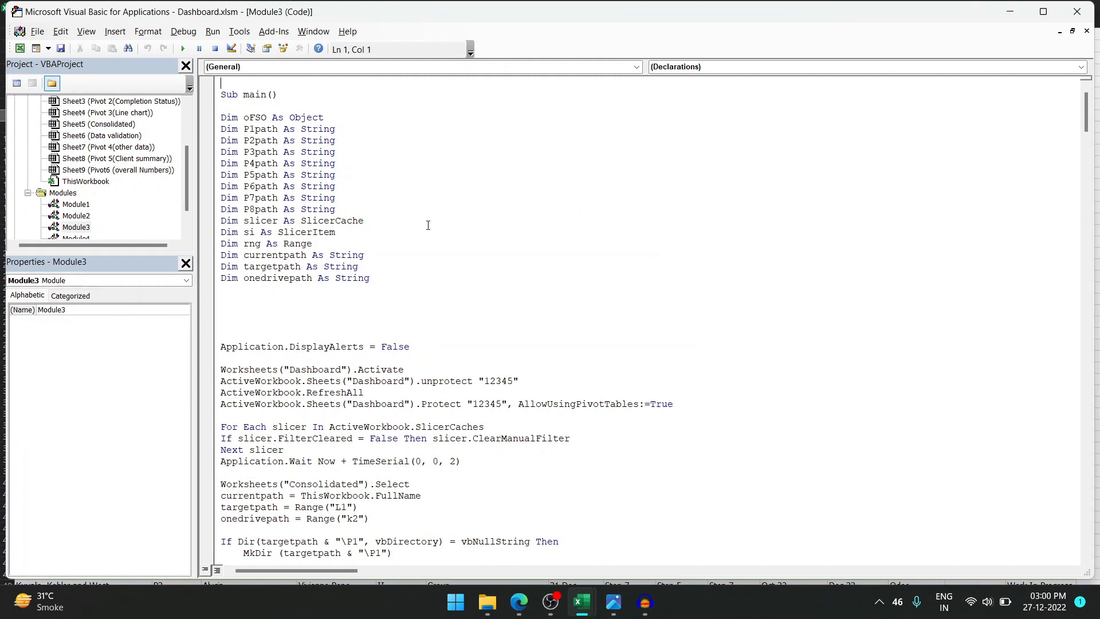
key(alt+Tab)
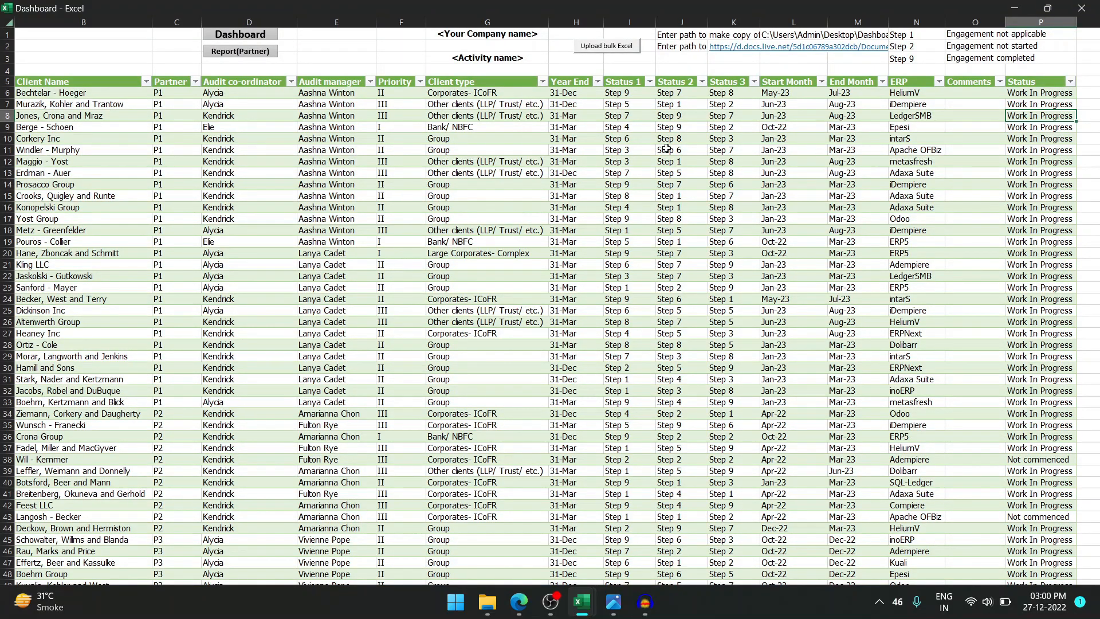
click(713, 58)
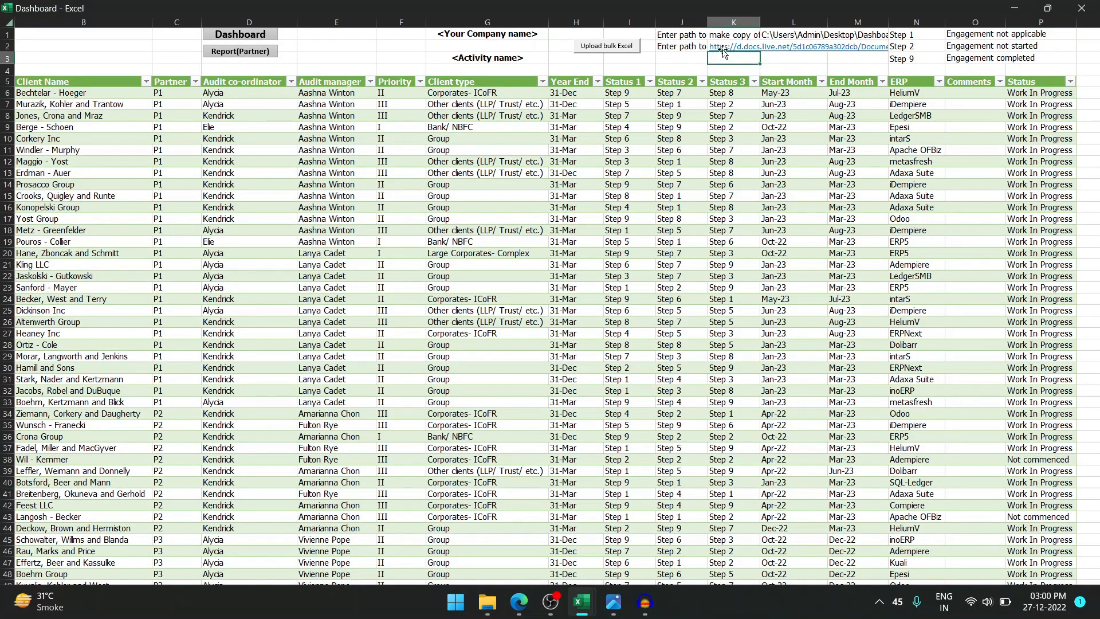
click(779, 36)
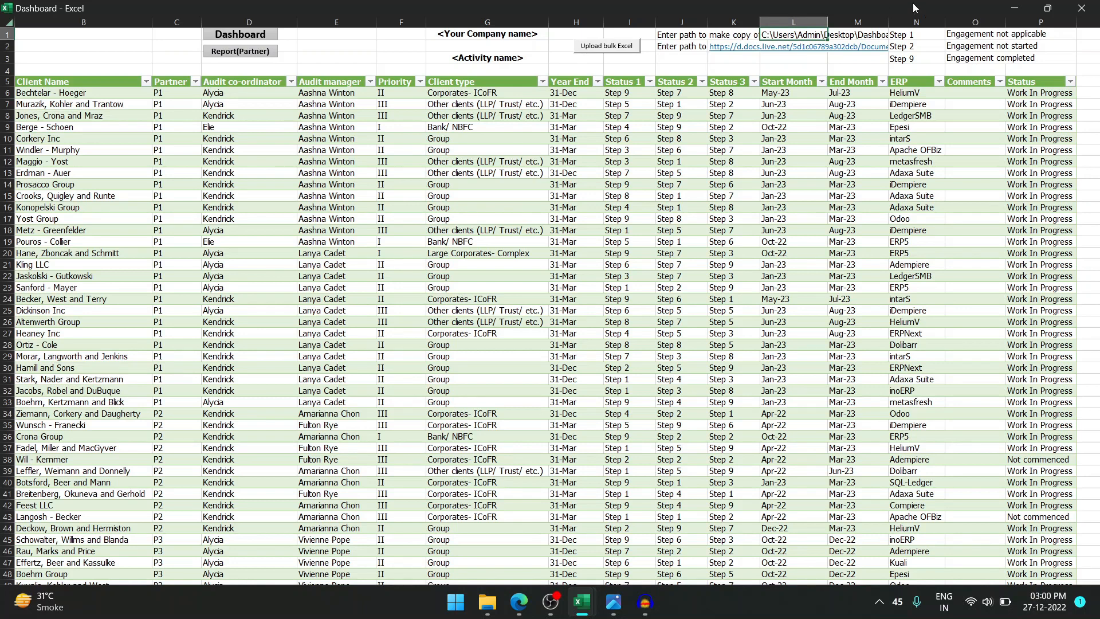
- Minimize the workbook and code editor windows to reveal the Dashboard folder on the desktop
click(1015, 8)
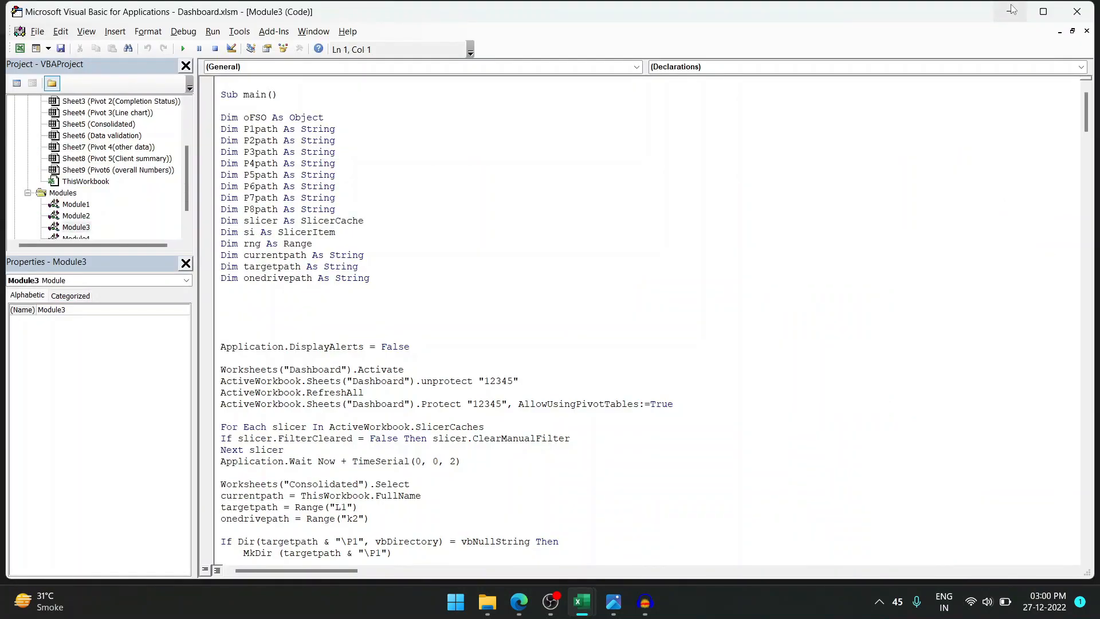
click(1011, 10)
click(1006, 11)
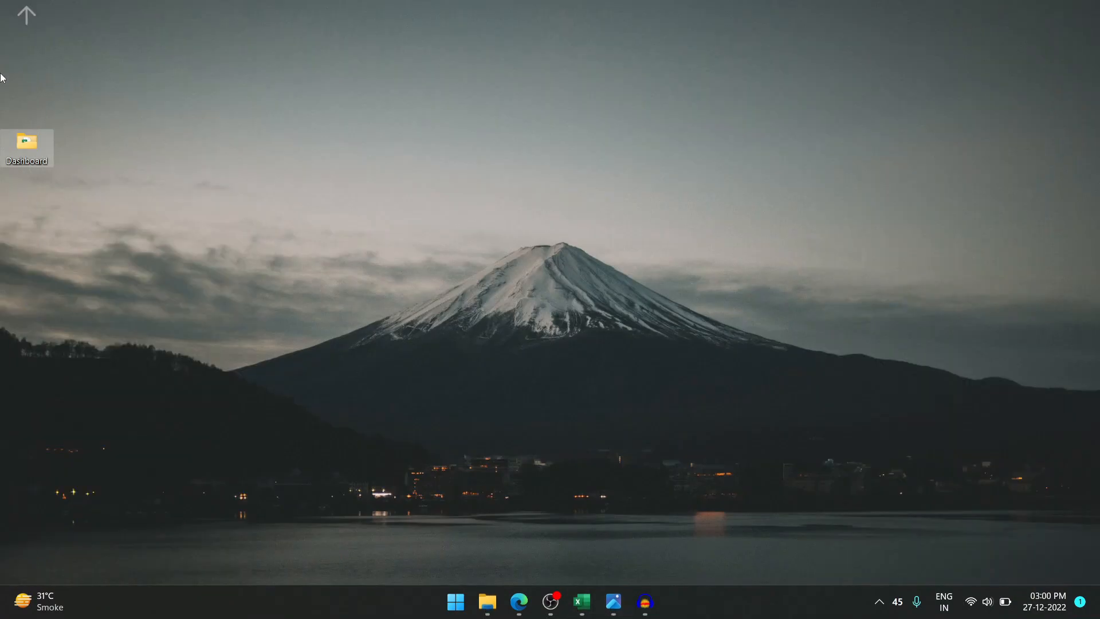
- Open the Test folder inside the desktop's Dashboard folder and check the Clientwise Report file in P1
double_click(38, 141)
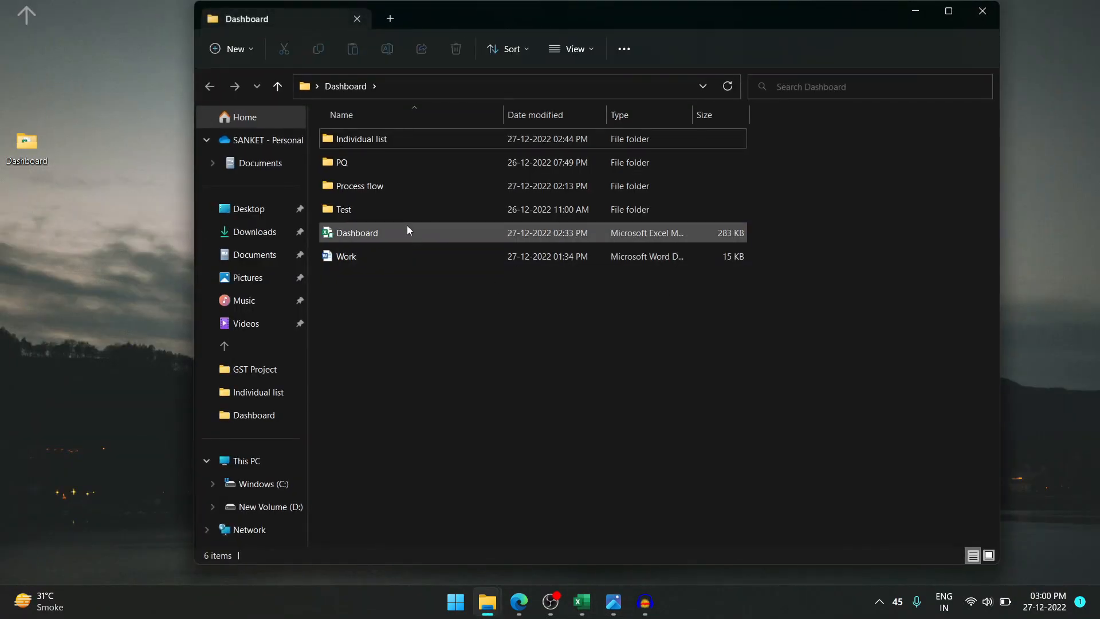
double_click(354, 209)
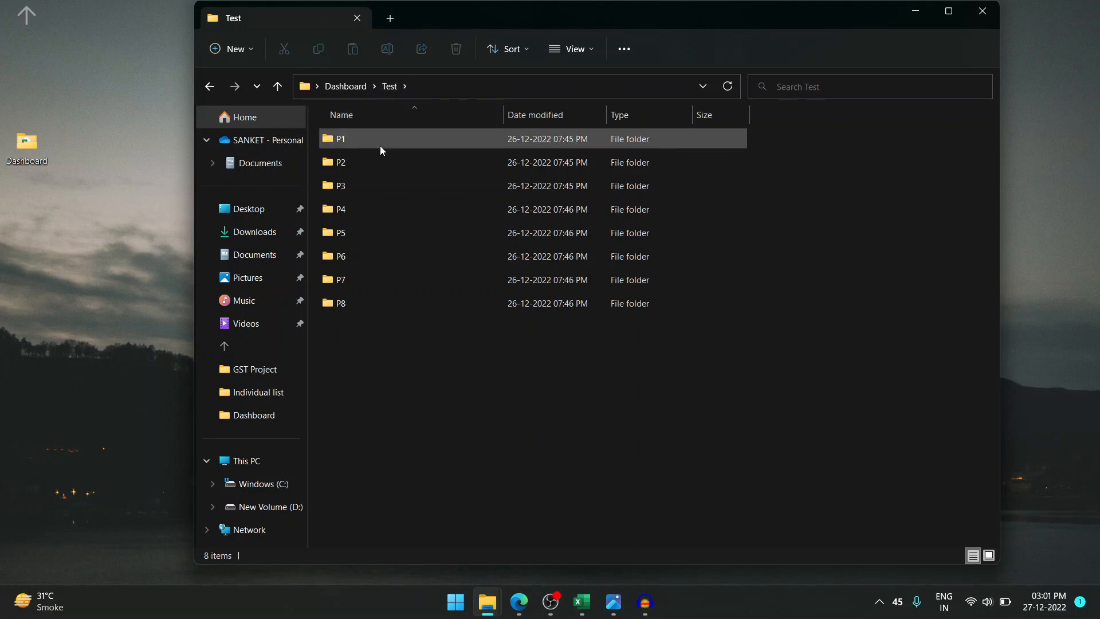
mouse_move(380, 147)
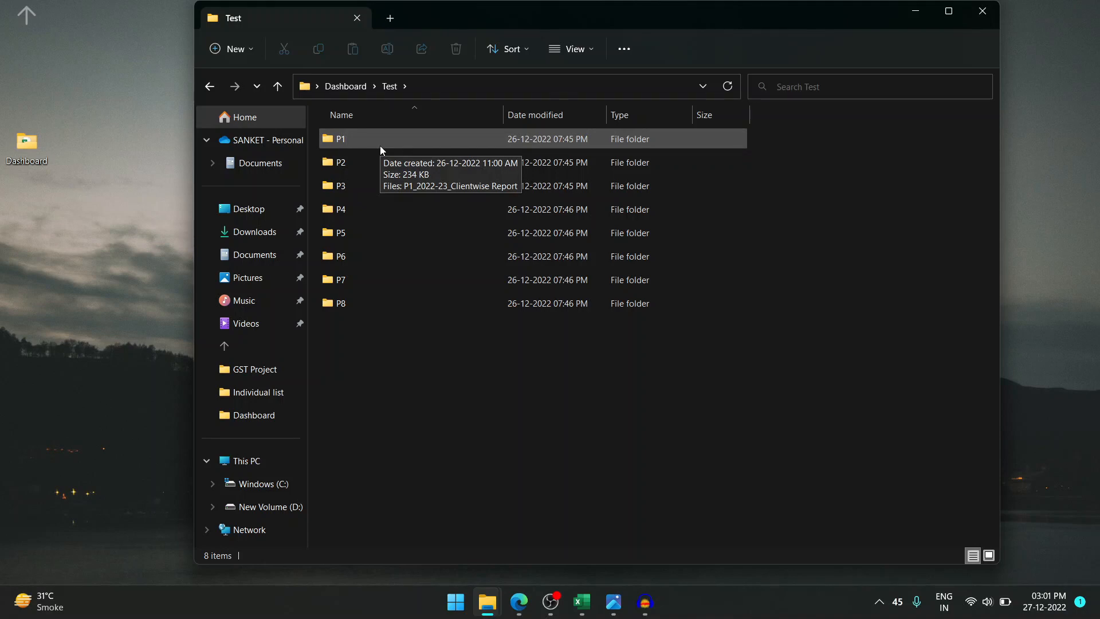
double_click(377, 143)
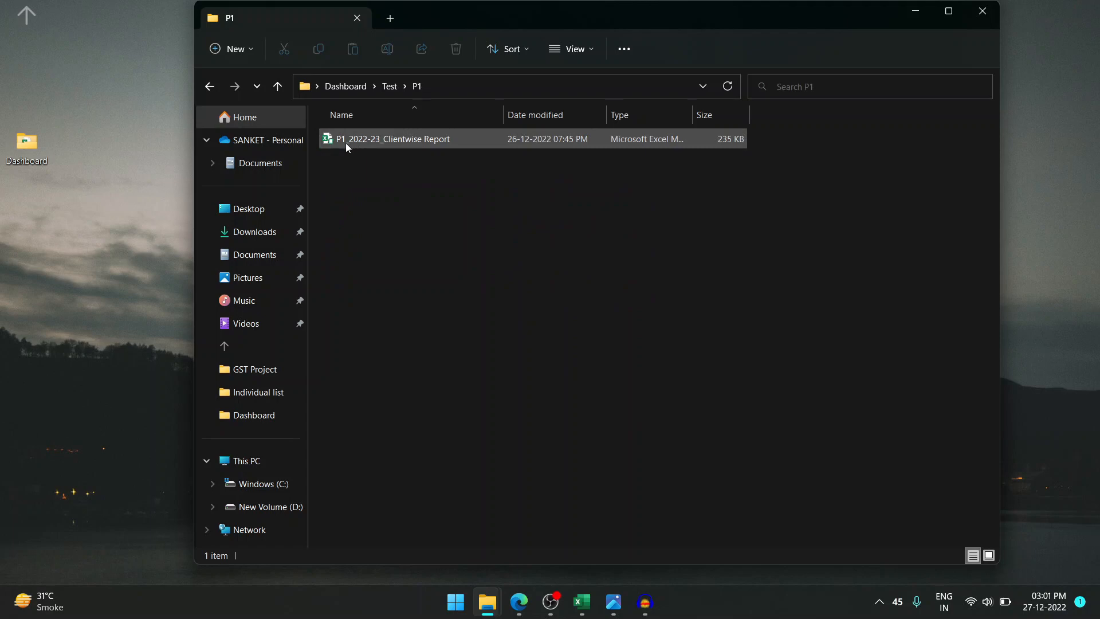
mouse_move(376, 143)
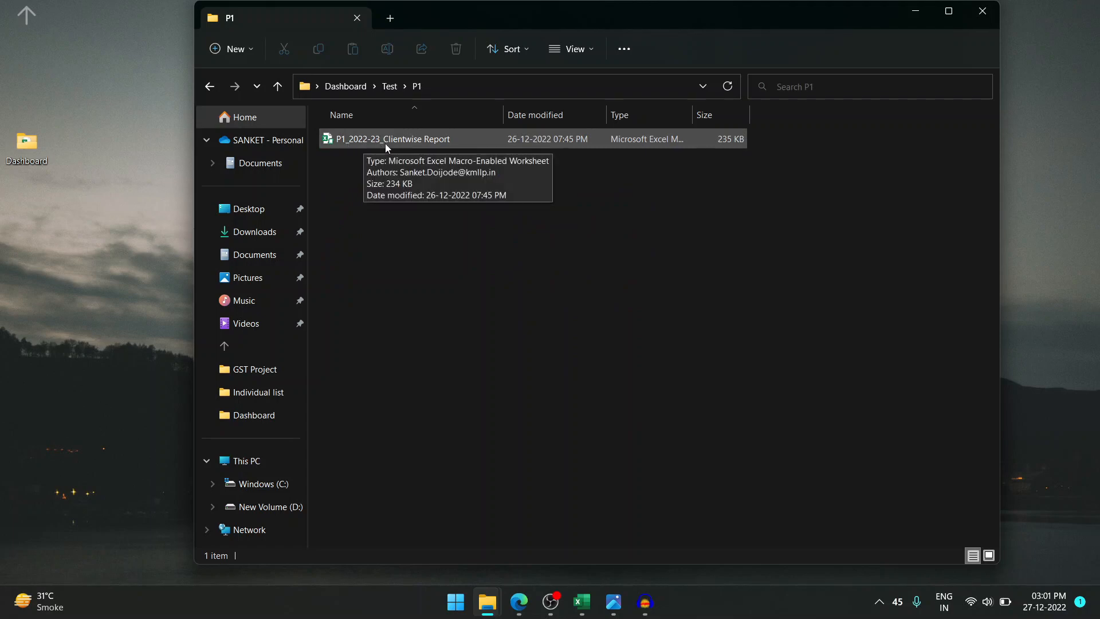
- Check the Clientwise Report file in the P2 folder, revisit P1, and return to the Test folder
click(389, 86)
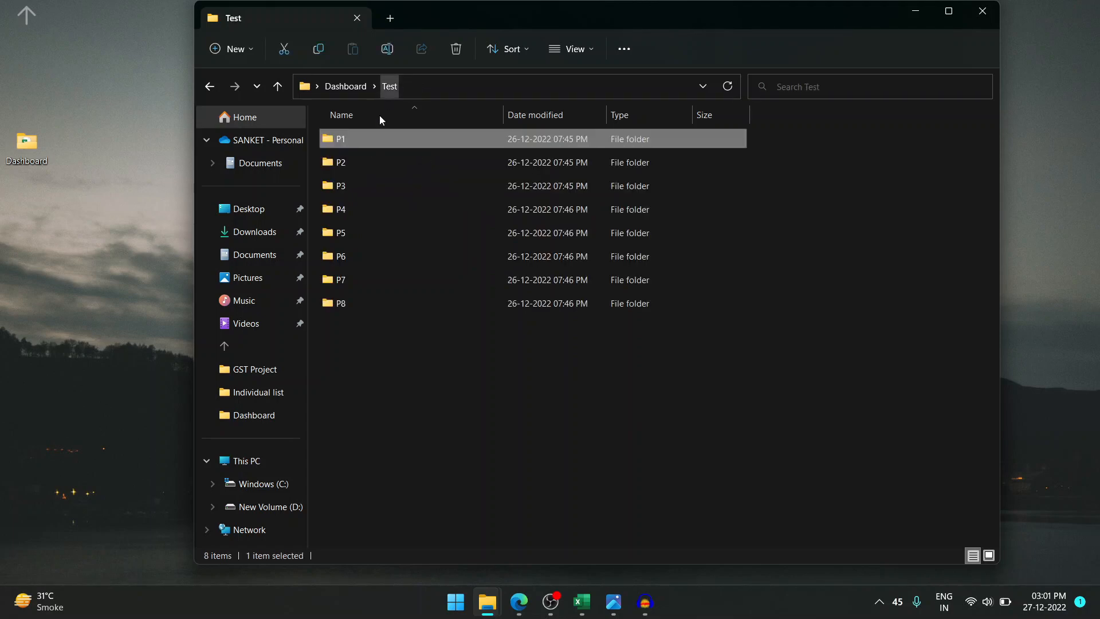
double_click(369, 164)
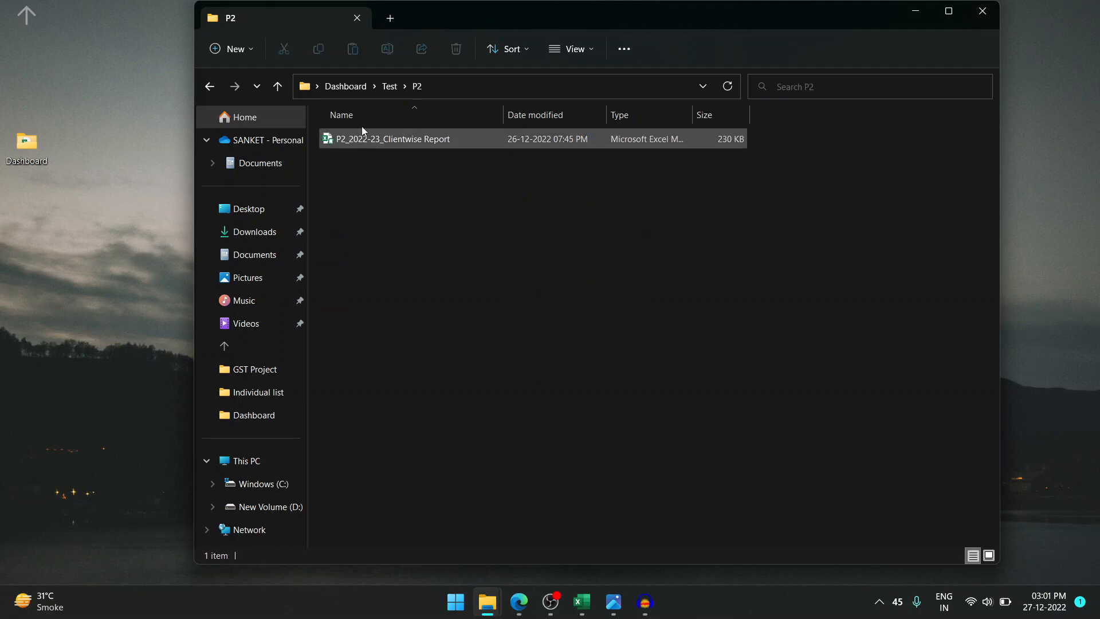
click(384, 85)
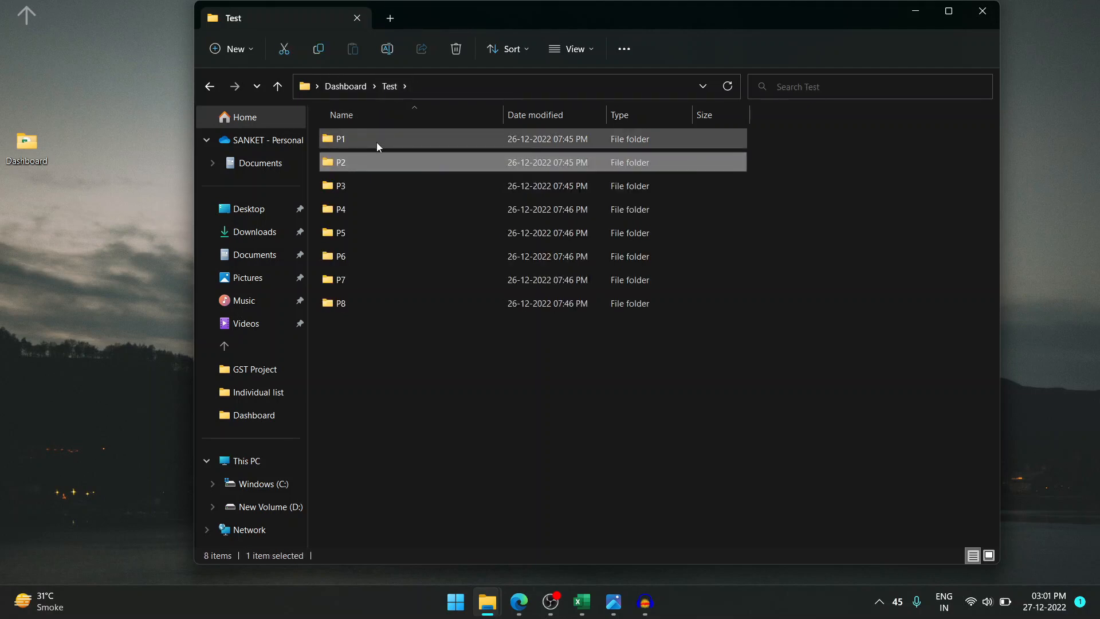
double_click(376, 142)
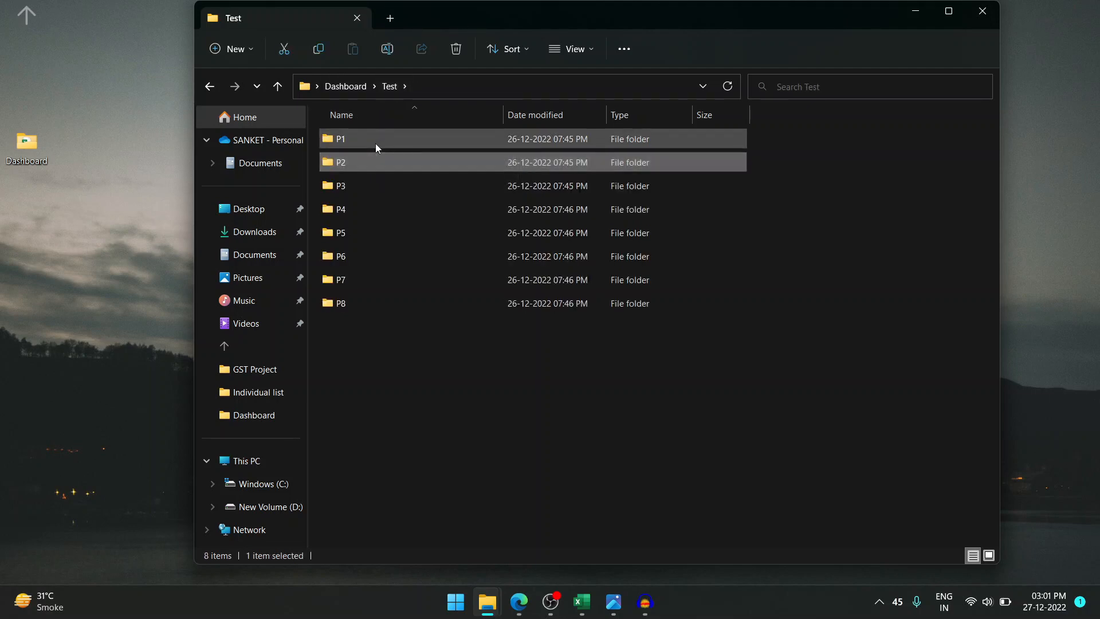
click(387, 91)
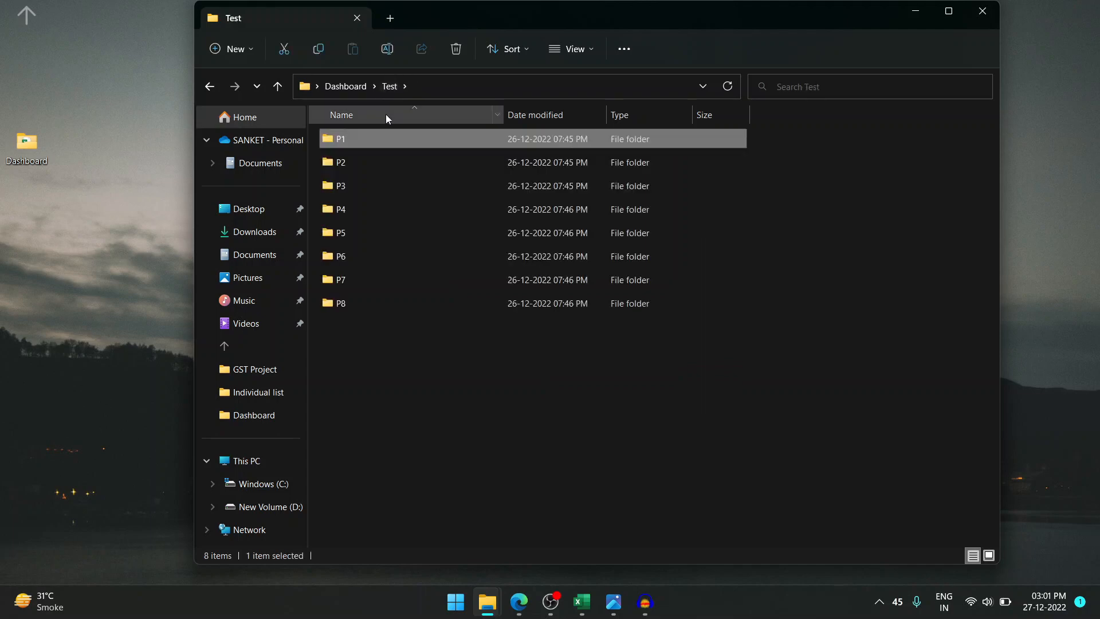
mouse_move(383, 135)
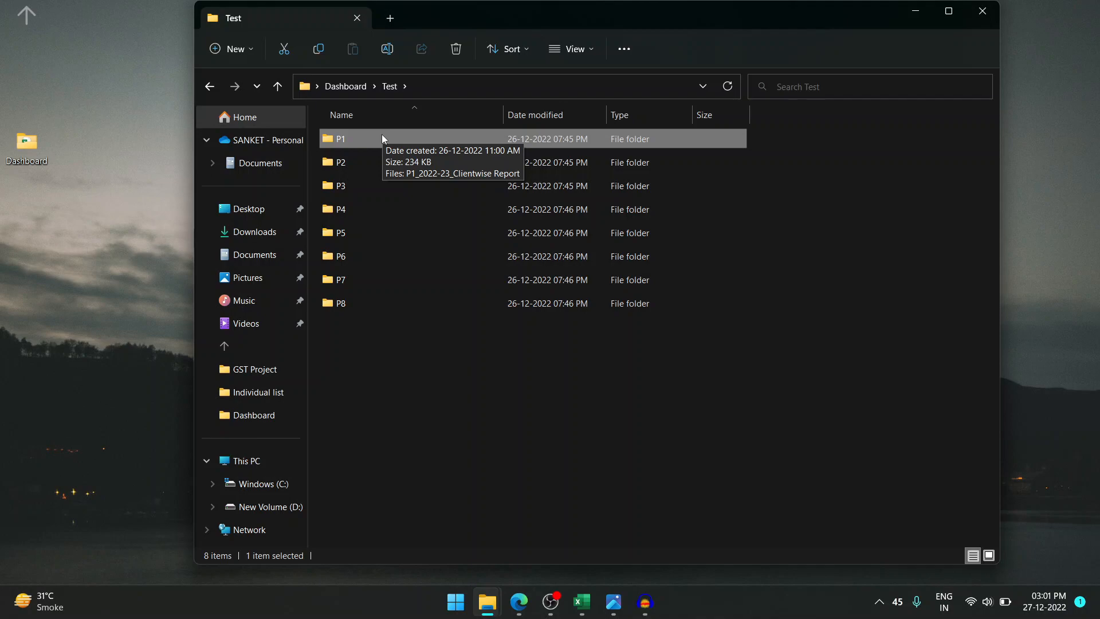
- Switch to the Dashboard workbook in Excel and view its Database sheet and the Dashboard sheet for partner P1
key(alt+Tab)
key(alt+Tab)
key(alt+Tab)
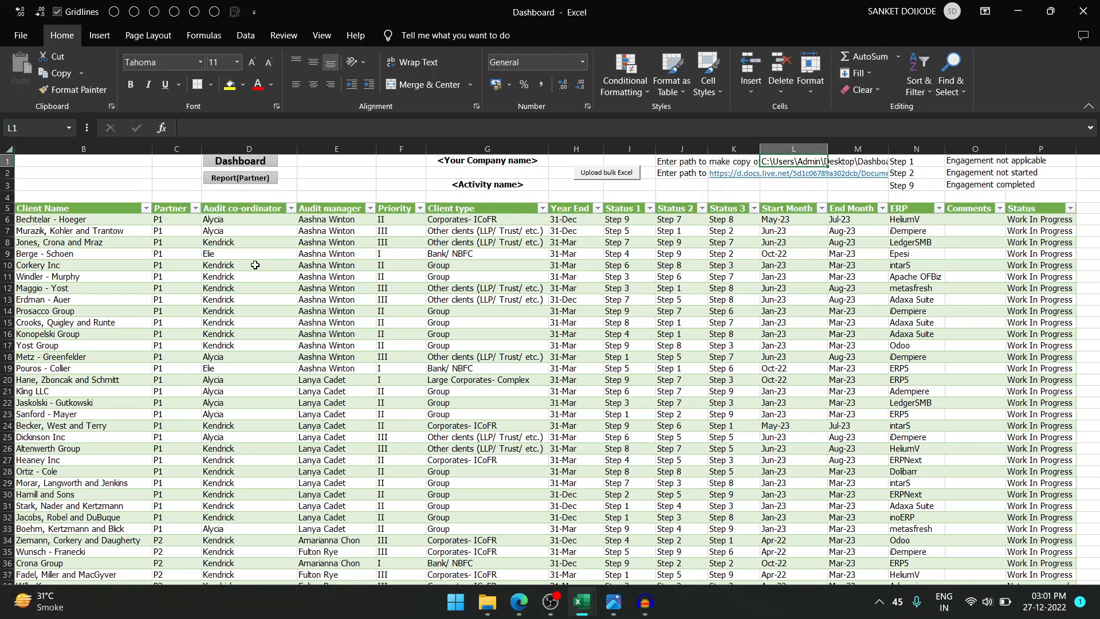
click(624, 184)
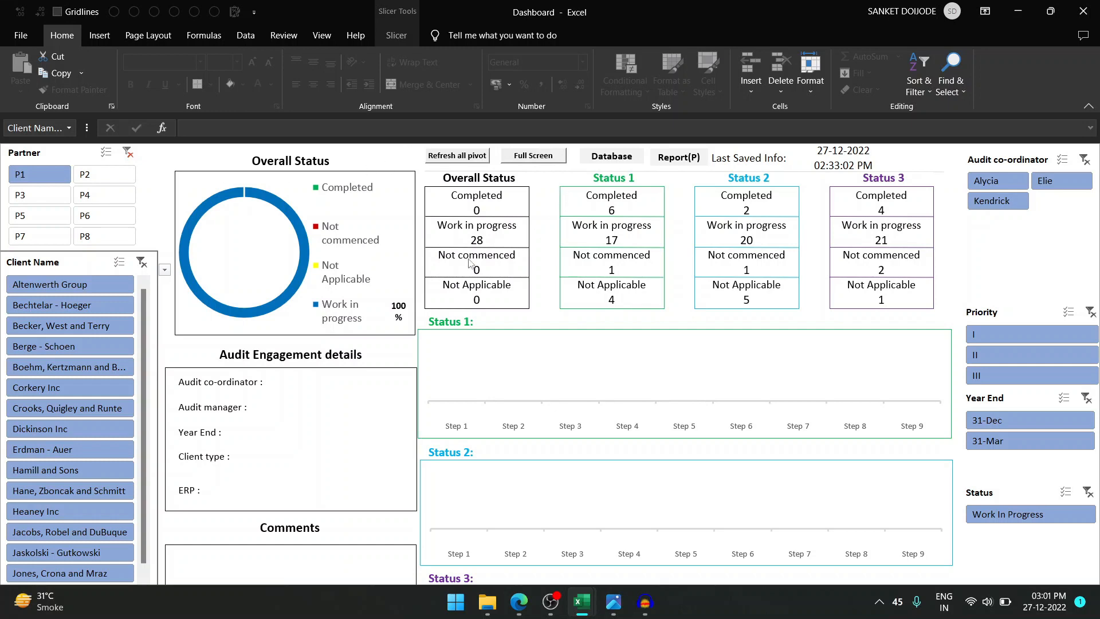
- Switch to the Visual Basic editor and highlight the If Dir block with the MkDir lines for P1 to P8 in Module3
key(alt+Tab)
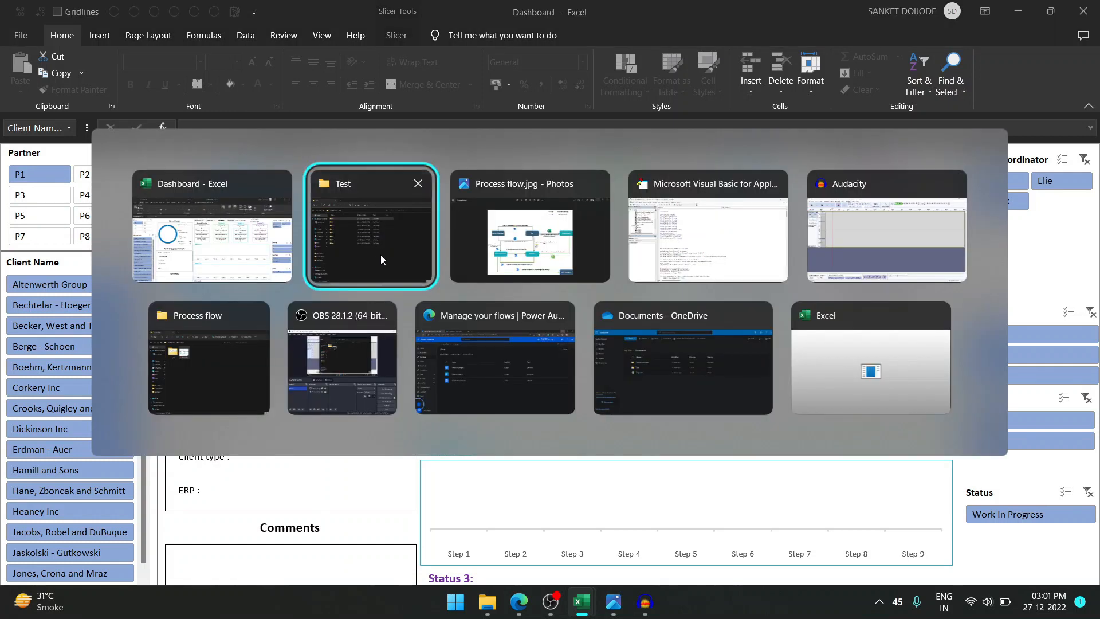
click(706, 248)
scroll(475, 193, down, 6)
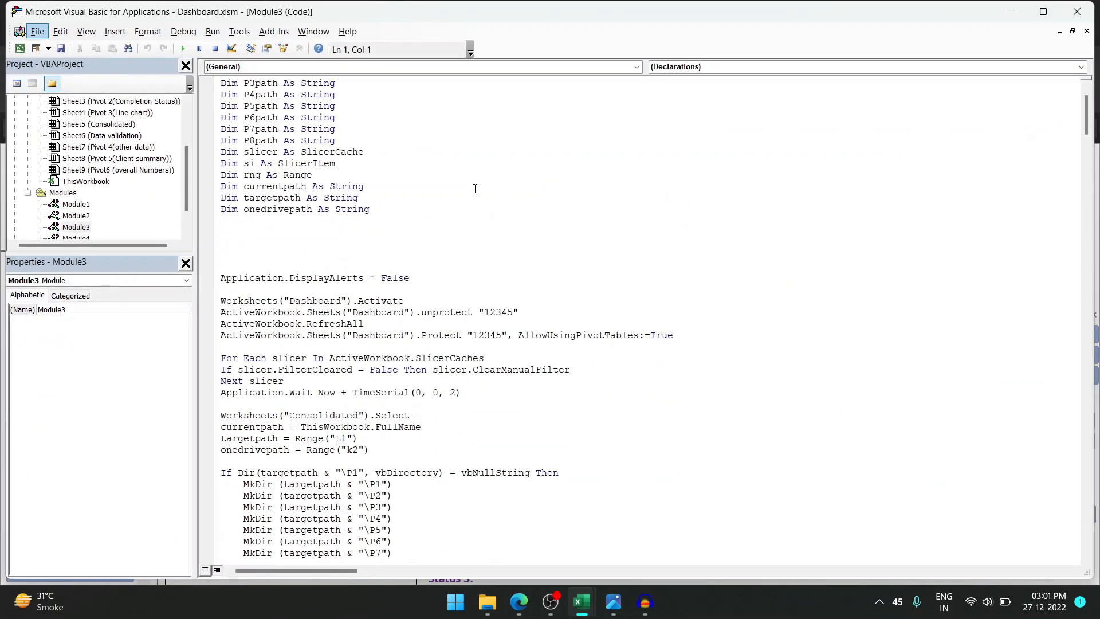
scroll(475, 193, down, 3)
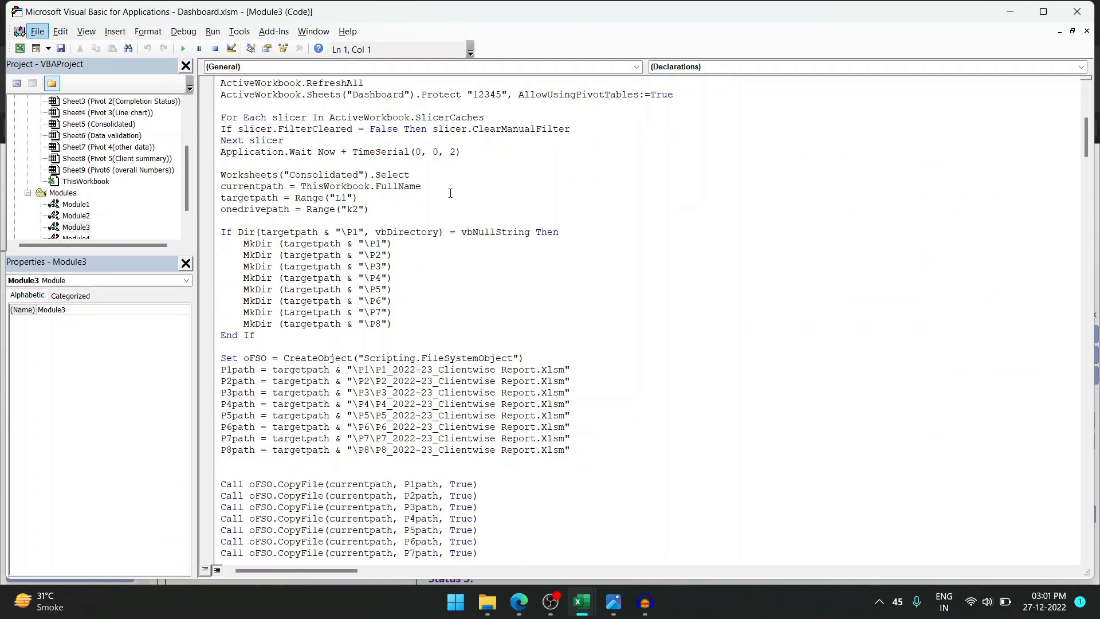
drag(222, 231, 413, 322)
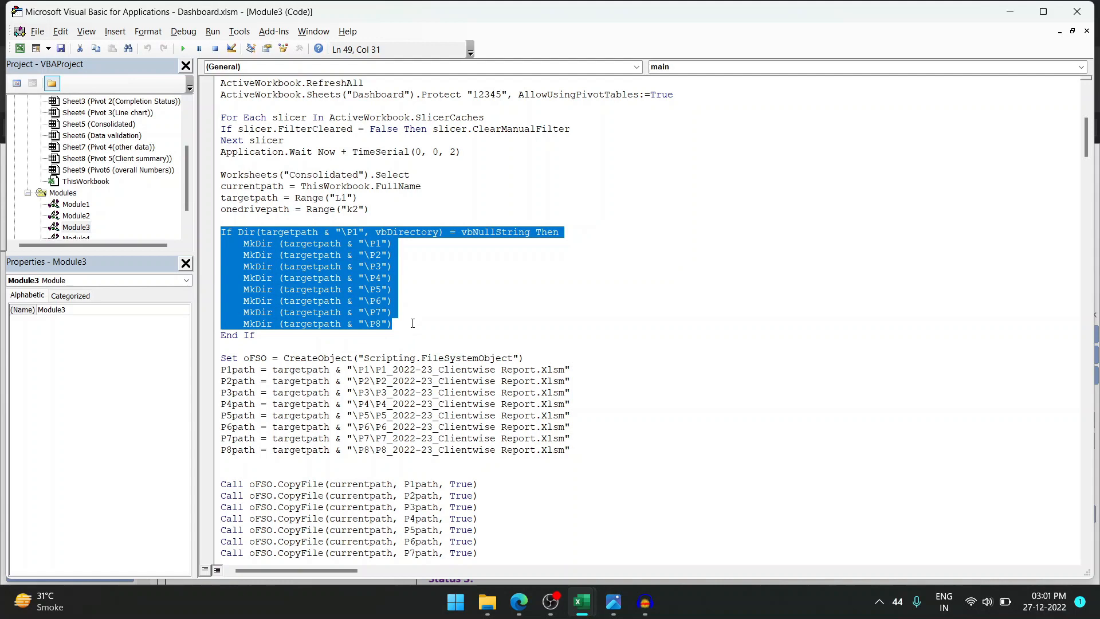
- Highlight the FileSystemObject line with the P1path to P8path assignments, and review the CopyFile calls below them
scroll(413, 324, down, 5)
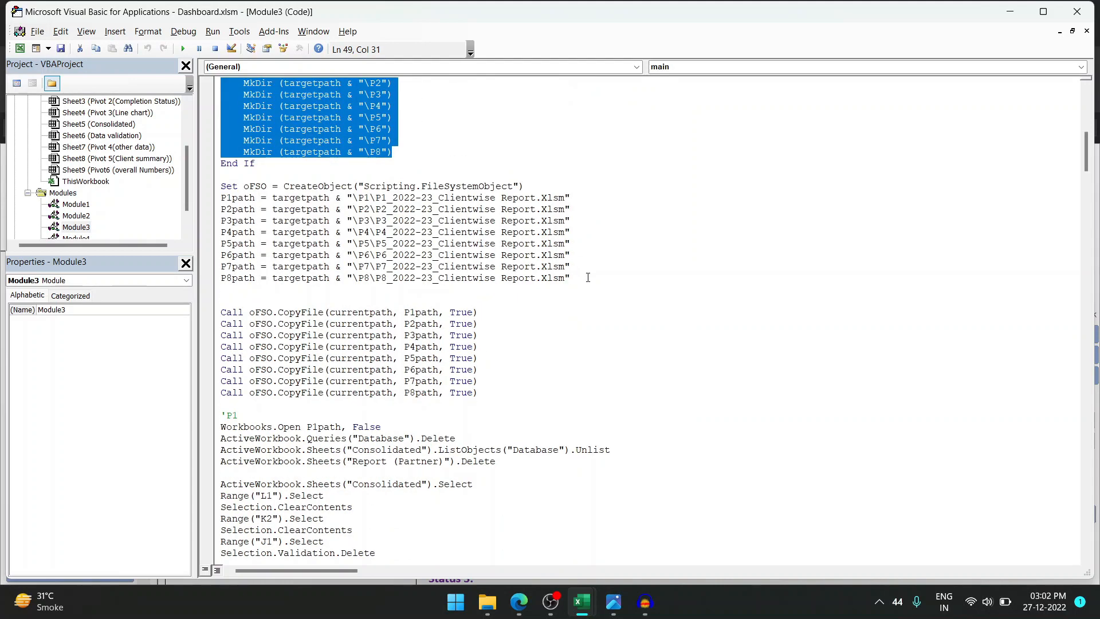
drag(588, 277, 222, 187)
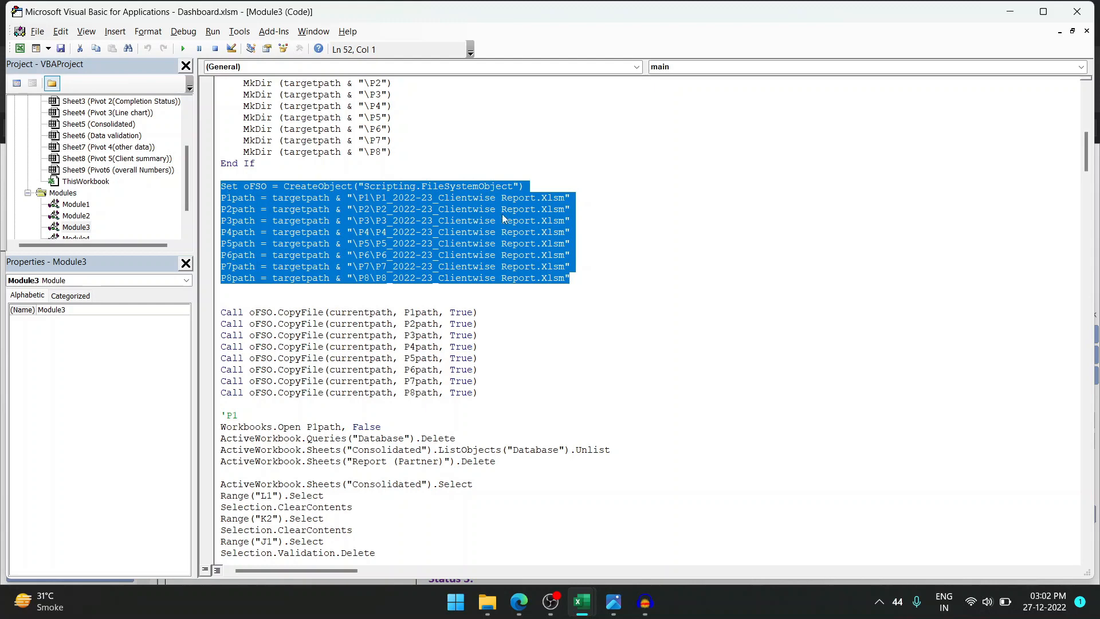
scroll(647, 239, down, 6)
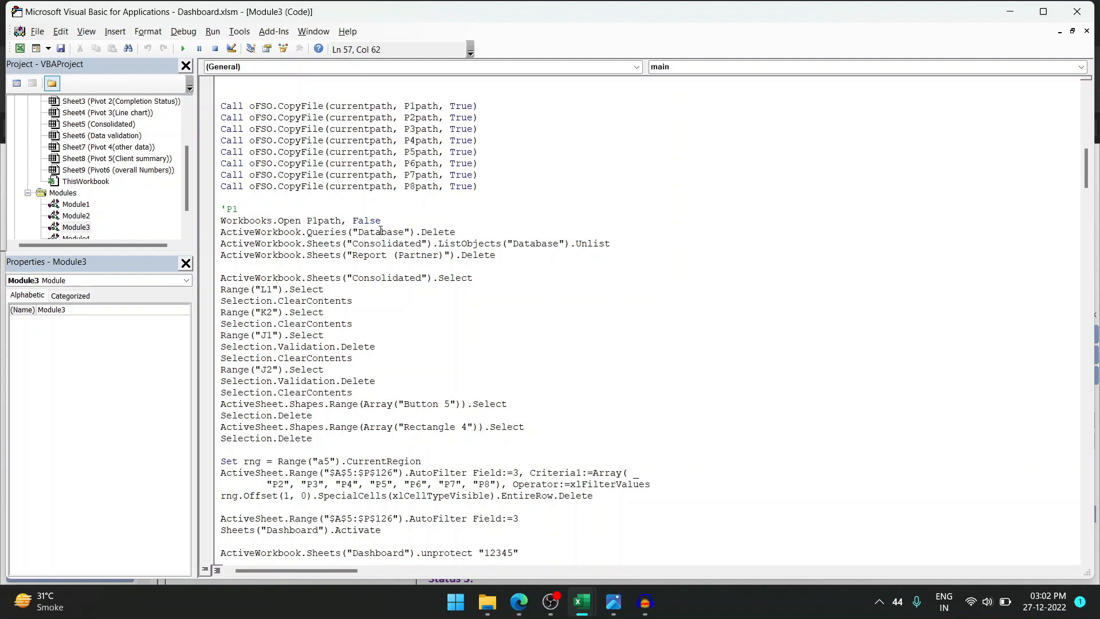
- Examine the P1 block's lines that delete the Database query, clear cells and buttons, and remove the other partners' rows
click(422, 243)
scroll(307, 314, down, 2)
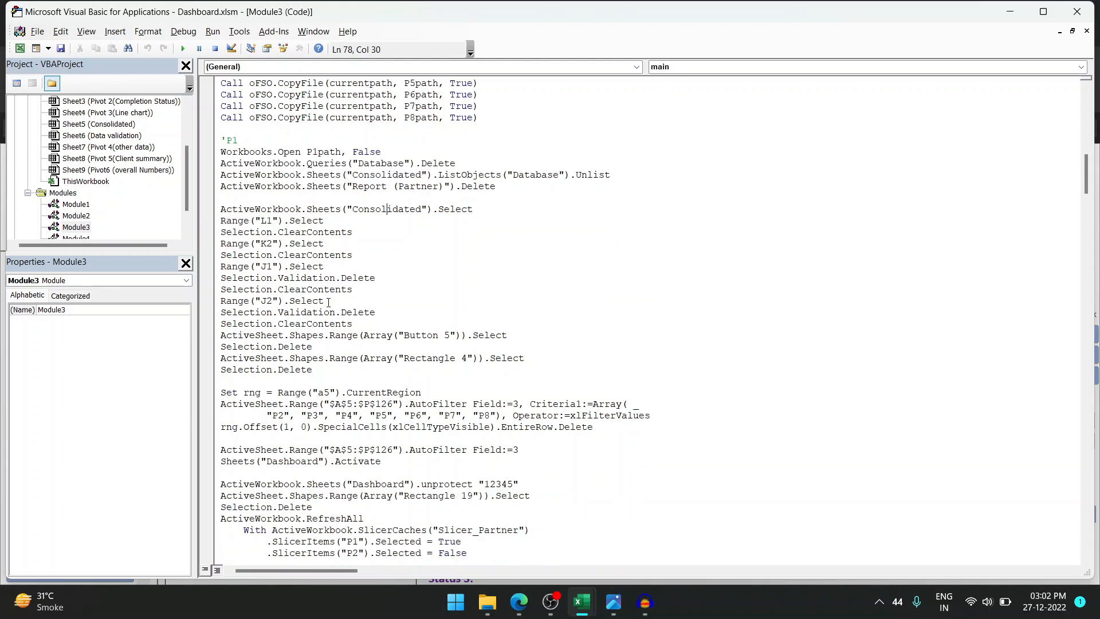
scroll(330, 302, down, 3)
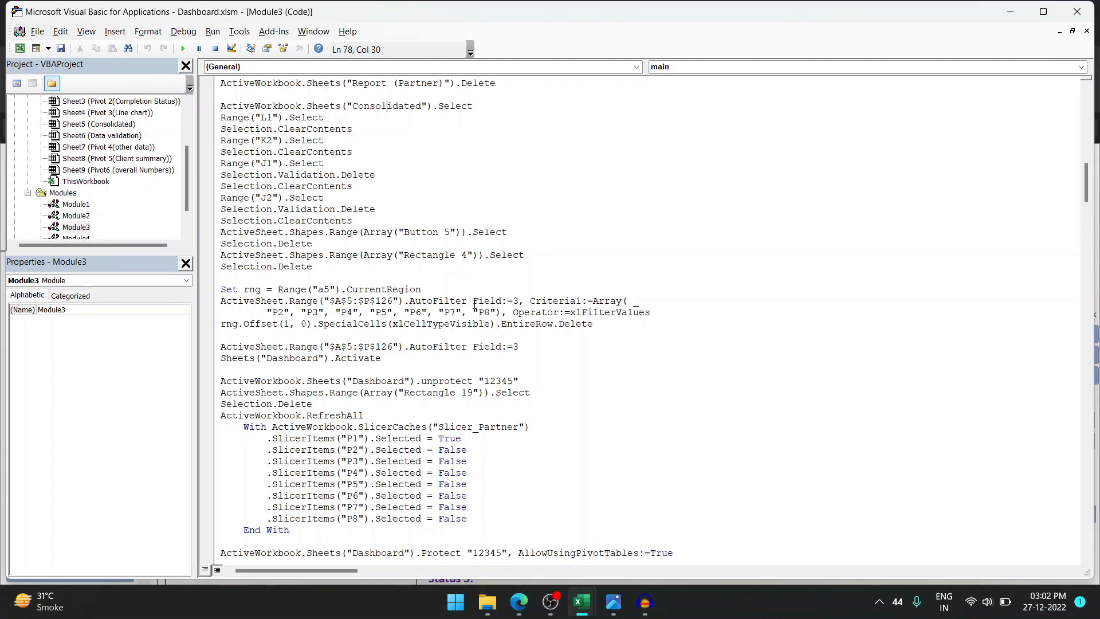
double_click(556, 328)
click(575, 370)
- Review the P1 slicer selection and protection lines, and highlight the Save and SaveAs onedrivepath statements
scroll(576, 370, down, 3)
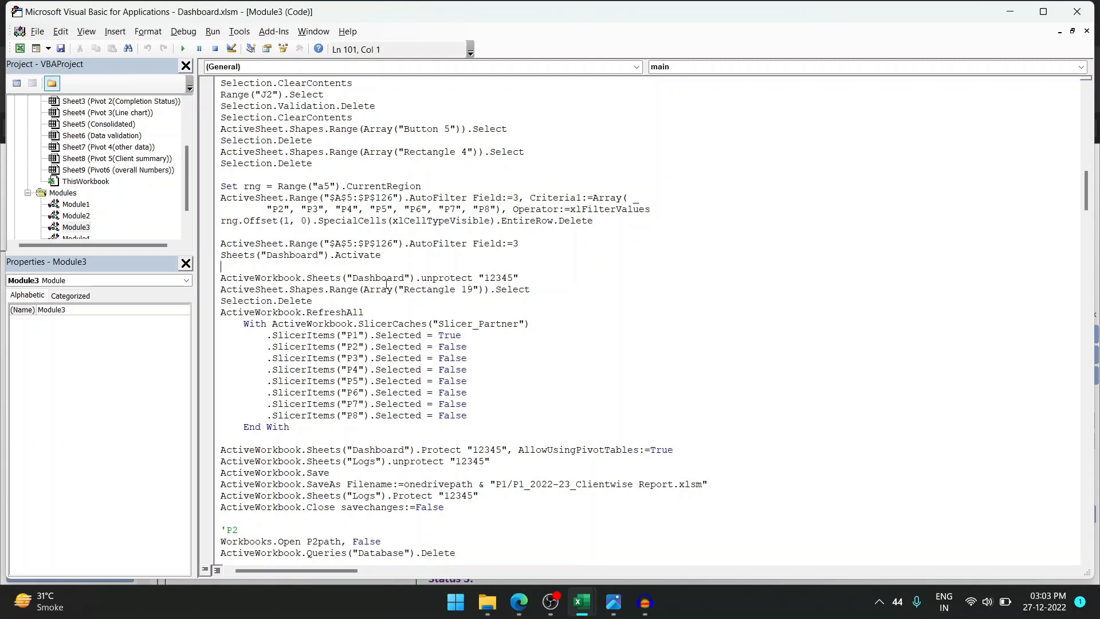
scroll(386, 284, down, 3)
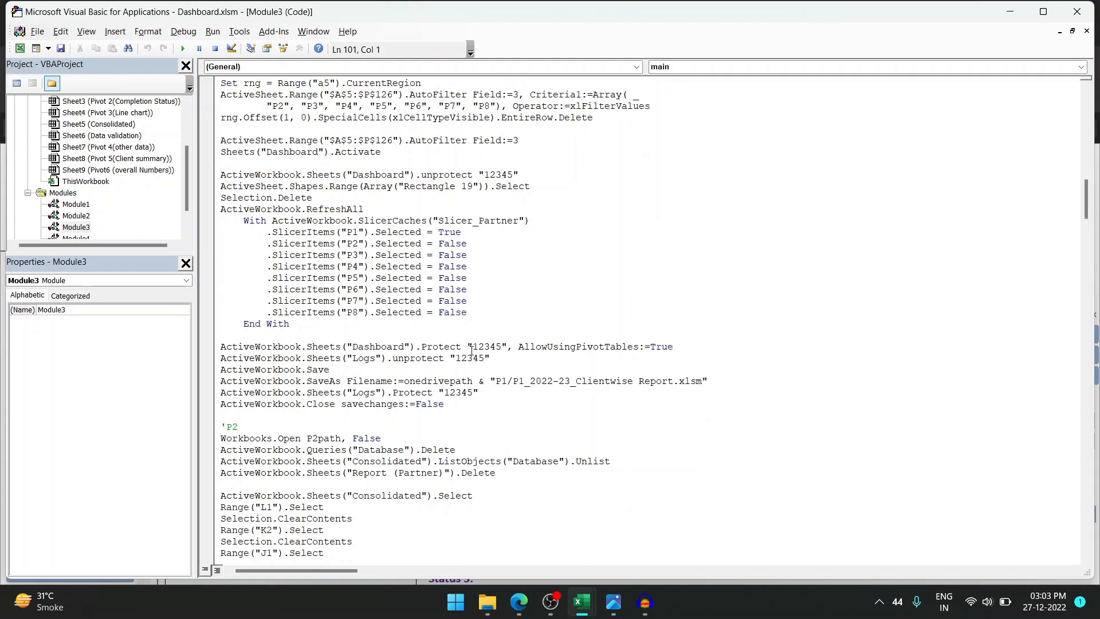
drag(333, 370, 221, 371)
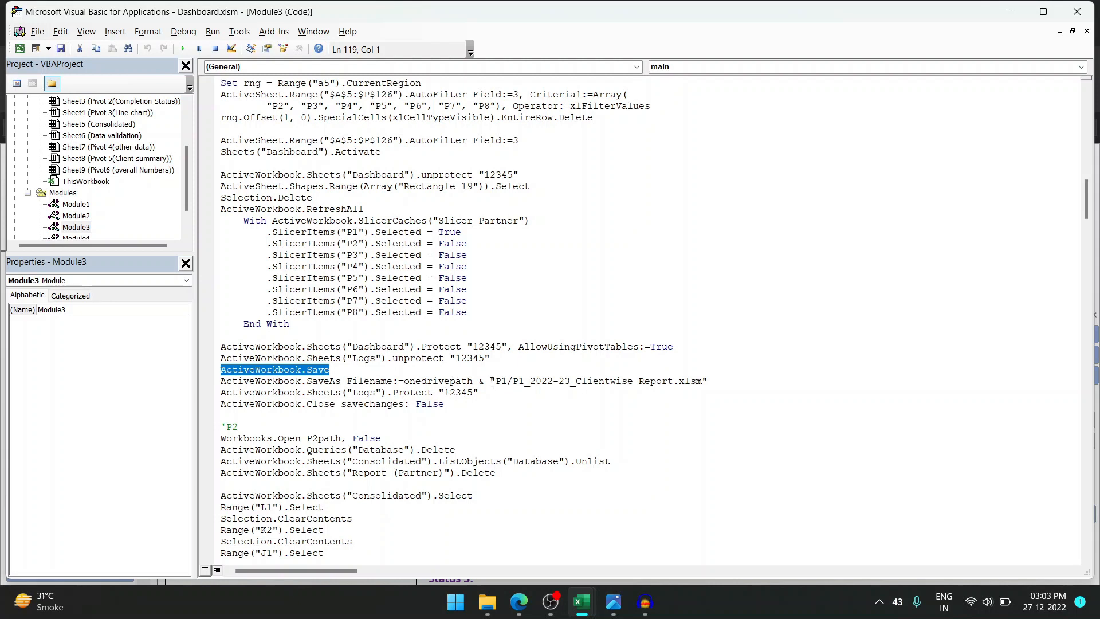
click(223, 381)
drag(223, 381, 707, 379)
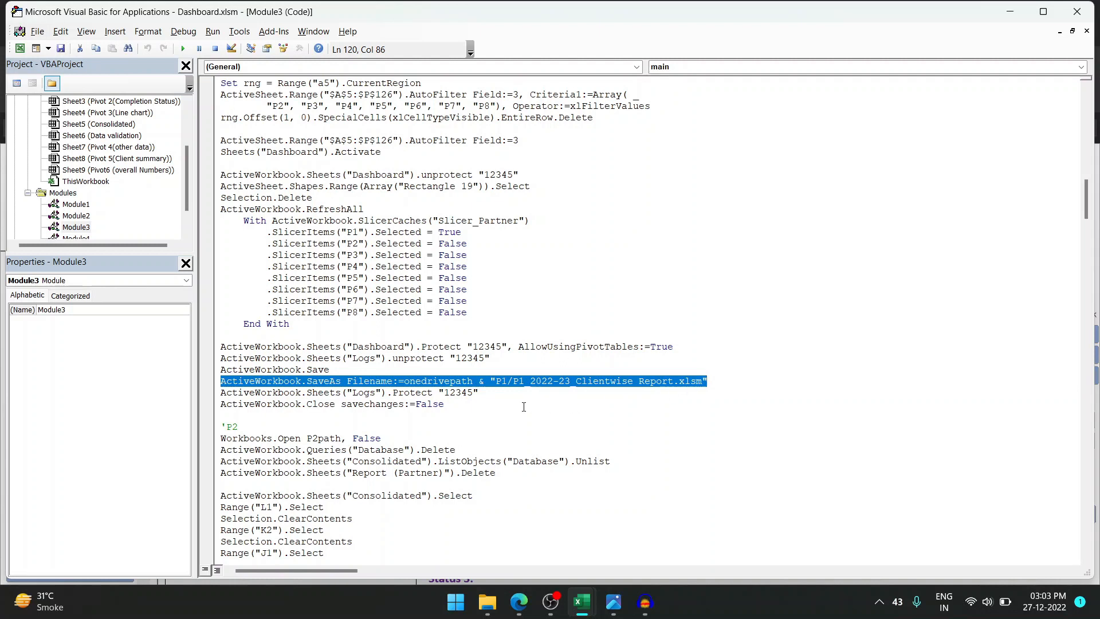
- Highlight the P1 code from RefreshAll through Close, and compare it with the repeated block for P2
drag(450, 404, 227, 208)
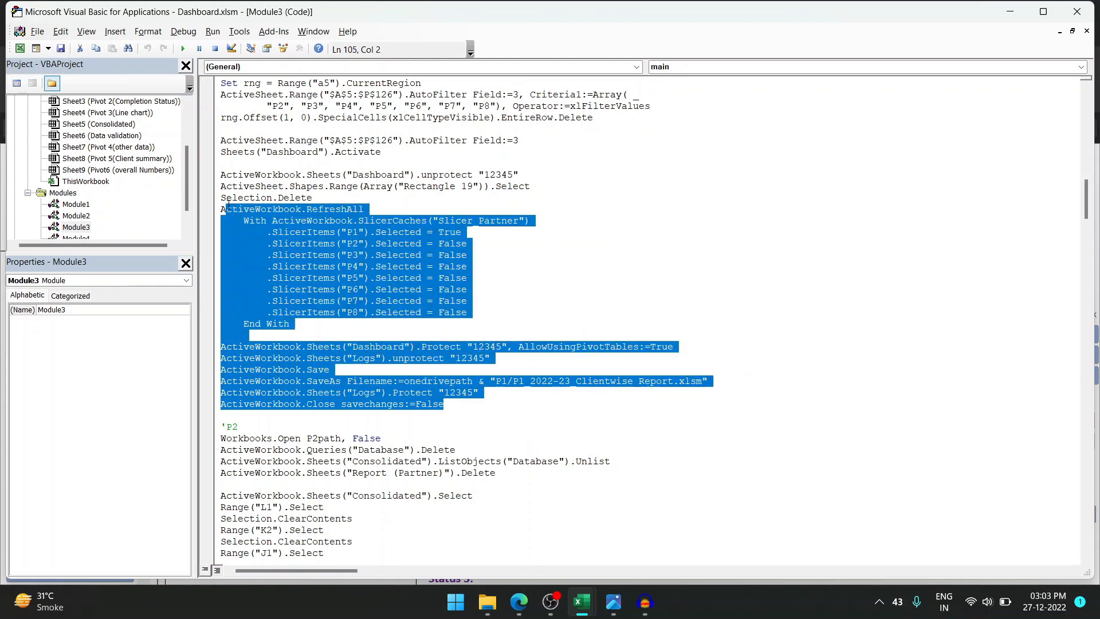
scroll(229, 205, up, 2)
scroll(303, 305, down, 17)
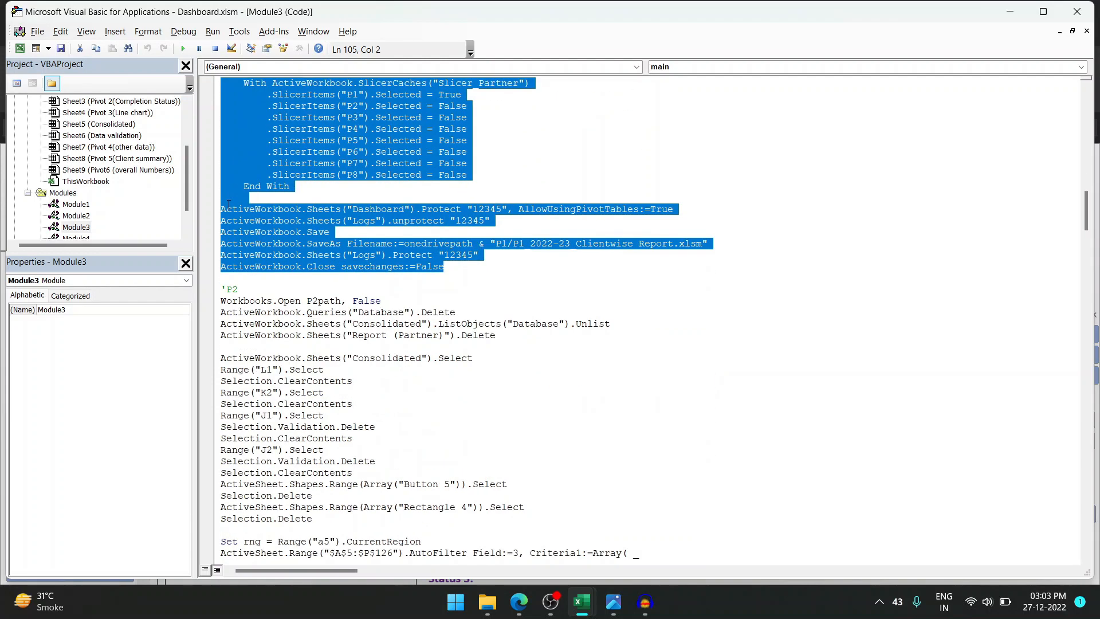
scroll(304, 305, down, 10)
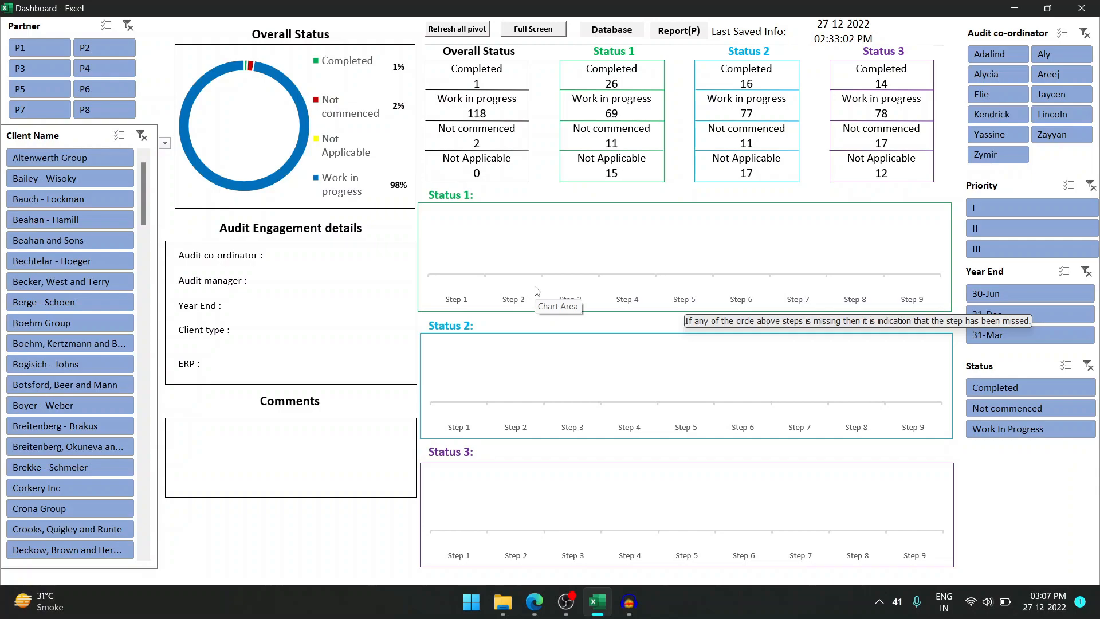
- Go to the workbook's Database sheet, leave full-screen view to restore the ribbon, and maximize the Excel window
key(ctrl+Page_Down)
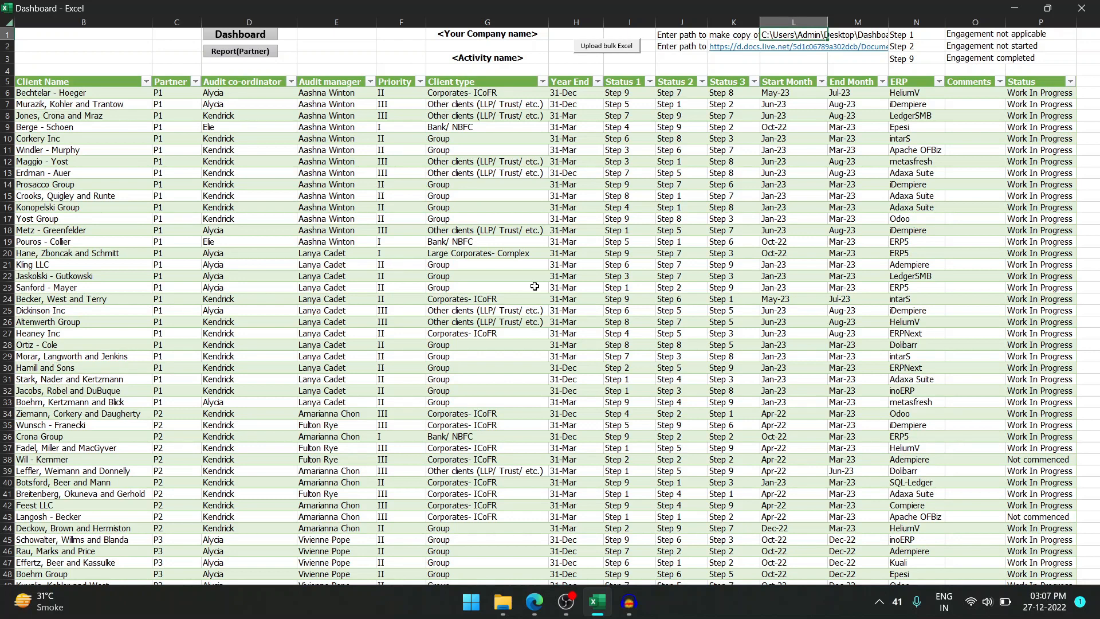
double_click(155, 8)
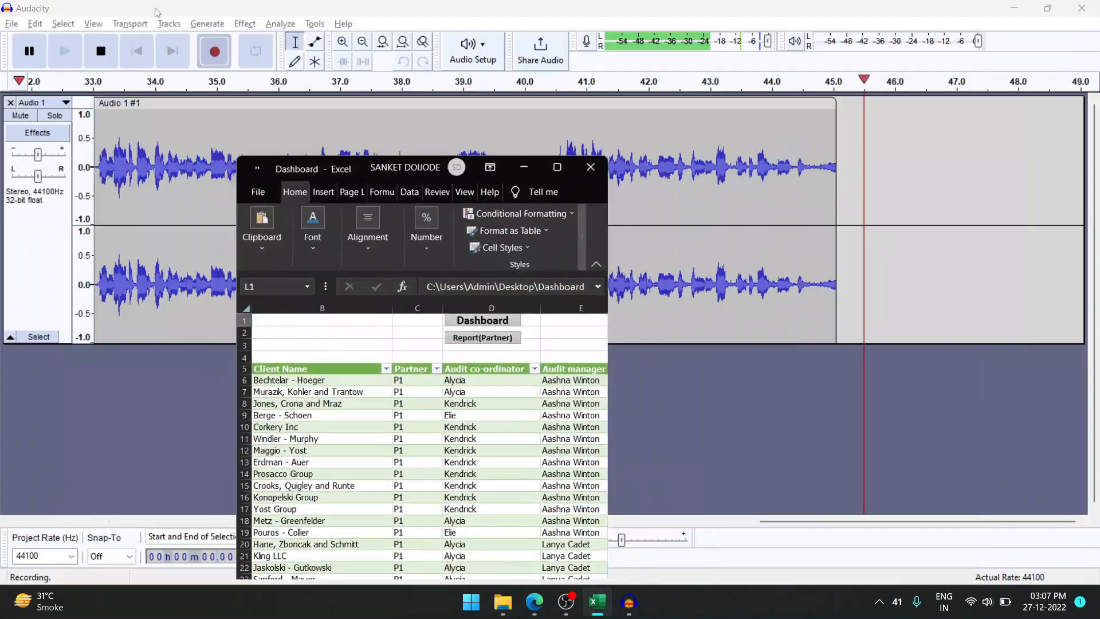
click(556, 169)
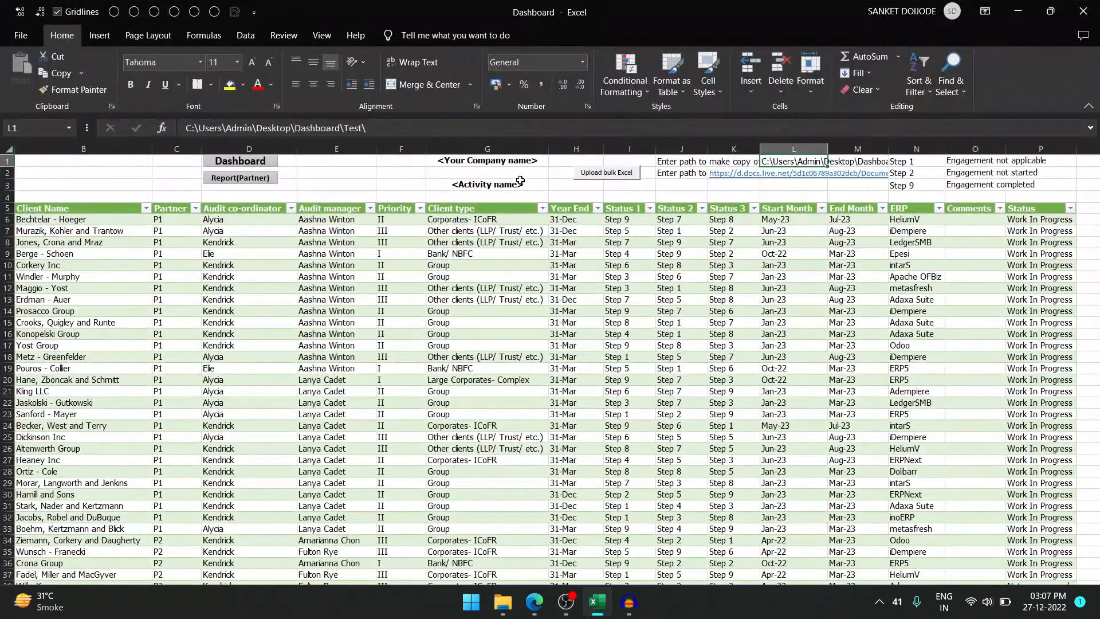
- Show the workbook's queries and connections and open the Database query in the Power Query Editor
click(246, 38)
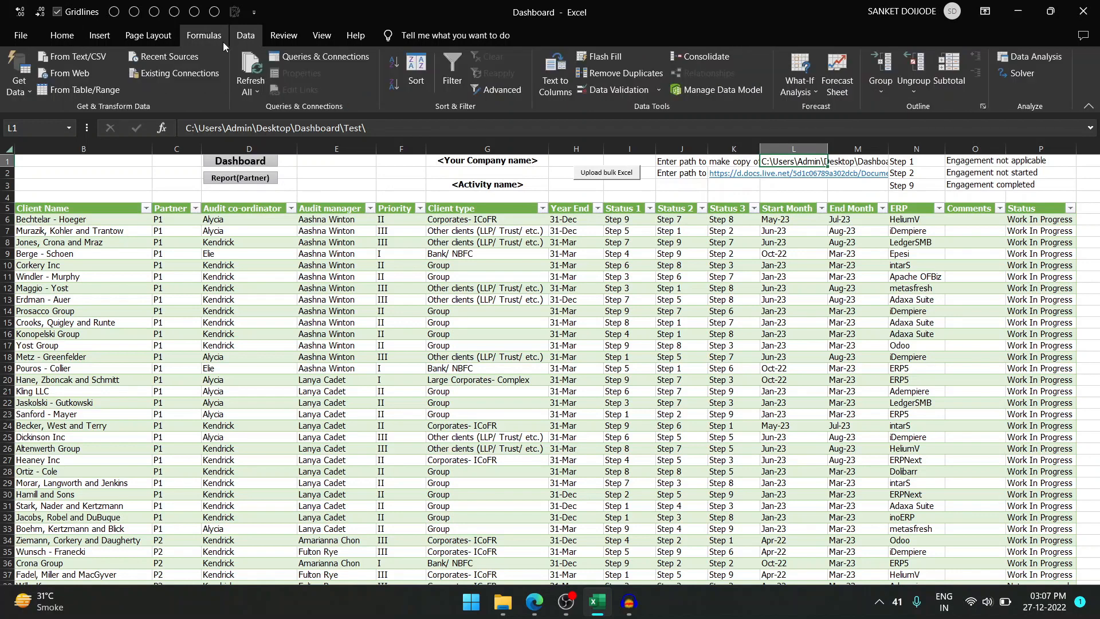
click(288, 58)
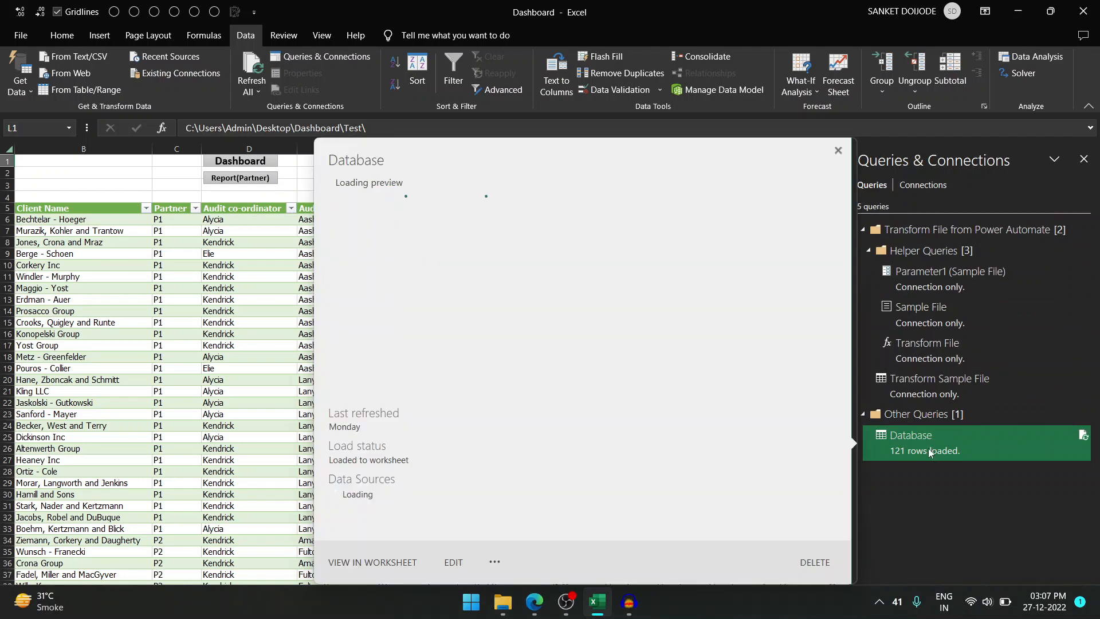
double_click(929, 448)
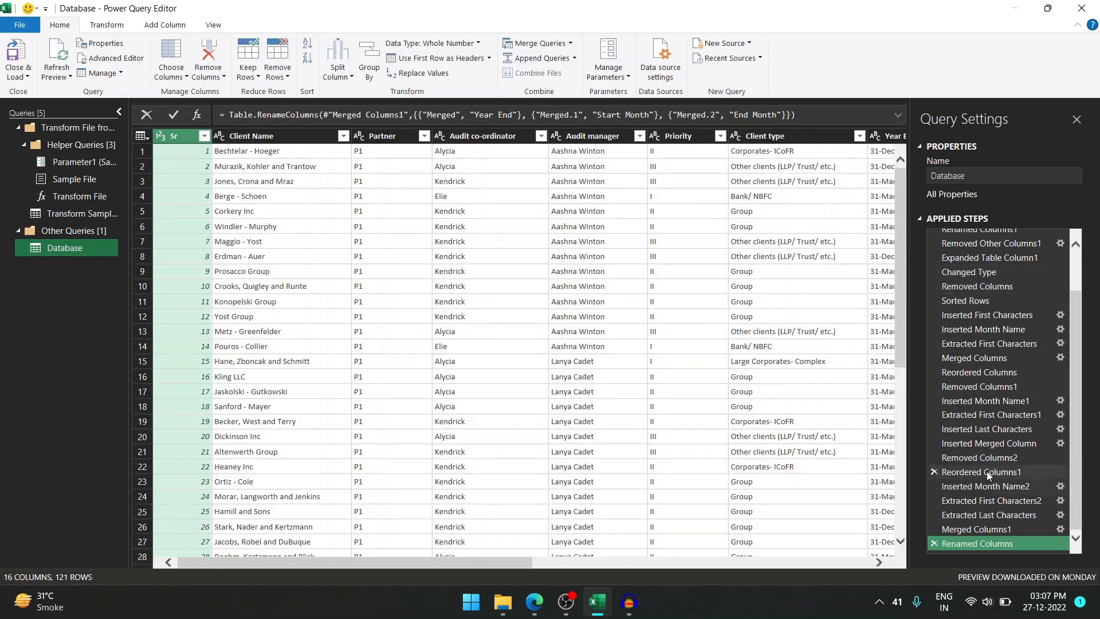
- Review the Database query's applied steps, comparing the folder file list at Source with the final table at Renamed Columns
scroll(988, 396, up, 2)
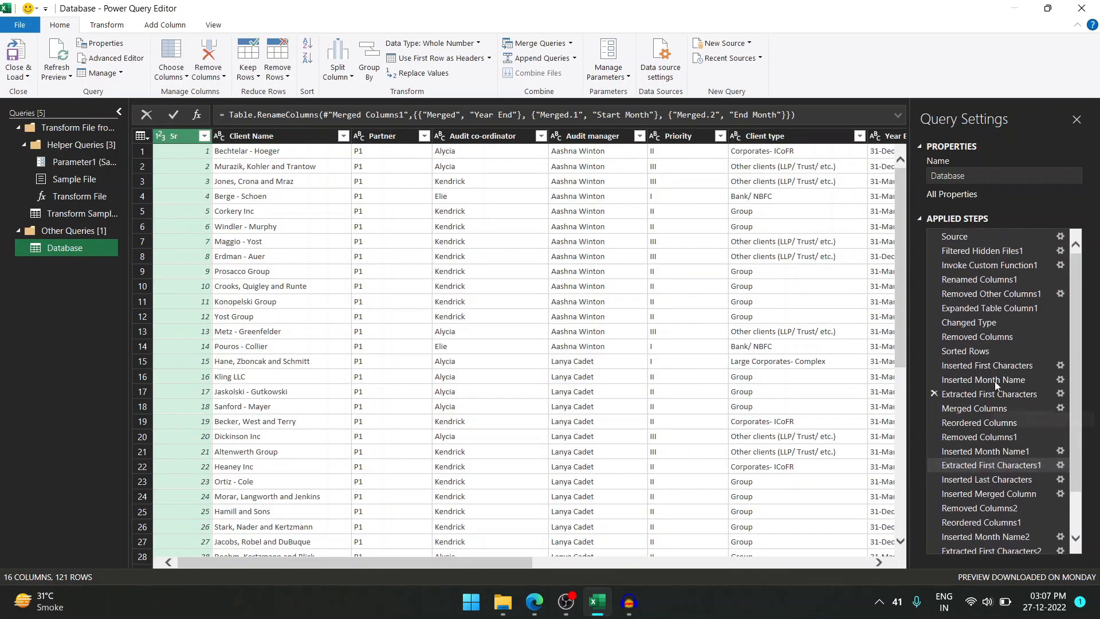
click(975, 236)
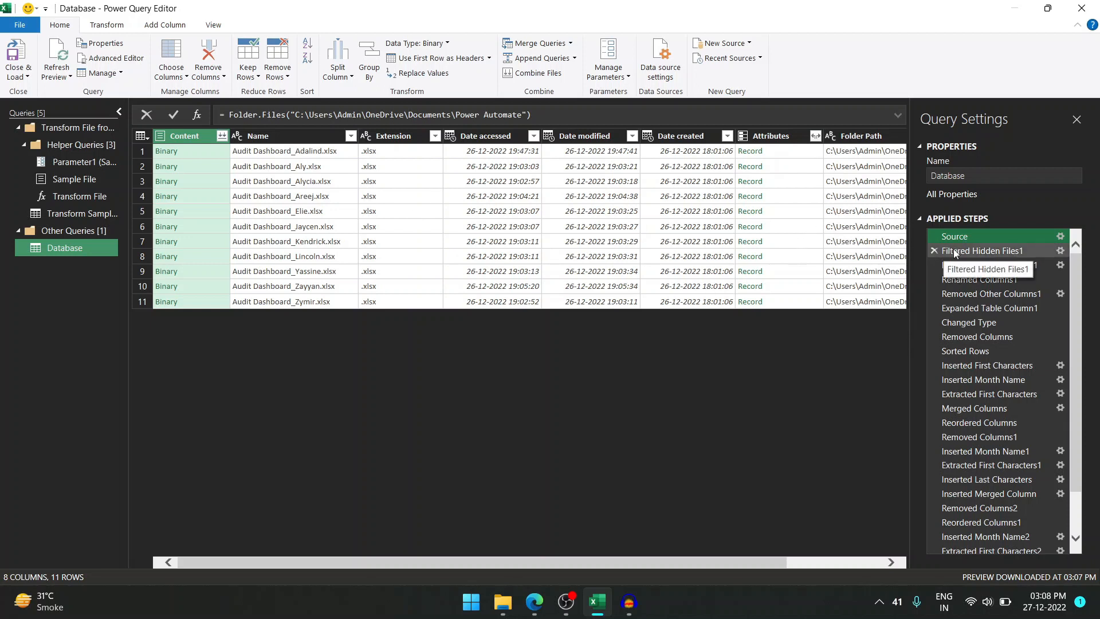
scroll(997, 542, down, 2)
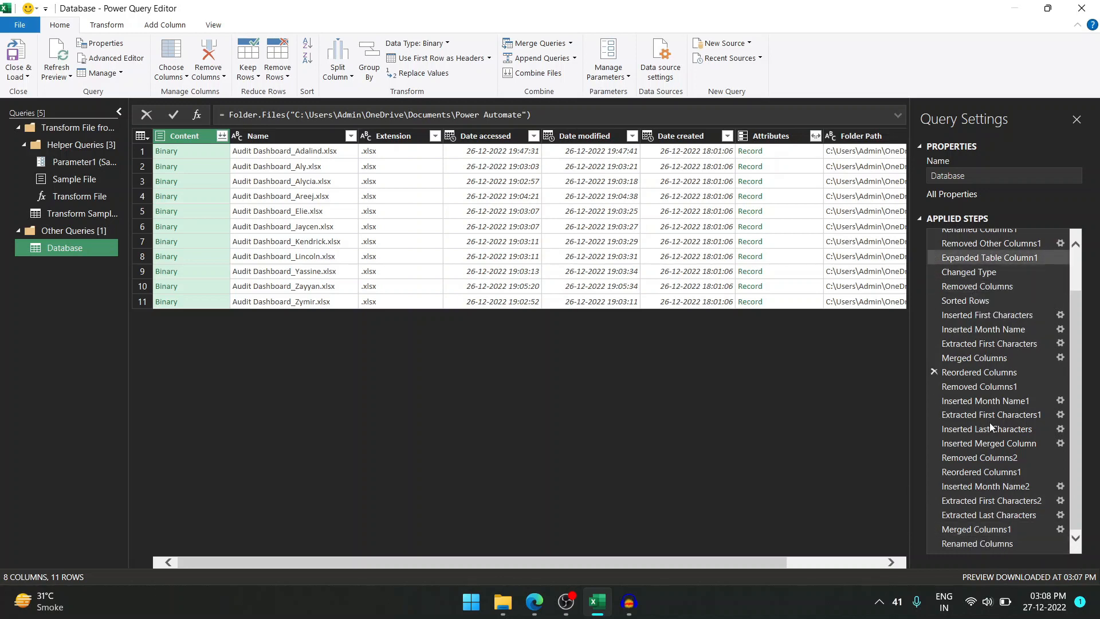
click(986, 542)
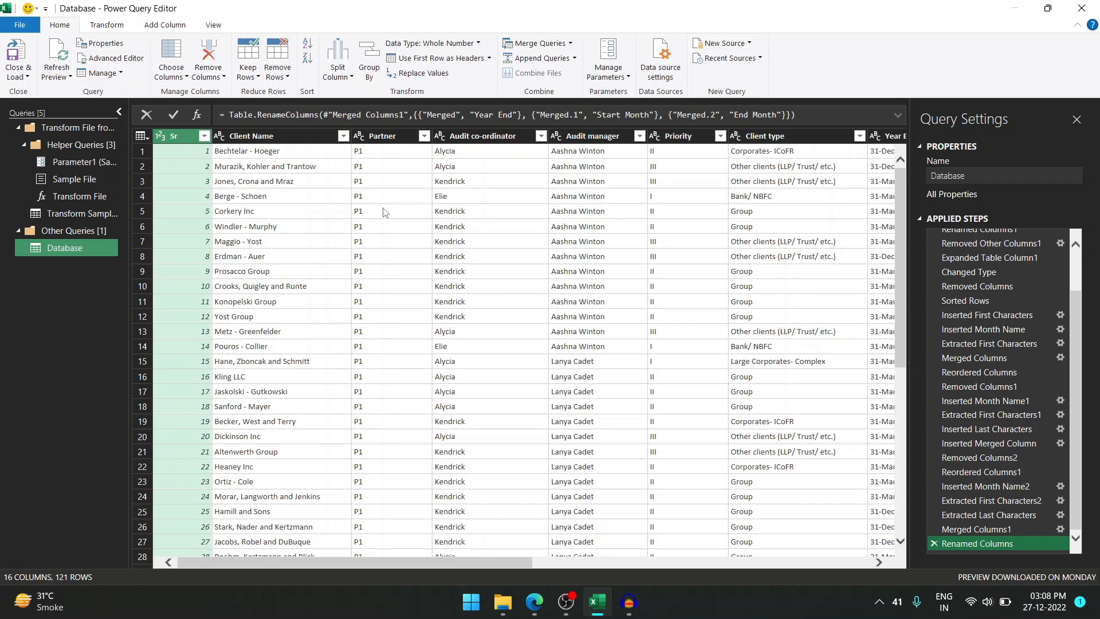
- Open the third Audit Dashboard workbook from the Individual list folder in File Explorer, and close the Power Query Editor
key(alt+Tab)
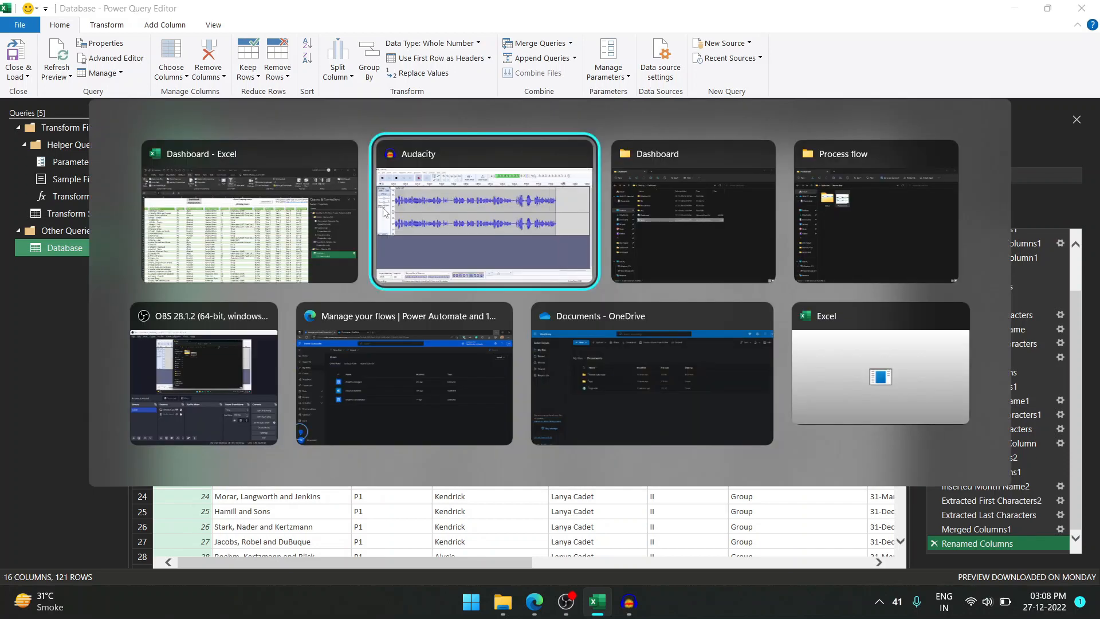
key(alt+Tab)
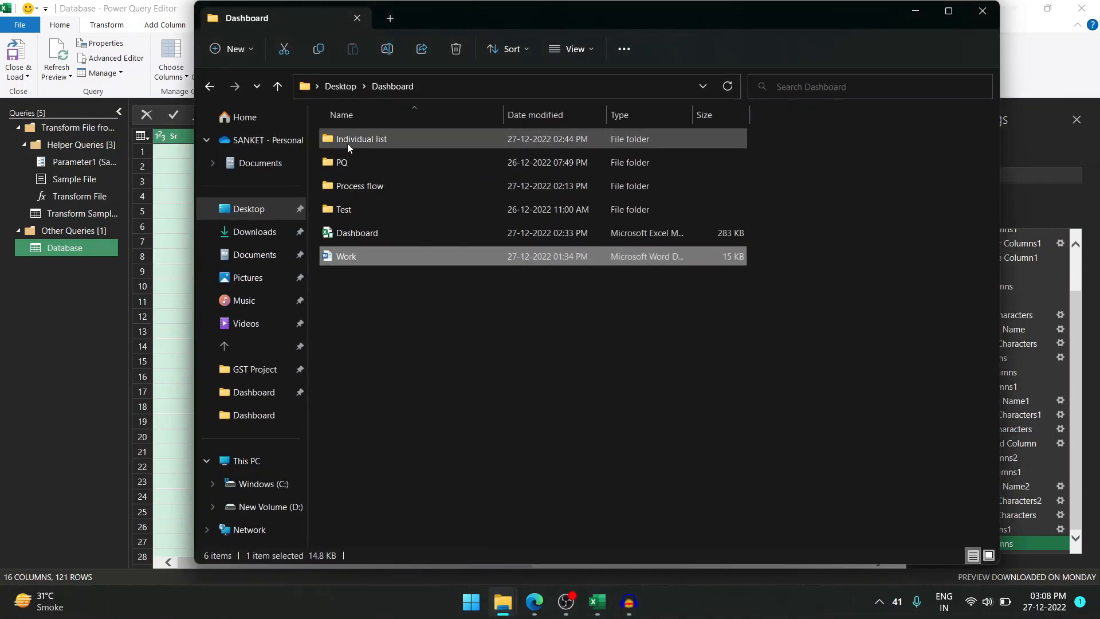
double_click(348, 143)
click(401, 190)
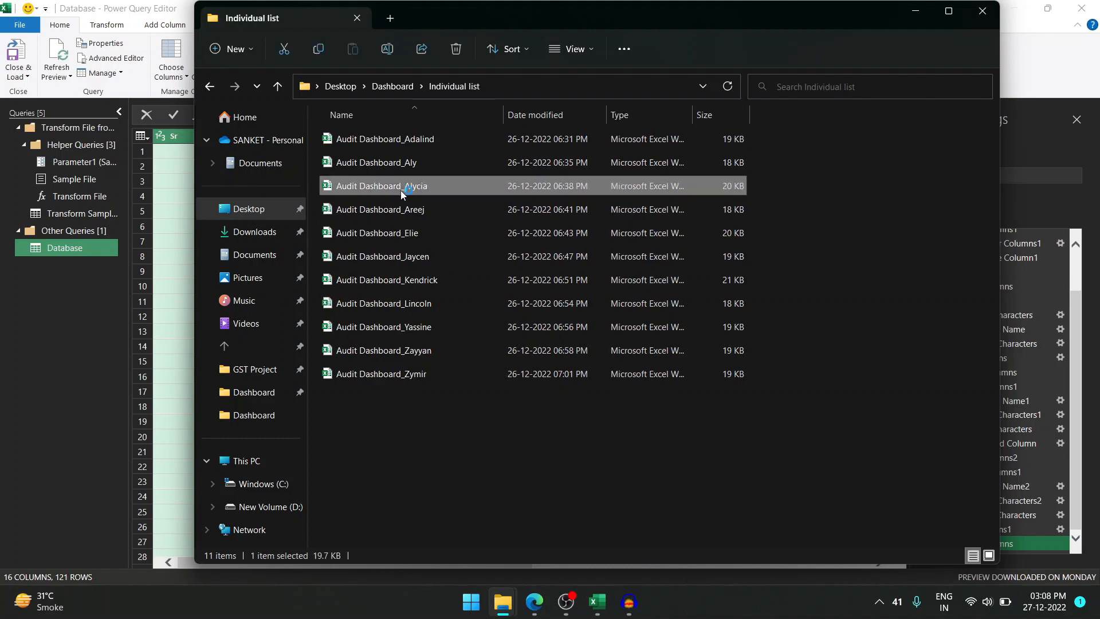
key(alt+Tab)
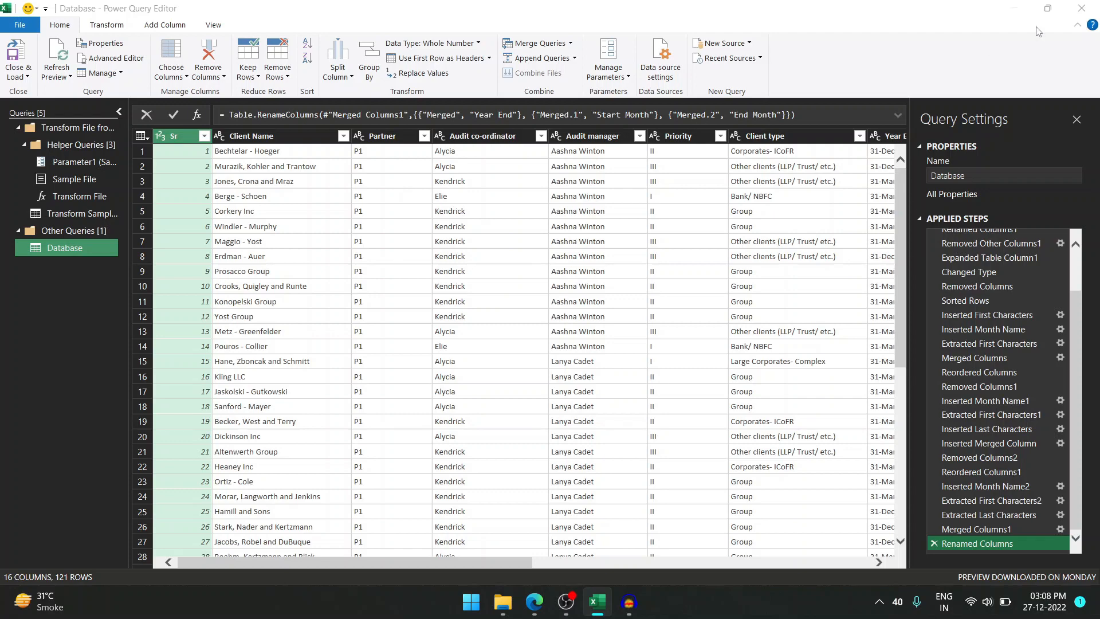
click(1083, 7)
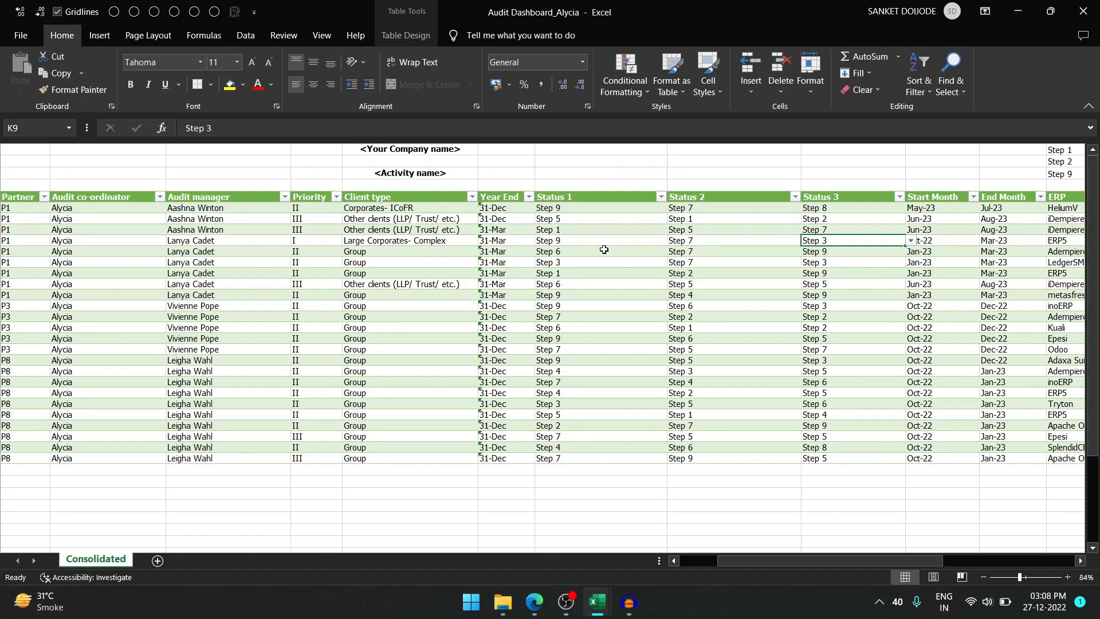
- Inspect the formula in the first data row of the Status column, cell P6, and leave it unchanged
key(Up)
key(Up)
key(Up)
key(Up)
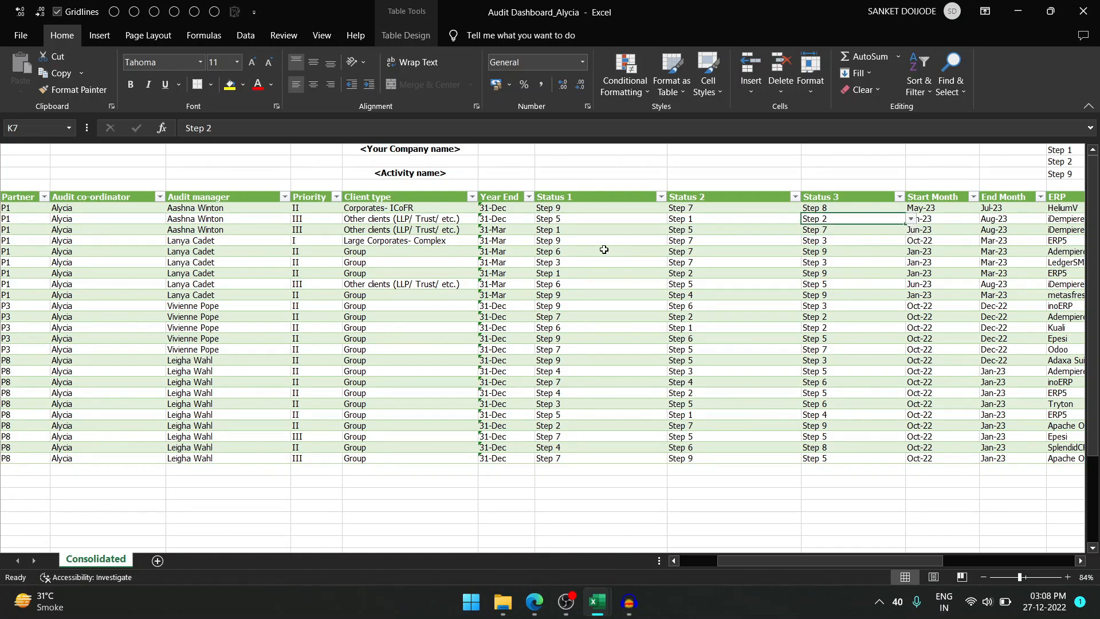
key(ctrl+Right)
key(Down)
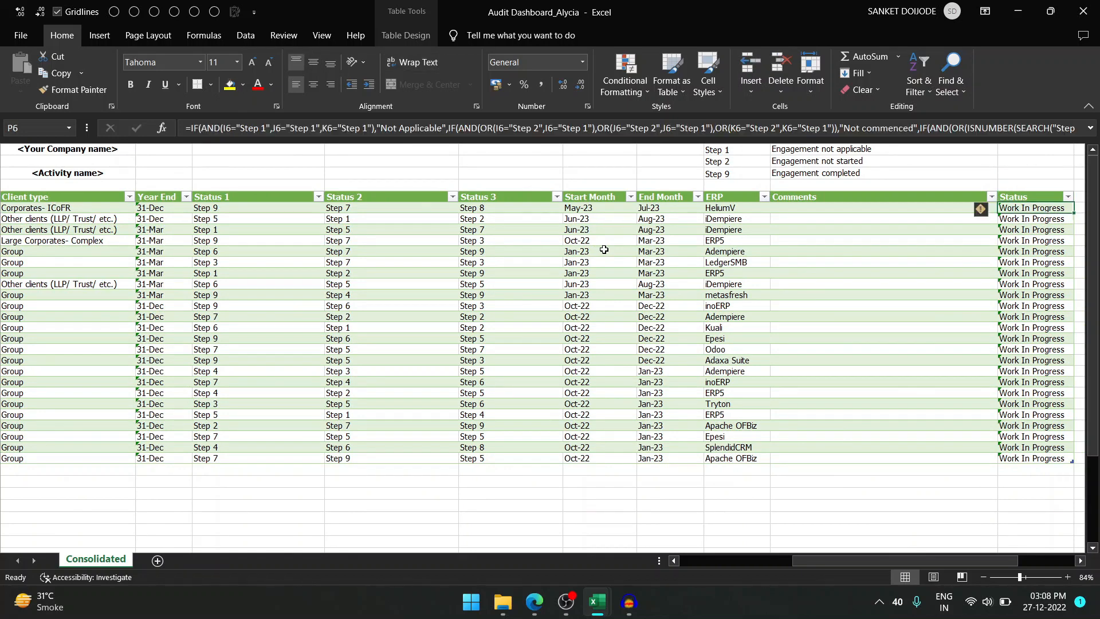
key(F2)
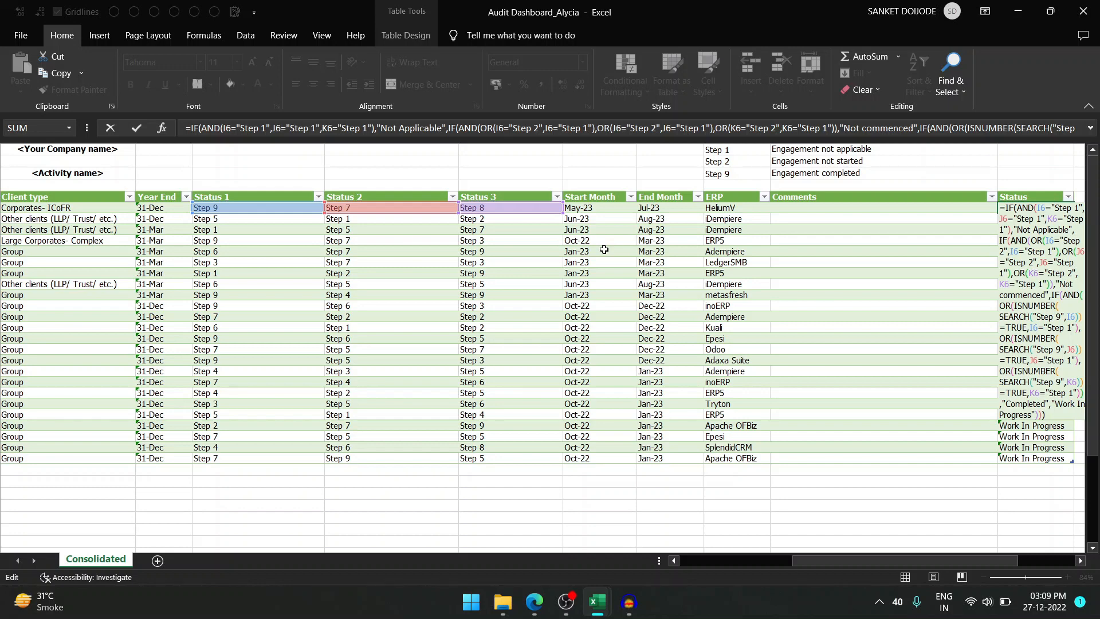
key(ctrl+Return)
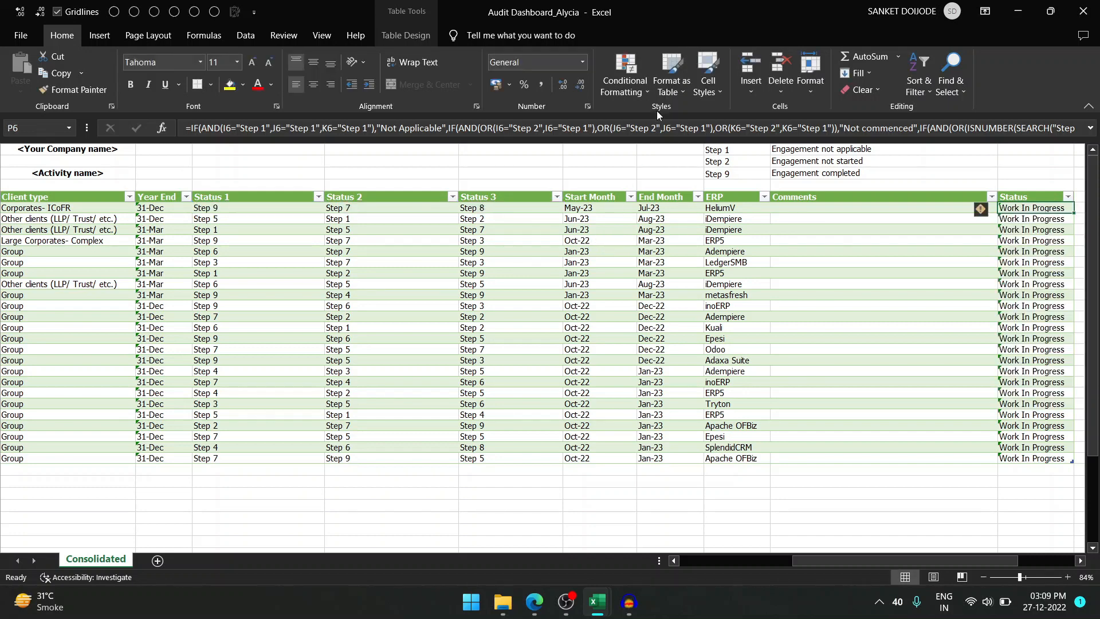
- Close the co-ordinator's workbook, view the Status column on the Dashboard's Database sheet, and show the Refresh option for its table
click(1072, 13)
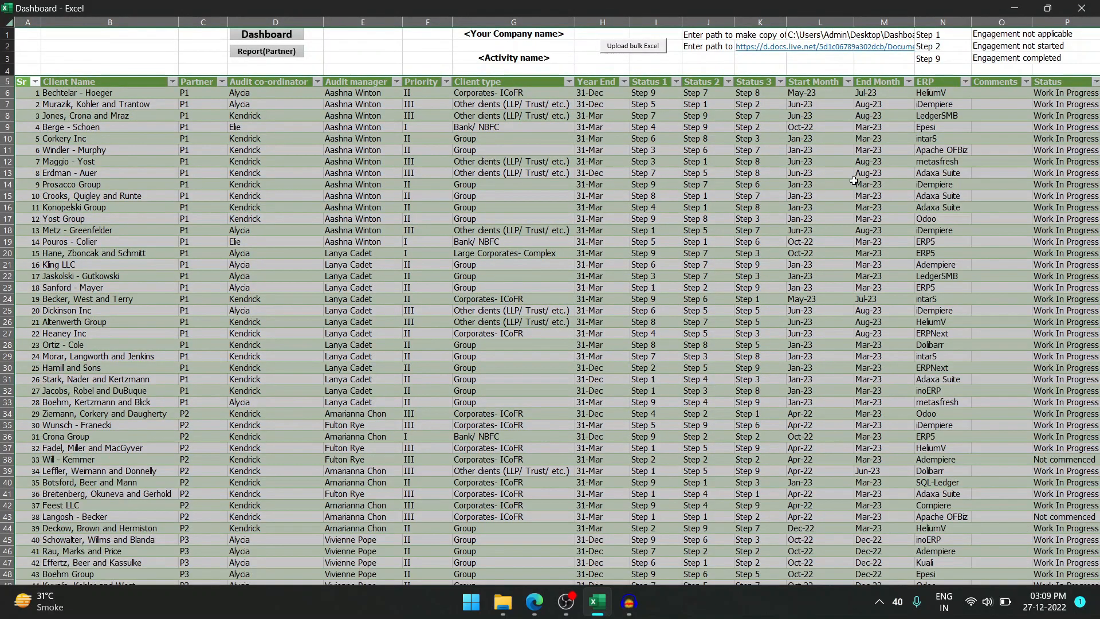
key(Right)
key(Right)
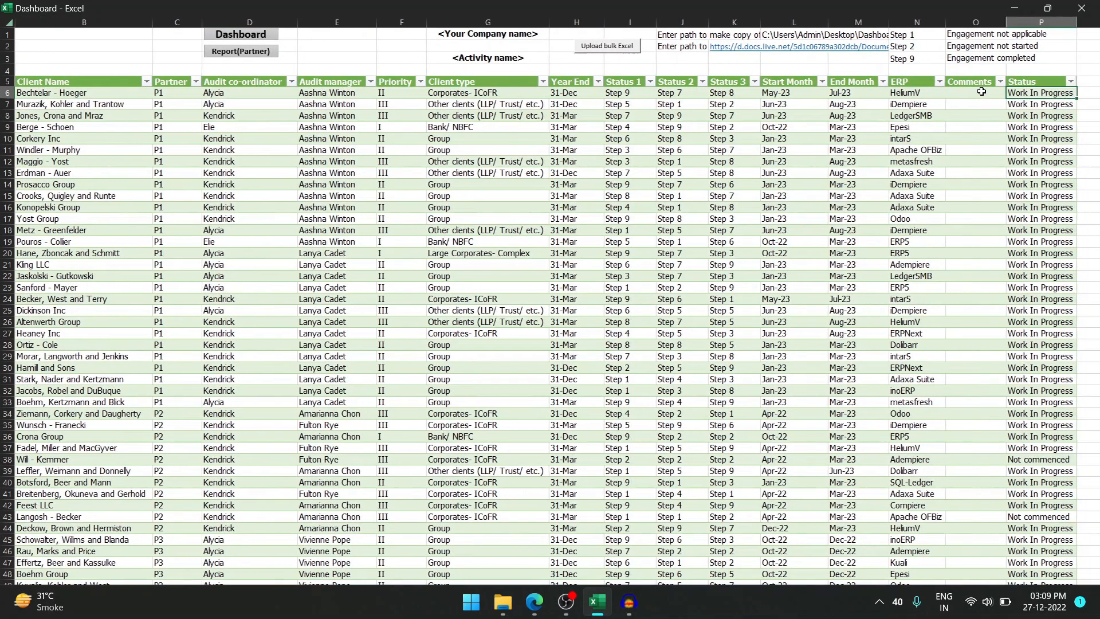
key(Left)
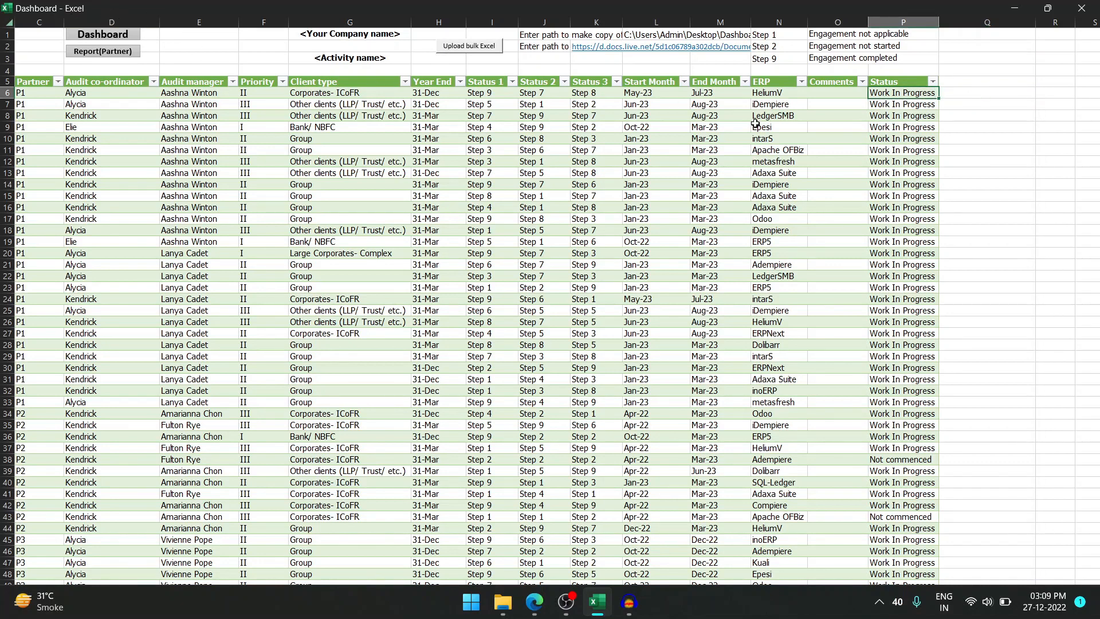
right_click(457, 136)
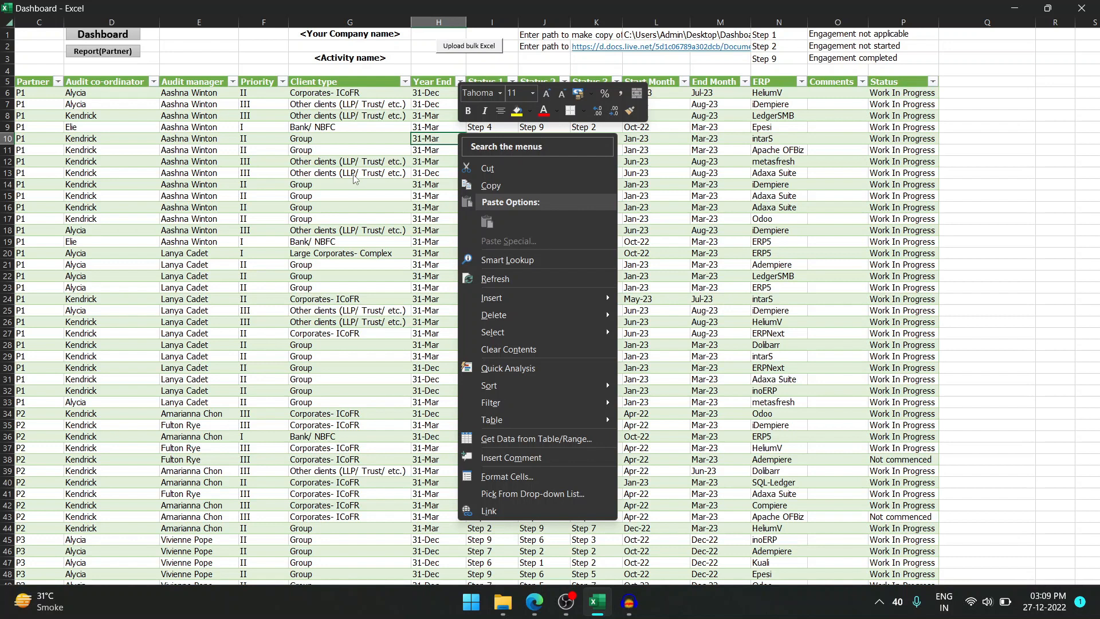
- Switch to Power Automate in Edge, open the Email to Co-Ordinator flow for editing, and look across its parallel email actions
mouse_move(542, 606)
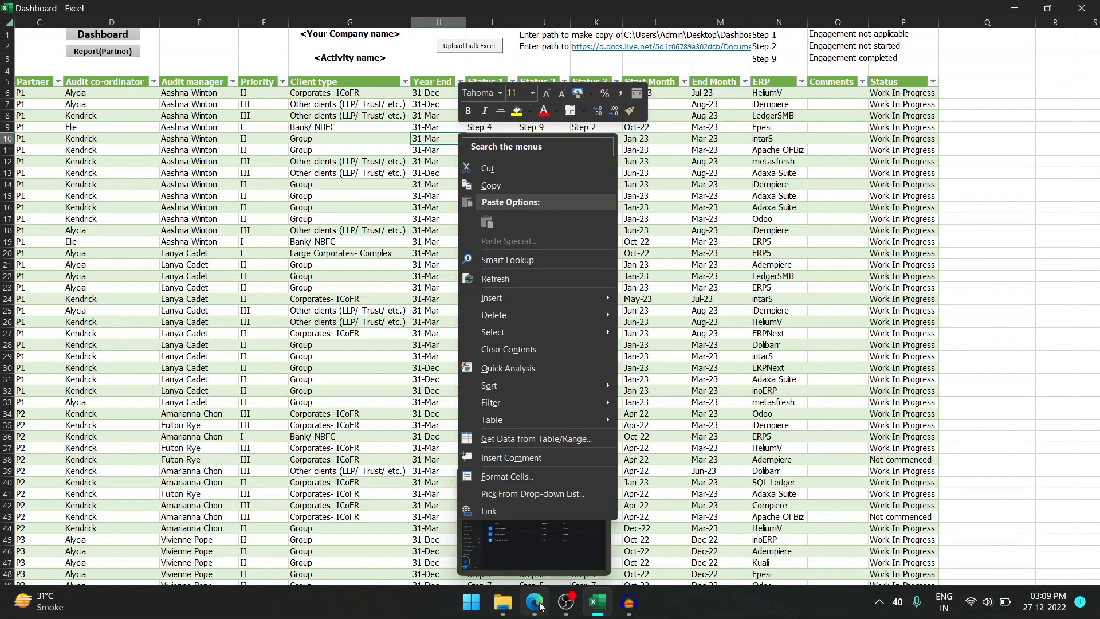
click(541, 606)
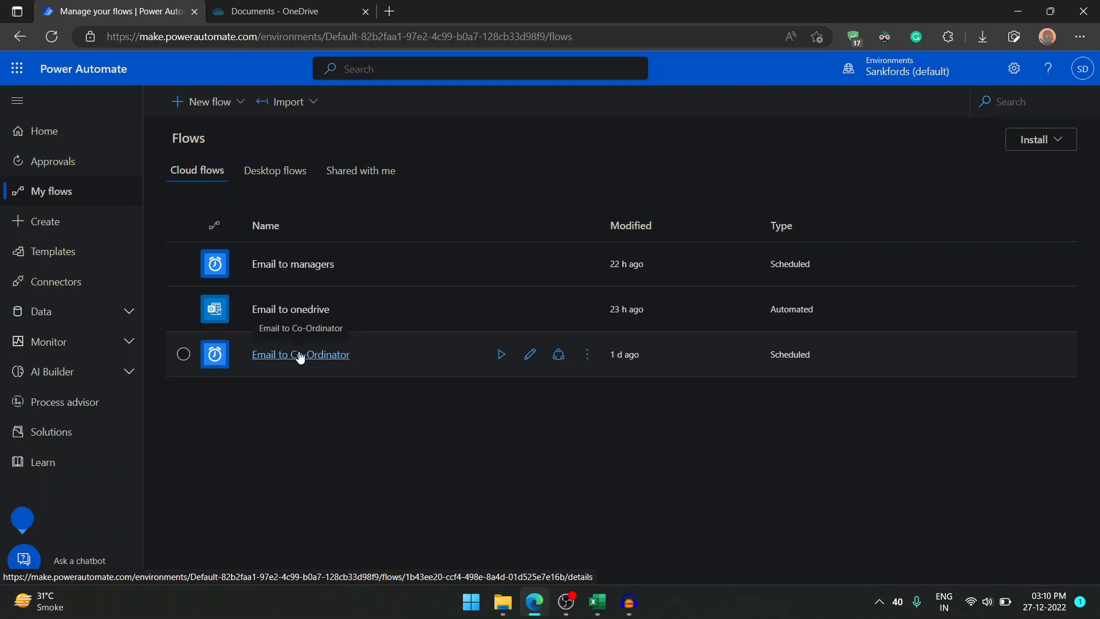
click(530, 355)
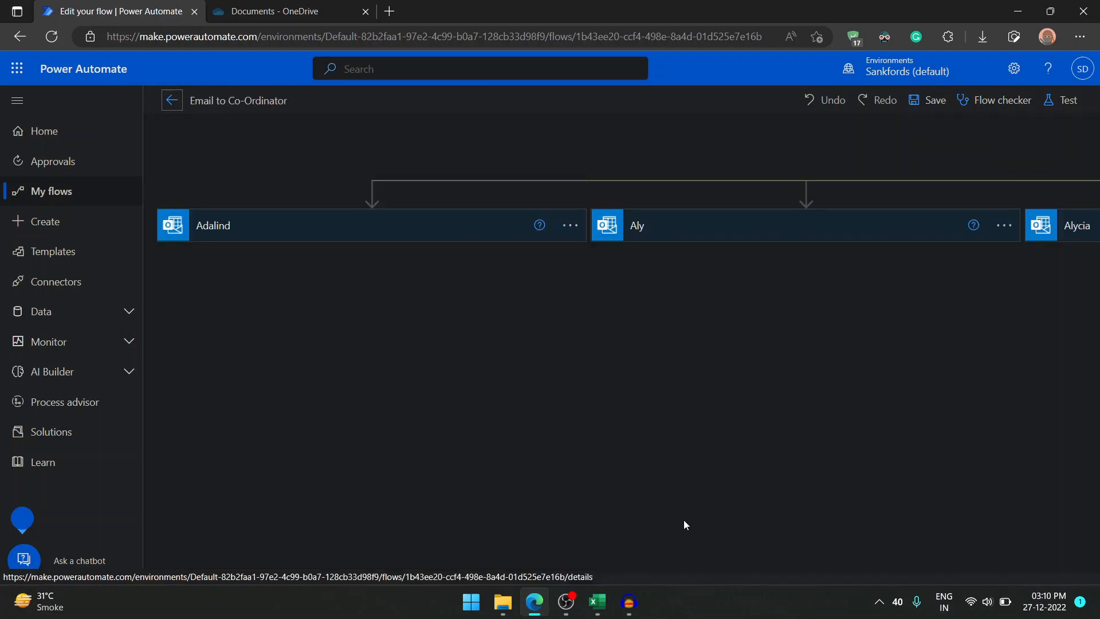
scroll(722, 575, right, 10)
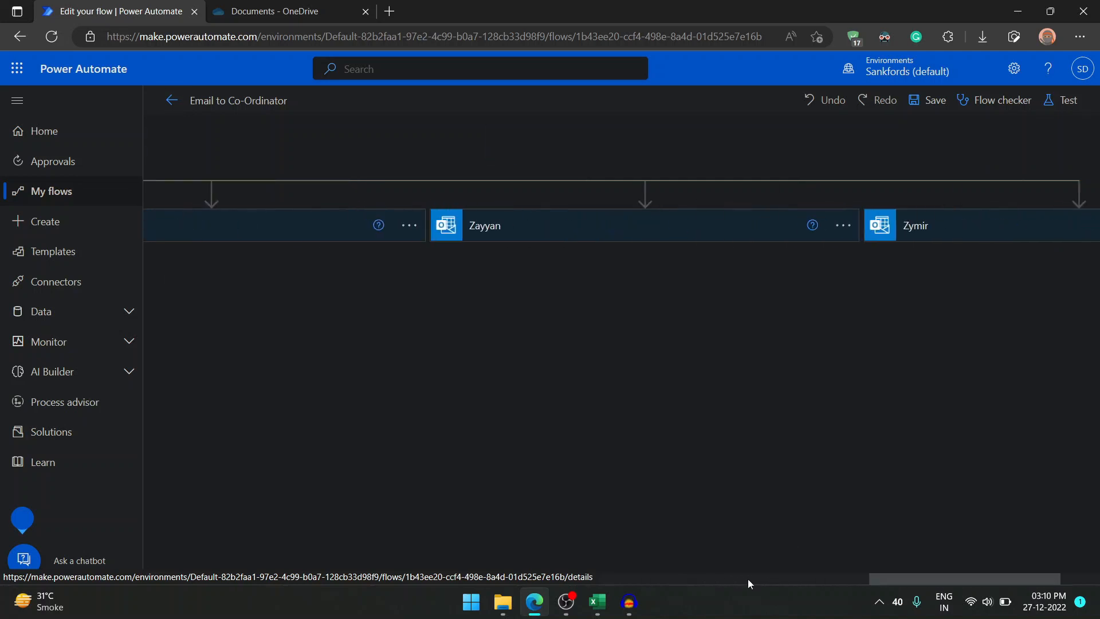
scroll(717, 578, left, 5)
drag(717, 578, 540, 580)
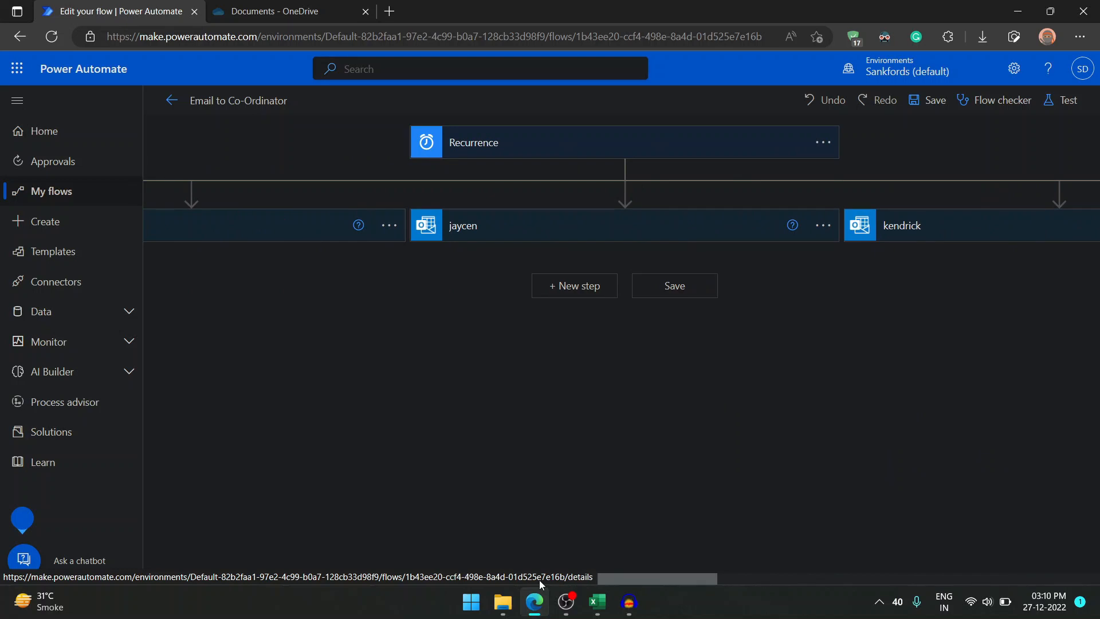
- Expand the flow's Recurrence trigger, highlight its weekly run time, and collapse the trigger again
click(468, 148)
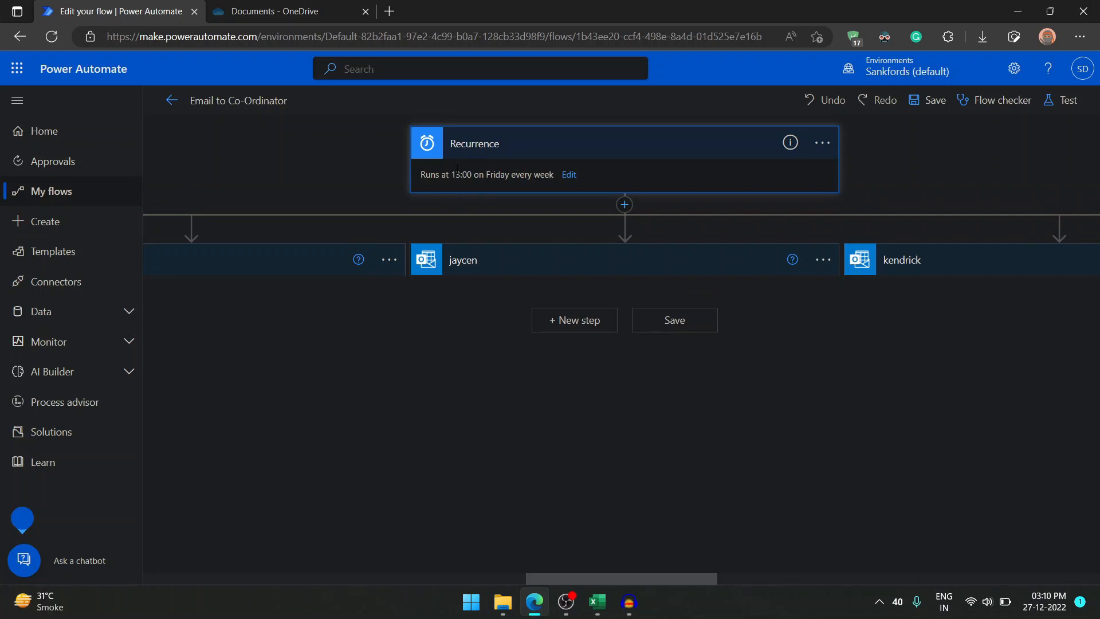
drag(451, 174, 474, 176)
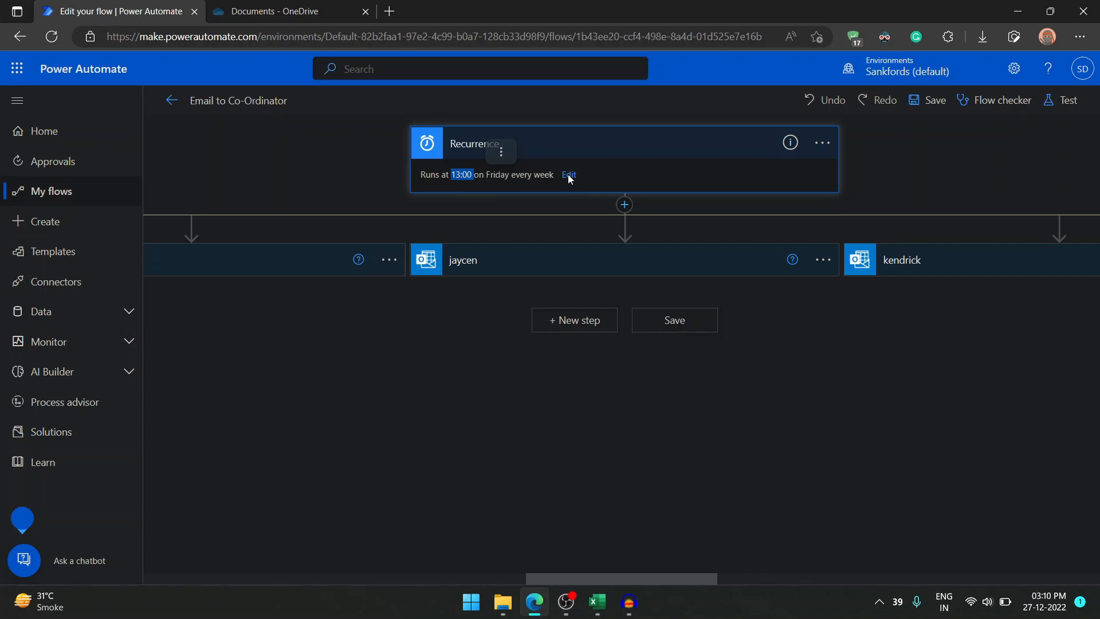
click(467, 148)
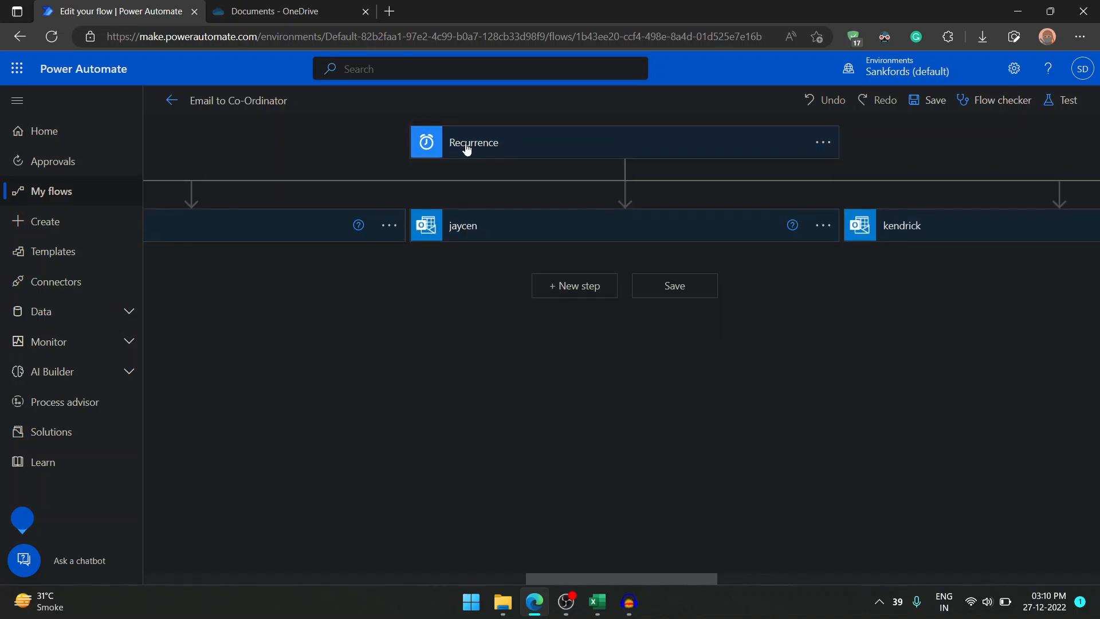
- Expand the first co-ordinator's email action and review its recipient, subject, body and advanced options, including sender, CC, BCC and attachments
drag(572, 577, 172, 552)
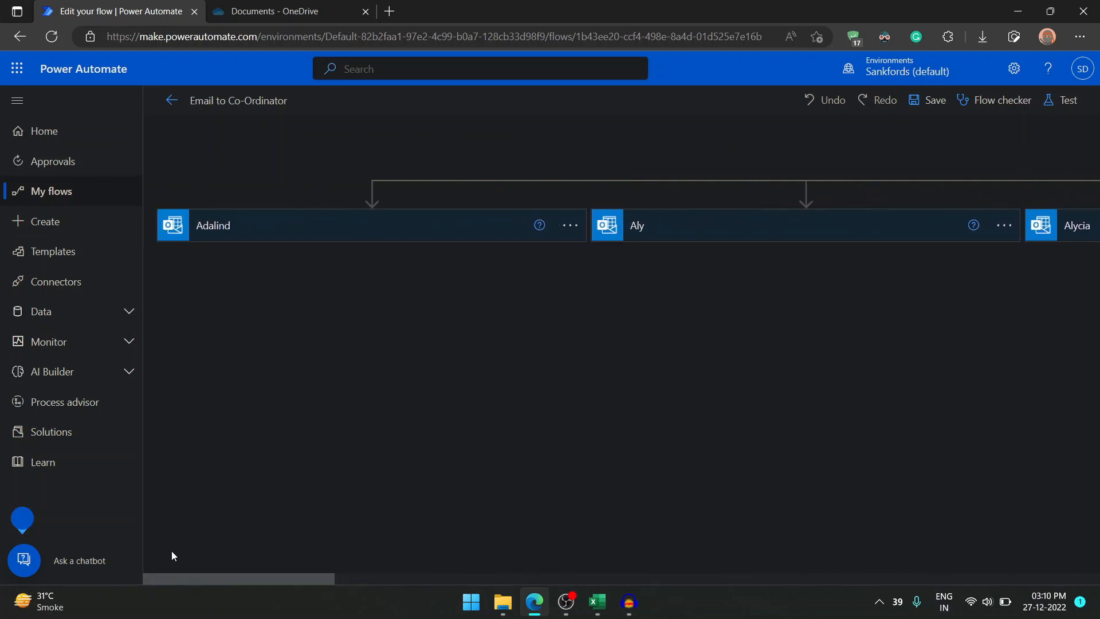
click(204, 224)
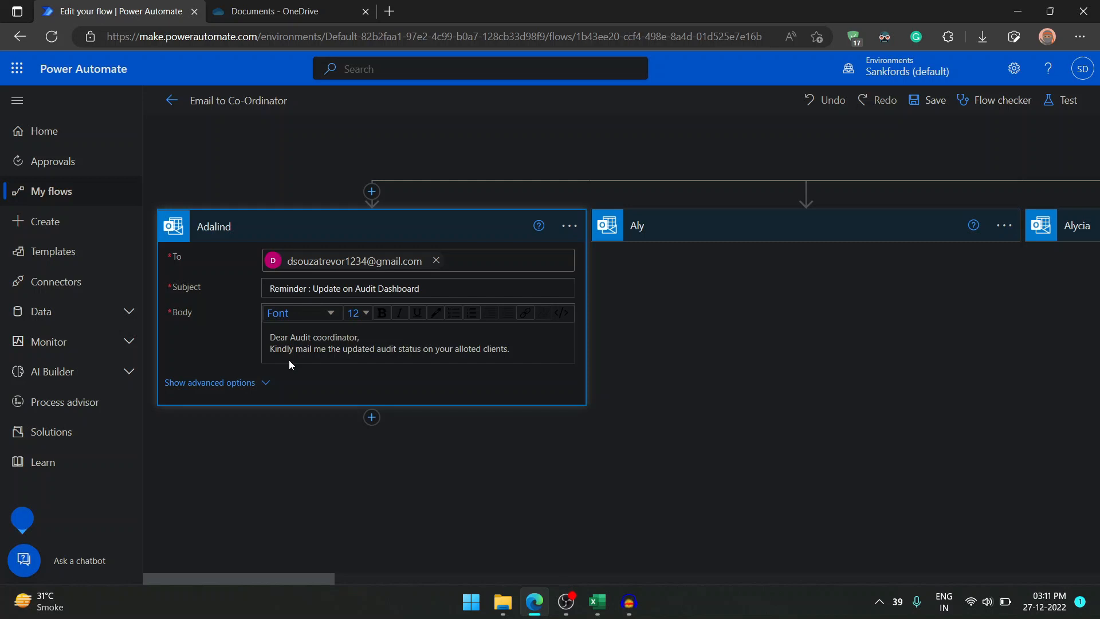
click(253, 382)
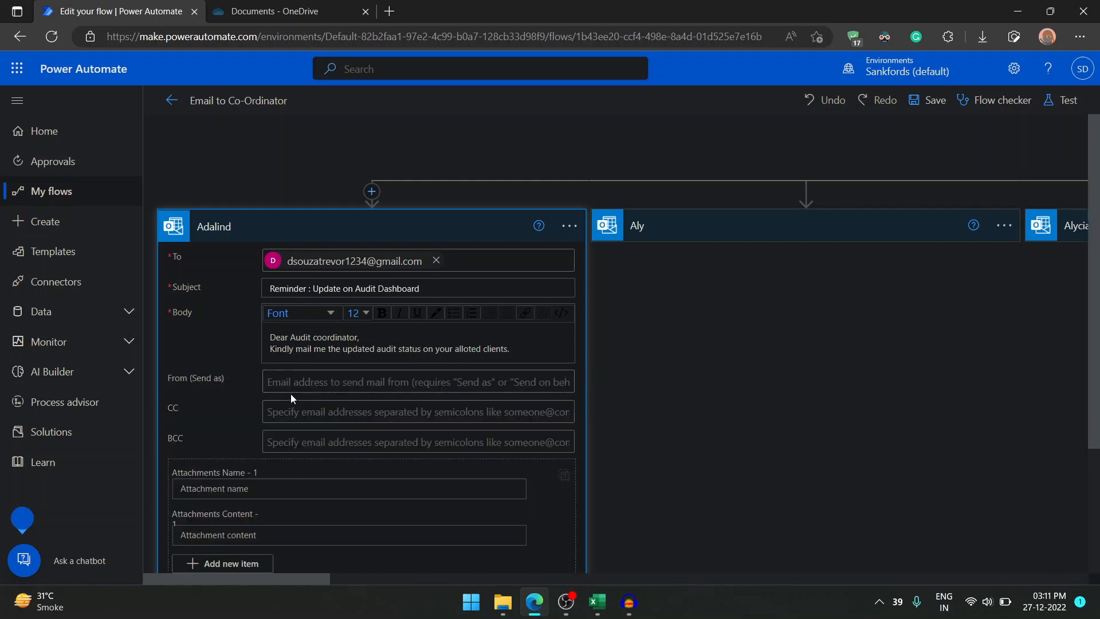
click(431, 381)
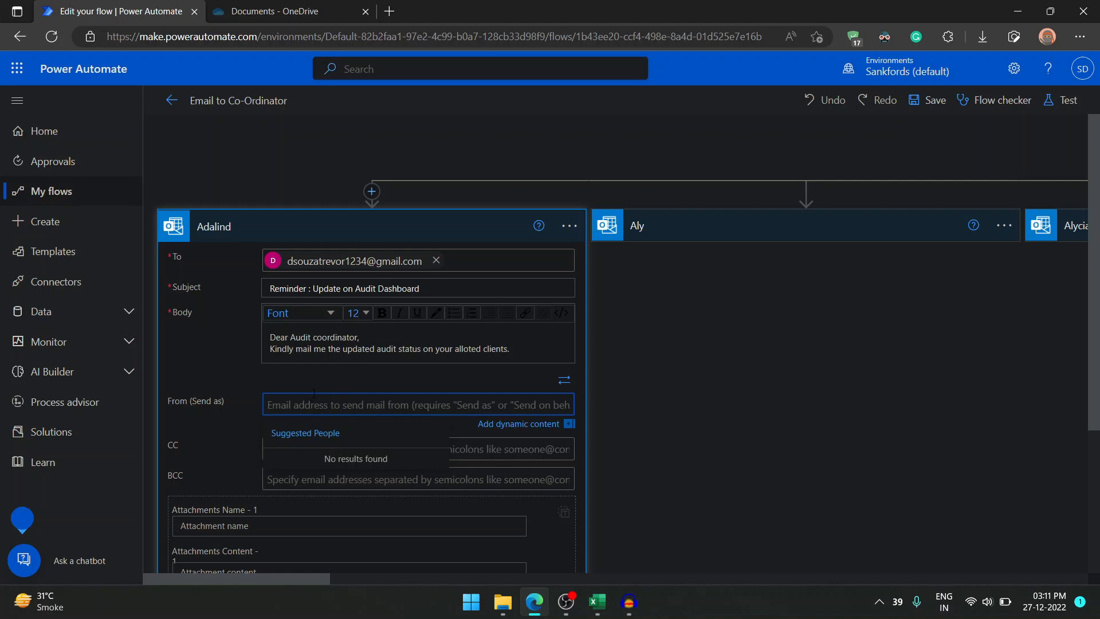
scroll(321, 379, down, 2)
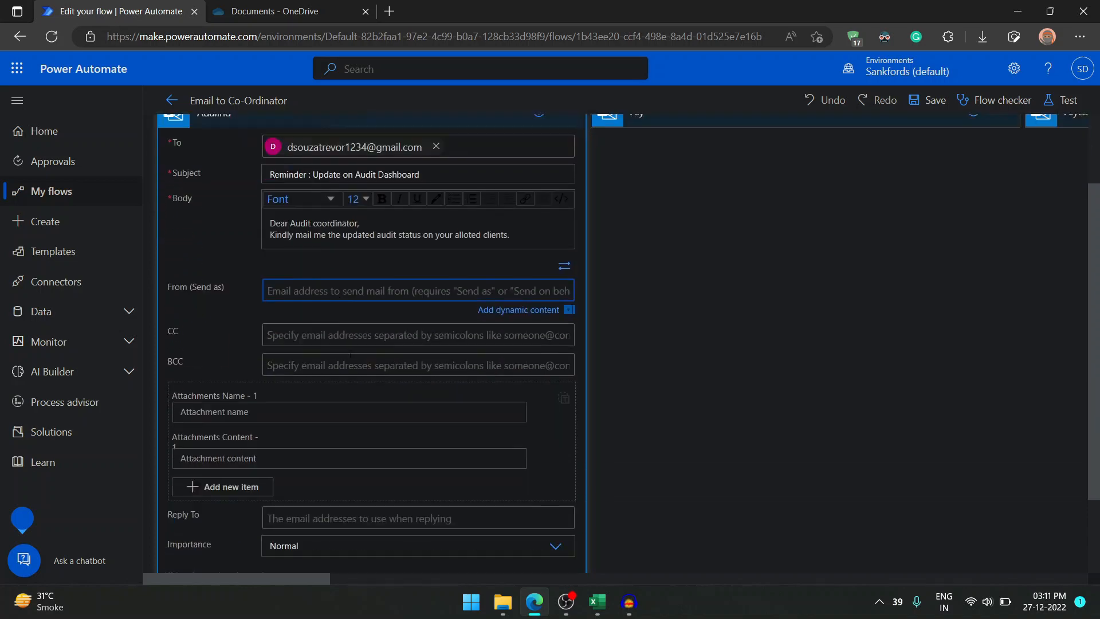
scroll(281, 395, down, 1)
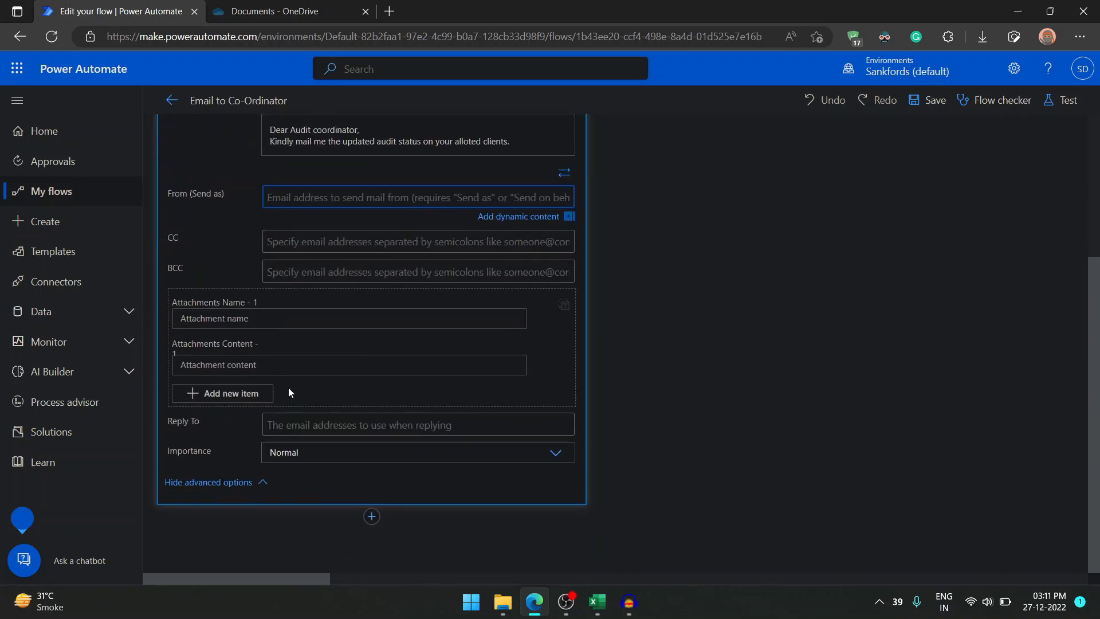
scroll(344, 298, up, 3)
scroll(332, 287, down, 2)
scroll(320, 279, up, 2)
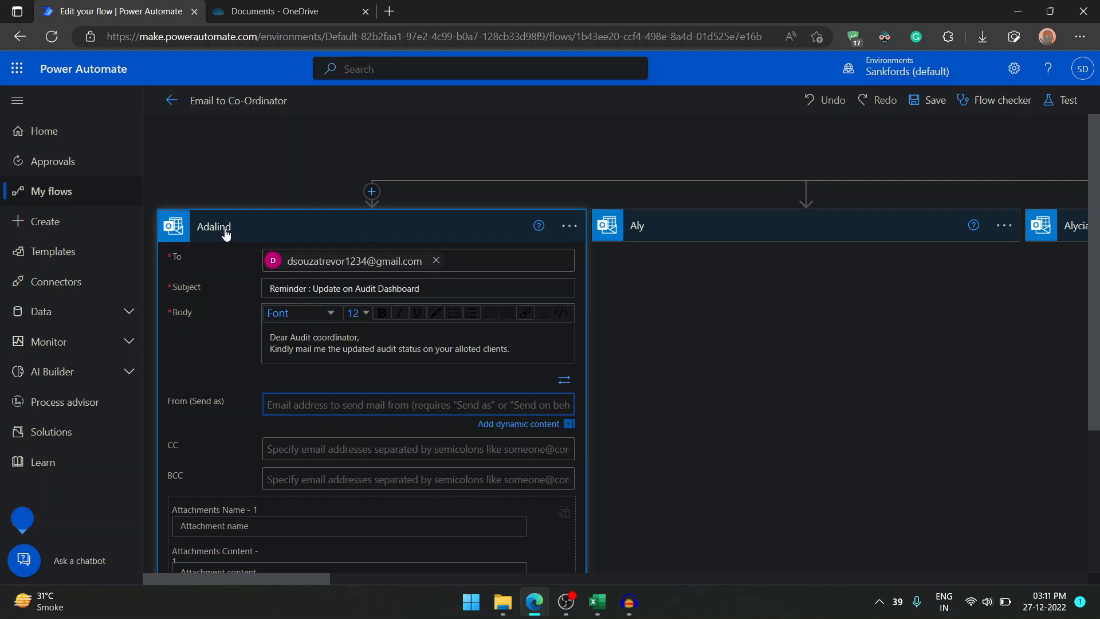
- Return to My flows, open the Email to onedrive flow for editing, and expand its When a new email arrives (V2) trigger
click(62, 194)
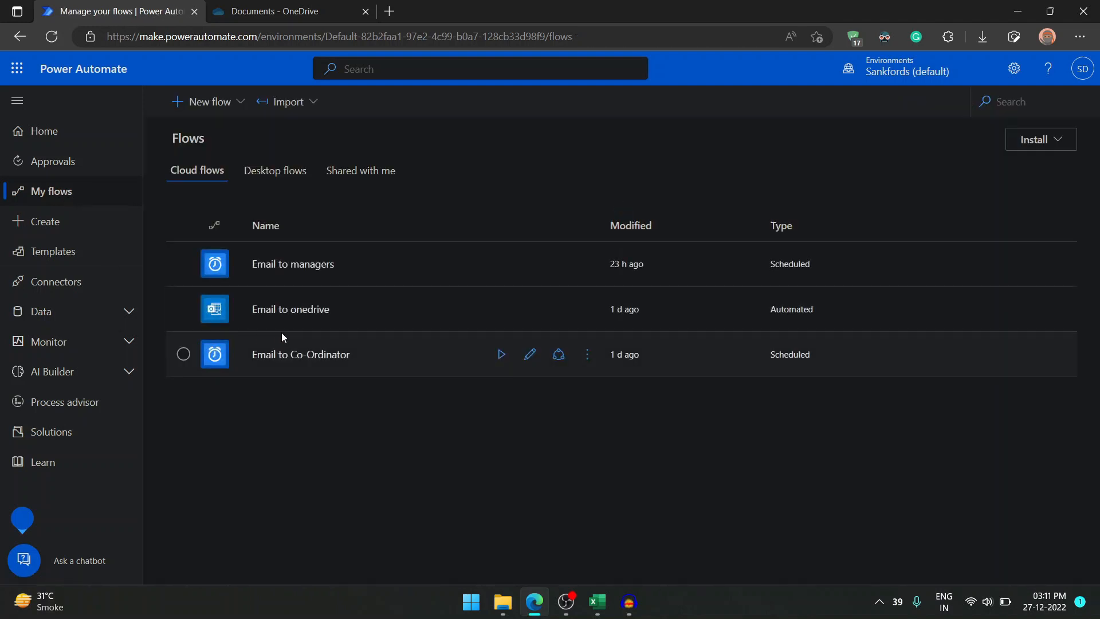
click(531, 310)
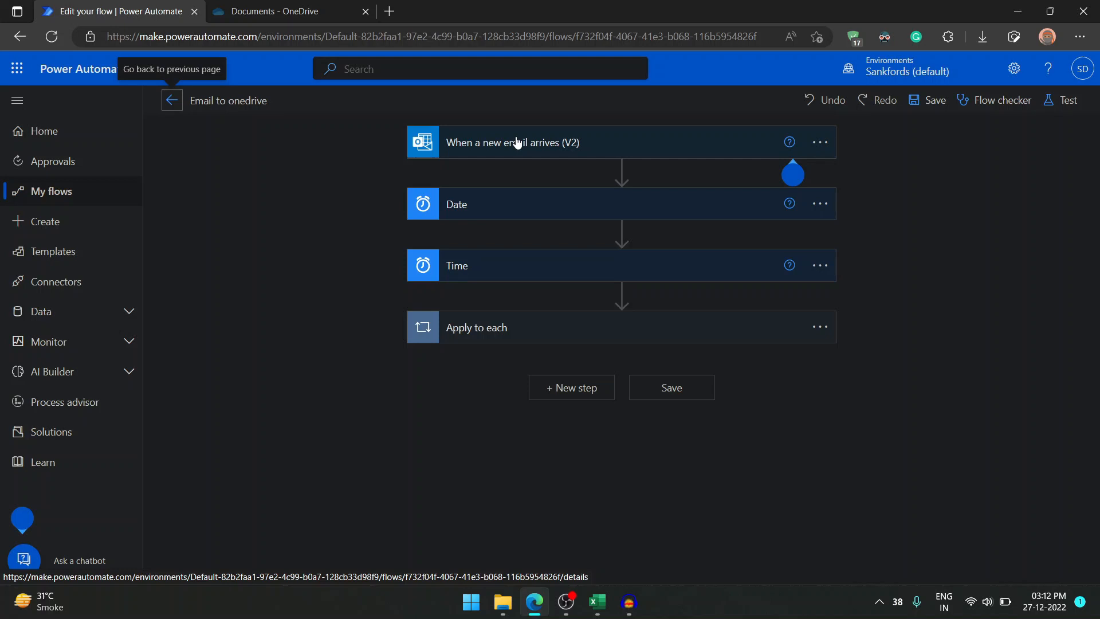
click(518, 143)
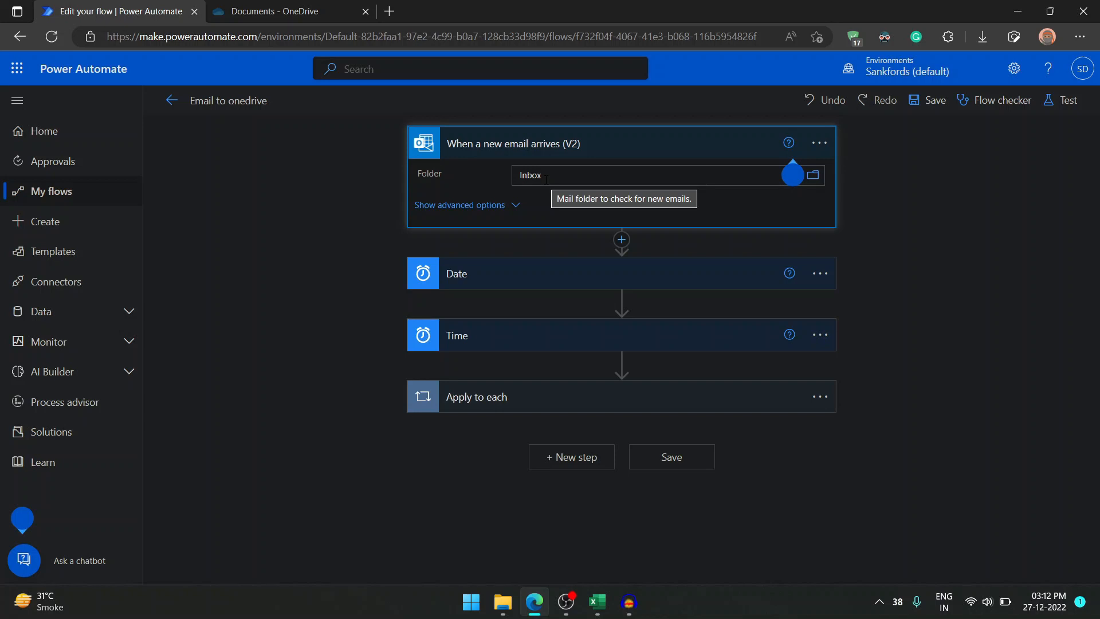
- Show the new-email trigger's advanced options, review its filters, highlight the Subject Filter text, and collapse the trigger
click(516, 206)
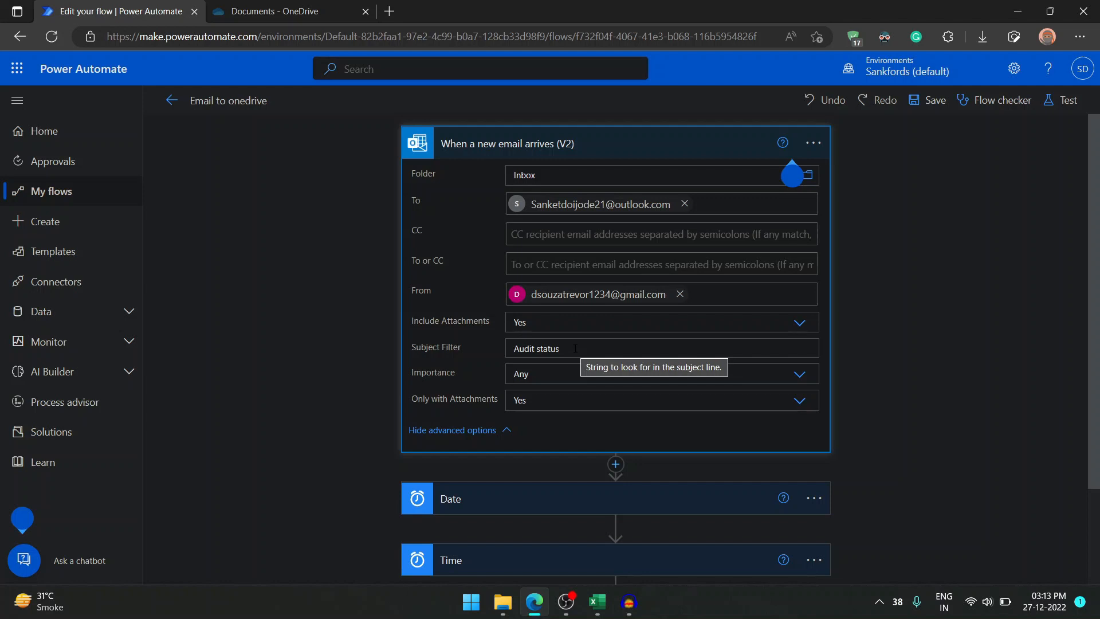
drag(576, 348, 507, 350)
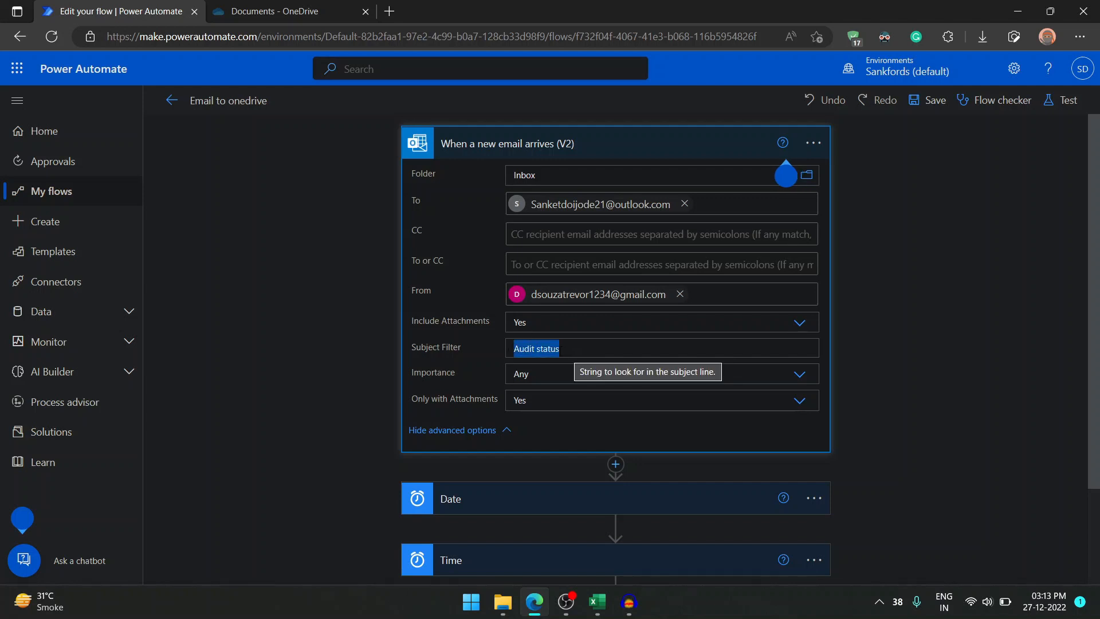
click(565, 350)
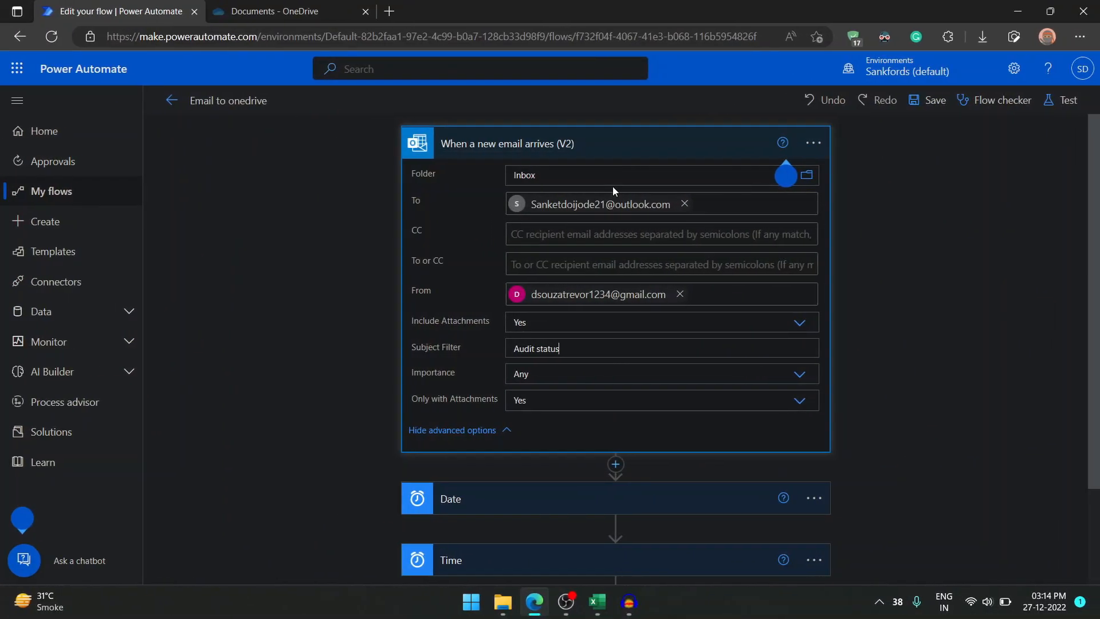
click(616, 165)
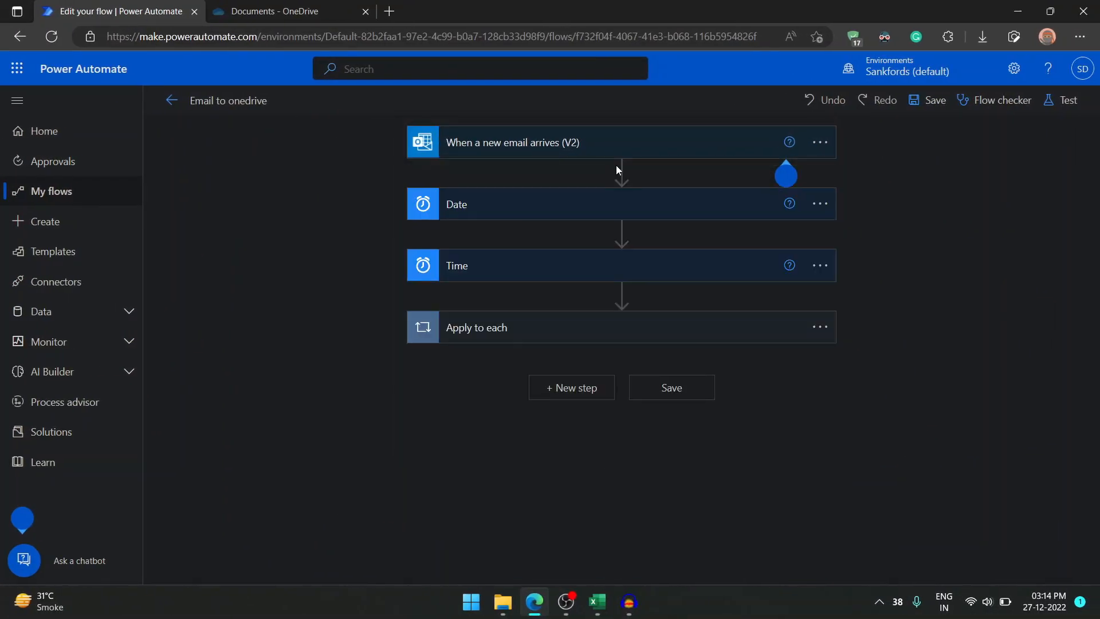
- Expand the Date and Time actions, compare their base time, format string and time zone settings, and collapse both
click(465, 205)
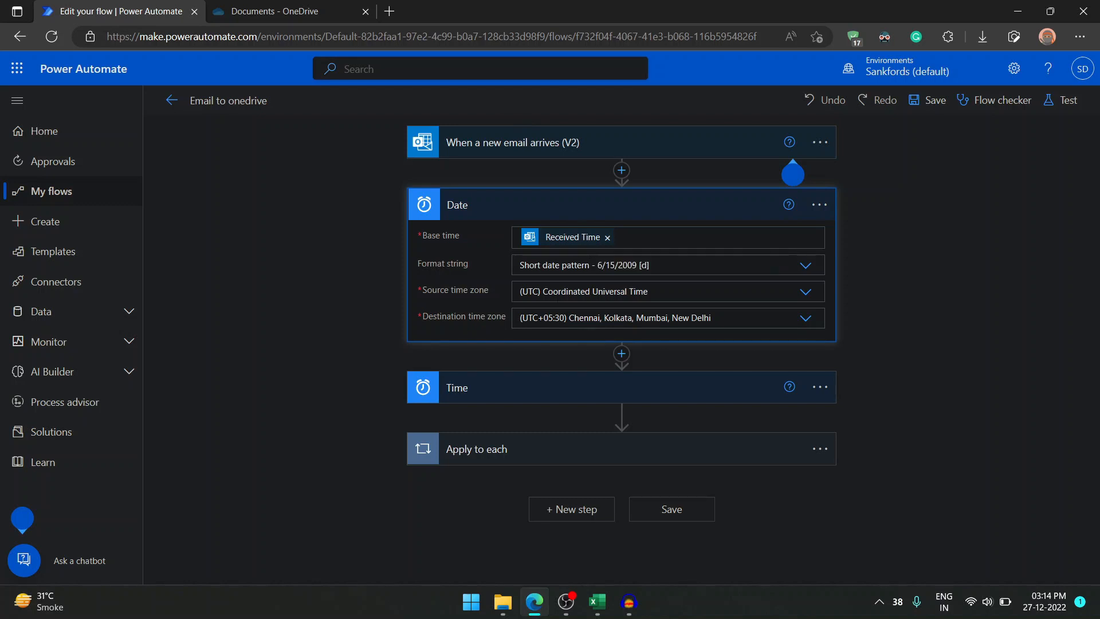
click(473, 395)
scroll(499, 251, down, 1)
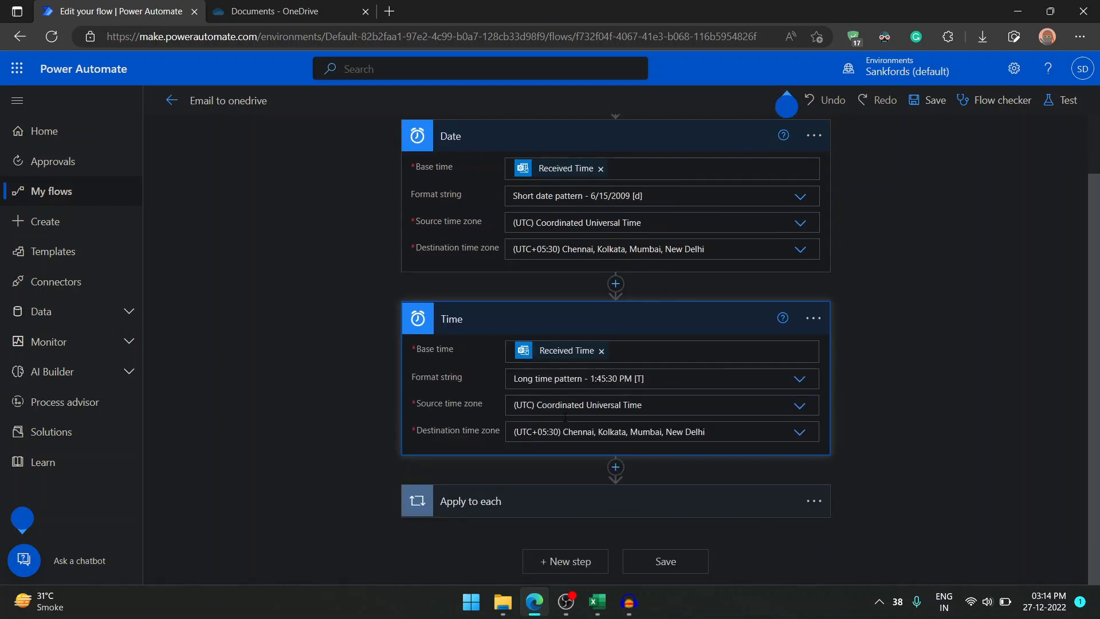
click(453, 138)
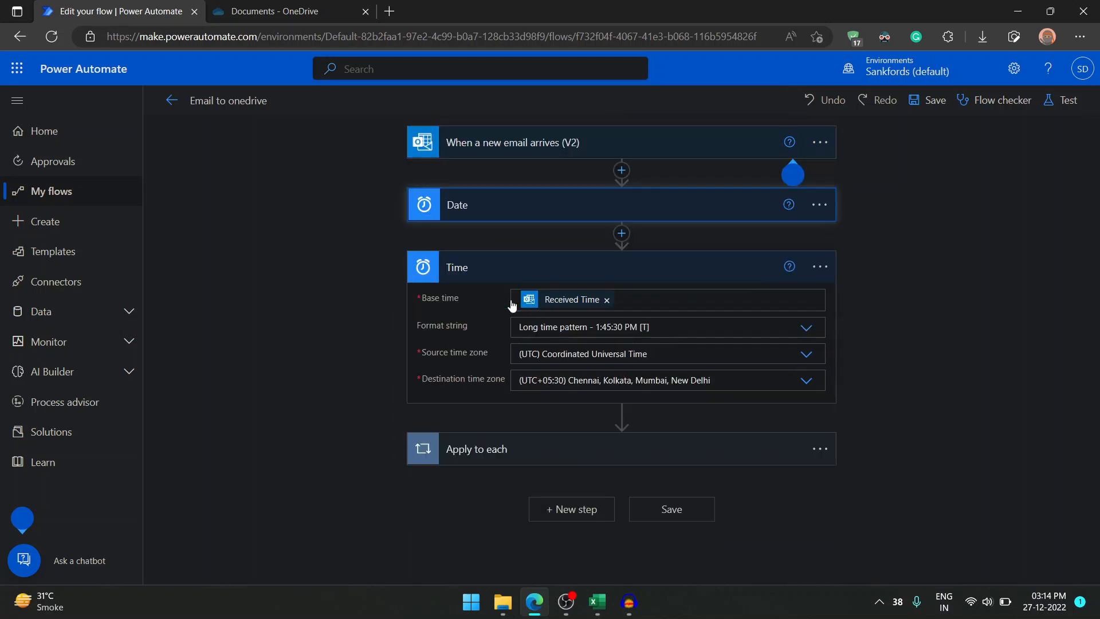
click(475, 265)
- Expand the Apply to each loop and its Condition, and examine the attachment check and the If yes and If no branches
click(641, 326)
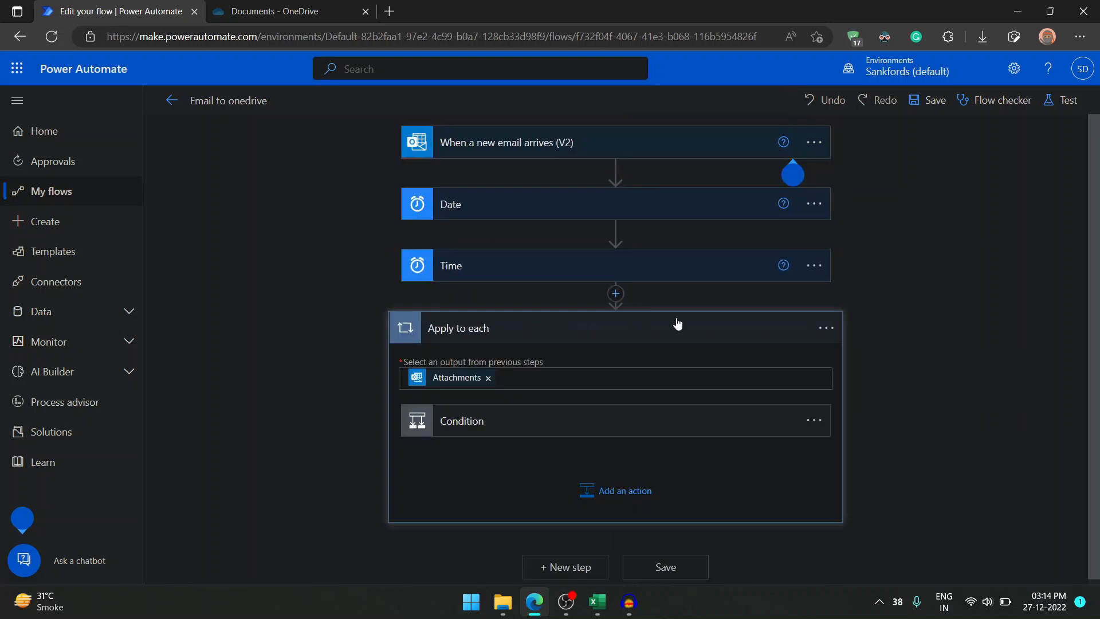
click(463, 423)
scroll(573, 343, down, 2)
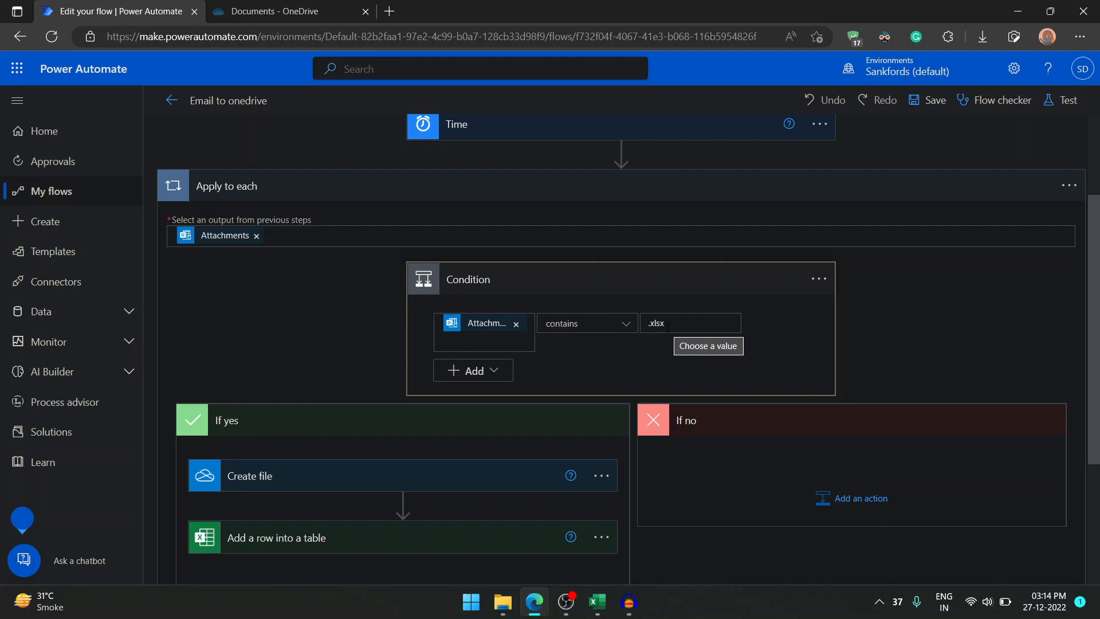
scroll(403, 430, down, 2)
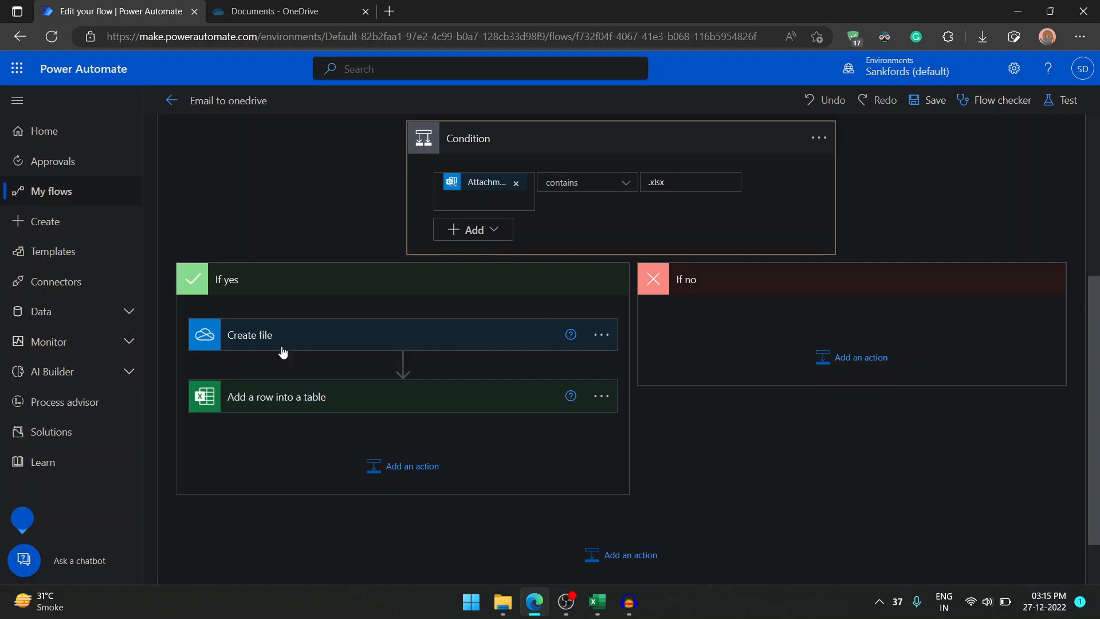
- Expand the Create file and Add a row into a table actions in the If yes branch and review their field mappings
click(250, 343)
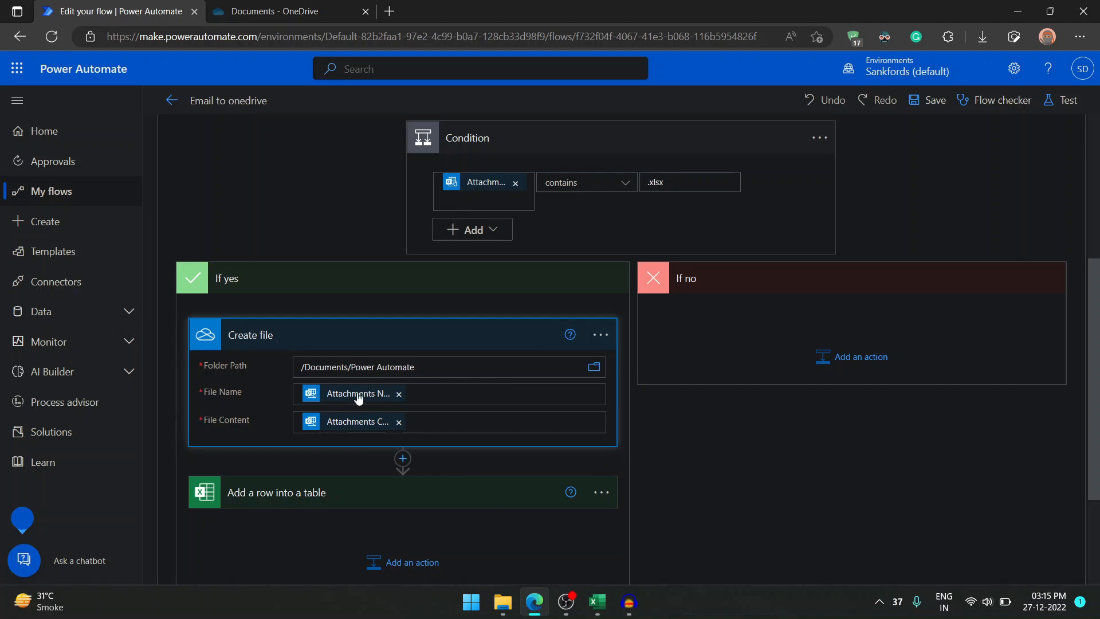
click(279, 490)
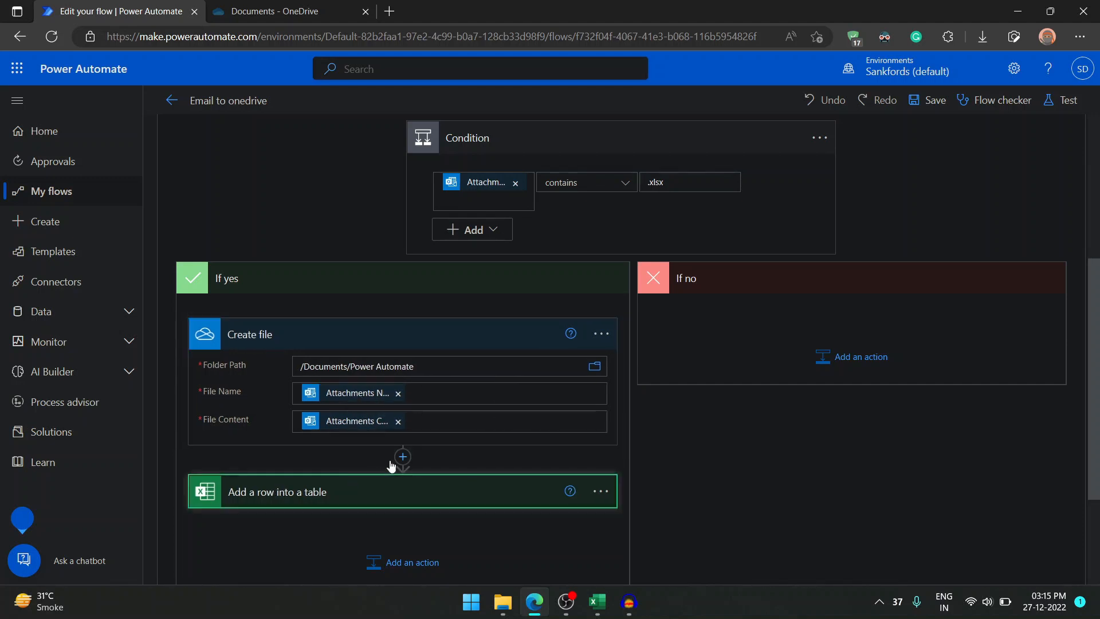
scroll(402, 404, down, 3)
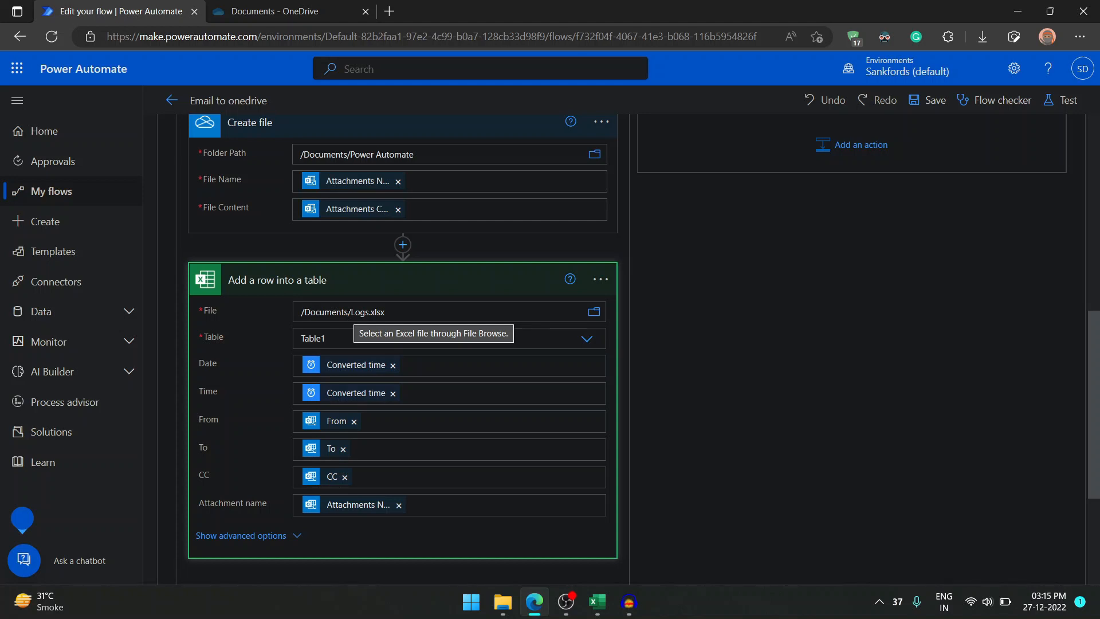
- Switch to OneDrive, open Logs.xlsx from Documents, inspect its From, To, CC and Attachment name columns, and close the workbook
click(287, 11)
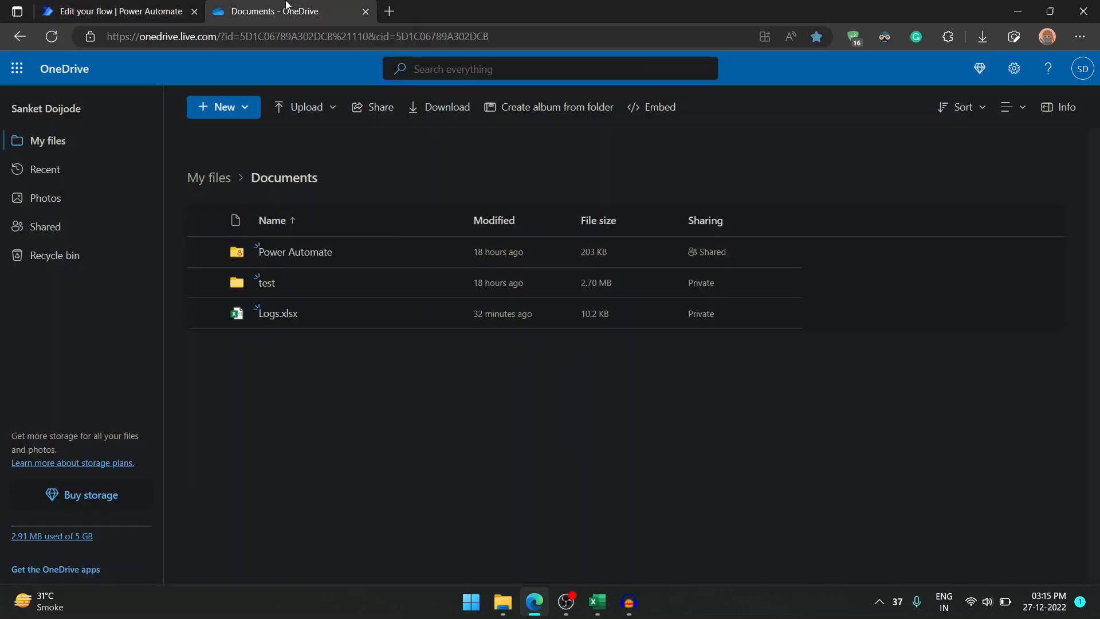
click(269, 315)
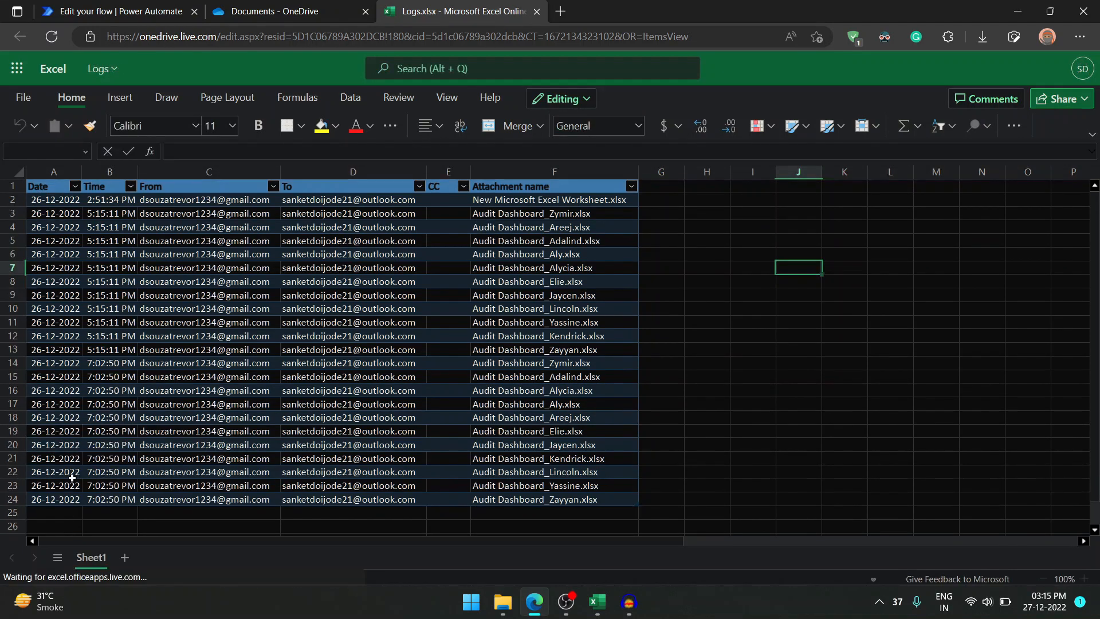
click(181, 208)
click(375, 226)
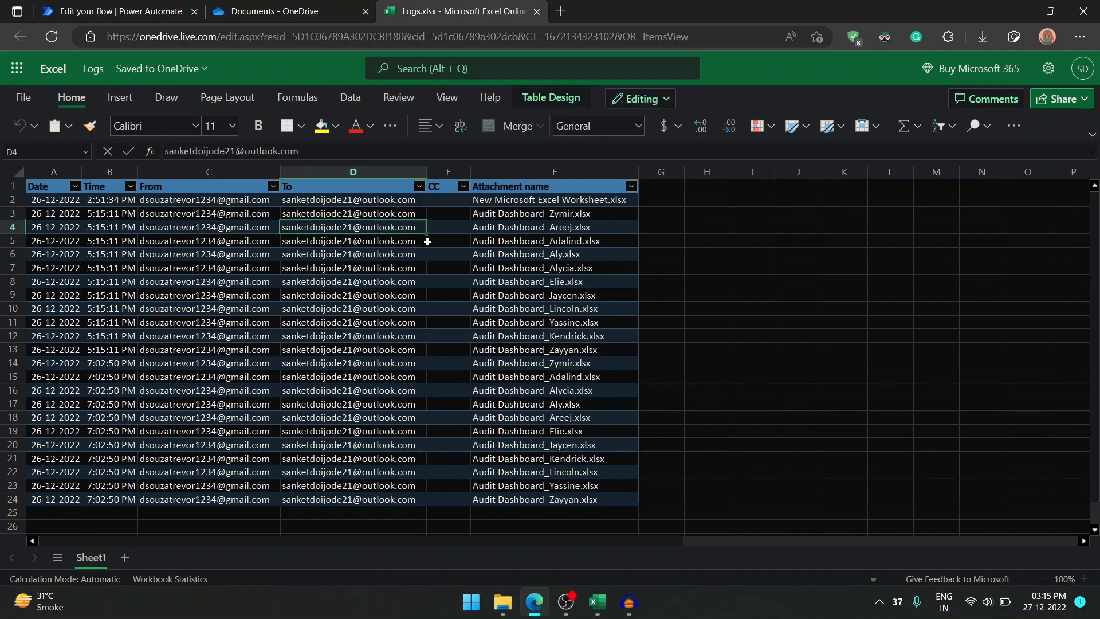
click(449, 229)
click(548, 245)
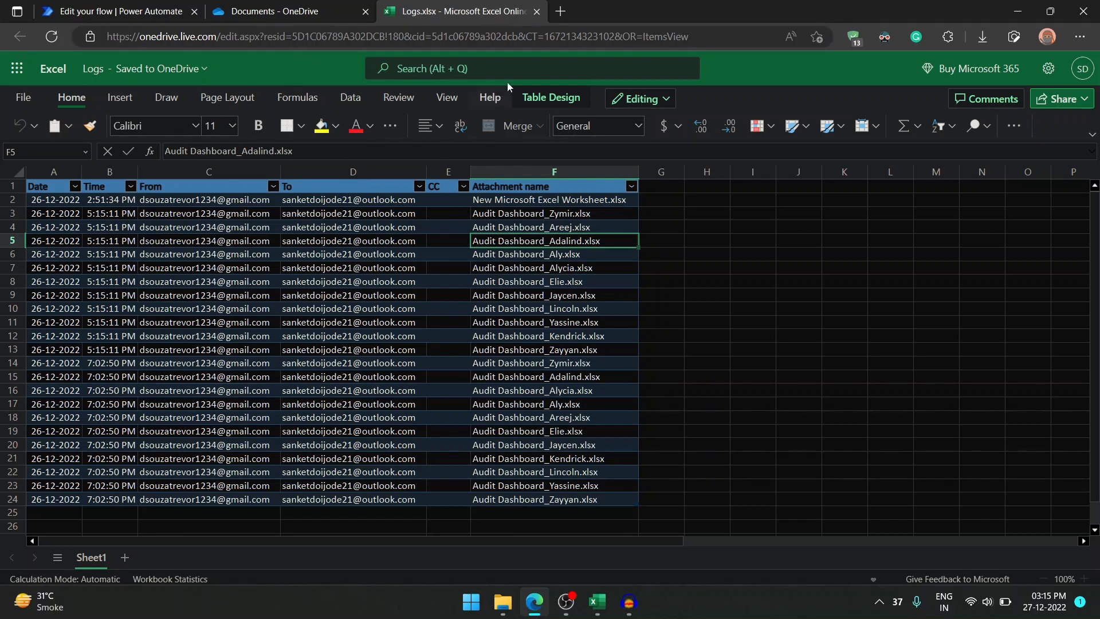
click(537, 12)
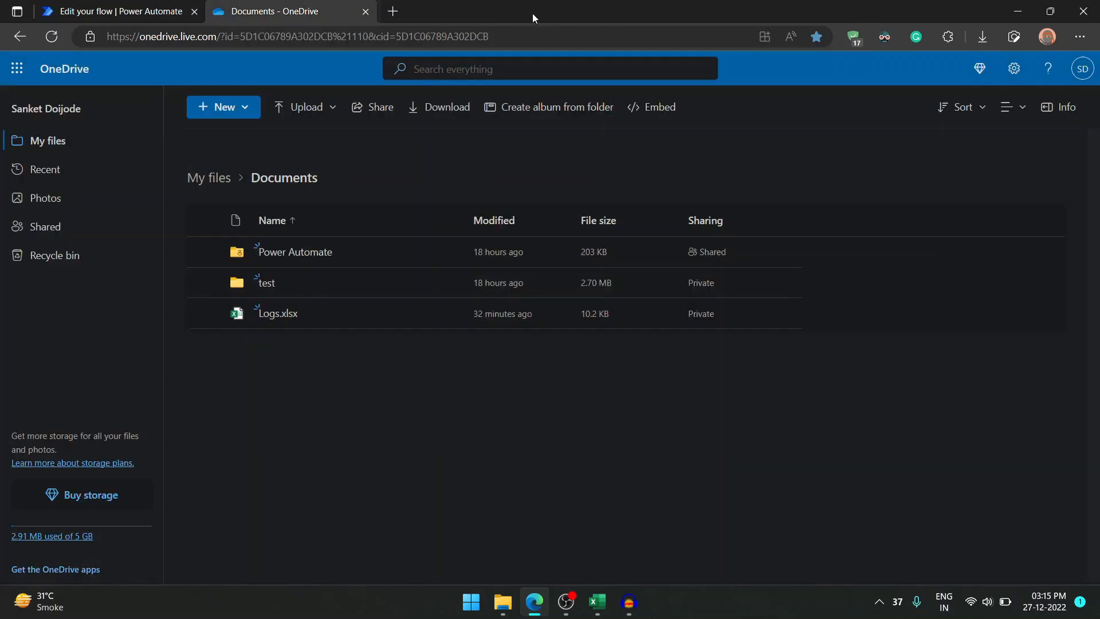
- Switch back to Power Automate and look over the whole Email to onedrive flow, ending at its trigger
click(167, 14)
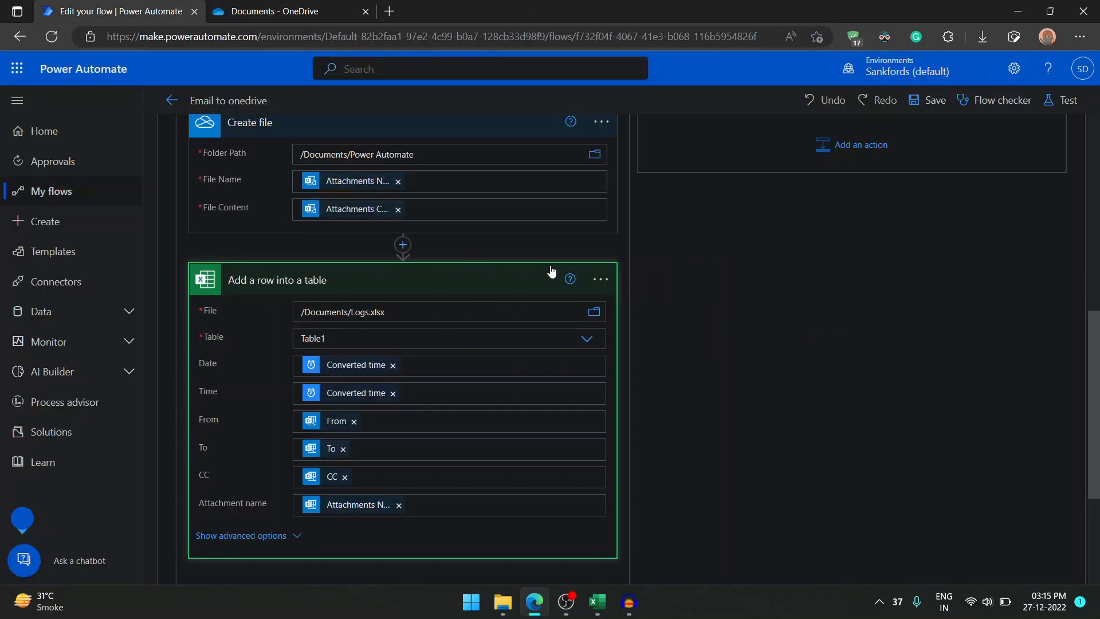
scroll(576, 305, down, 4)
scroll(576, 305, up, 9)
scroll(577, 310, up, 3)
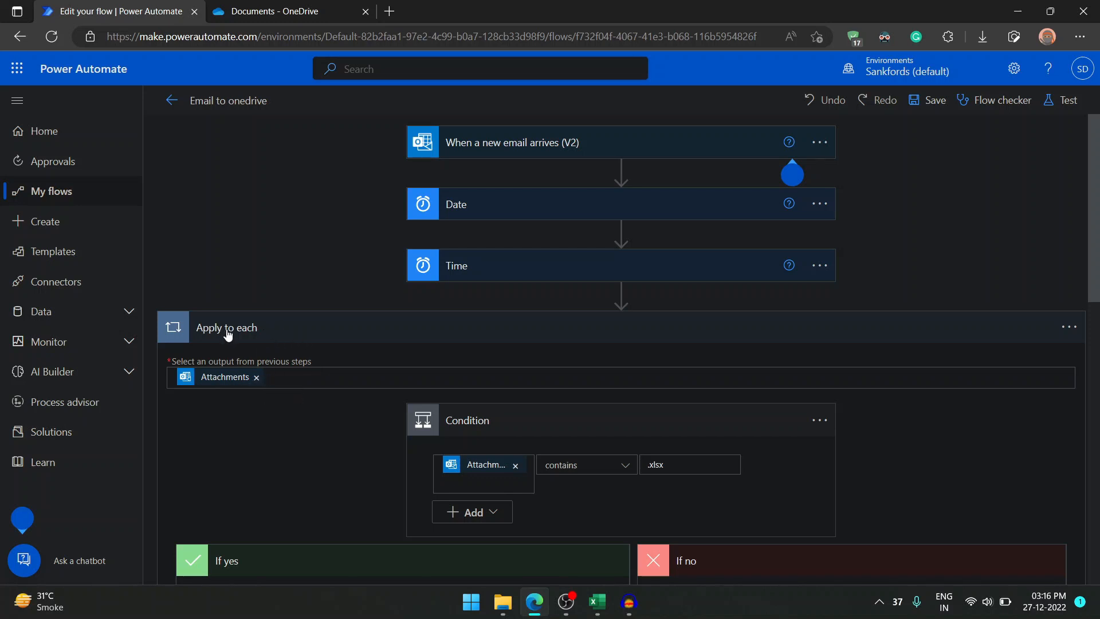
- Return to My flows, open the Email to managers flow for editing, and examine its parallel branches and Recurrence trigger schedule
click(81, 195)
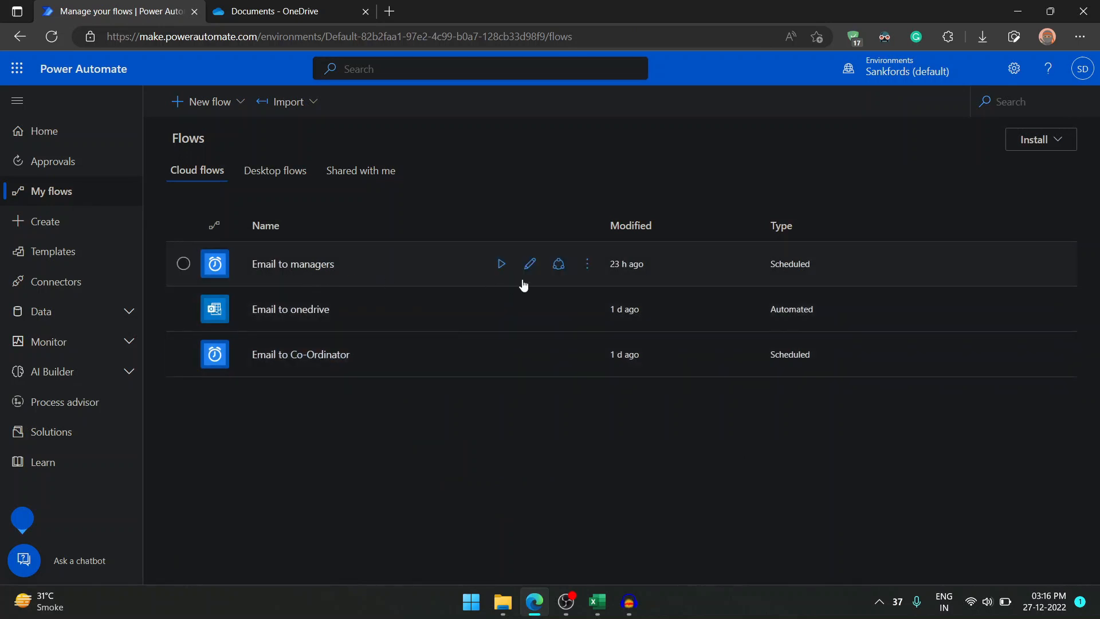
click(531, 265)
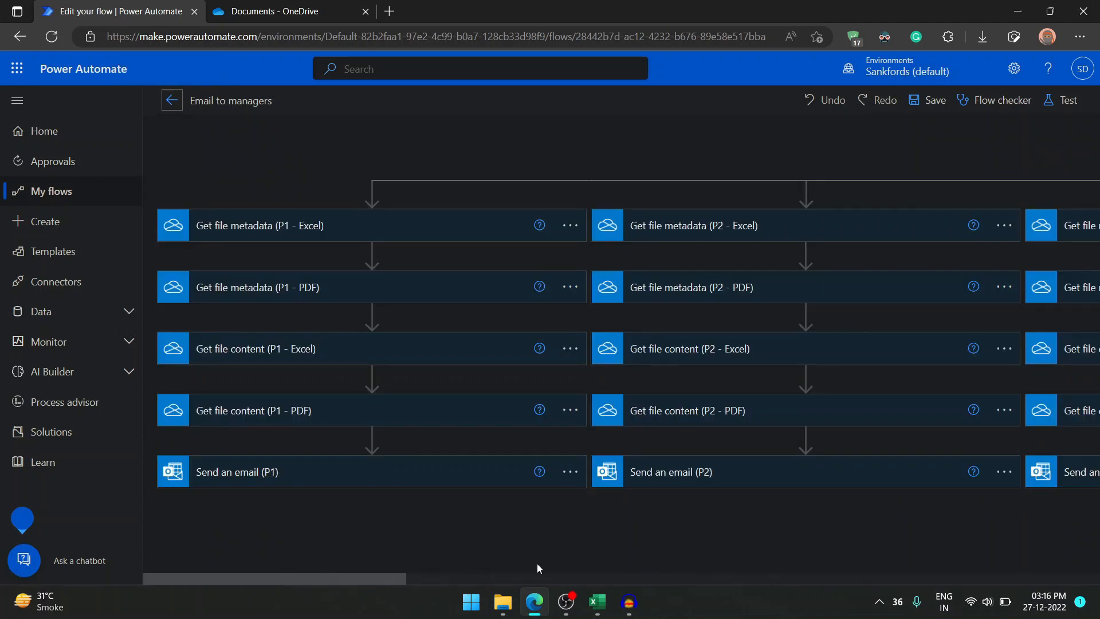
click(614, 580)
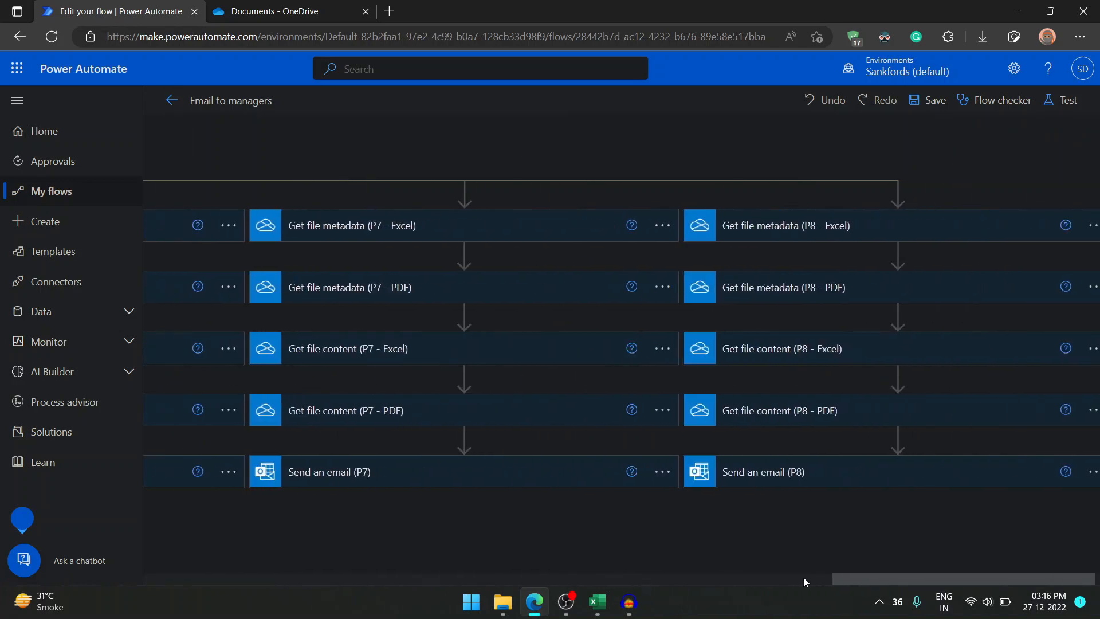
drag(859, 575, 507, 579)
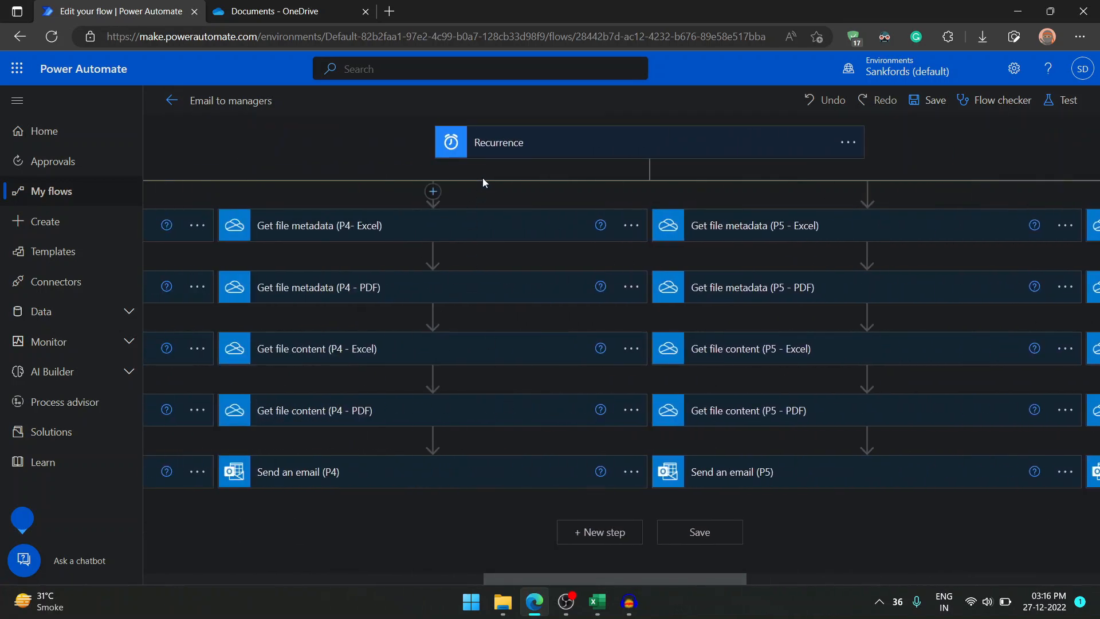
click(496, 147)
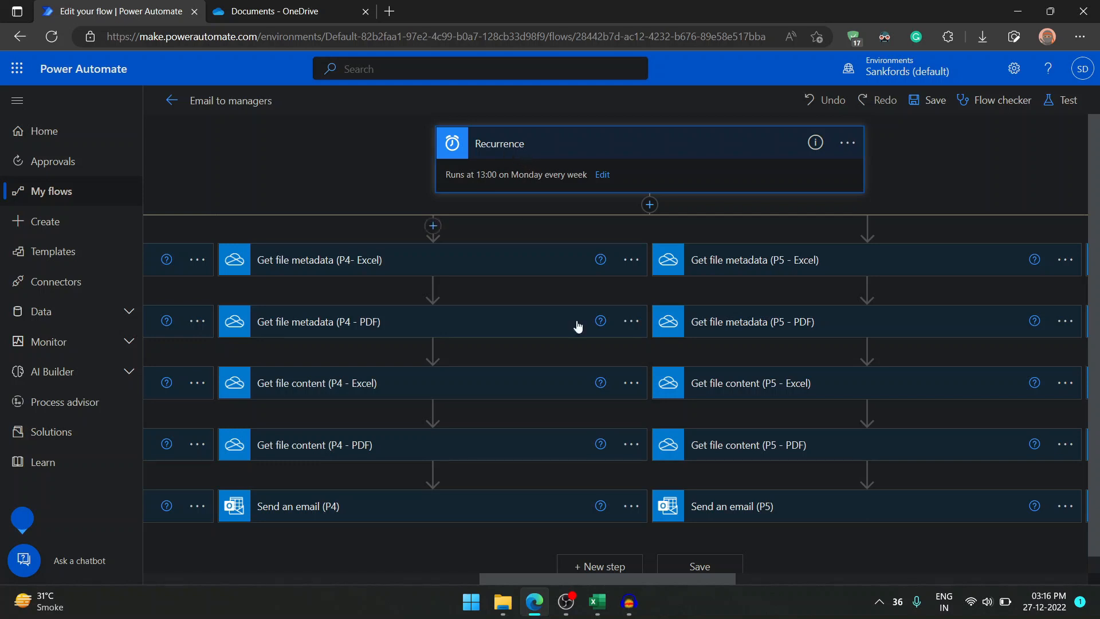
- Inspect the file paths in the P1 branch's Excel Get file metadata and Get file content actions, collapsing each one
drag(621, 579, 236, 558)
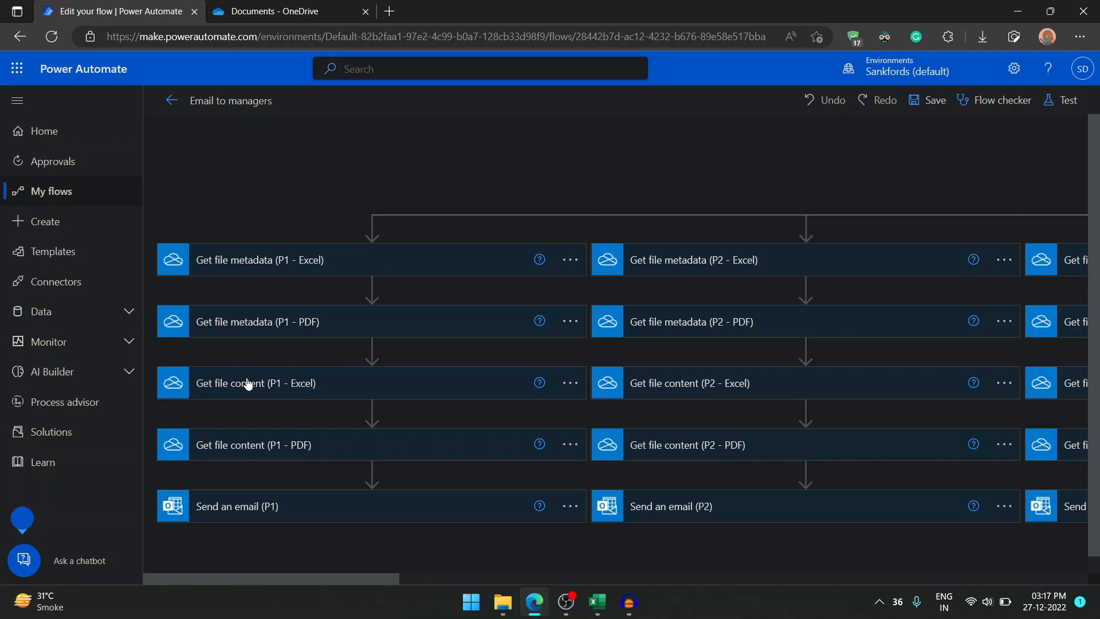
click(245, 262)
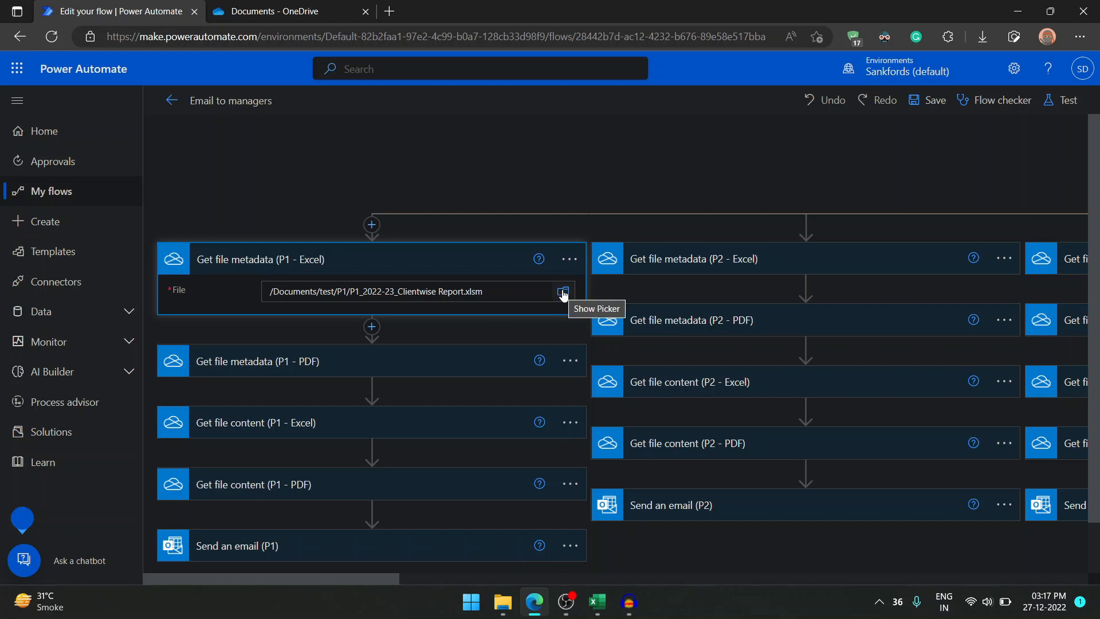
click(248, 260)
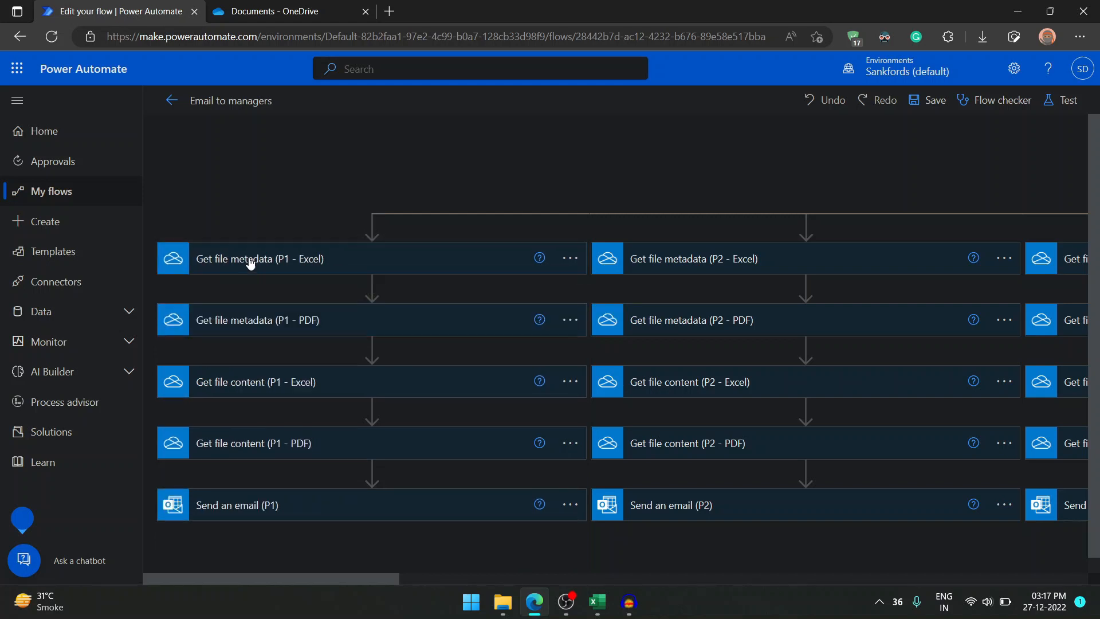
click(229, 393)
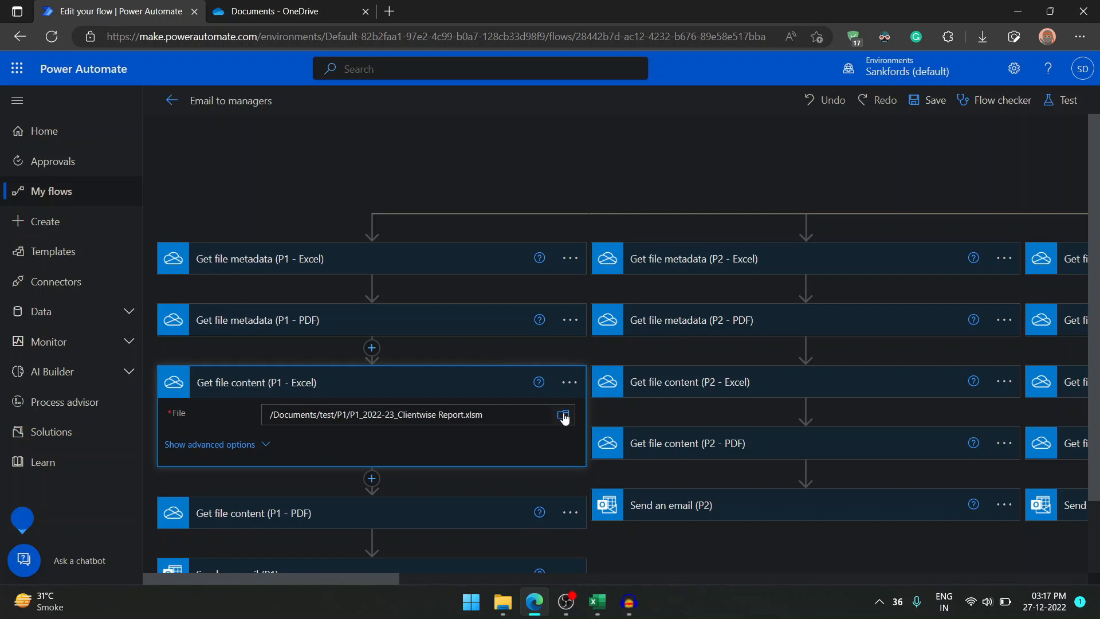
click(248, 382)
- Expand Send an email (P1), review its recipient, subject, body and advanced options including both attachments, and collapse the action
click(256, 491)
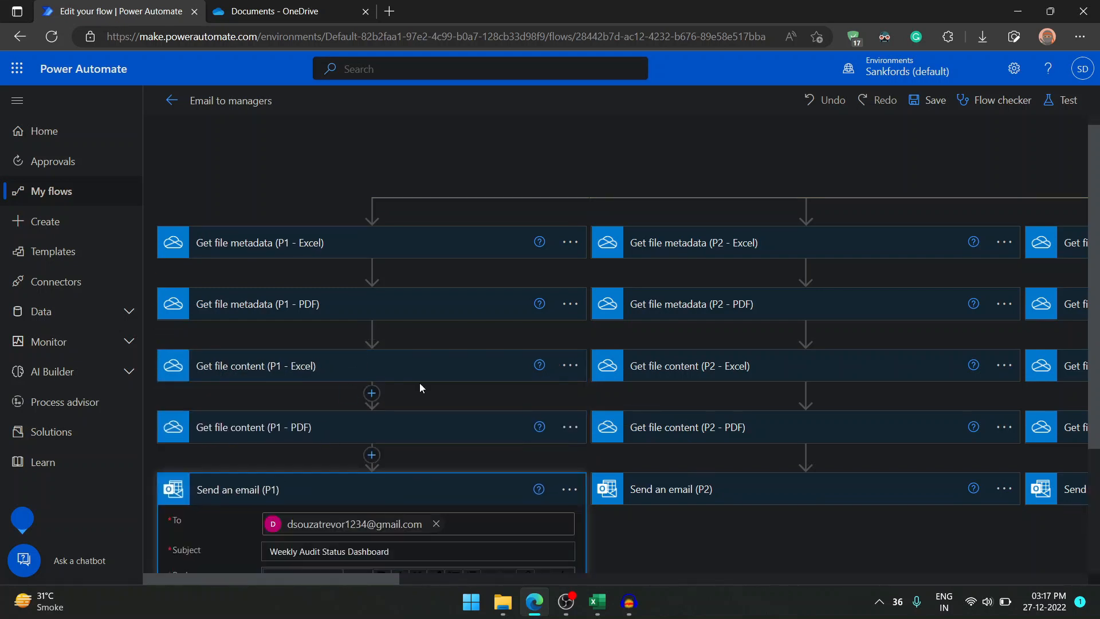
scroll(421, 385, down, 2)
scroll(424, 390, down, 1)
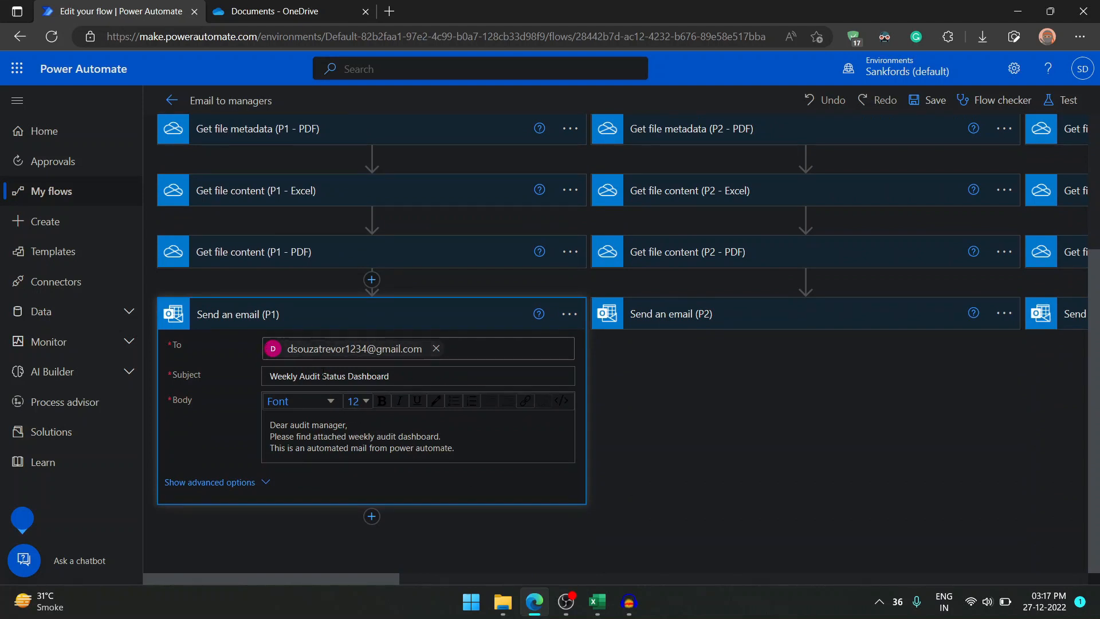
click(267, 482)
scroll(391, 386, down, 4)
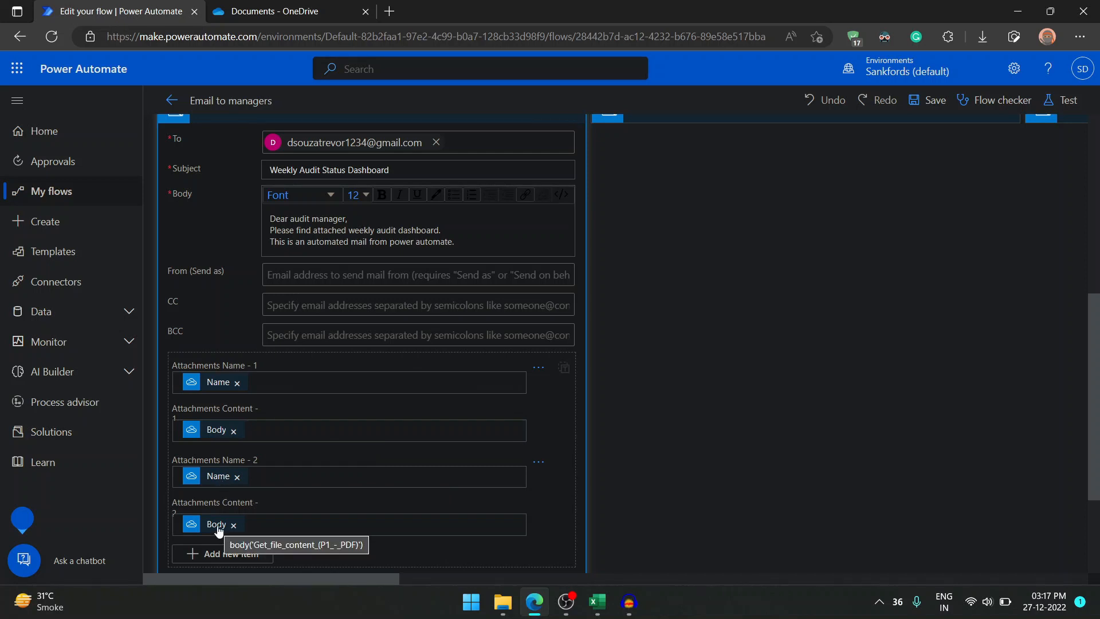
scroll(382, 364, down, 2)
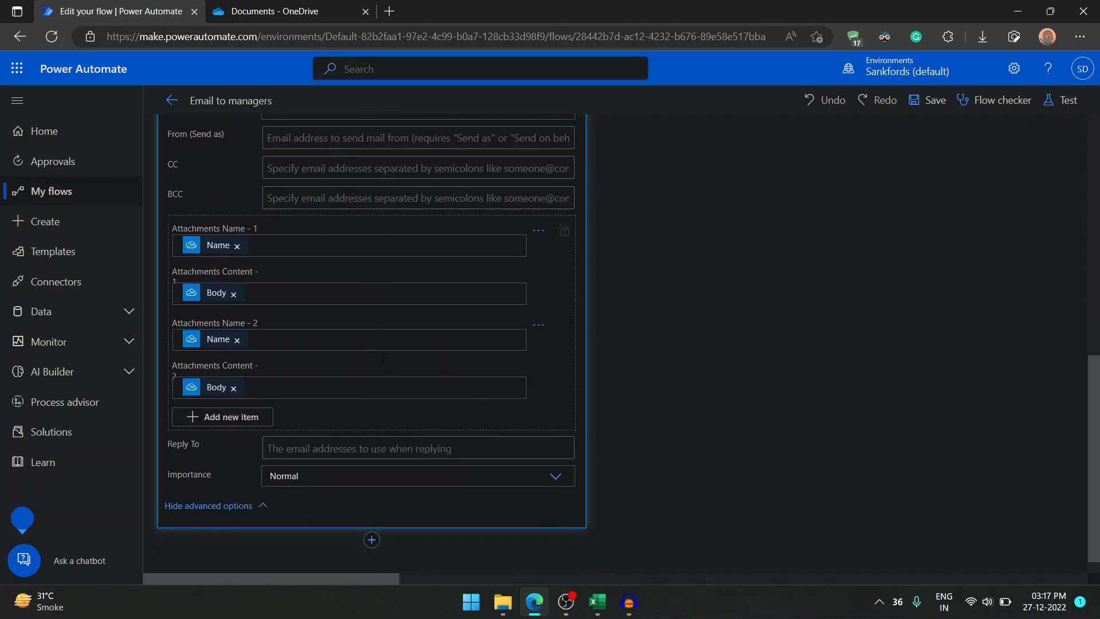
scroll(386, 359, up, 5)
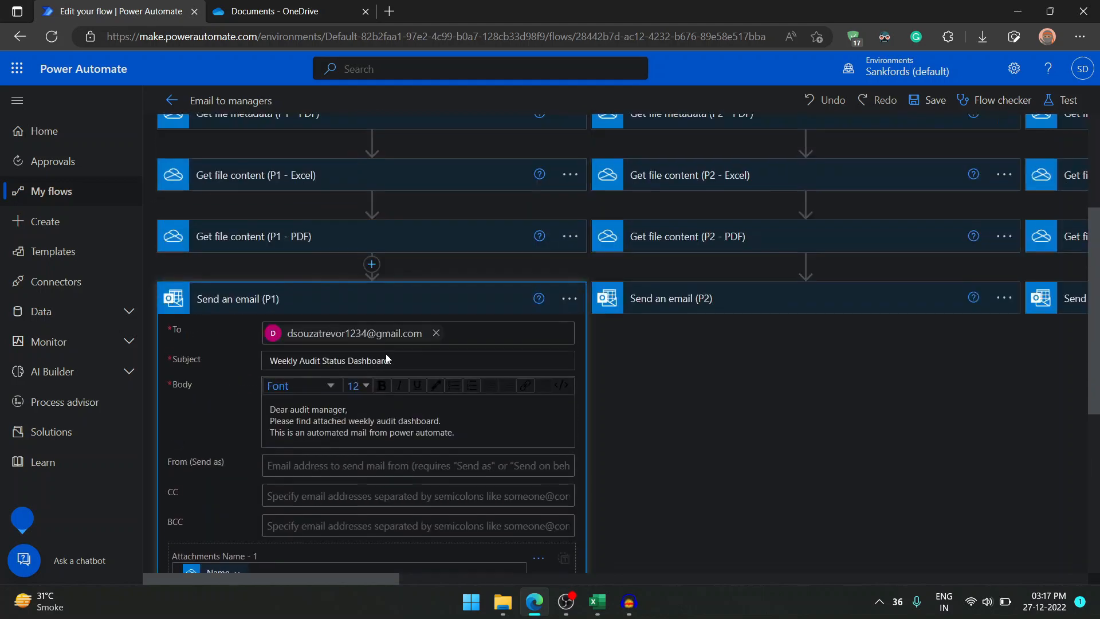
click(269, 319)
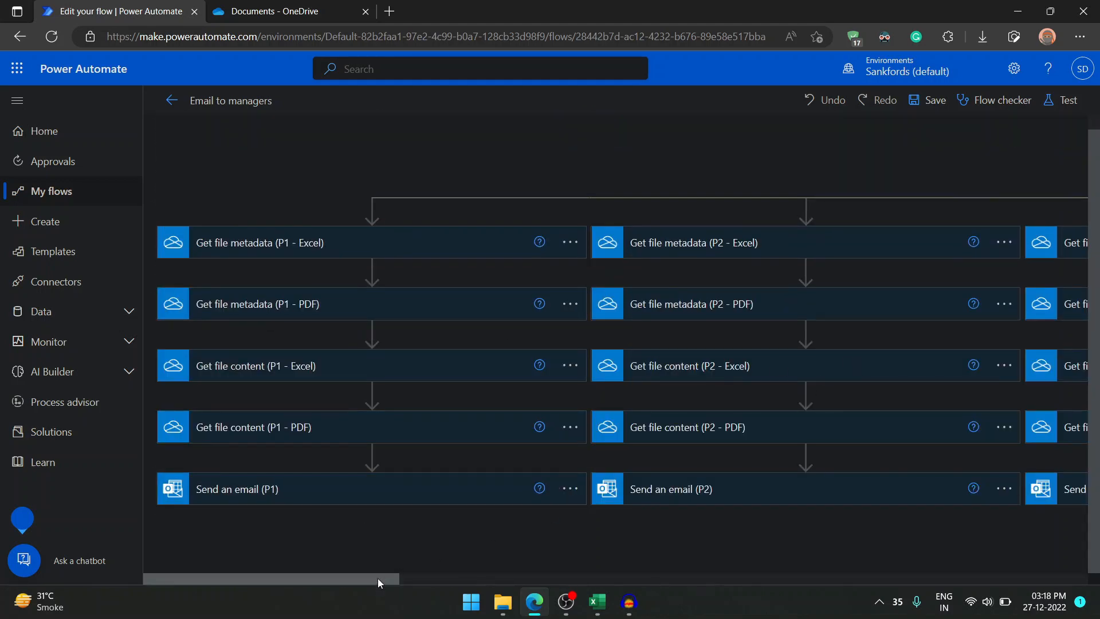
- Look over the remaining parallel branches of the Email to managers flow
drag(377, 579, 707, 600)
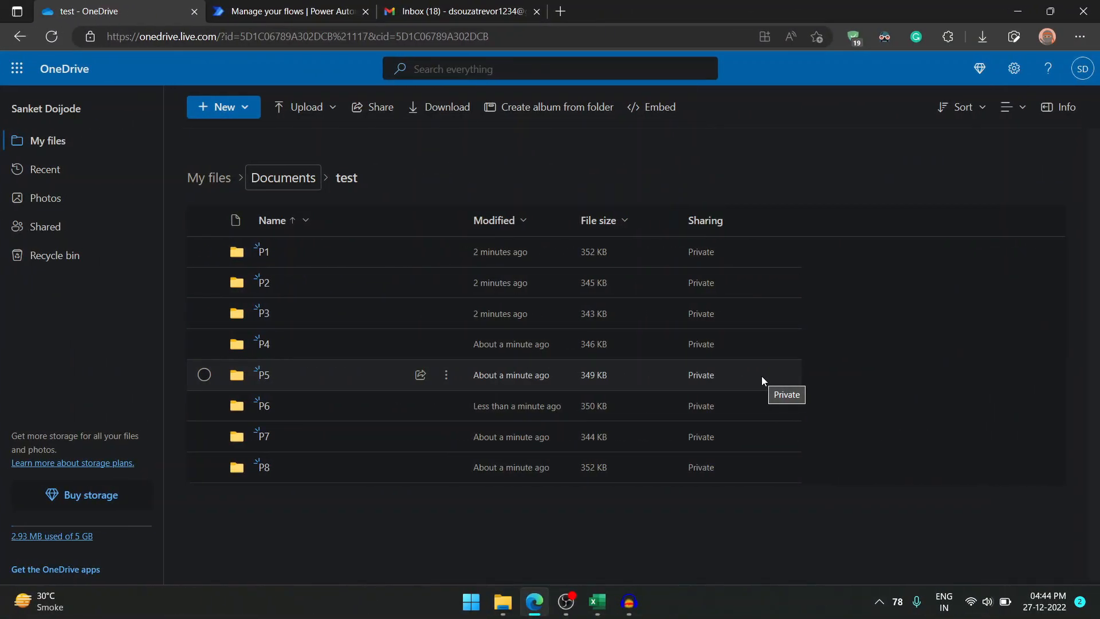
- Open the Email to Co-Ordinator flow for editing in Power Automate and run it as a manual test
click(317, 15)
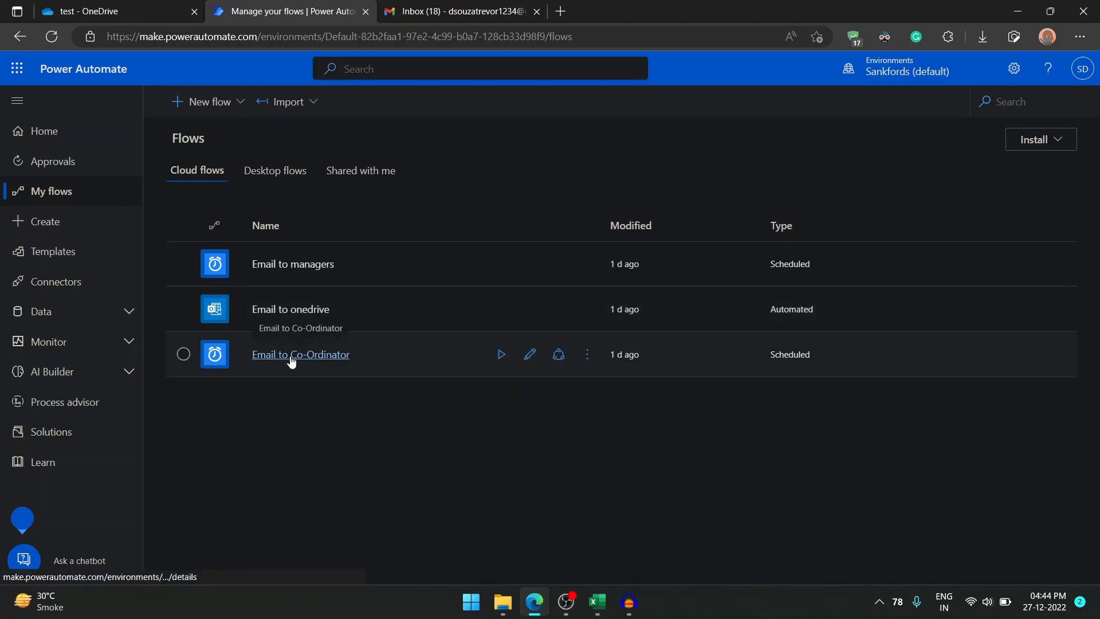
click(528, 356)
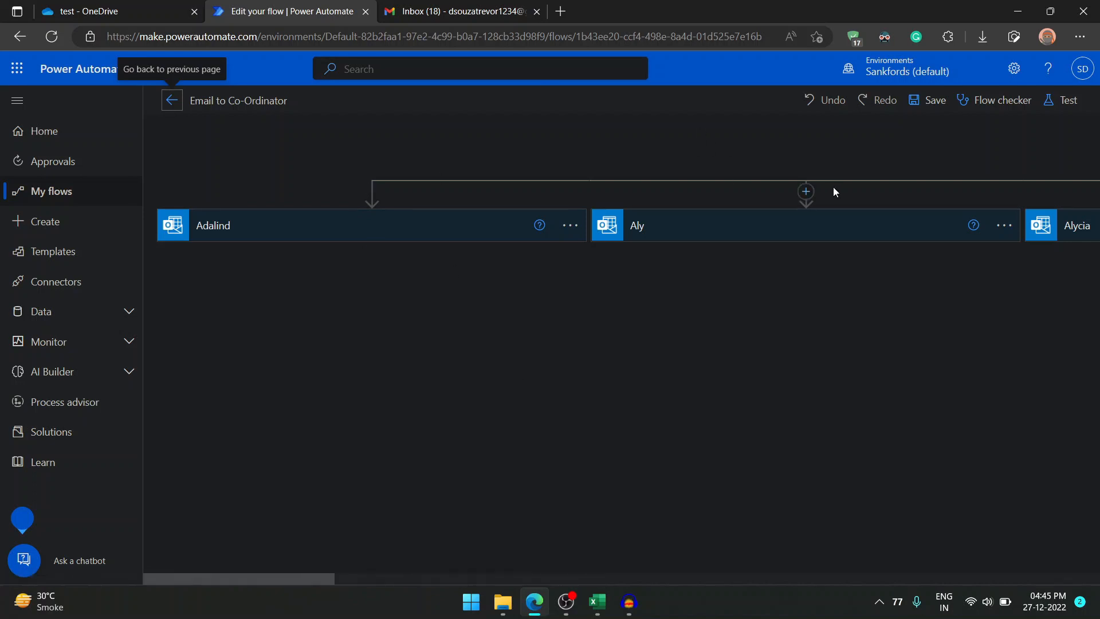
click(1047, 101)
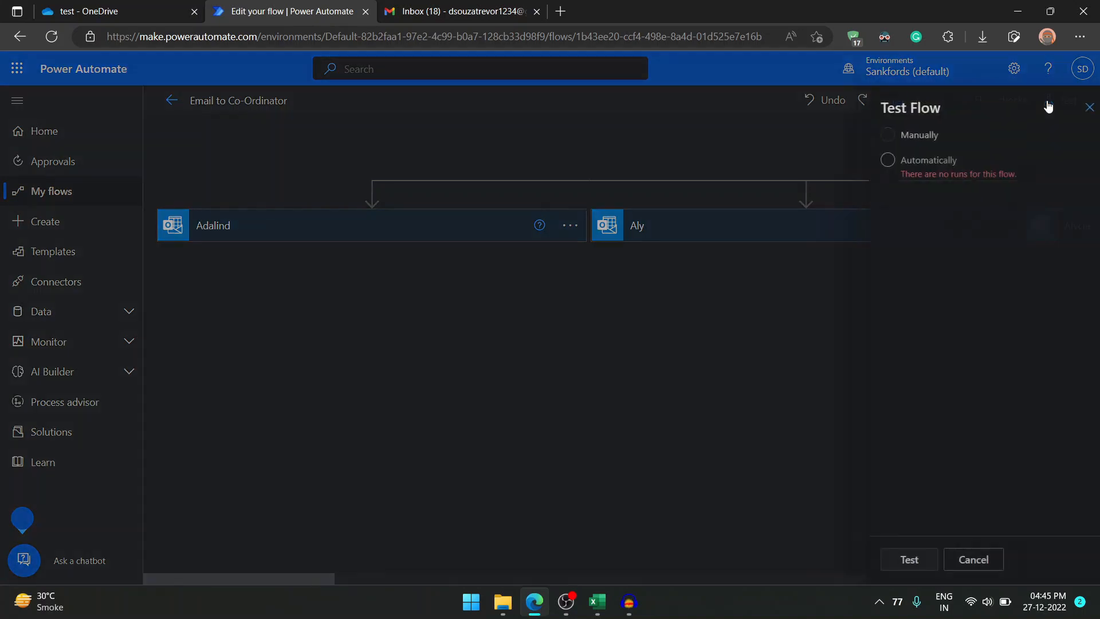
click(877, 137)
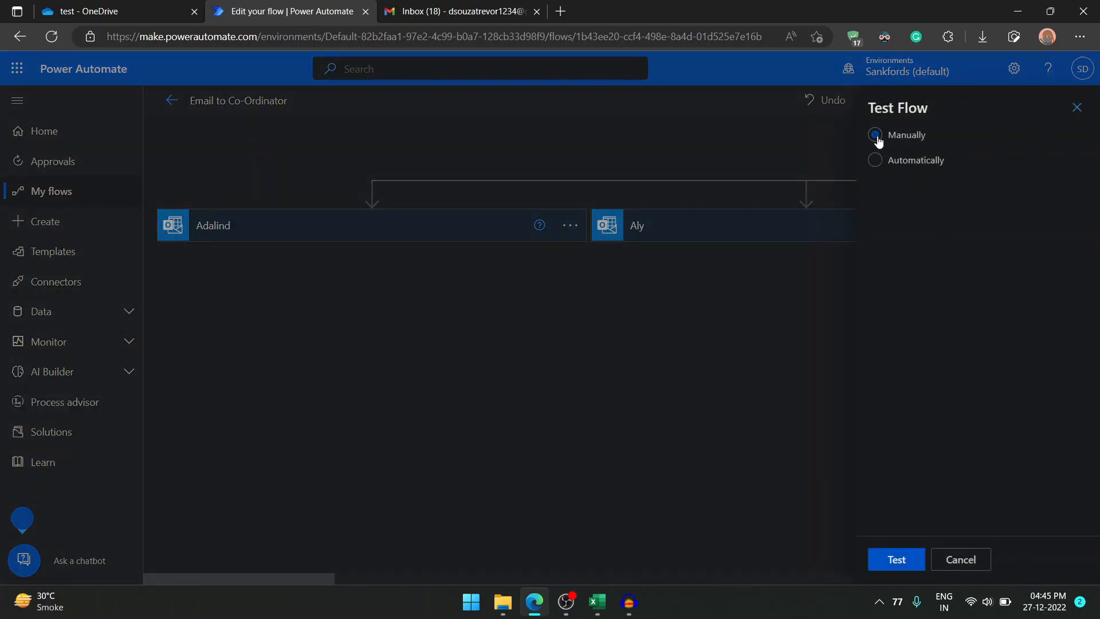
click(894, 564)
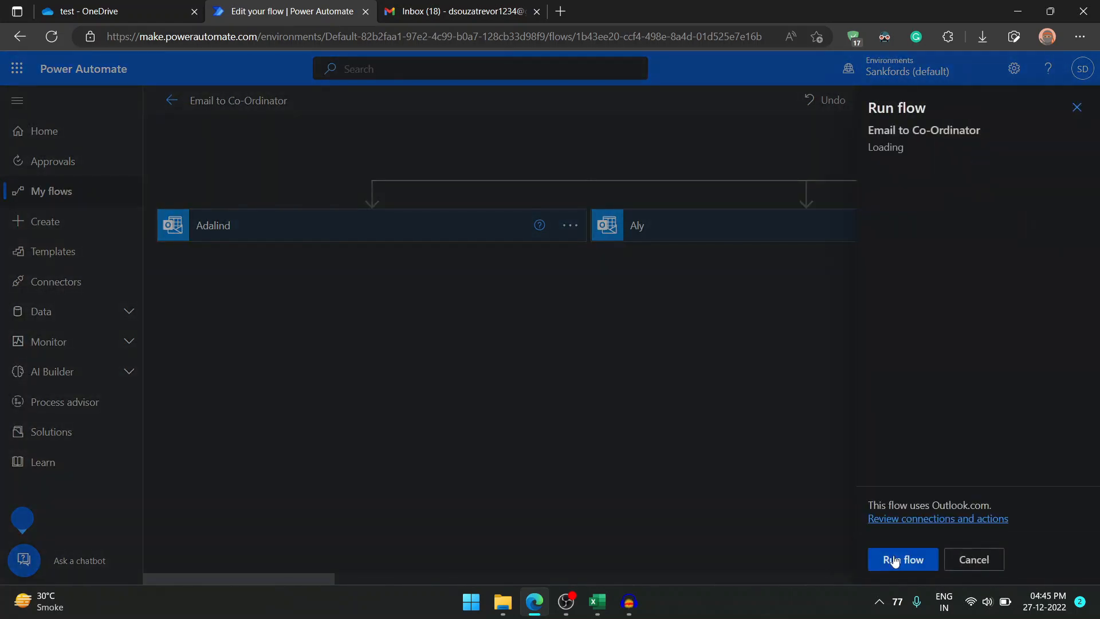
click(897, 562)
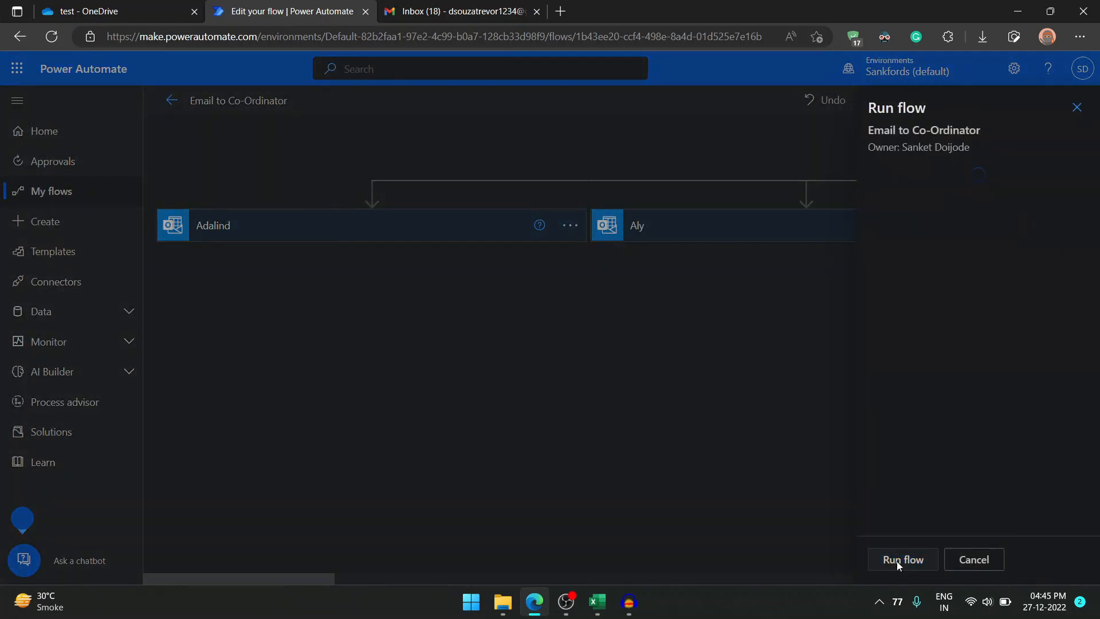
click(480, 13)
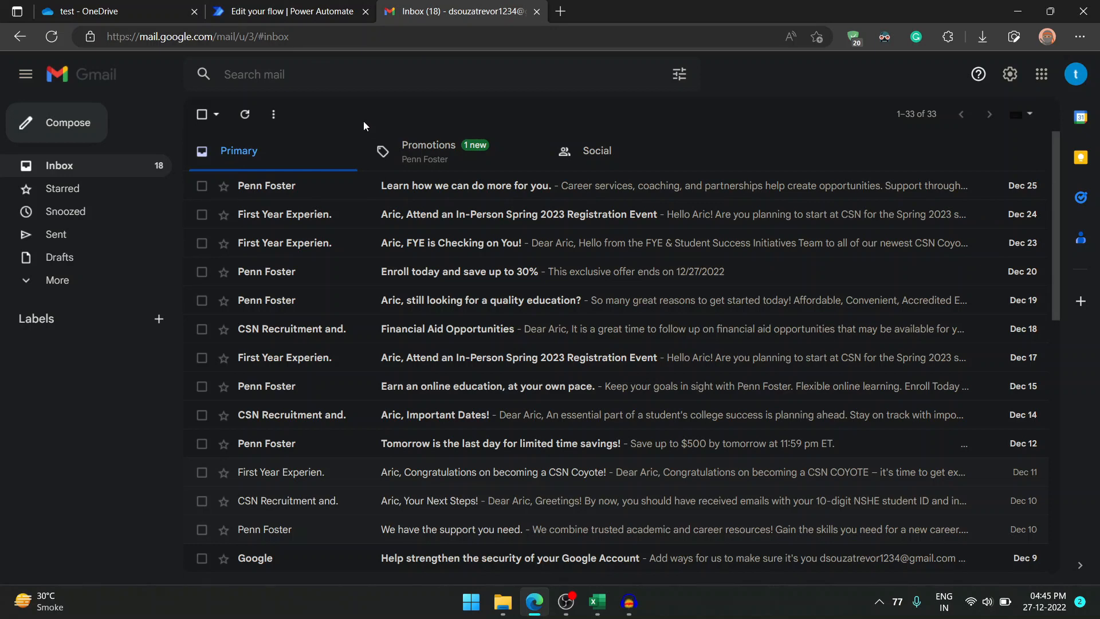
click(316, 13)
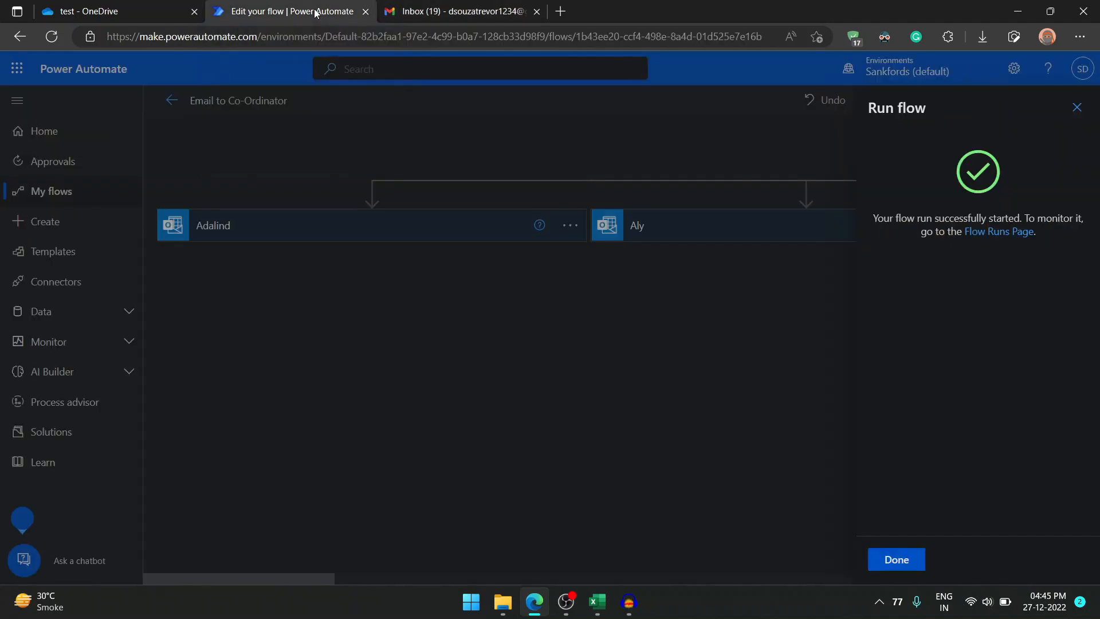
click(911, 560)
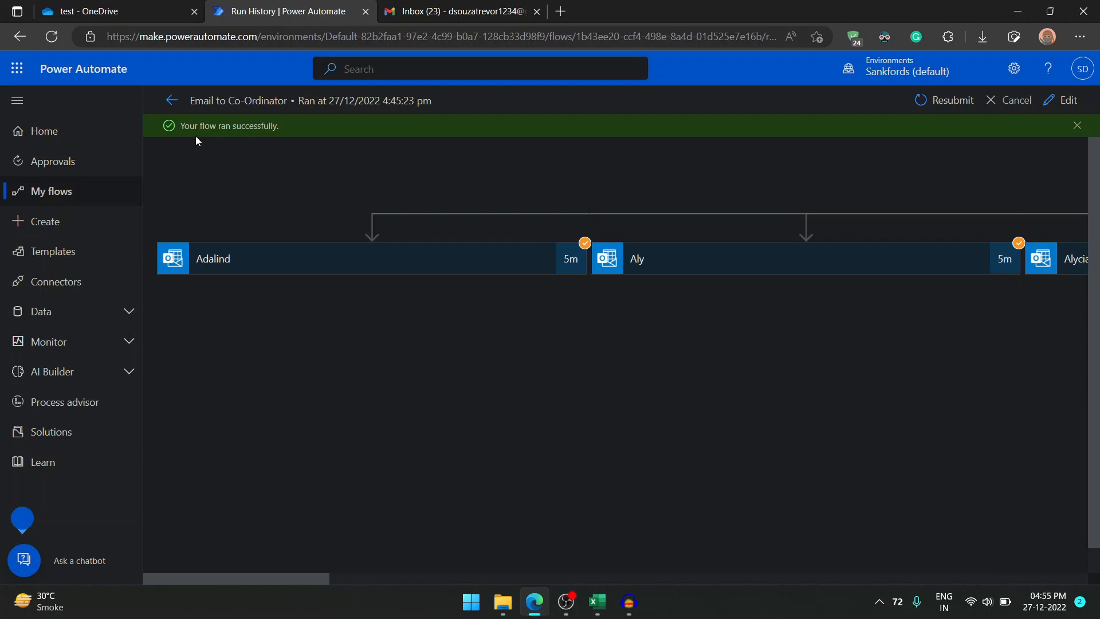
- Switch to Gmail, read the Reminder : Update on Audit Dashboard emails sent by the flow, and return to My flows in Power Automate
click(458, 11)
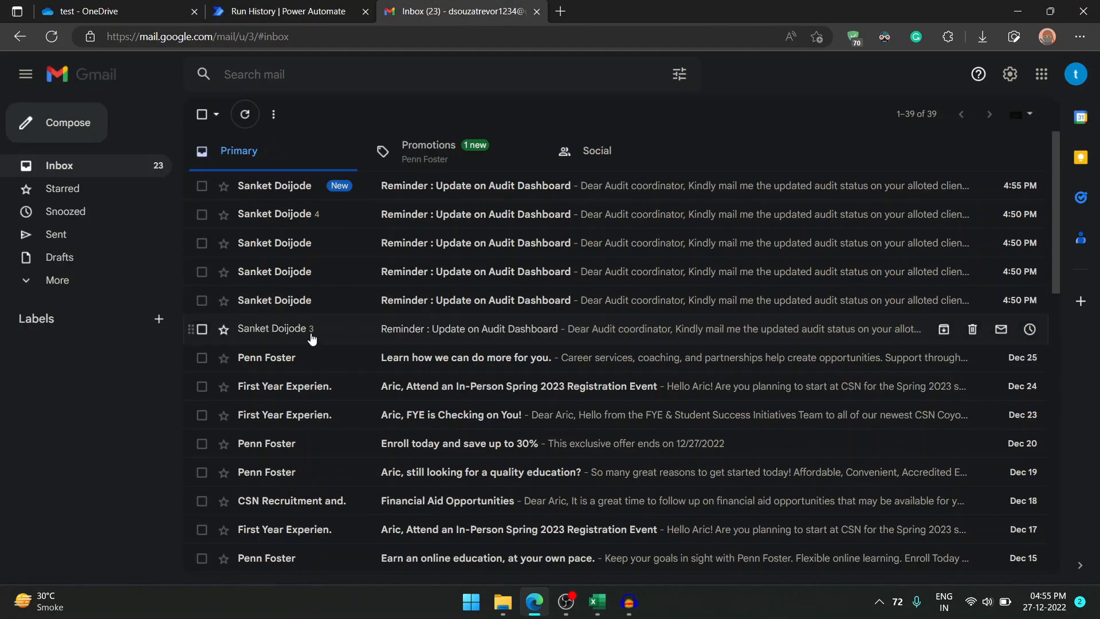
click(314, 333)
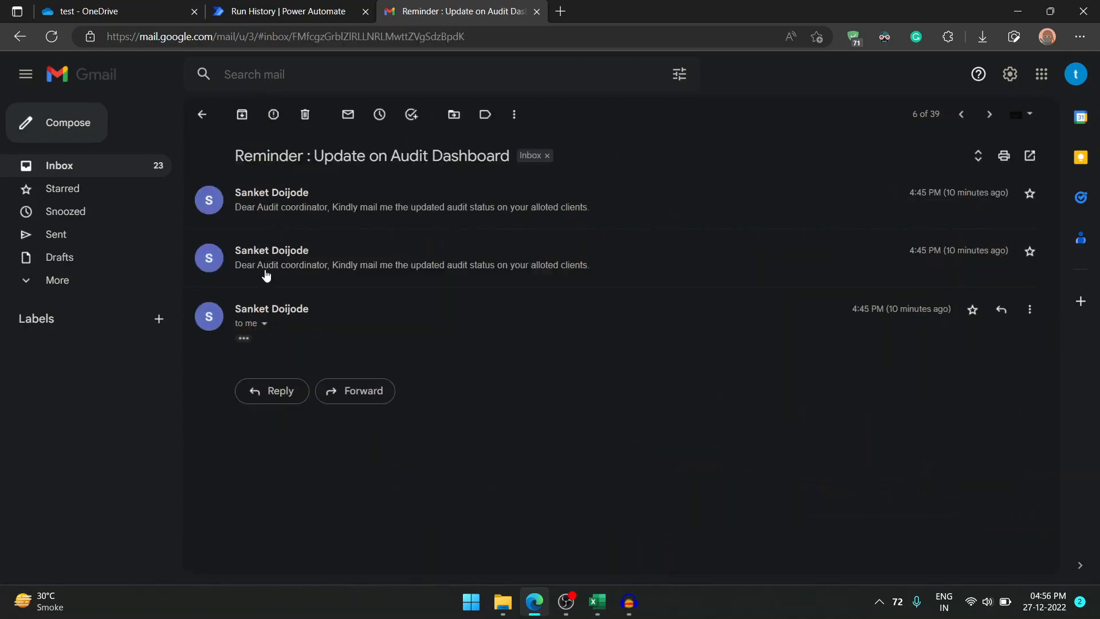
click(265, 215)
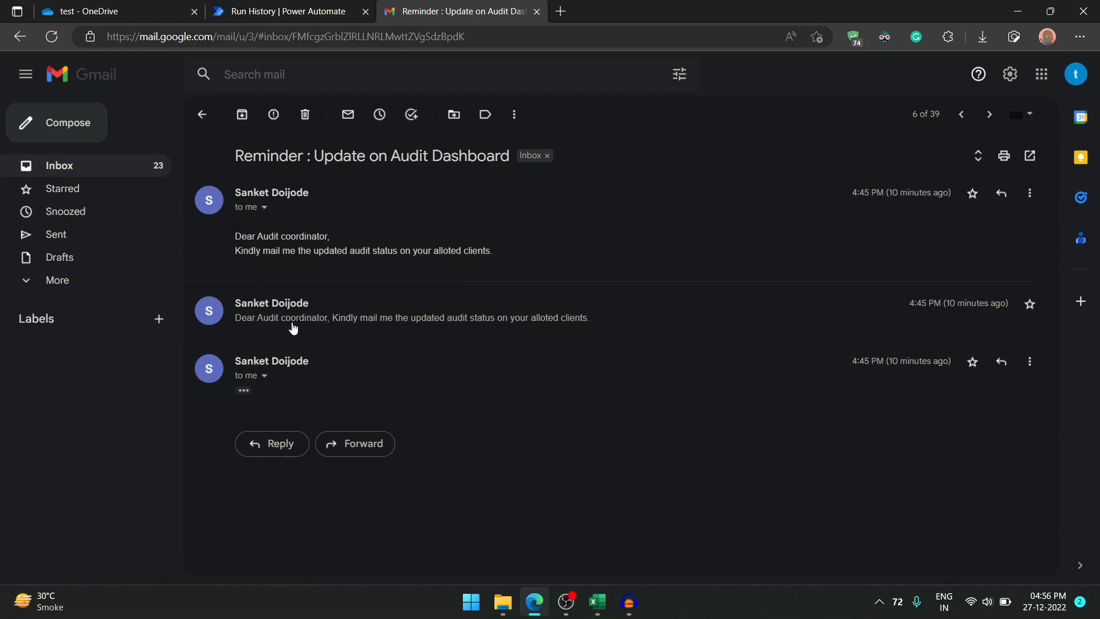
click(202, 114)
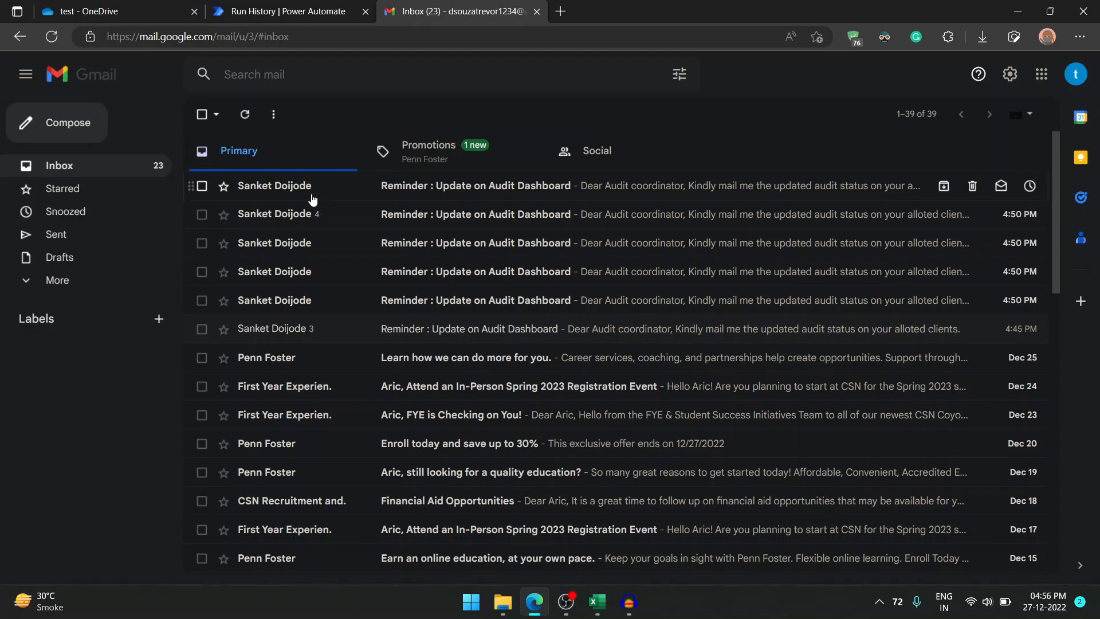
click(285, 11)
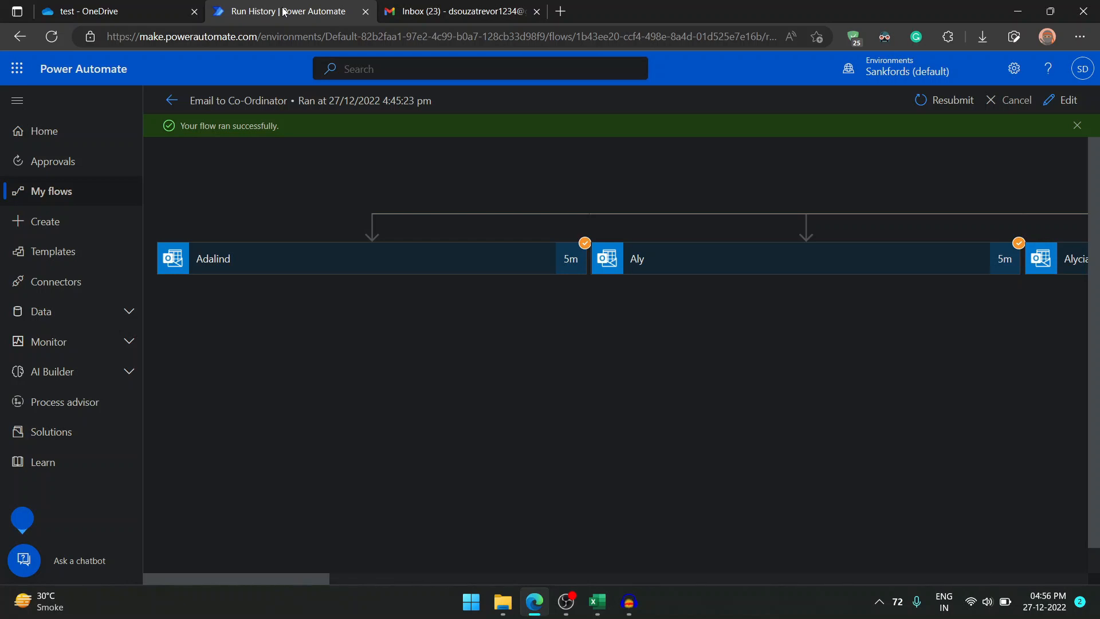
click(123, 197)
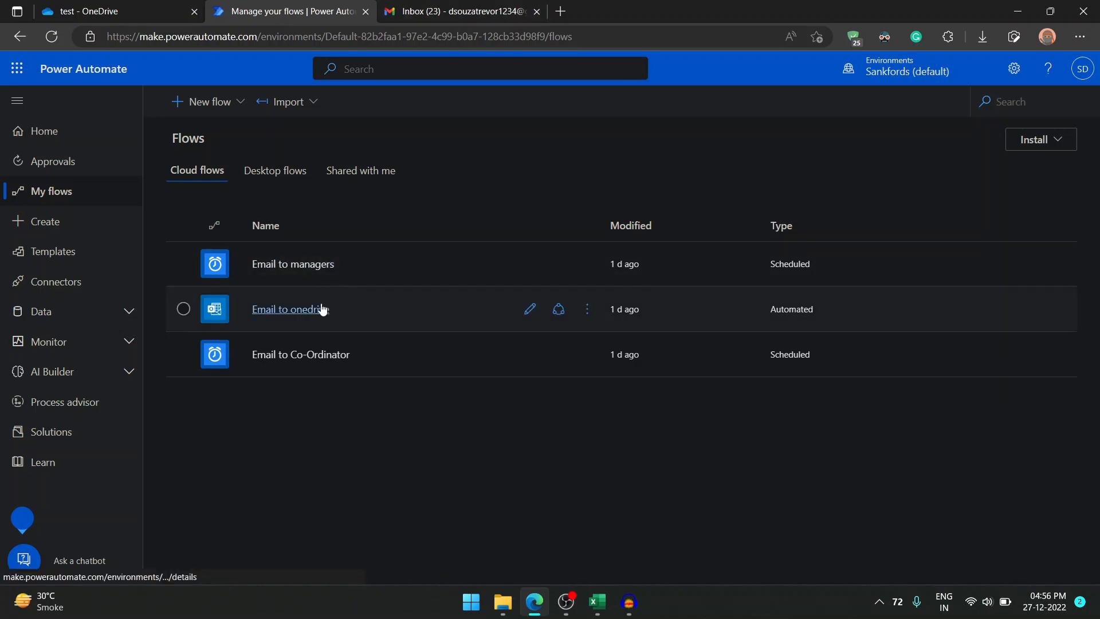
- In Gmail, compose a message to the audit mailbox's e-mail address with subject "Audit status for FY 22-23" and body "PFA"
click(440, 10)
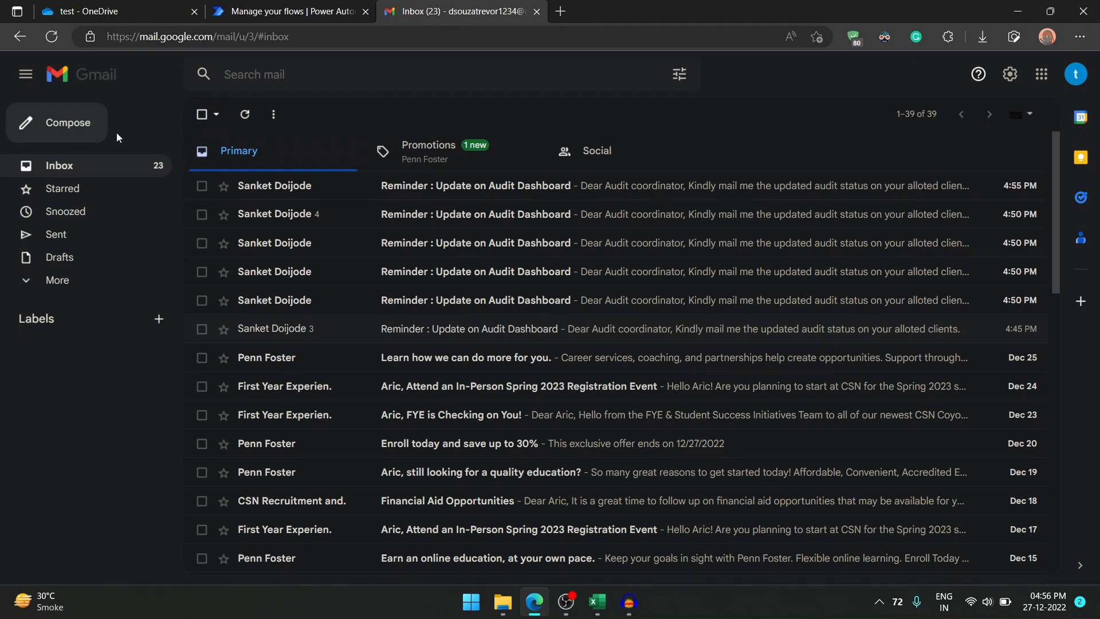
click(86, 132)
click(674, 250)
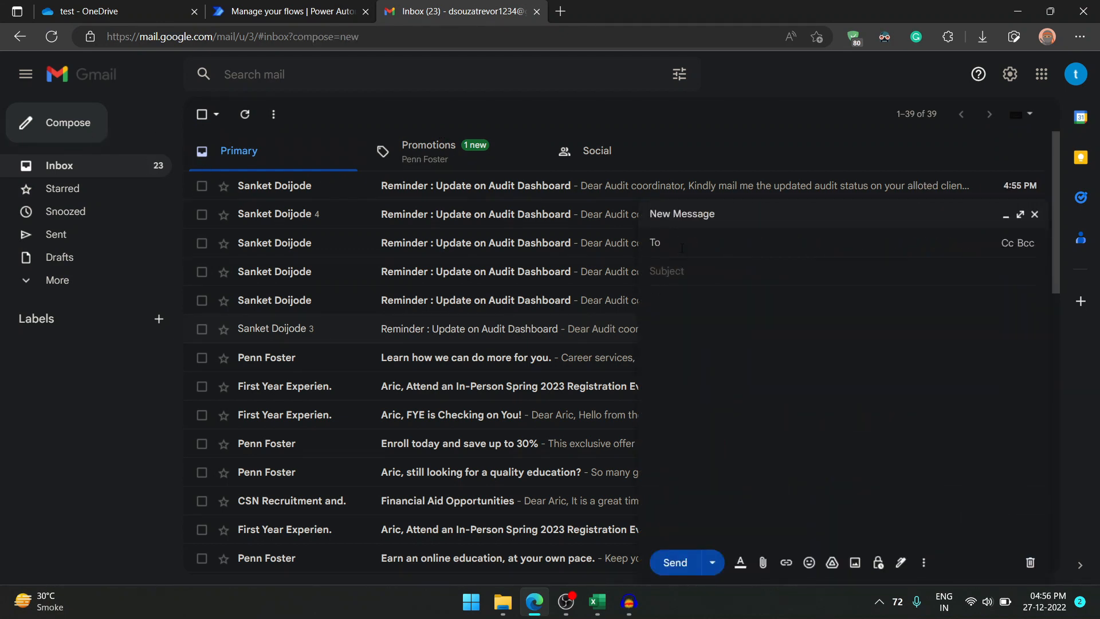
text(sanket)
key(Return)
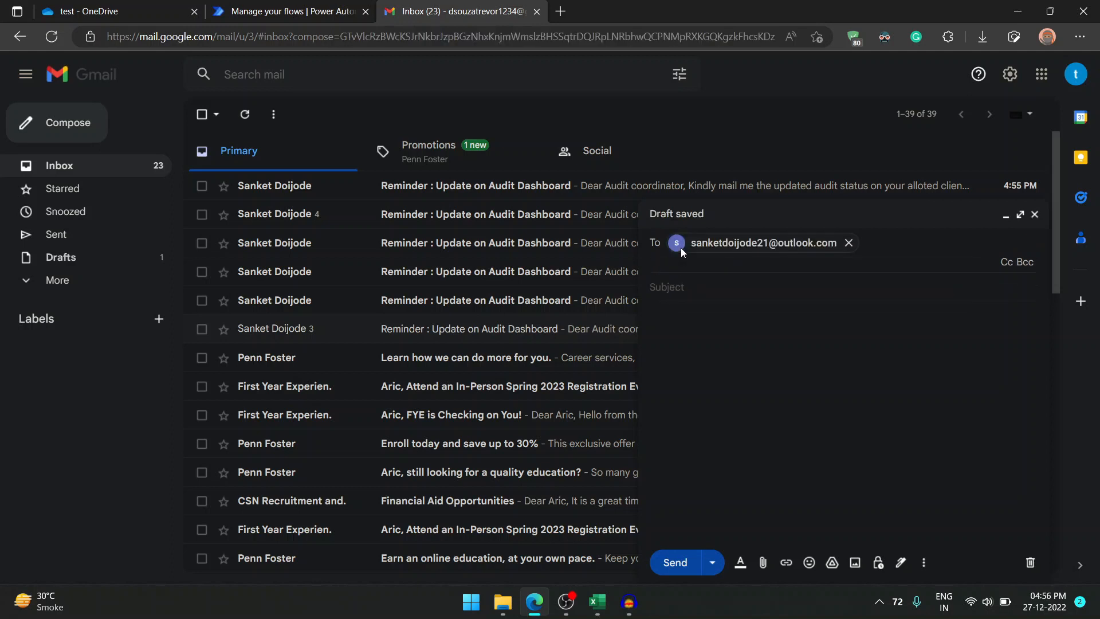
click(689, 294)
text(Audit)
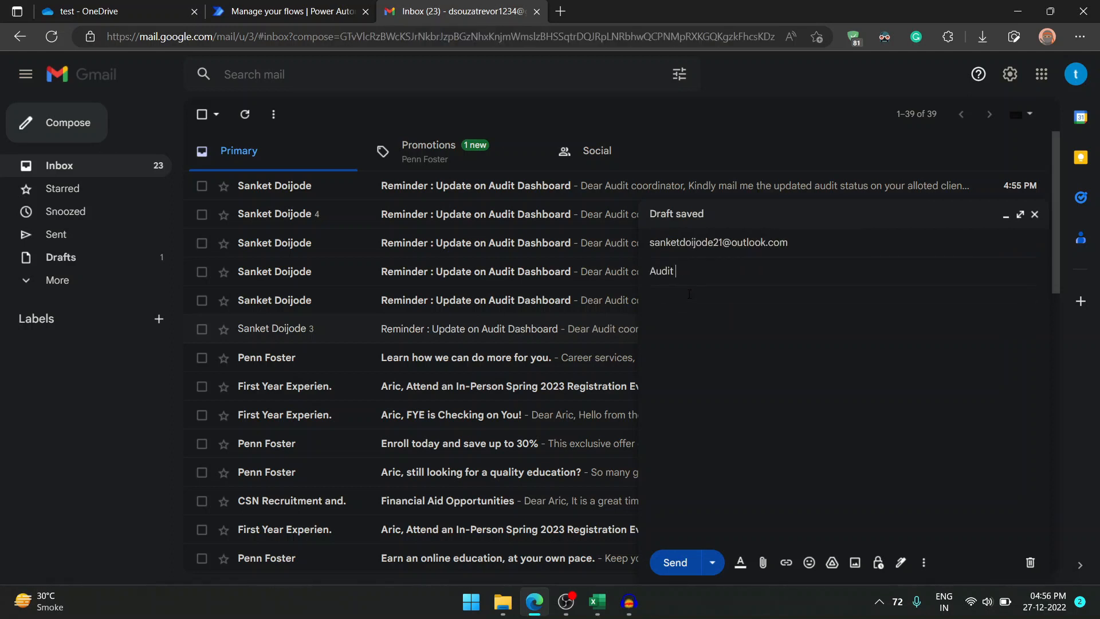
text( status for FY 22-12)
key(BackSpace)
text(23)
click(689, 294)
text(PFA)
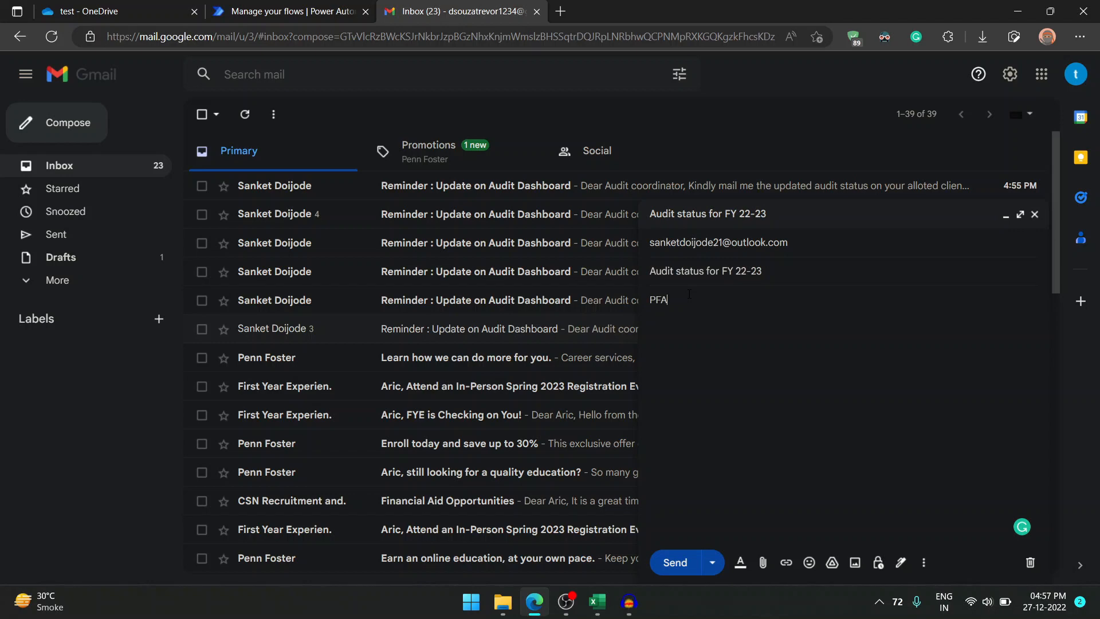
- Attach all the Audit Dashboard co-ordinator workbooks from the Dashboard folder's Individual list subfolder to the message and send it
key(alt+Tab)
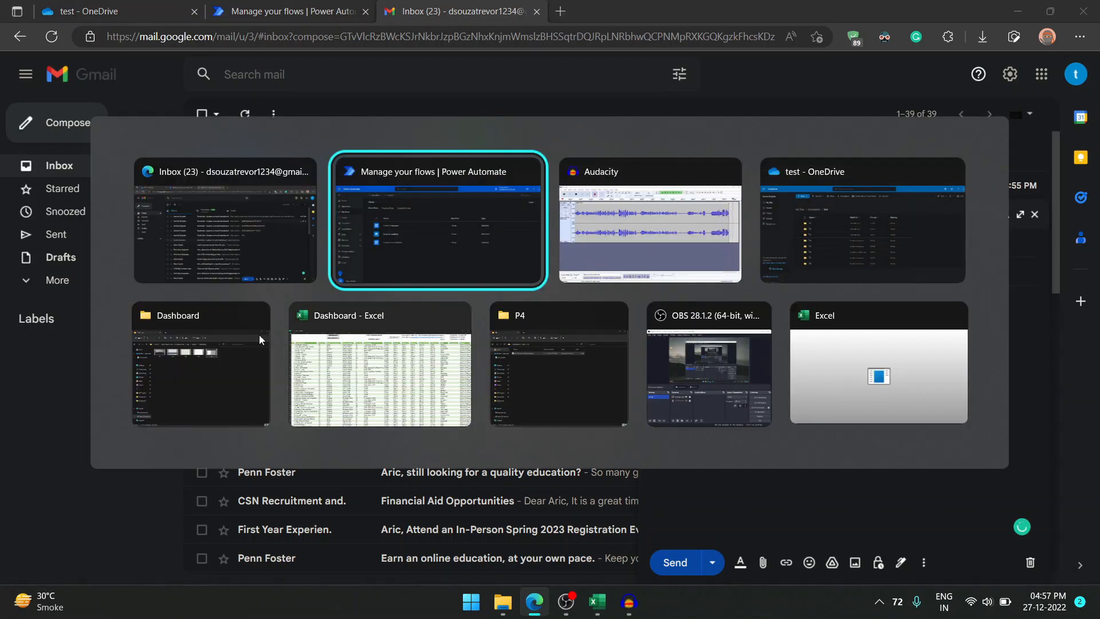
click(541, 363)
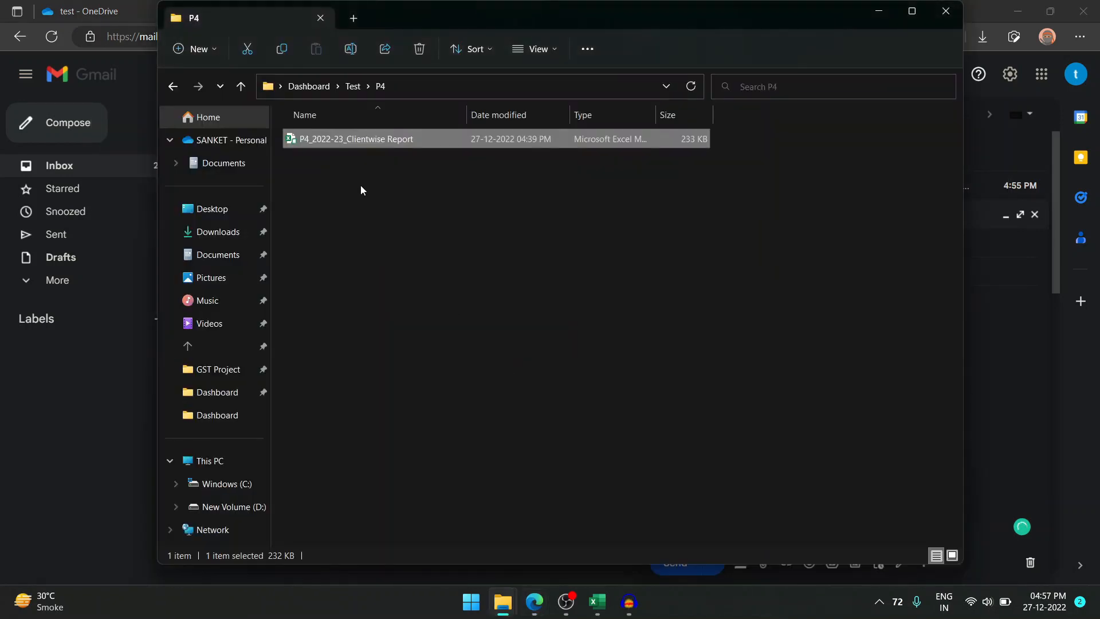
click(308, 87)
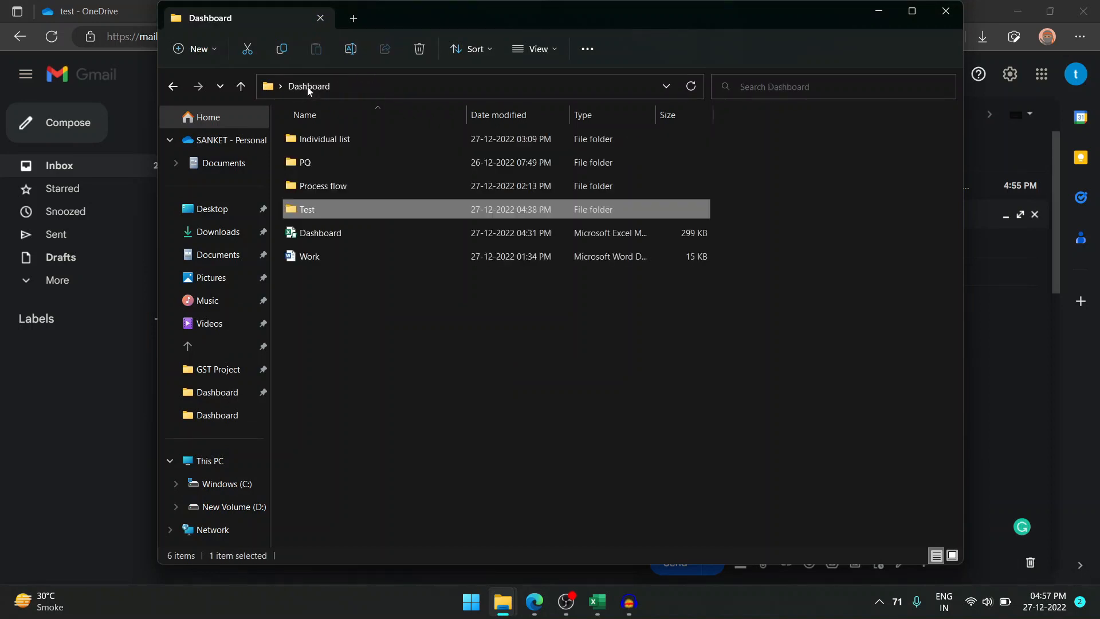
double_click(324, 142)
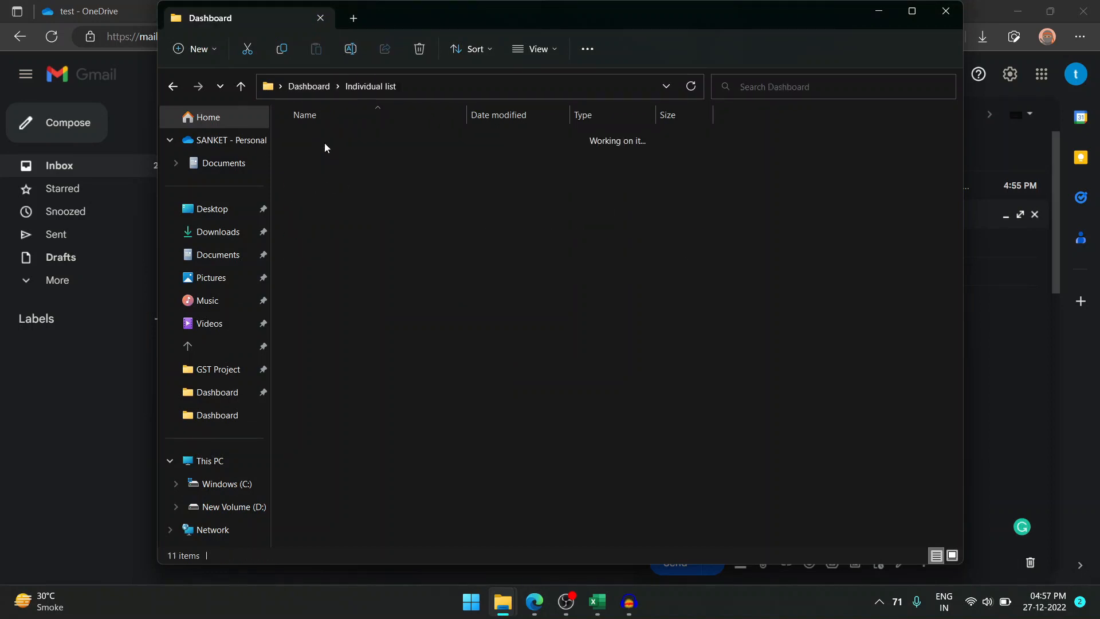
click(349, 170)
key(ctrl+a)
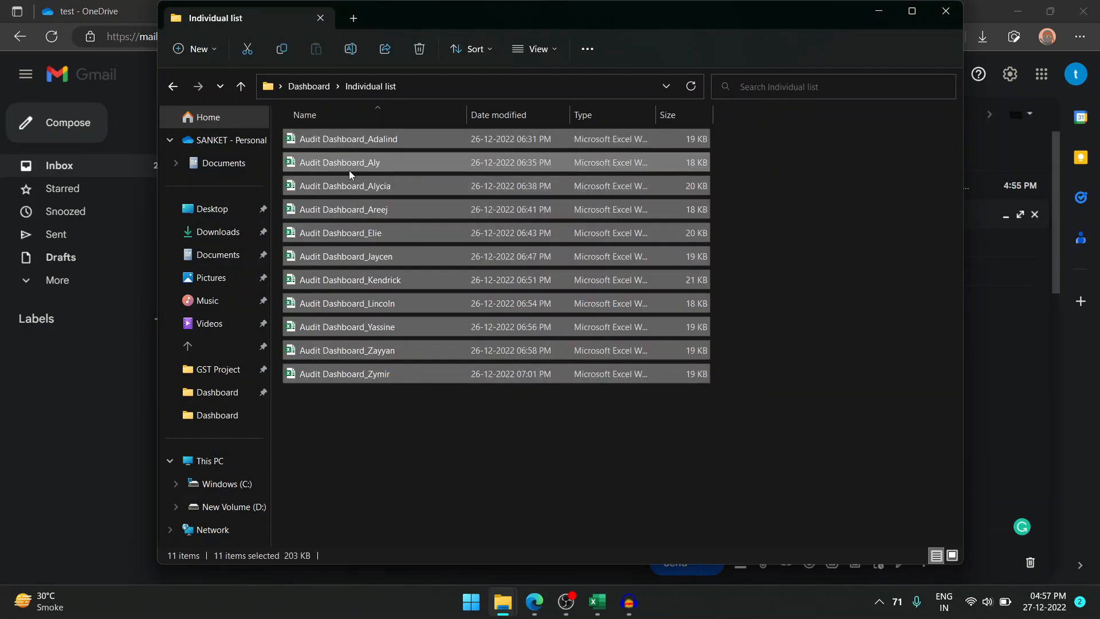
key(alt+Tab)
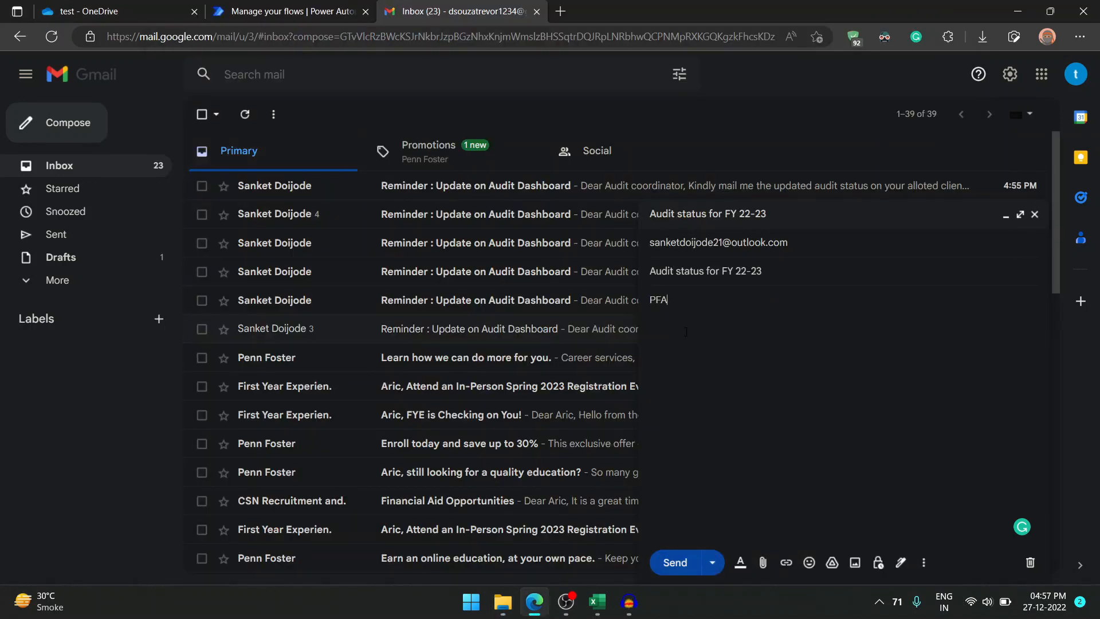
key(ctrl+v)
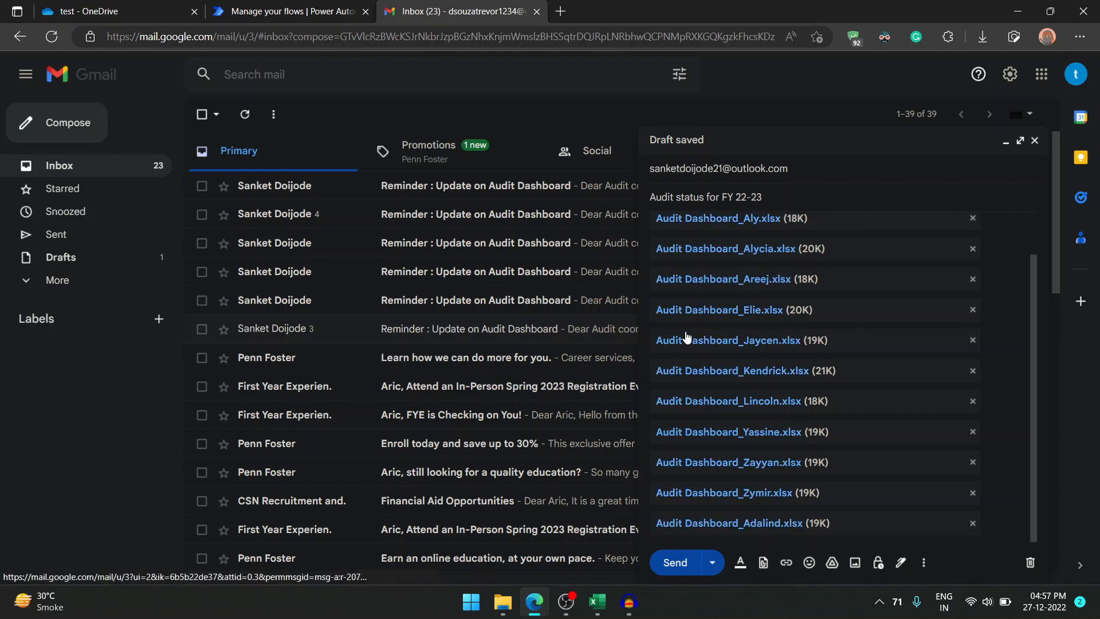
scroll(761, 294, up, 2)
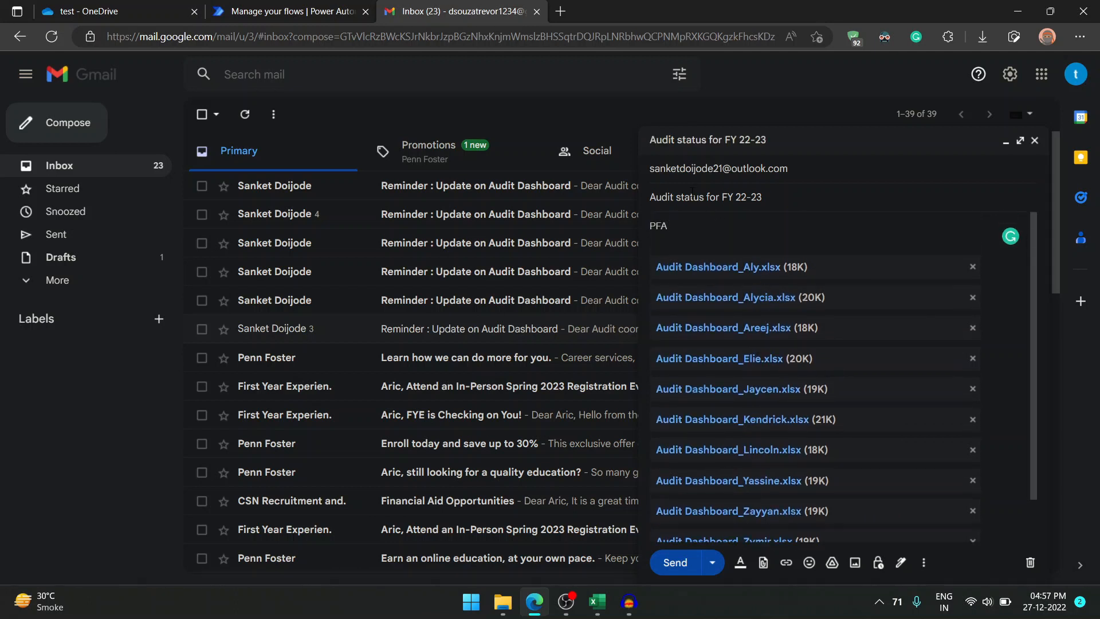
mouse_move(685, 169)
click(677, 565)
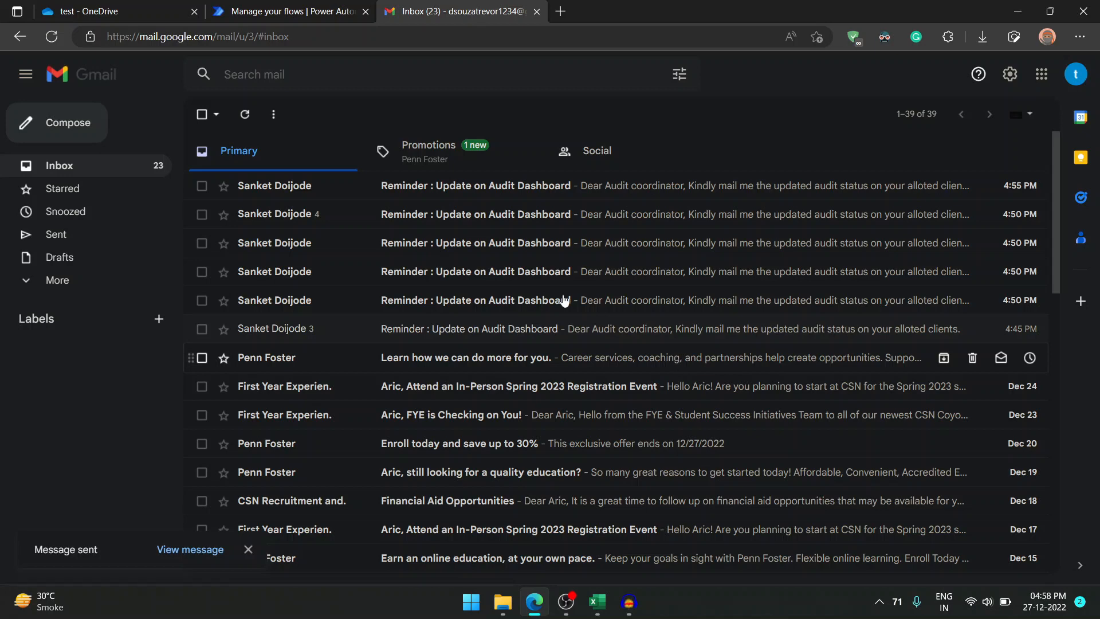
- Switch to Power Automate, open the Email to onedrive flow's run history, and refresh it to check the latest run's status
click(295, 11)
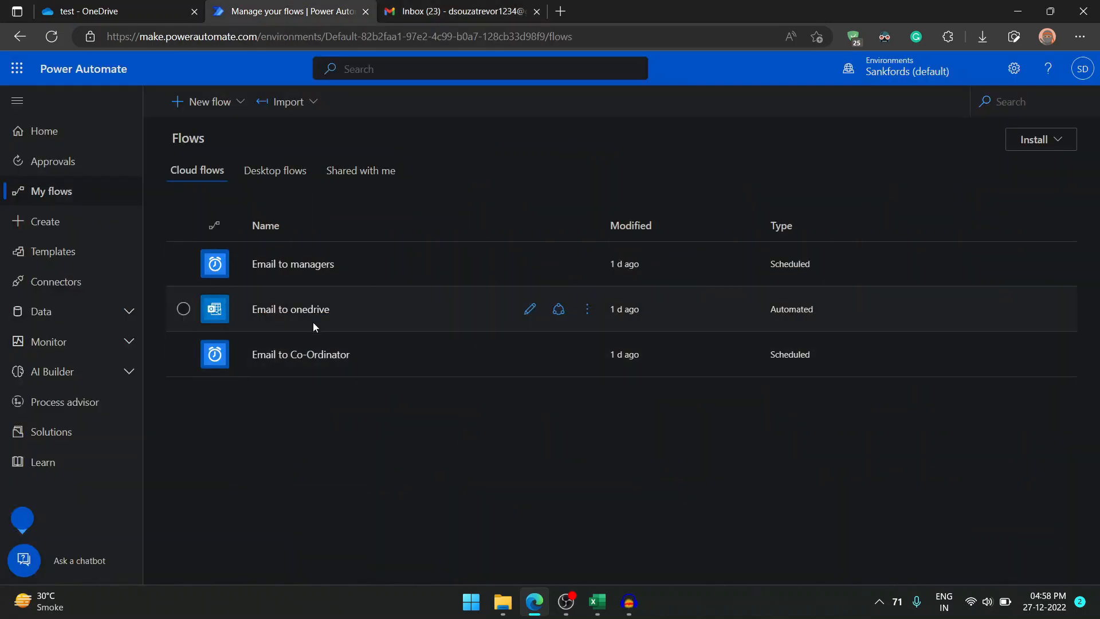
click(586, 309)
click(637, 432)
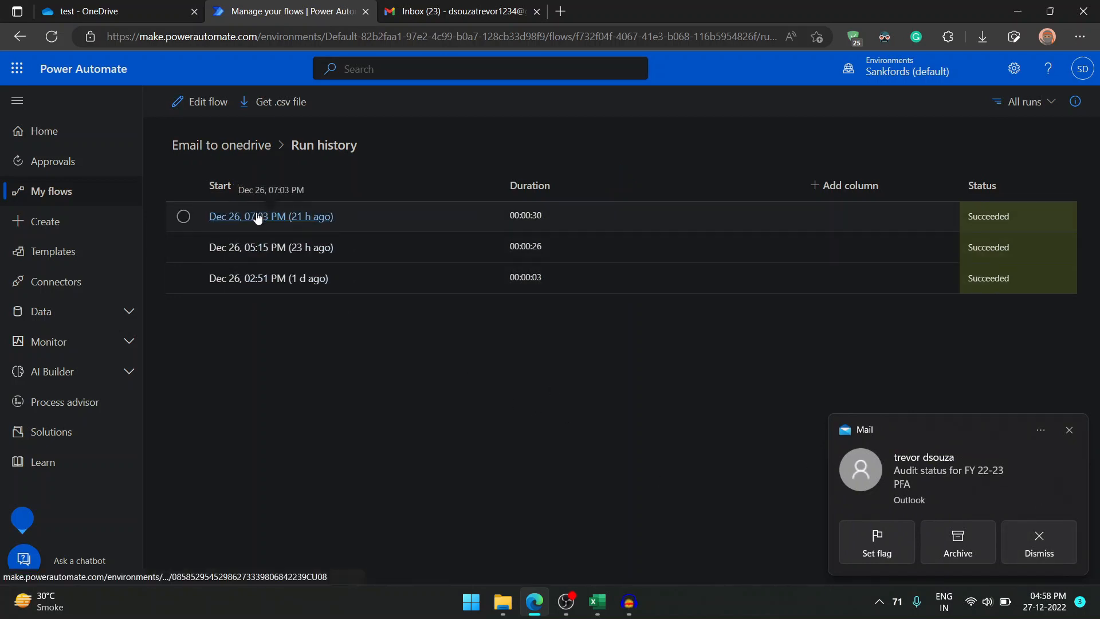
click(51, 43)
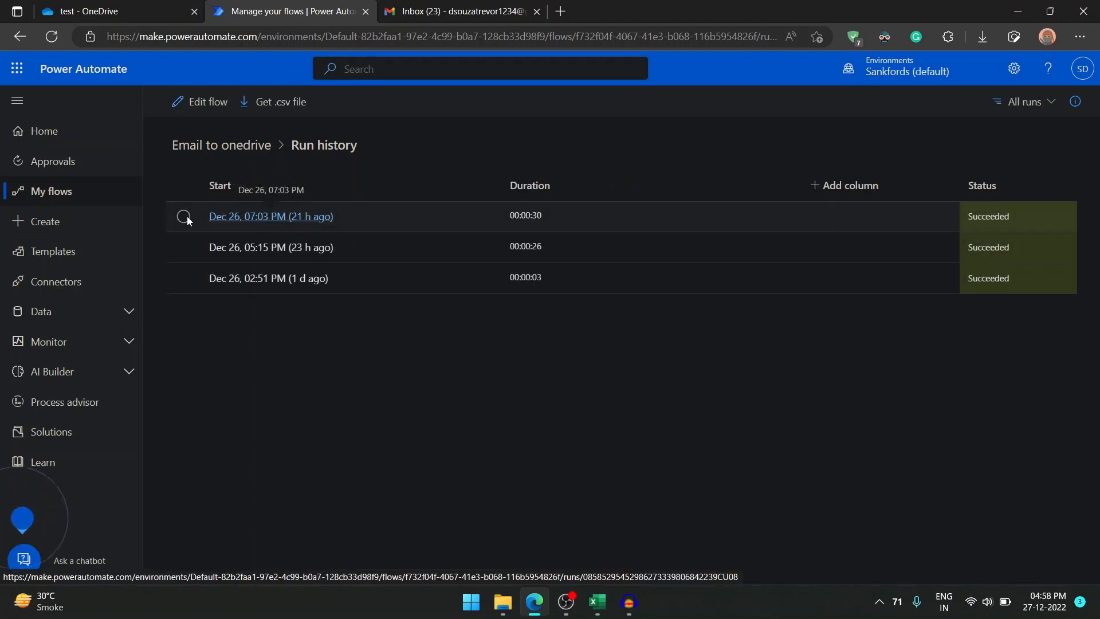
click(52, 36)
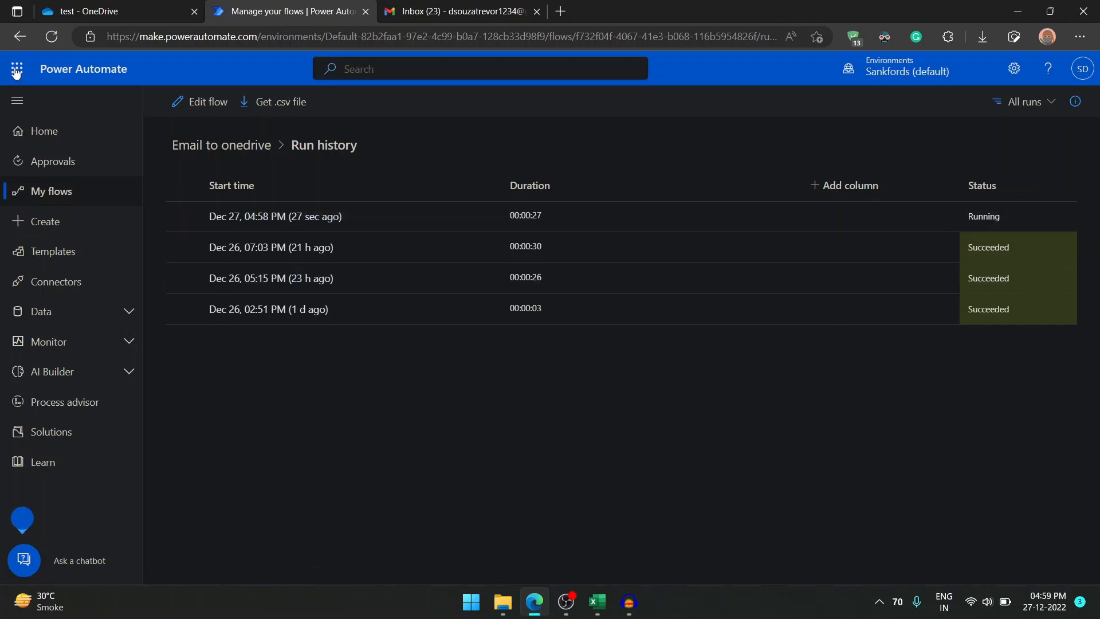
click(50, 44)
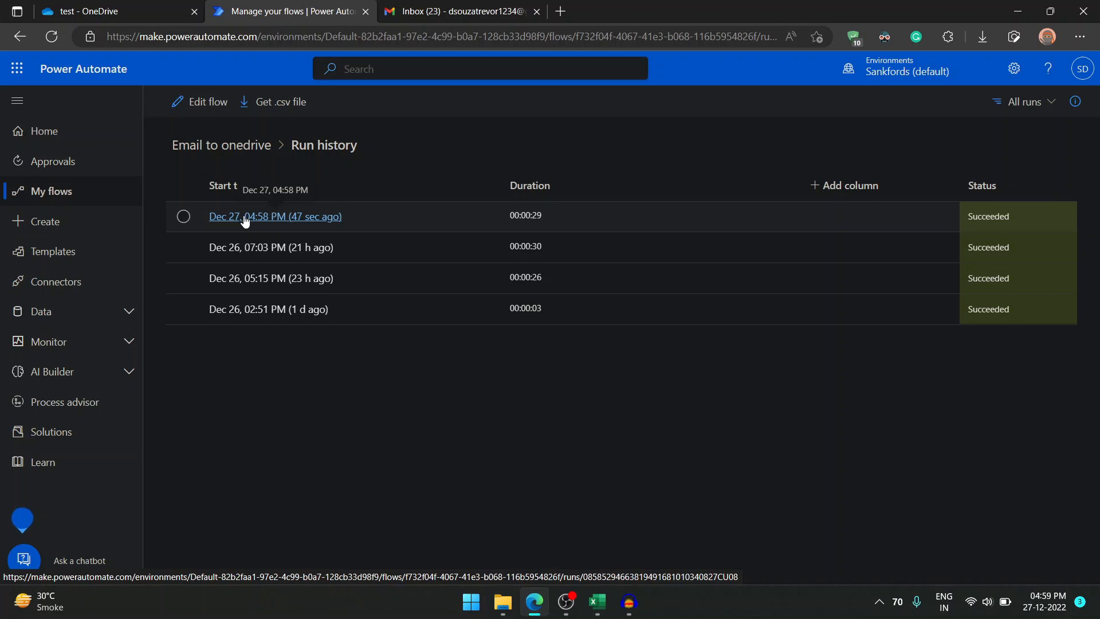
- Switch to OneDrive and examine the attachments saved in the Power Automate subfolder of Documents
click(121, 13)
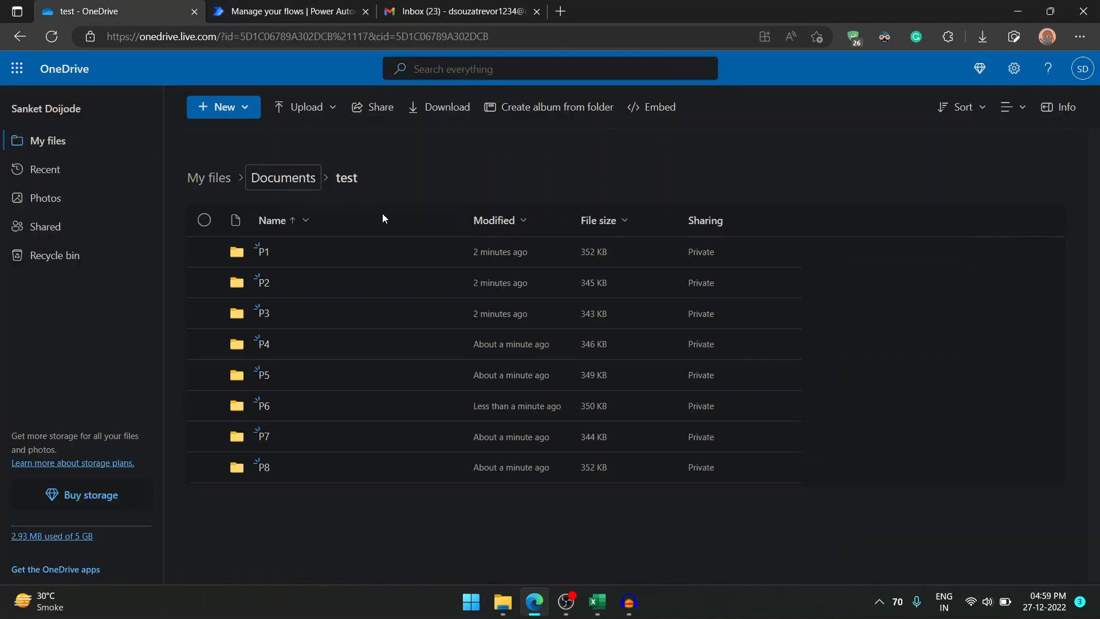
click(284, 179)
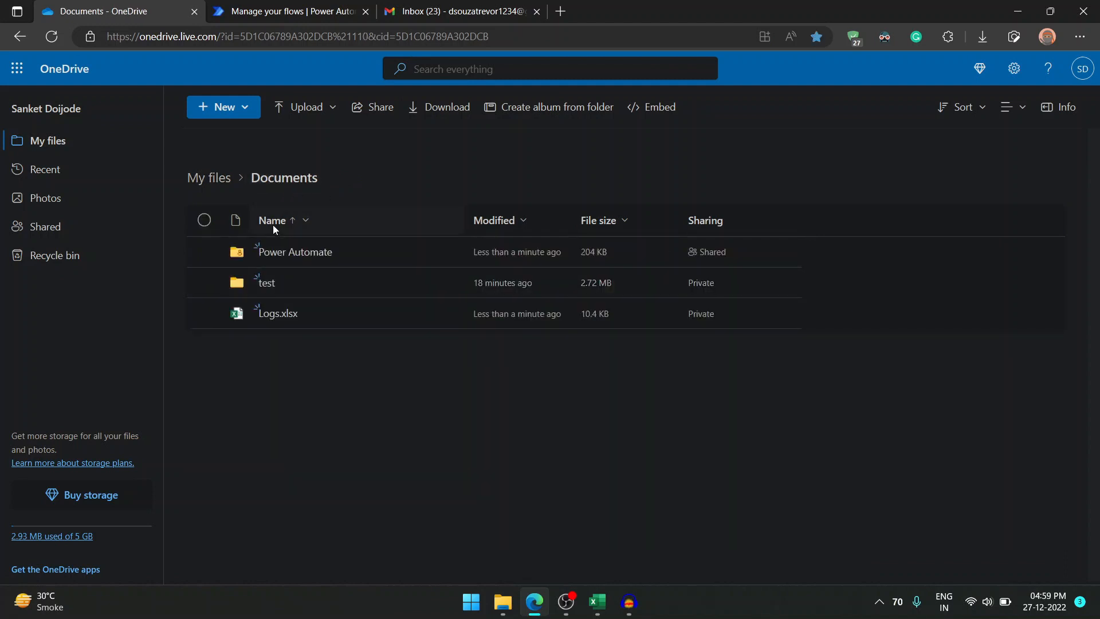
click(287, 256)
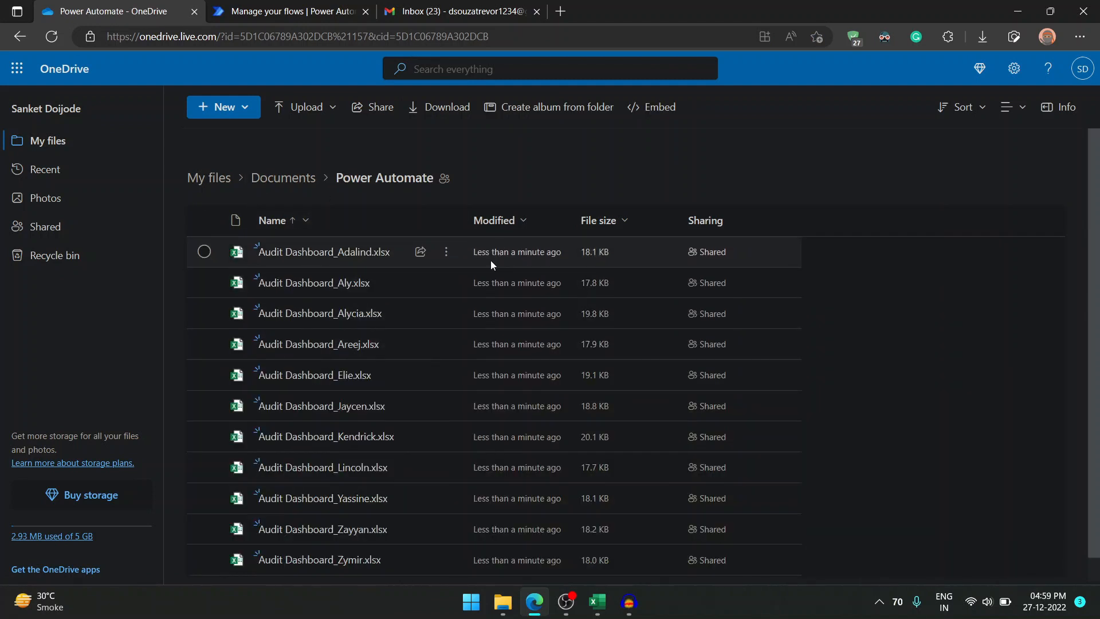
scroll(492, 261, down, 1)
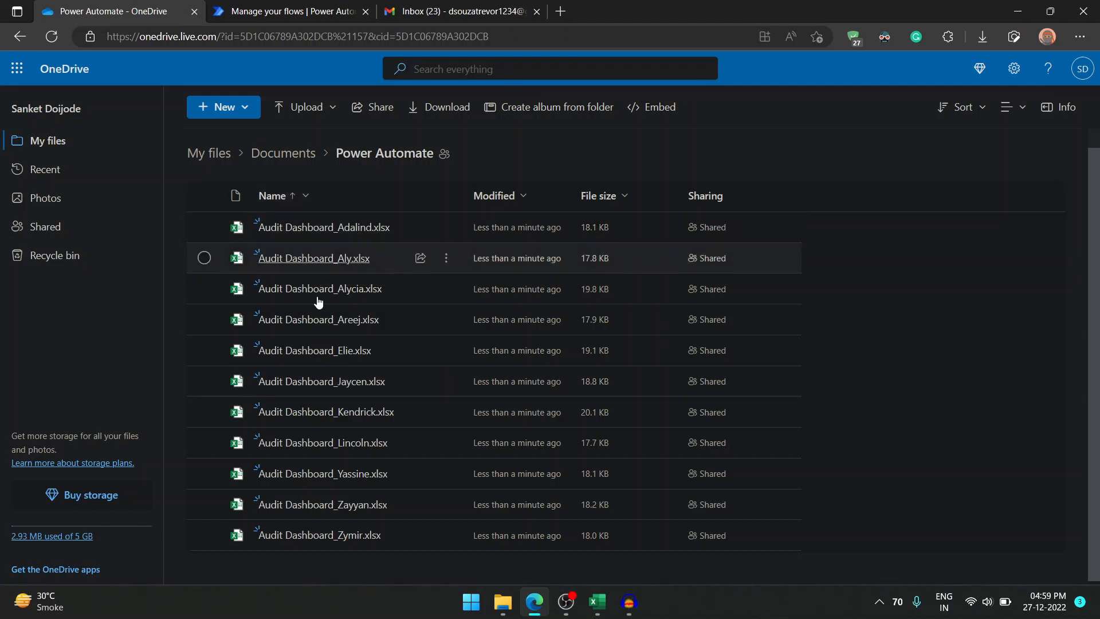
- Open Logs.xlsx from the Documents folder and examine the date, time, sender and attachment entries logged on 27-12-2022
click(276, 155)
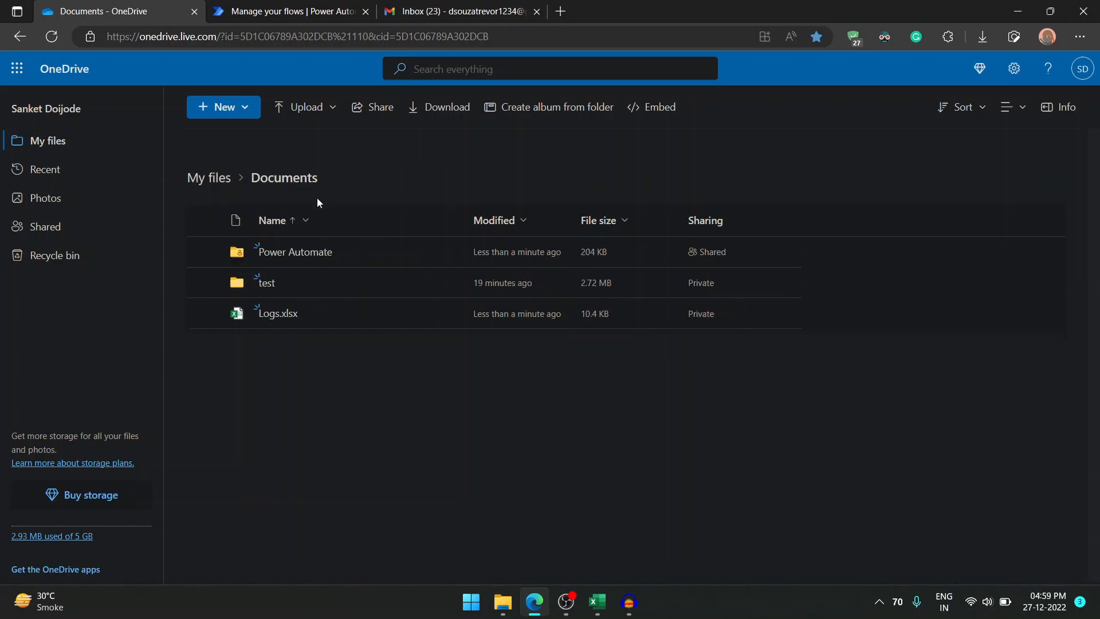
click(274, 316)
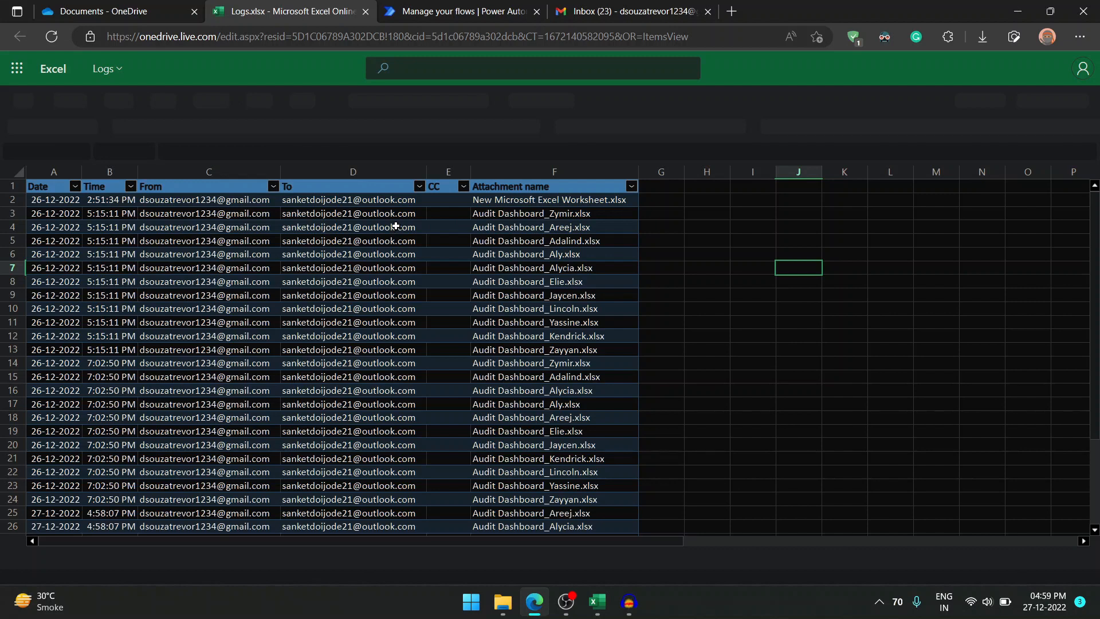
scroll(243, 324, down, 2)
scroll(230, 321, down, 4)
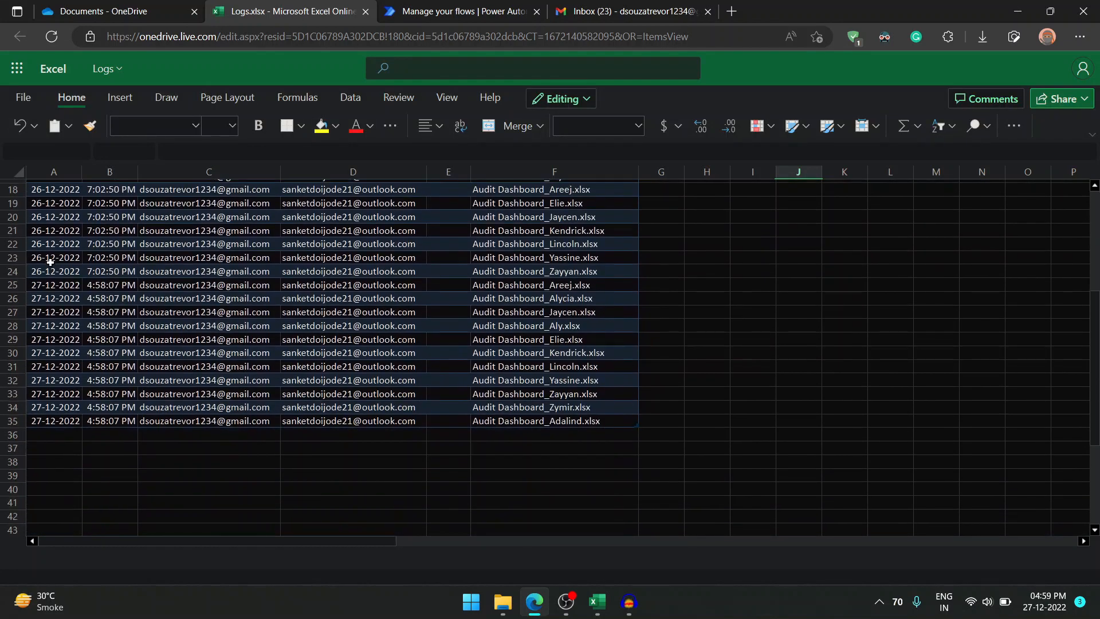
click(46, 279)
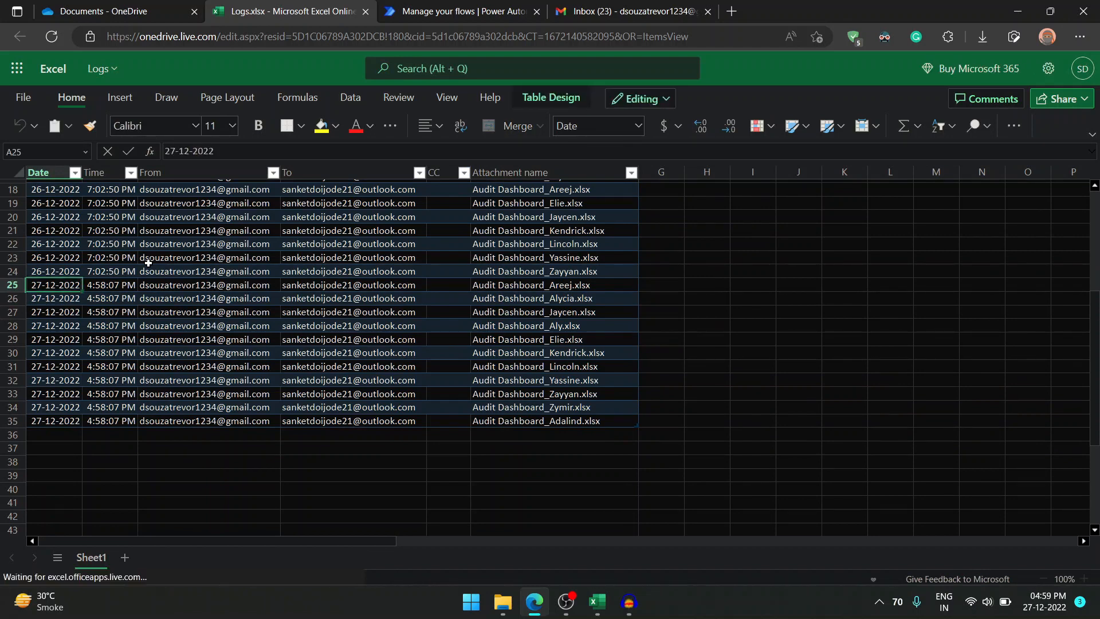
key(Down)
key(Down)
key(Down)
key(Down)
key(Down)
key(Down)
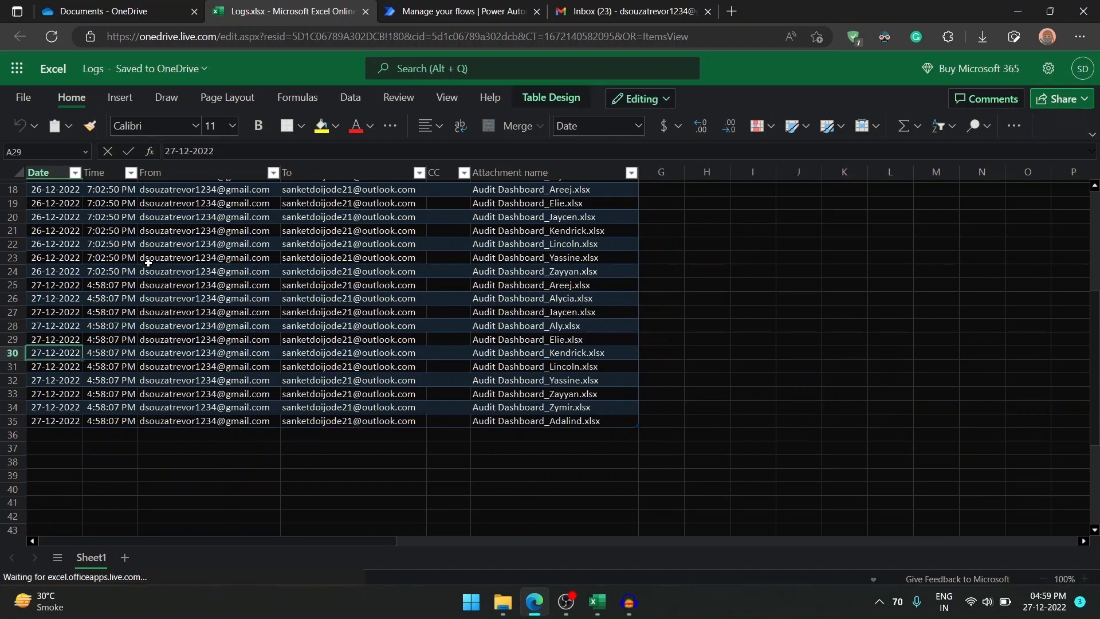
key(Down)
key(Down)
key(Down)
key(Down)
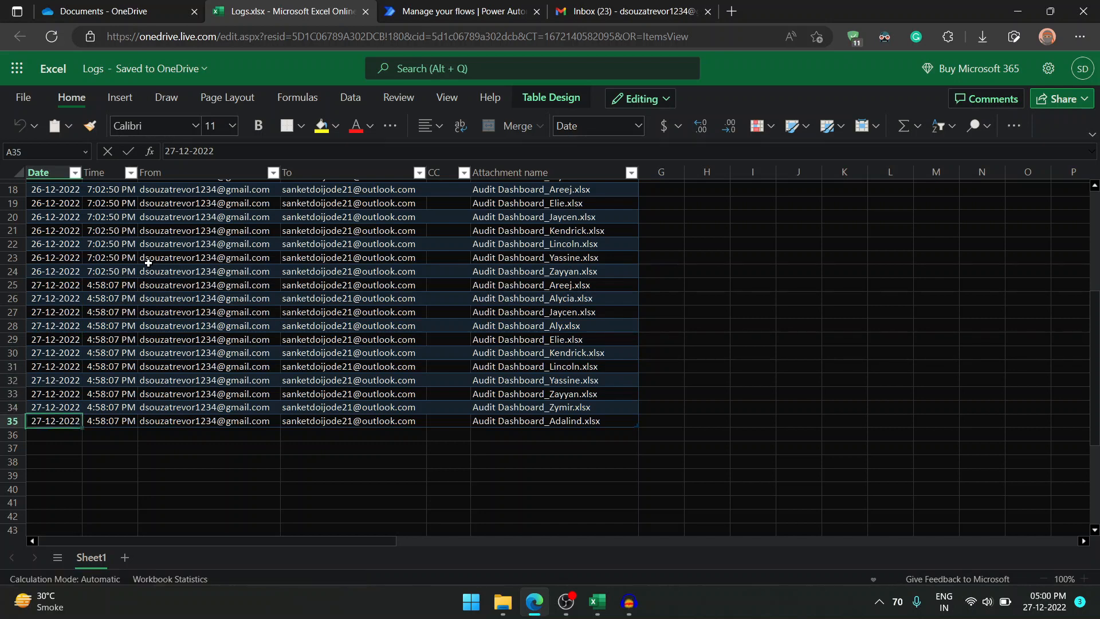
click(49, 300)
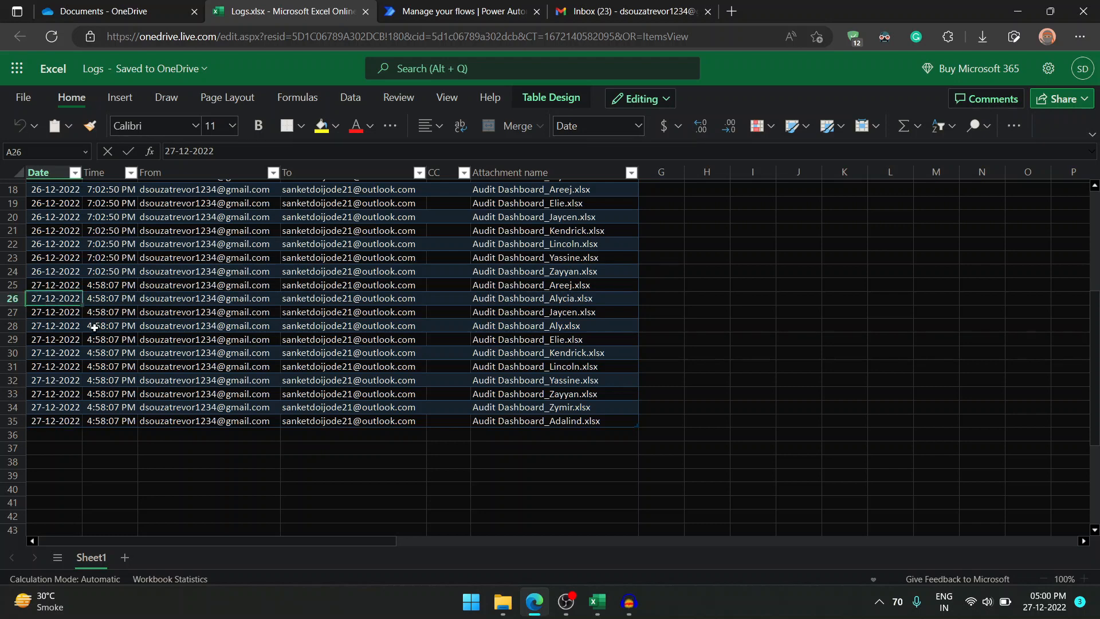
click(109, 310)
click(215, 312)
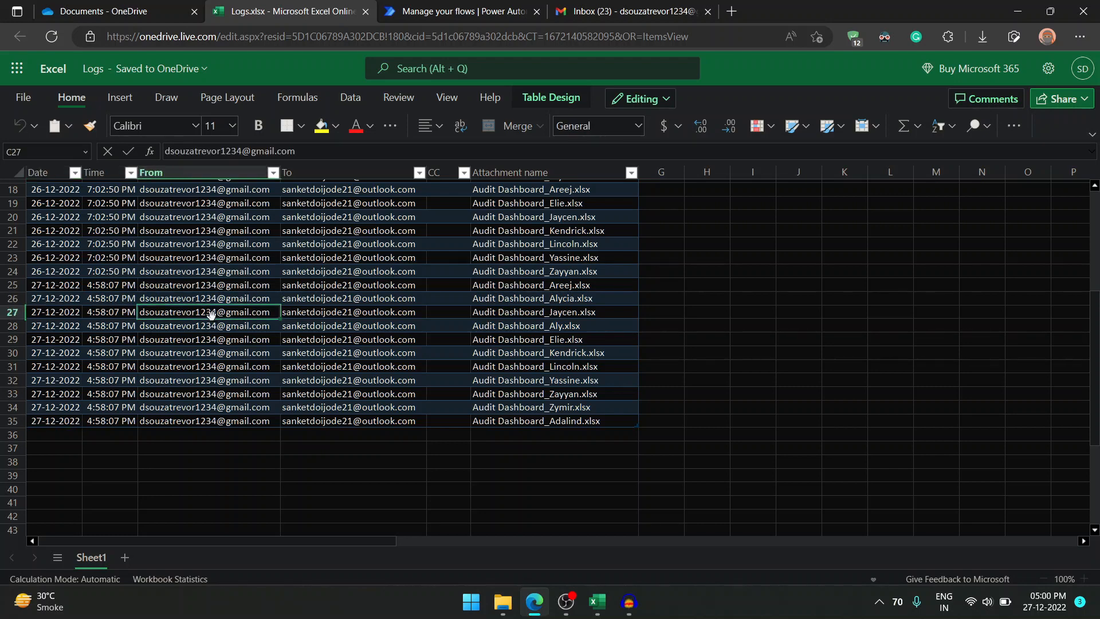
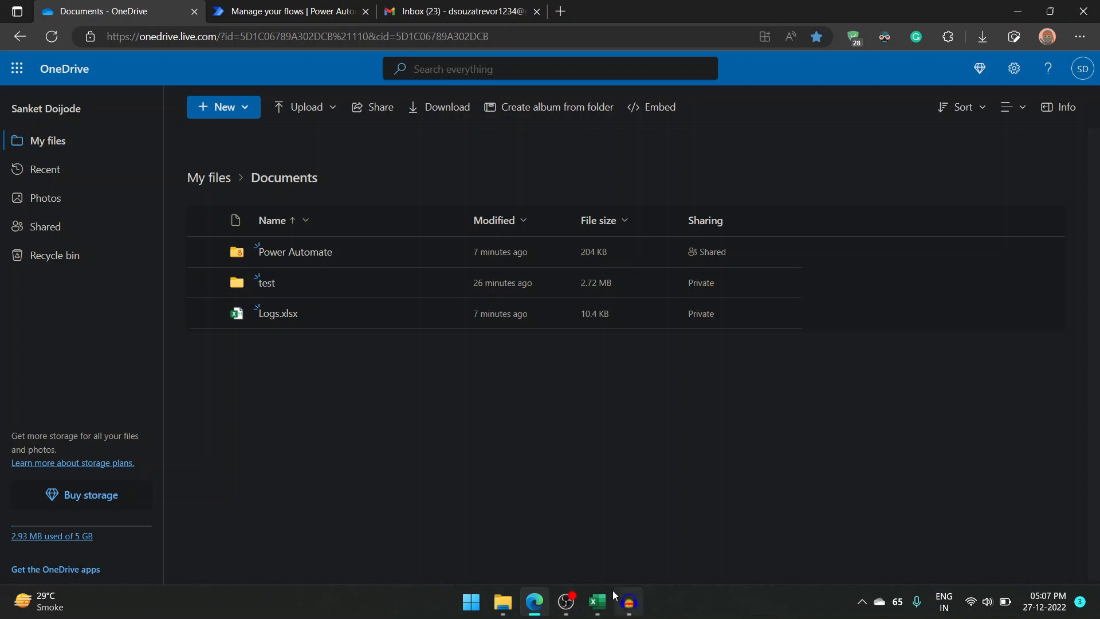
- Switch to the Dashboard workbook in desktop Excel, show it maximized with its ribbon, and preview the Database query's details
click(597, 602)
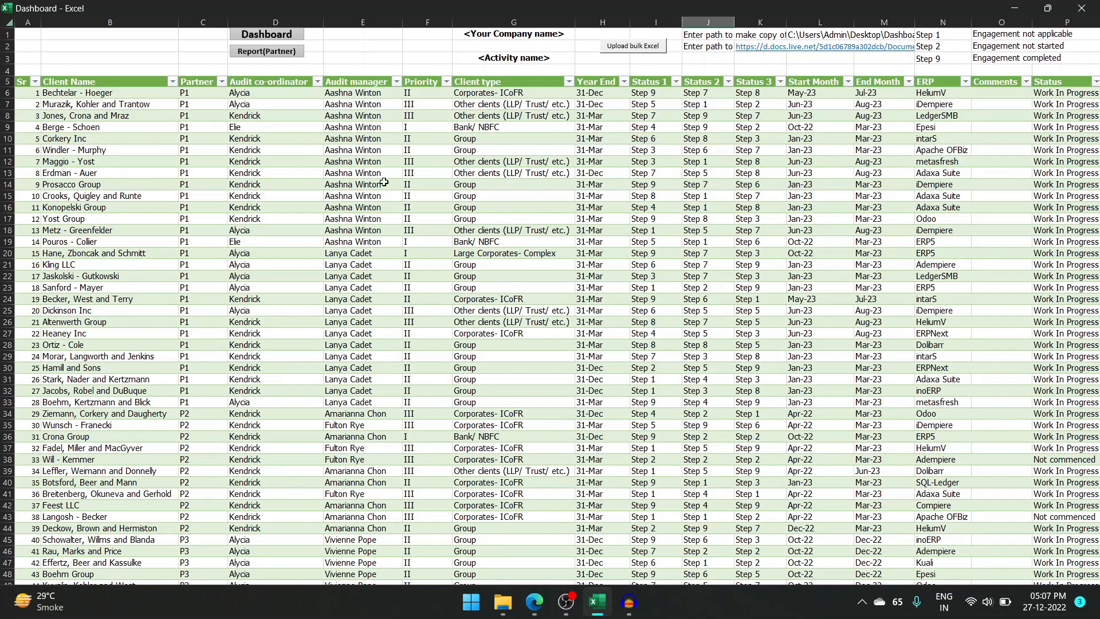
double_click(256, 8)
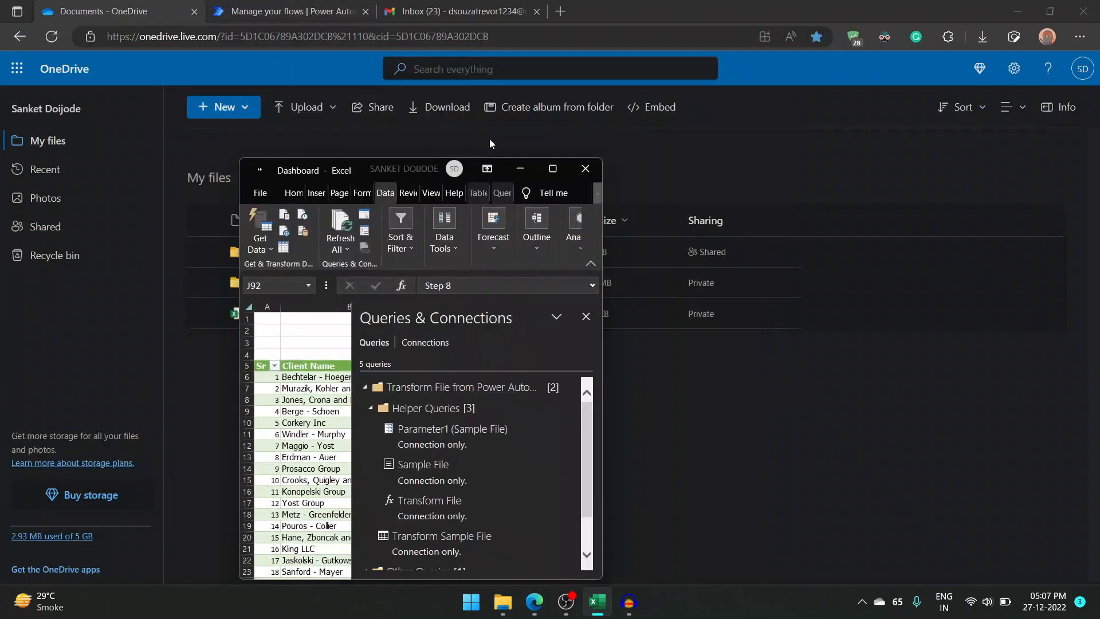
click(553, 169)
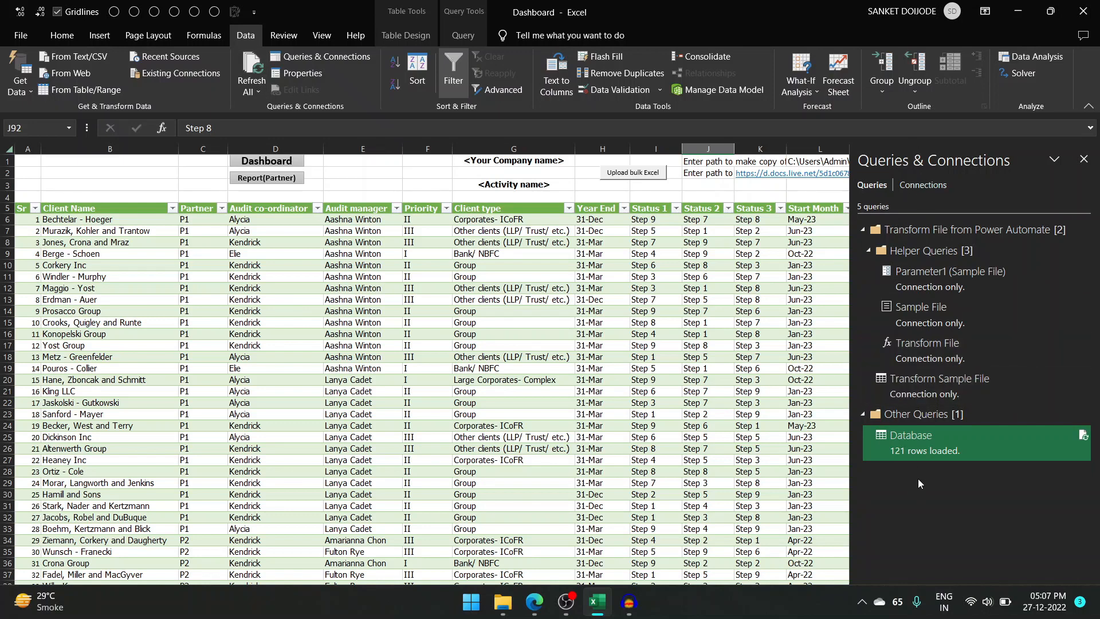
mouse_move(919, 443)
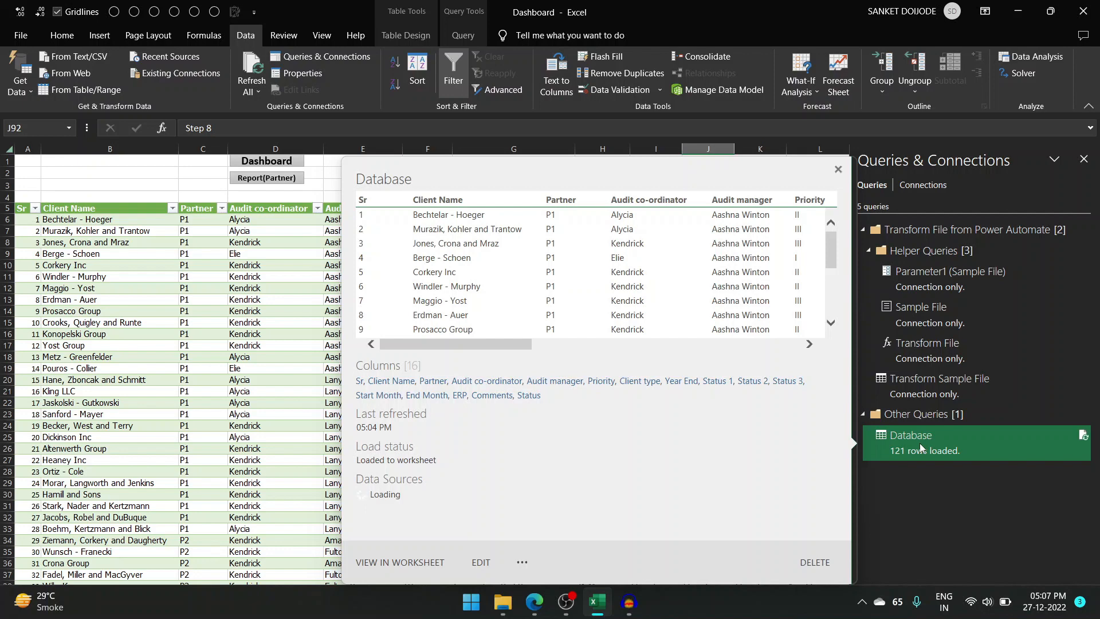
click(290, 277)
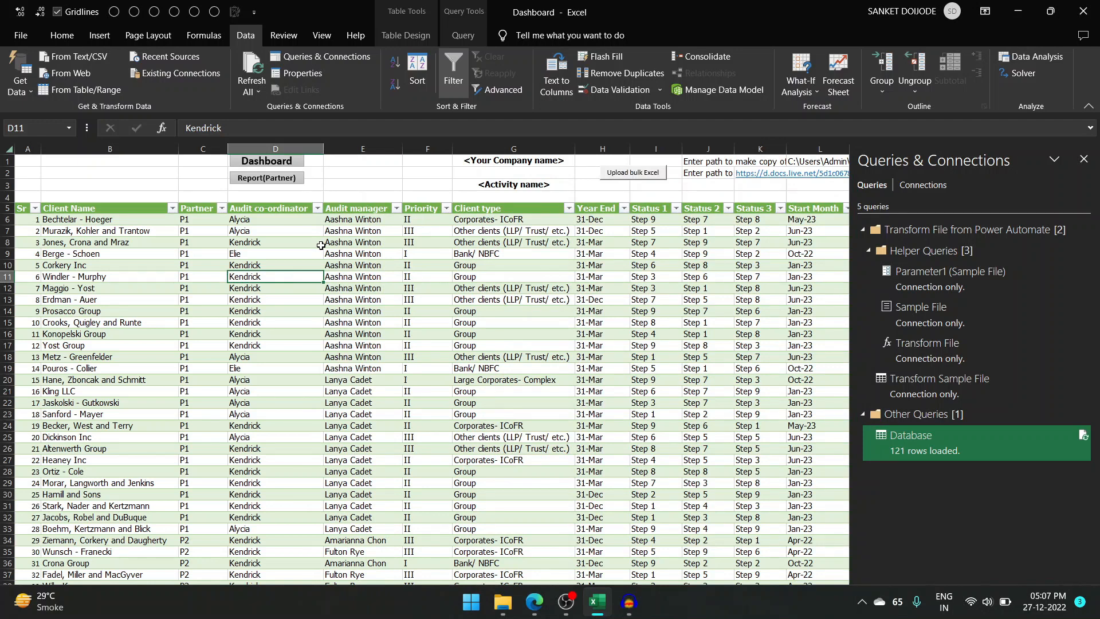
- Switch to OneDrive, open the first Audit Dashboard co-ordinator workbook in the Power Automate folder, and select Larson Group's Status 1 cell
key(alt+Tab)
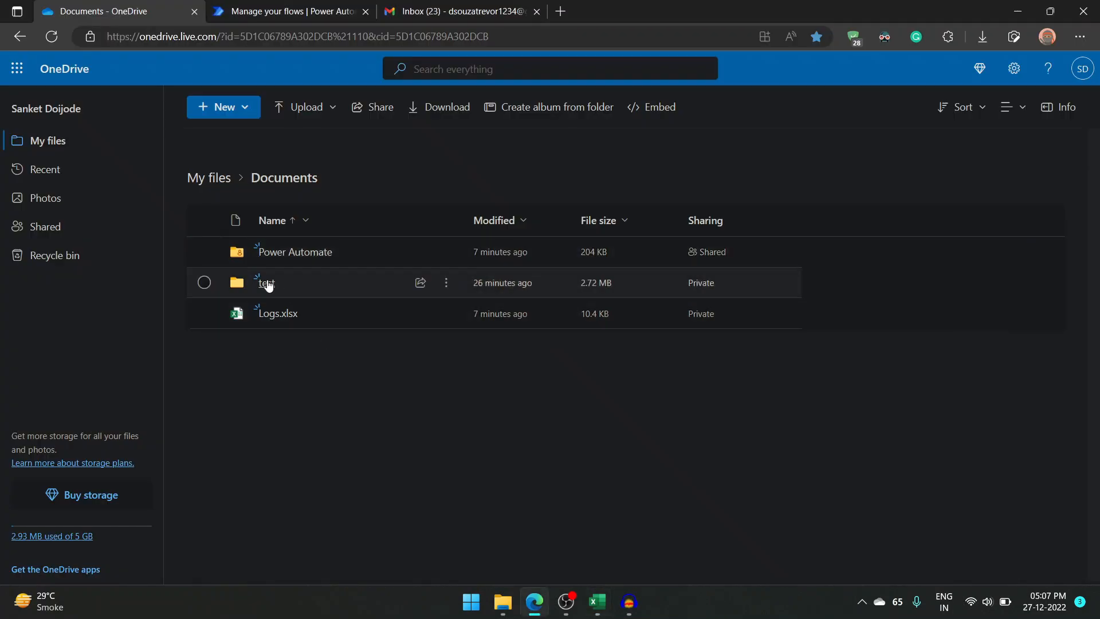
click(273, 253)
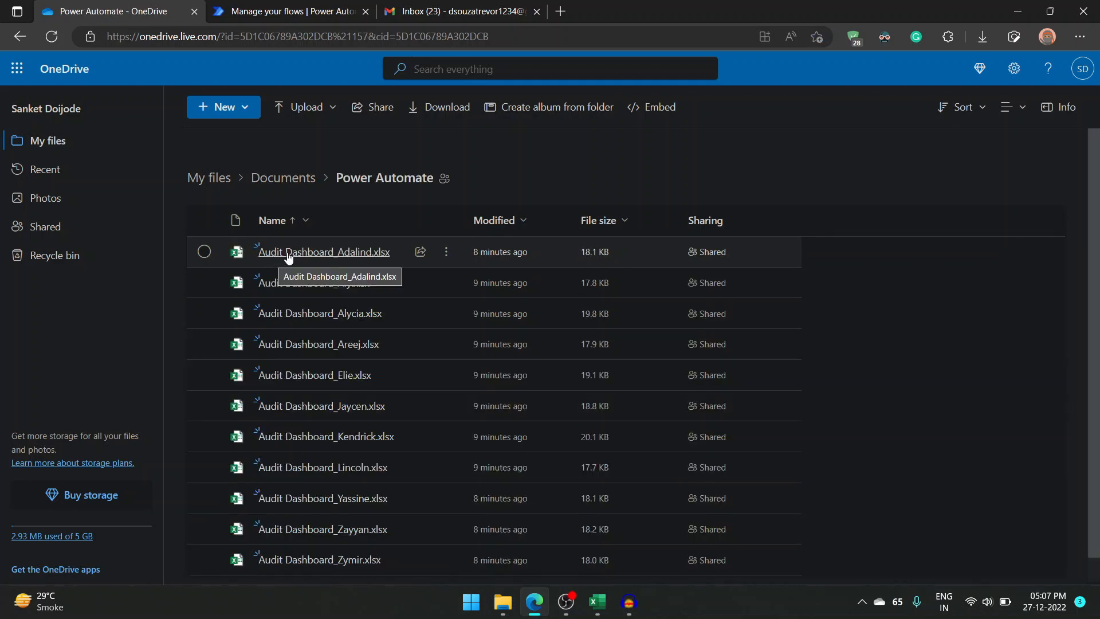
click(288, 257)
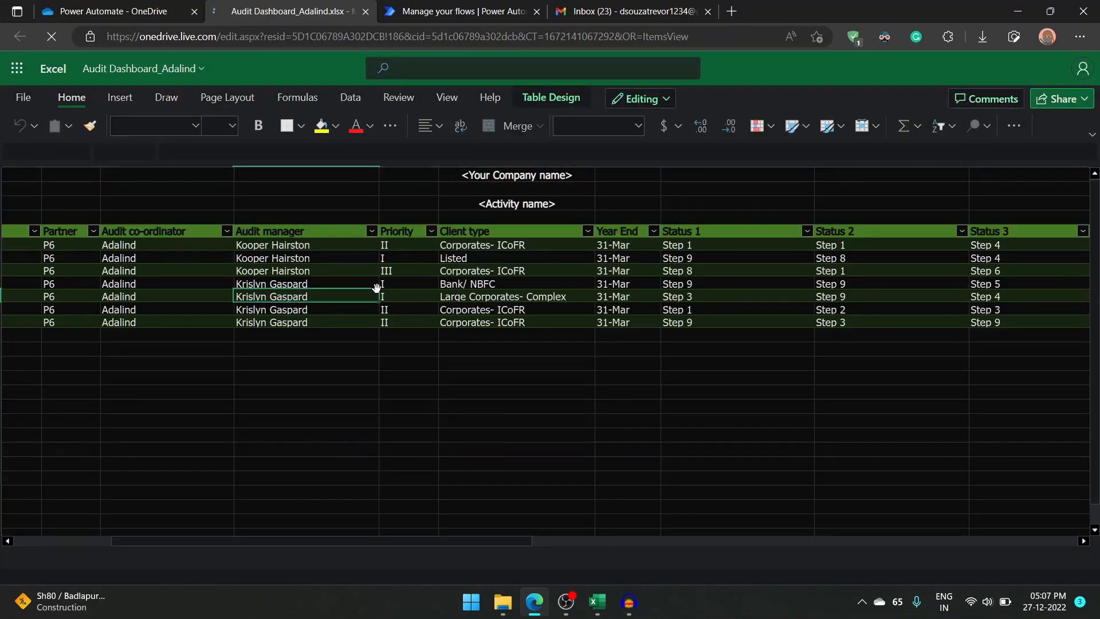
click(377, 293)
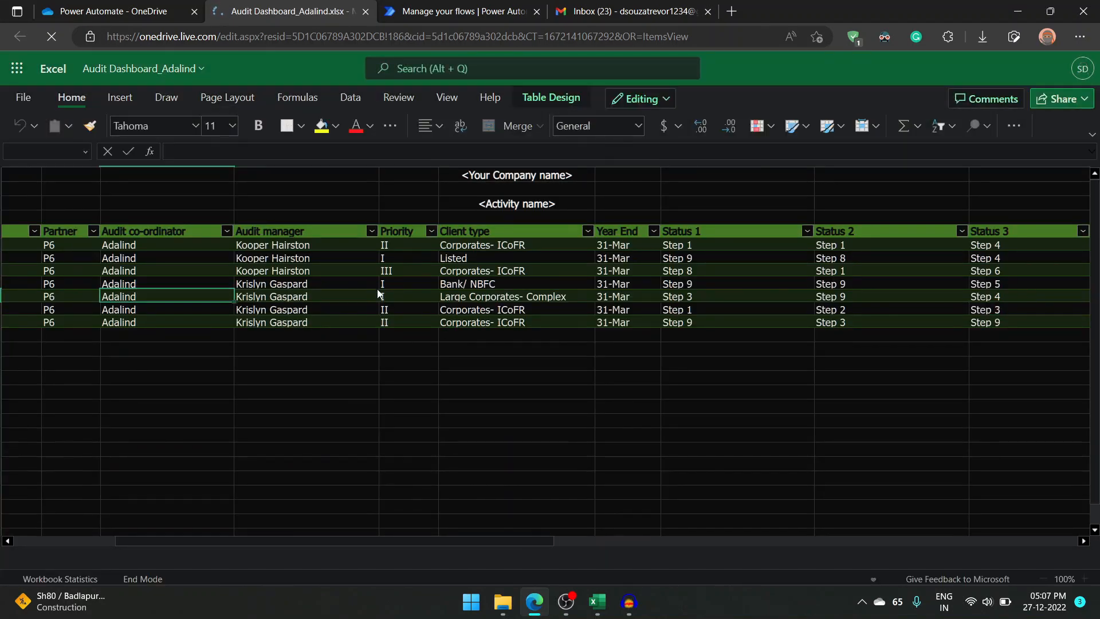
key(Right)
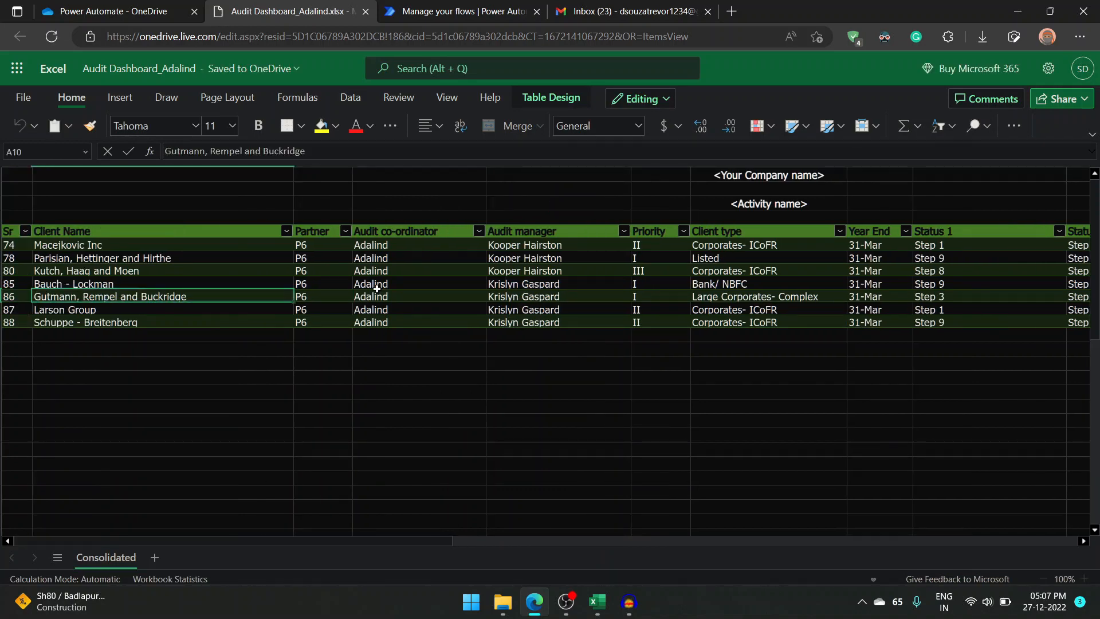
key(Down)
key(Right)
key(Right)
key(Right)
key(Right)
key(Right)
key(Right)
key(Right)
key(Right)
key(Right)
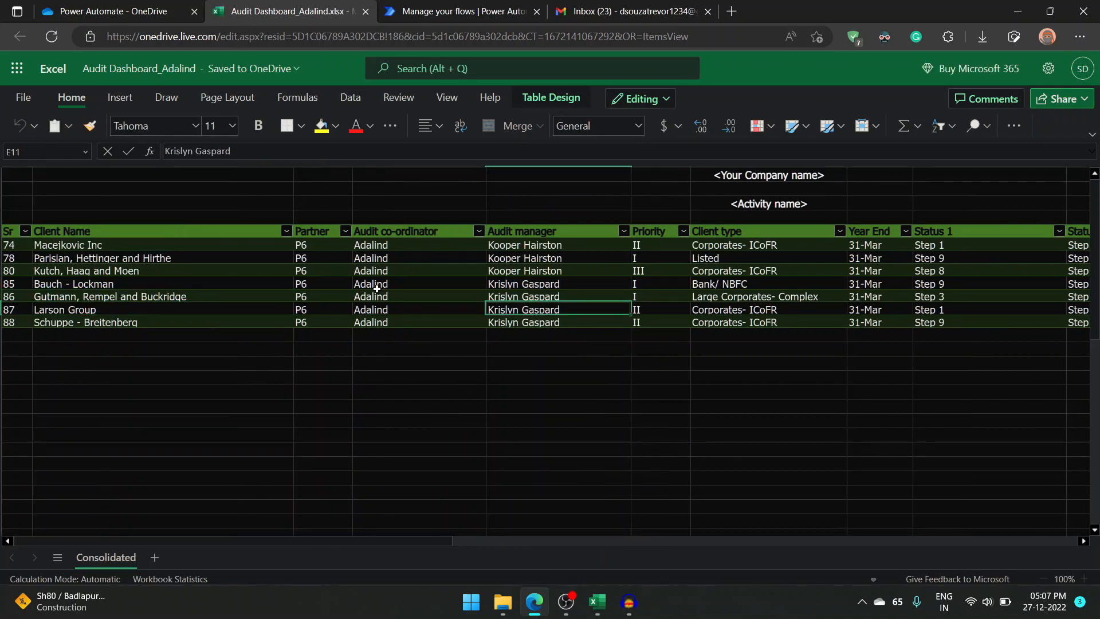
key(Left)
key(Left)
key(Left)
key(Right)
key(alt+Down)
key(Down)
key(Down)
key(Down)
key(Down)
key(Down)
key(Down)
key(Down)
key(Down)
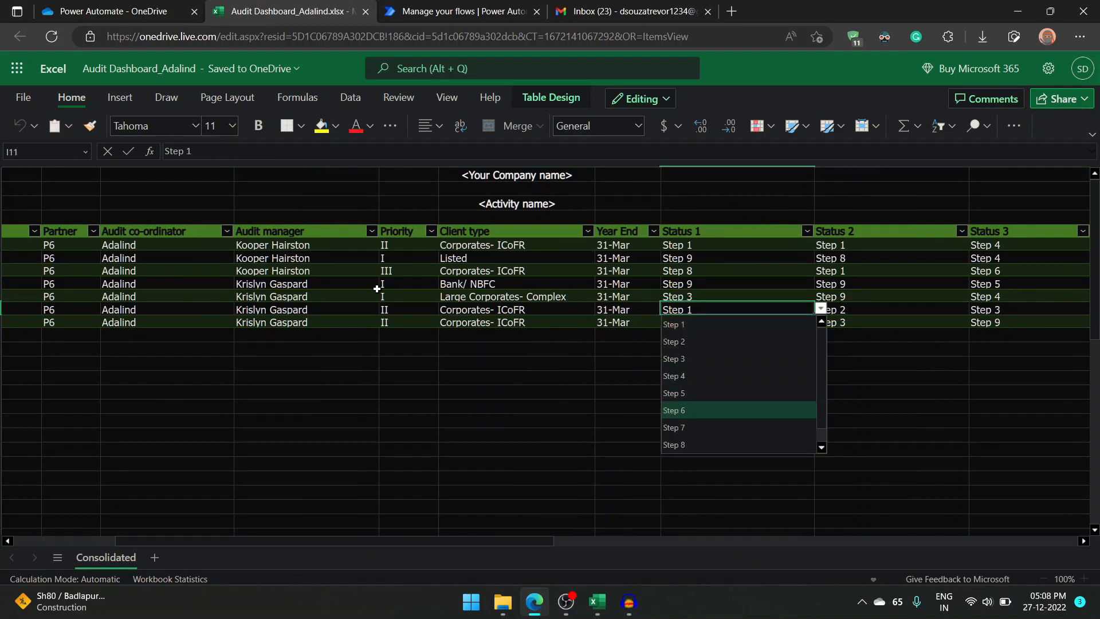
key(BackSpace)
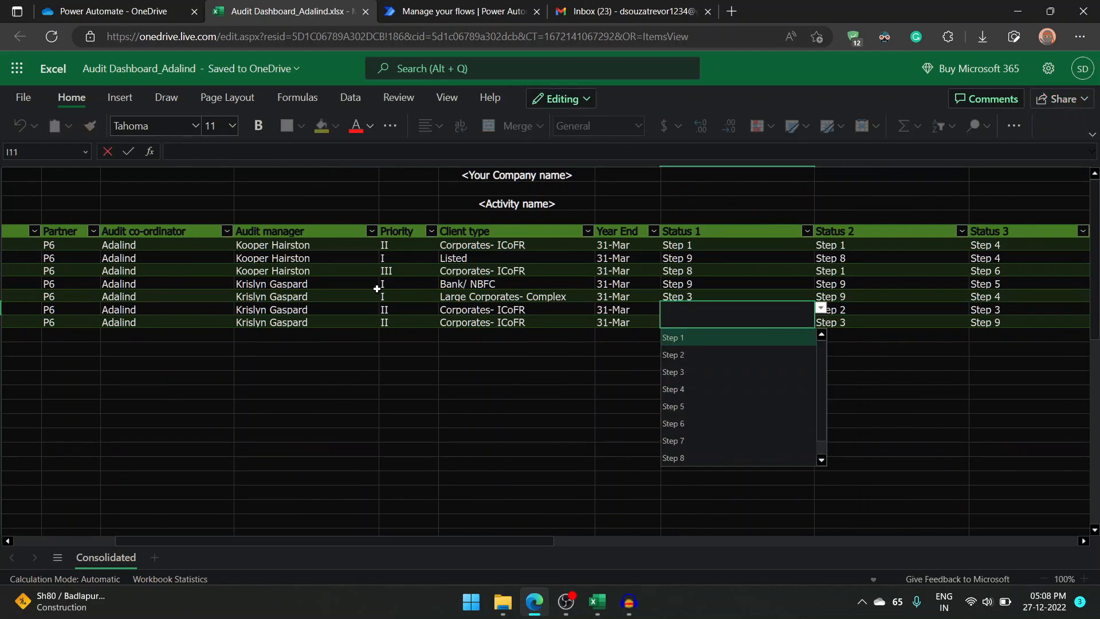
key(Escape)
key(Escape)
- Set Larson Group's Status 1 to Step 9
key(alt+Down)
key(Down)
key(Down)
key(Down)
key(Down)
key(Down)
key(Down)
key(Down)
key(Down)
key(Return)
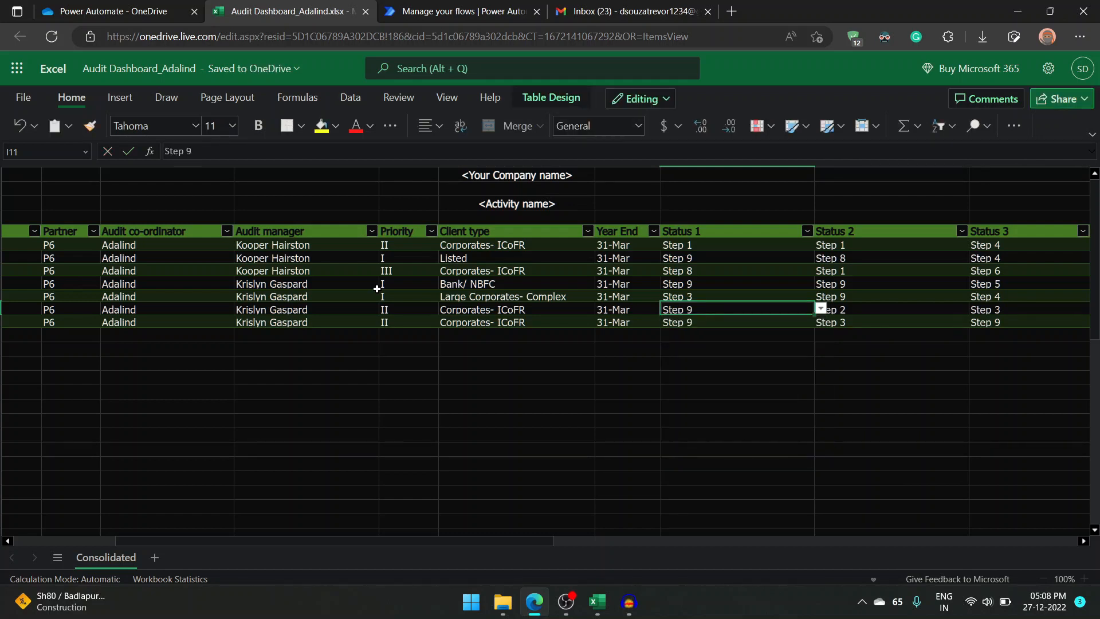
- Set Larson Group's Status 2 to Step 9
key(Tab)
key(alt+Down)
key(Down)
key(Down)
key(Down)
key(Down)
key(Down)
key(Down)
key(Down)
key(Return)
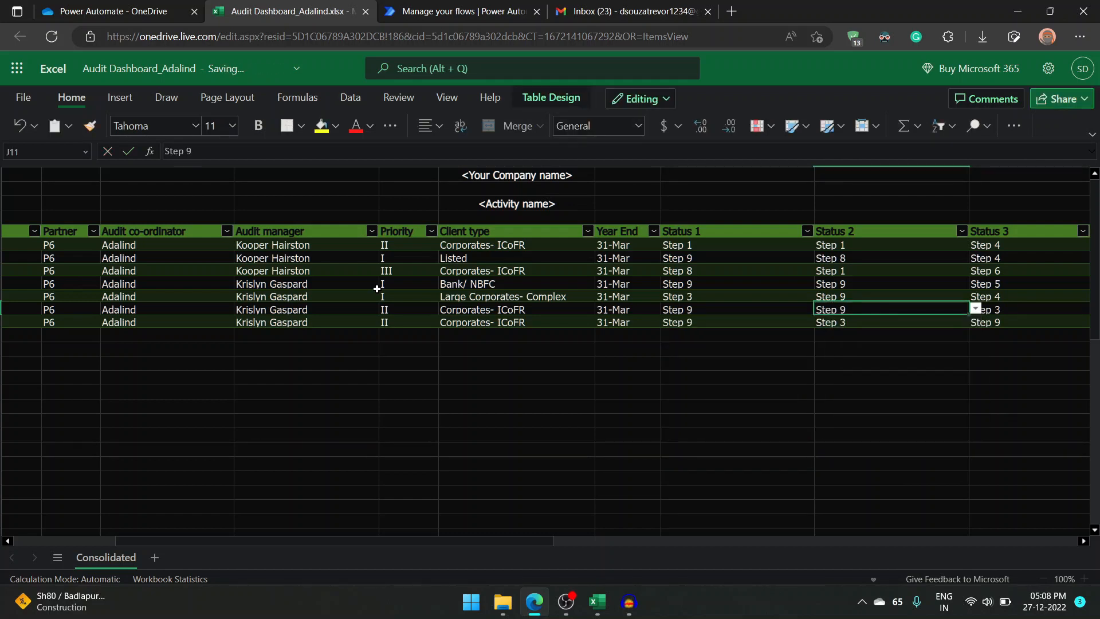
- Set Larson Group's Status 3 to Step 9 and close the co-ordinator workbook
key(Tab)
key(alt+Down)
key(Down)
key(Down)
key(Down)
key(Down)
key(Down)
key(Down)
key(Return)
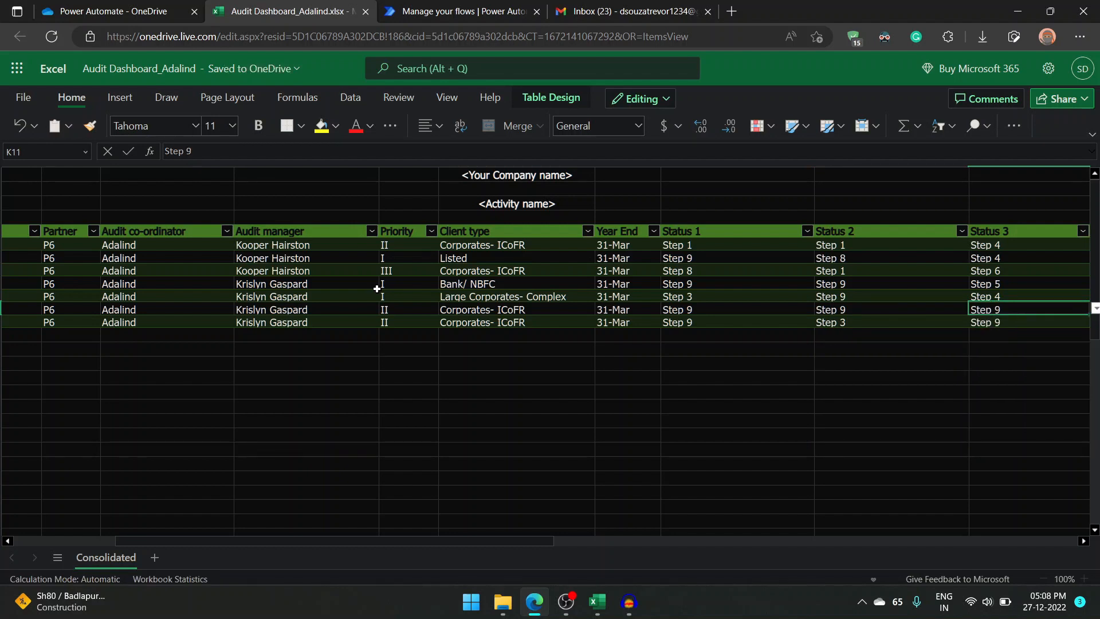
click(365, 11)
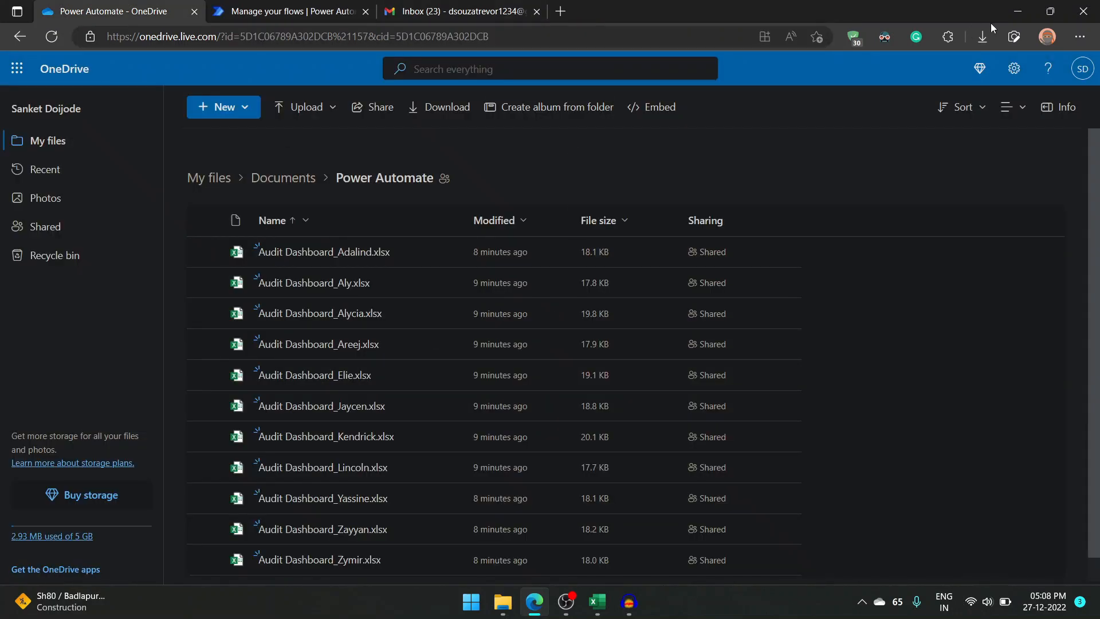
- Return to the Dashboard workbook in desktop Excel and refresh the Database table from its query
click(1019, 13)
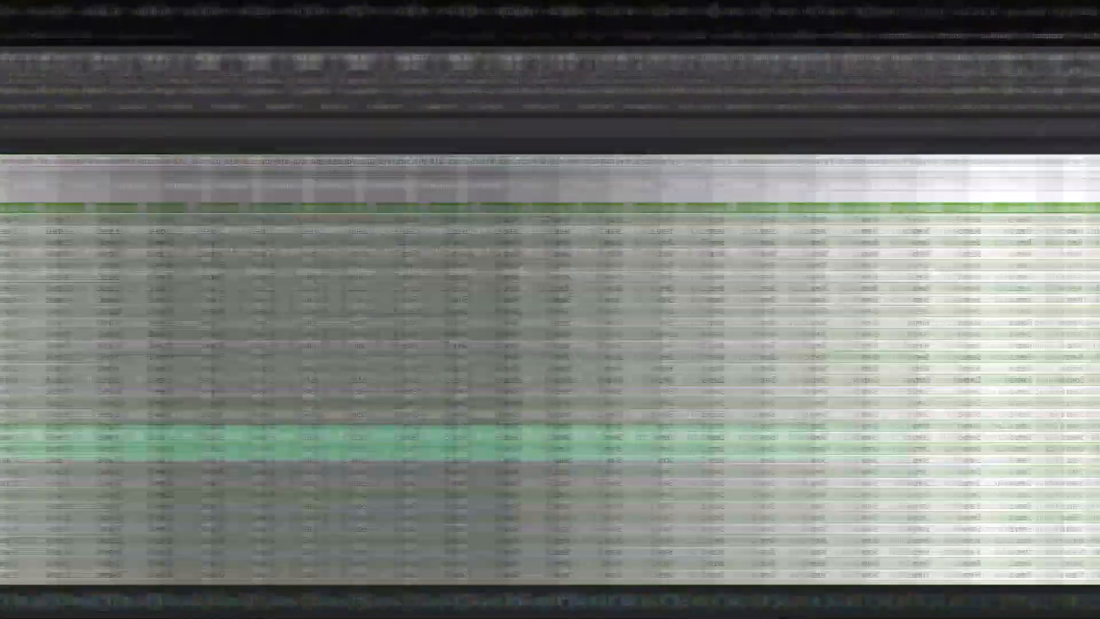
mouse_move(905, 446)
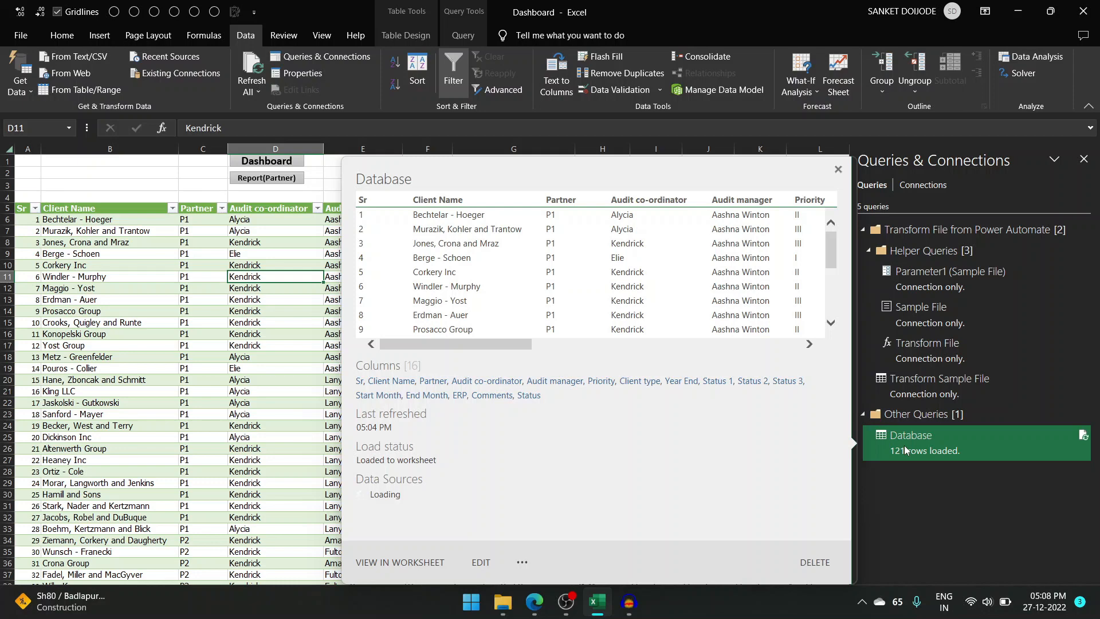
right_click(905, 445)
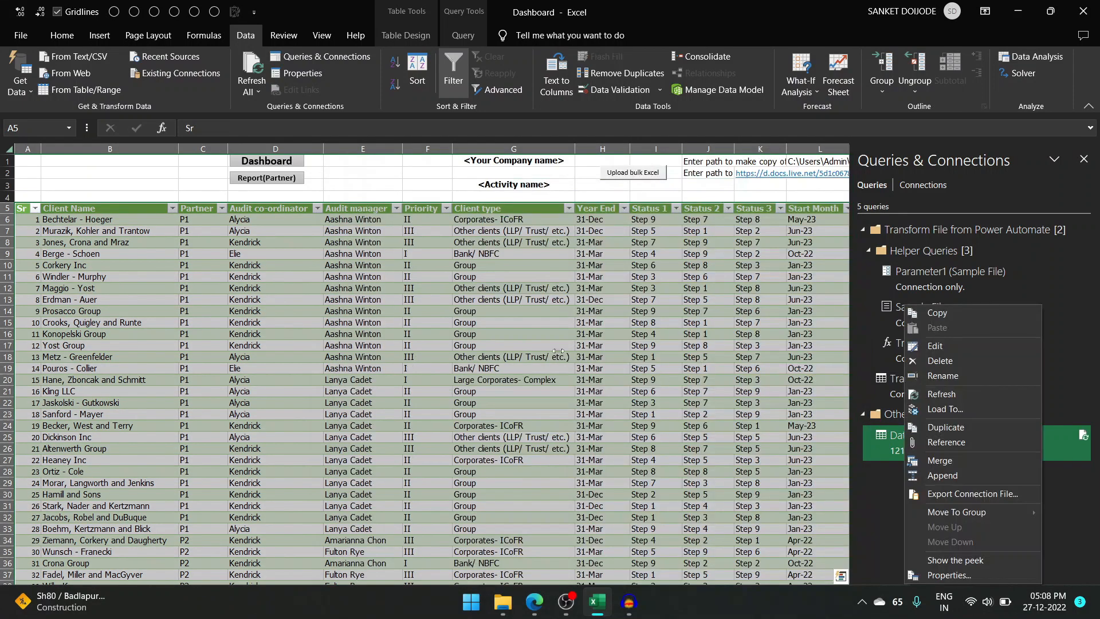
click(537, 344)
right_click(379, 297)
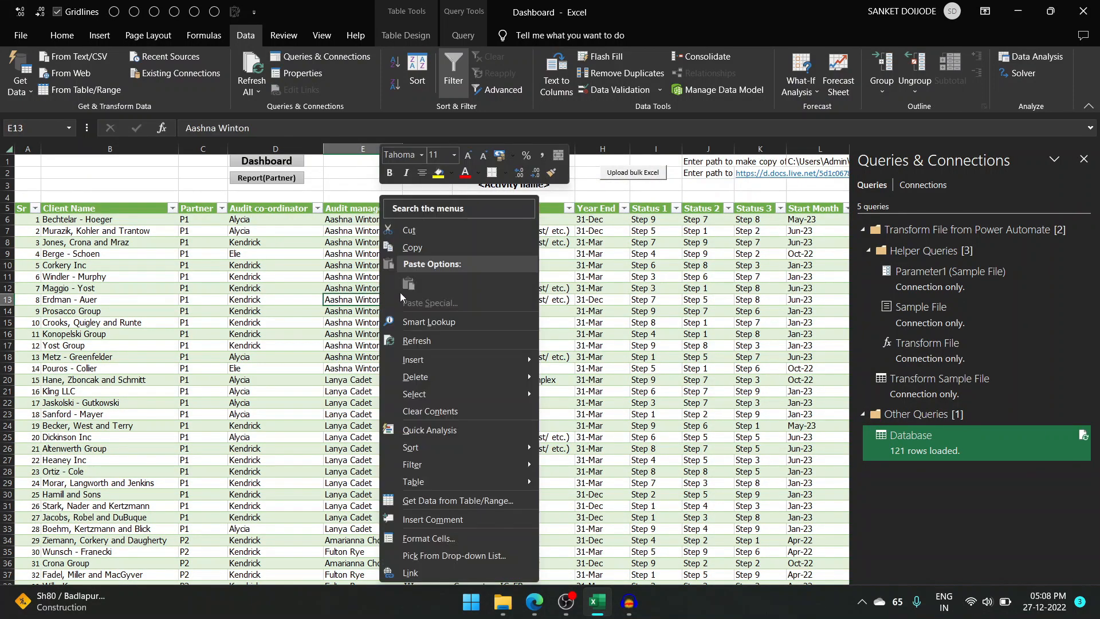
click(428, 340)
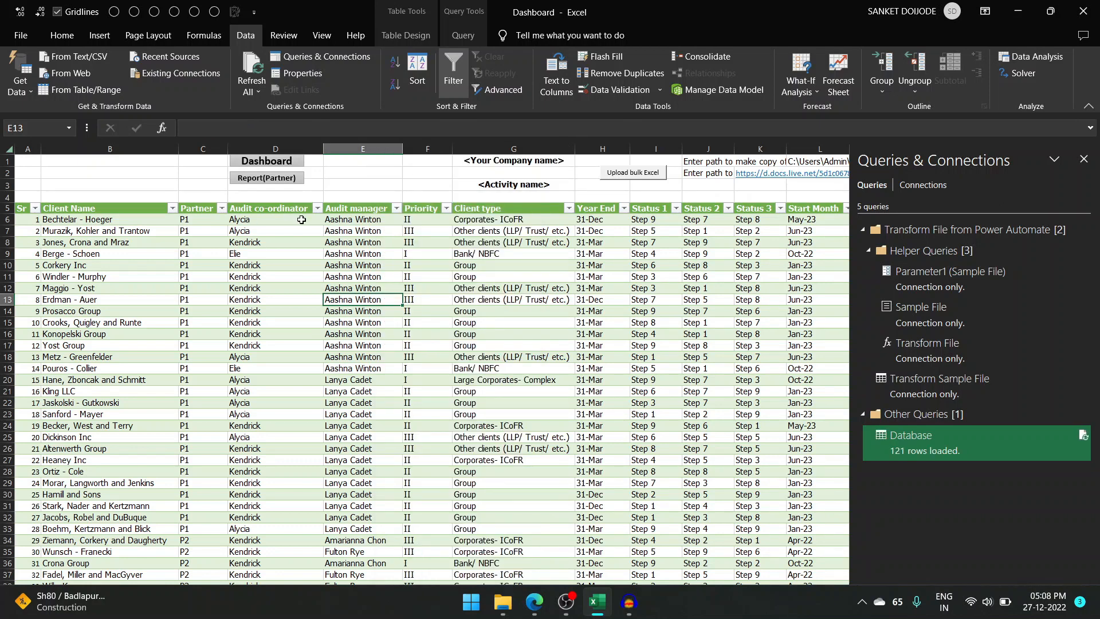
- Filter the Database table's Audit co-ordinator column to show only the first co-ordinator in the filter list
click(312, 241)
click(317, 208)
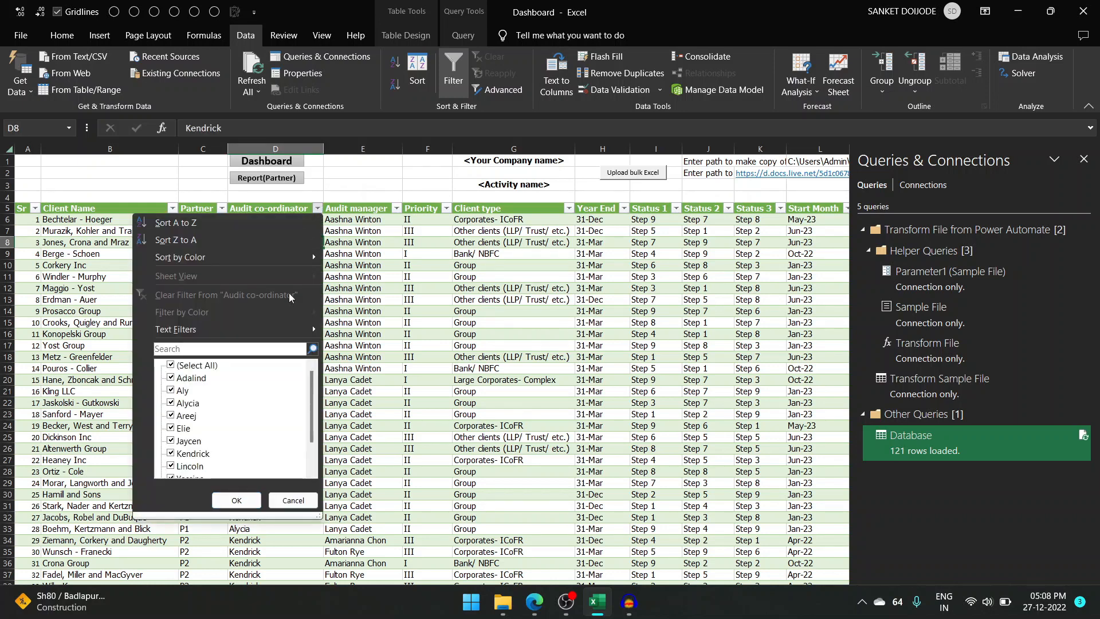
click(185, 365)
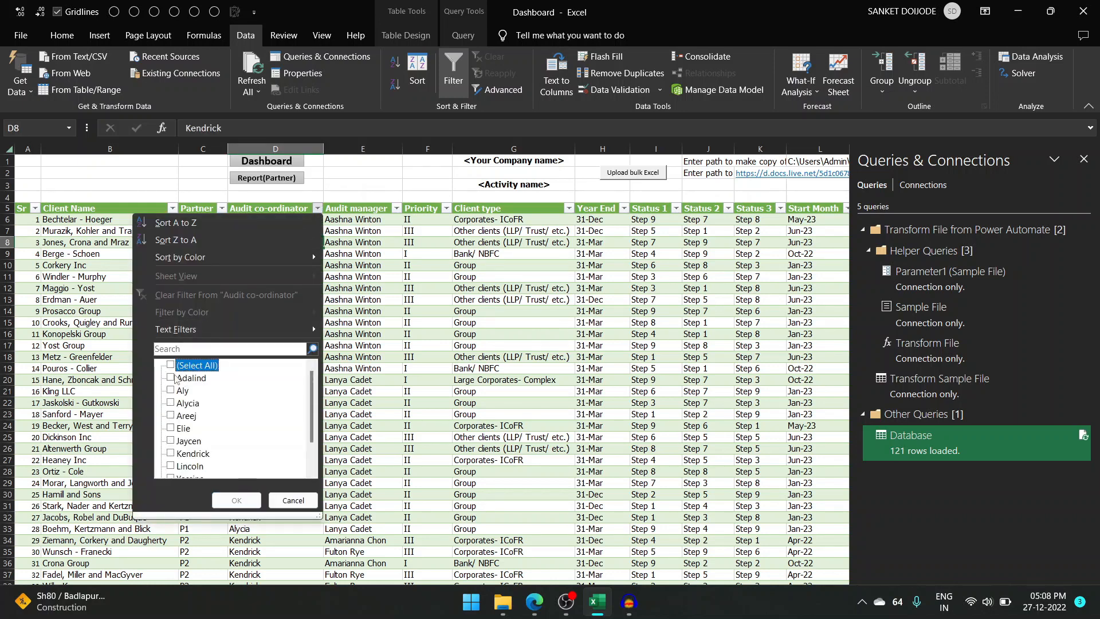
click(179, 379)
click(237, 500)
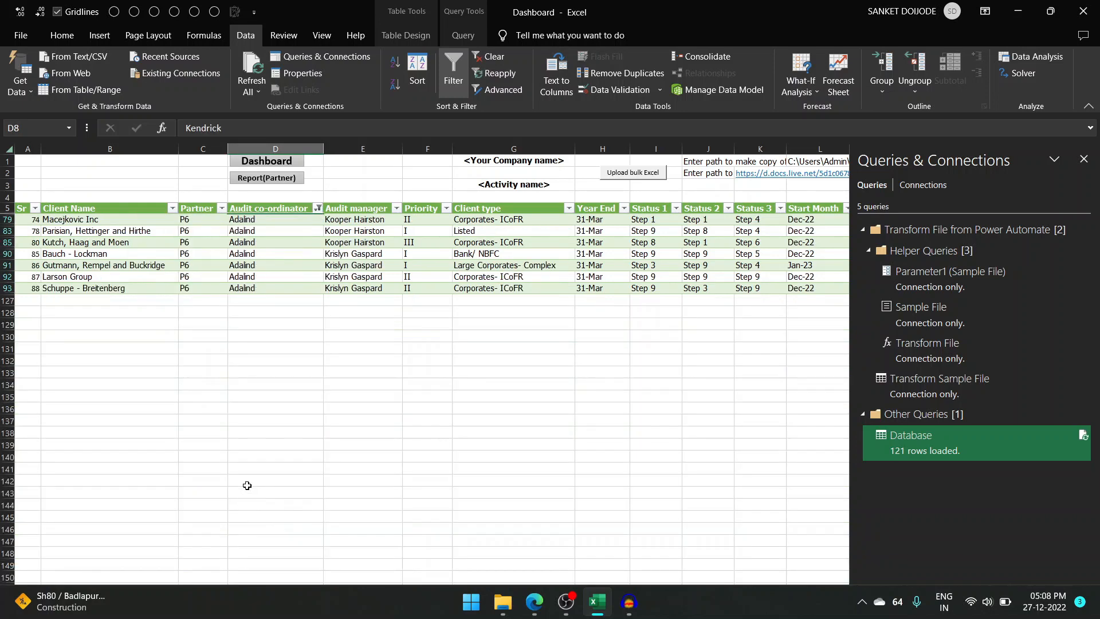
- Check Larson Group's refreshed Status 1, Status 2 and Status 3 values in the filtered table
click(90, 279)
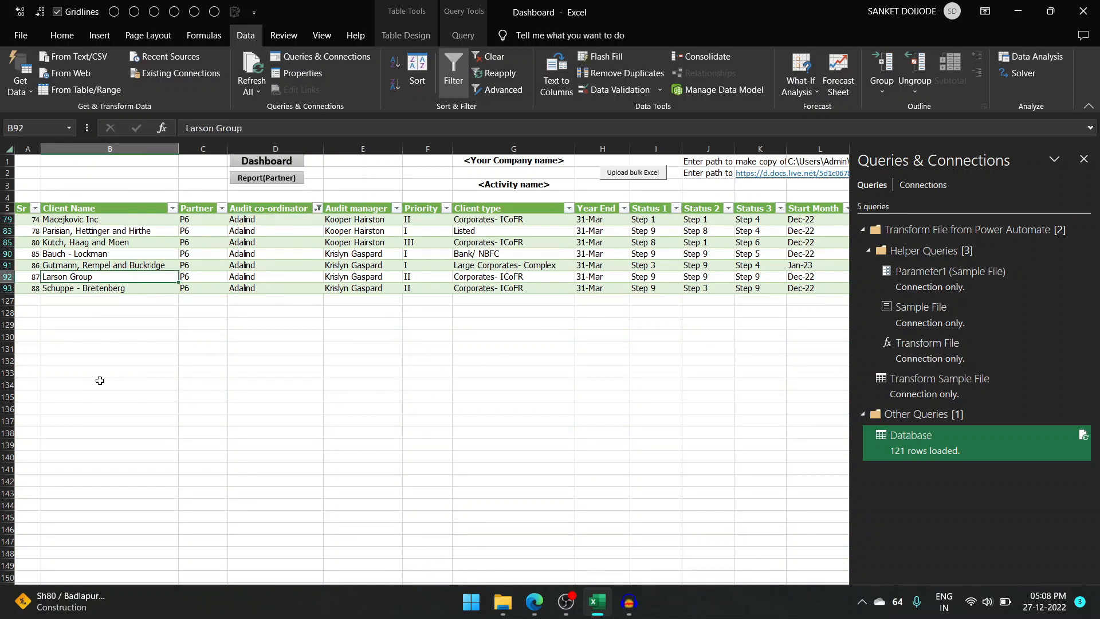
click(645, 278)
click(704, 279)
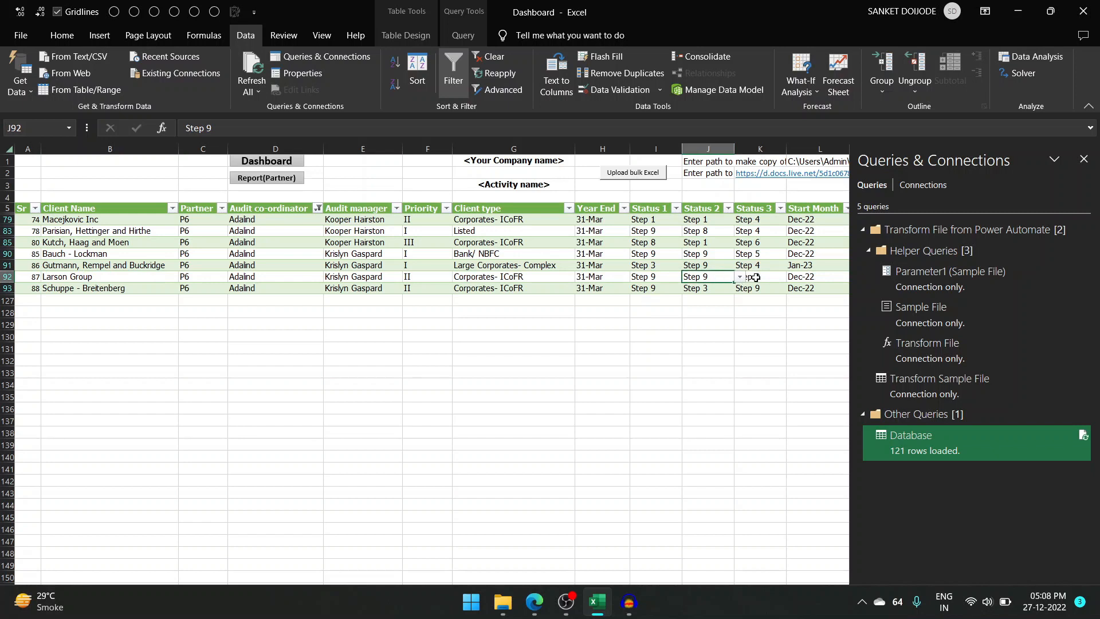
click(762, 277)
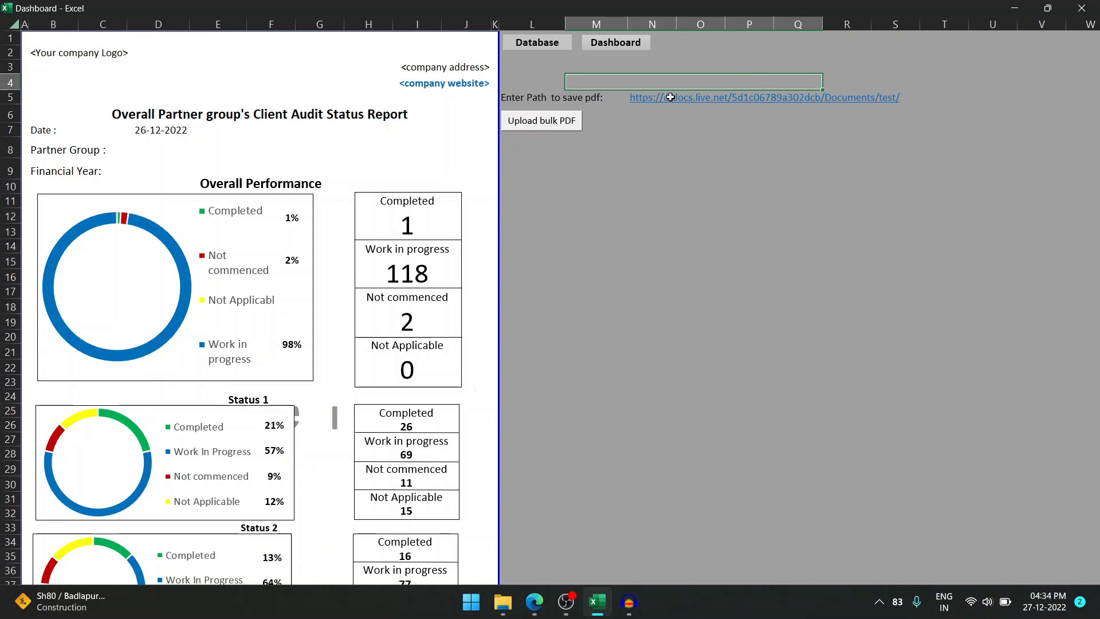
- Switch to OneDrive in the browser and inspect the P1, P3 and P6 folders inside the test folder
key(alt+Tab)
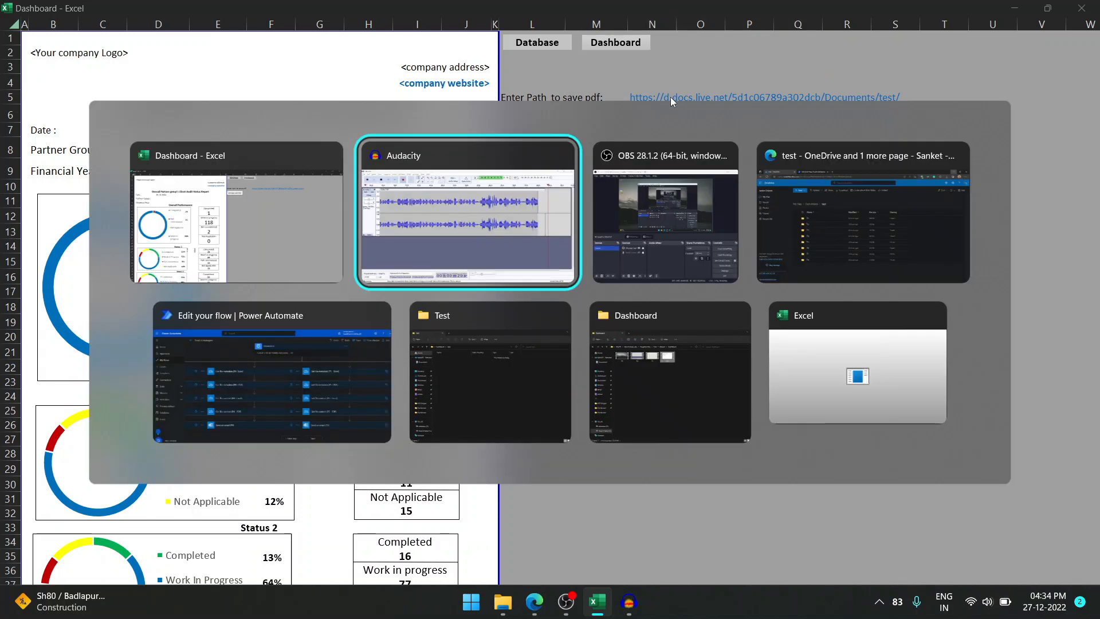
click(823, 232)
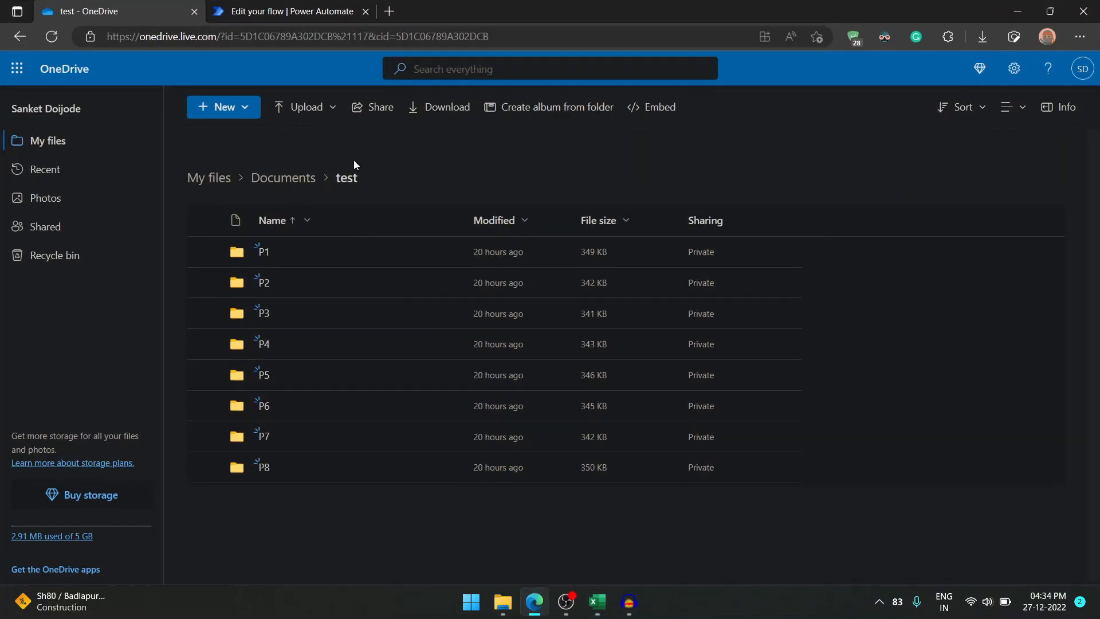
click(265, 252)
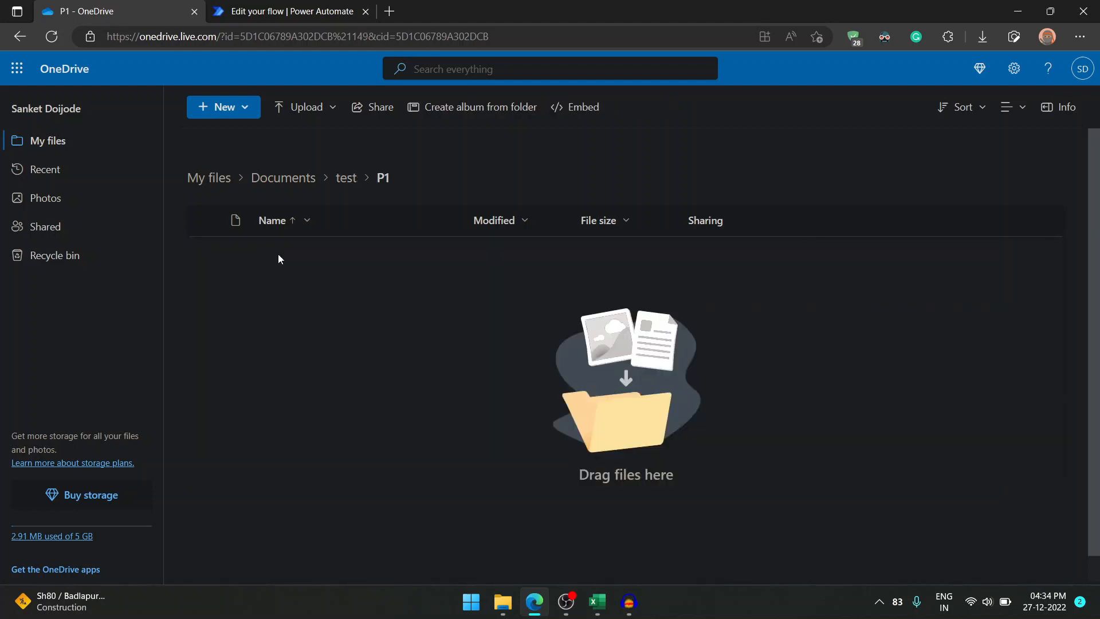
click(343, 179)
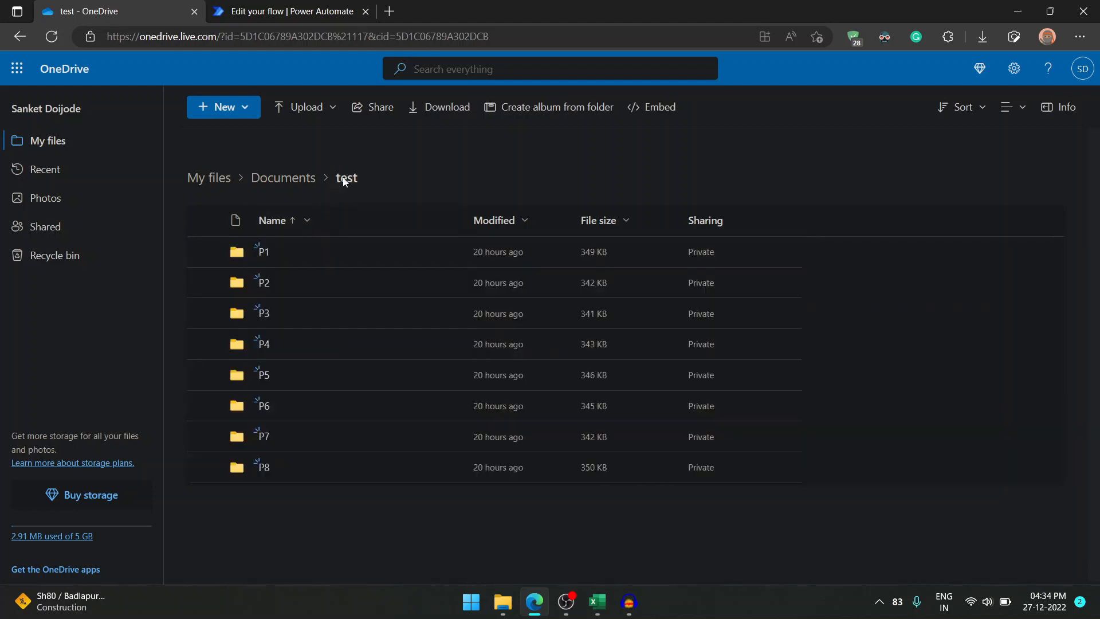
click(264, 316)
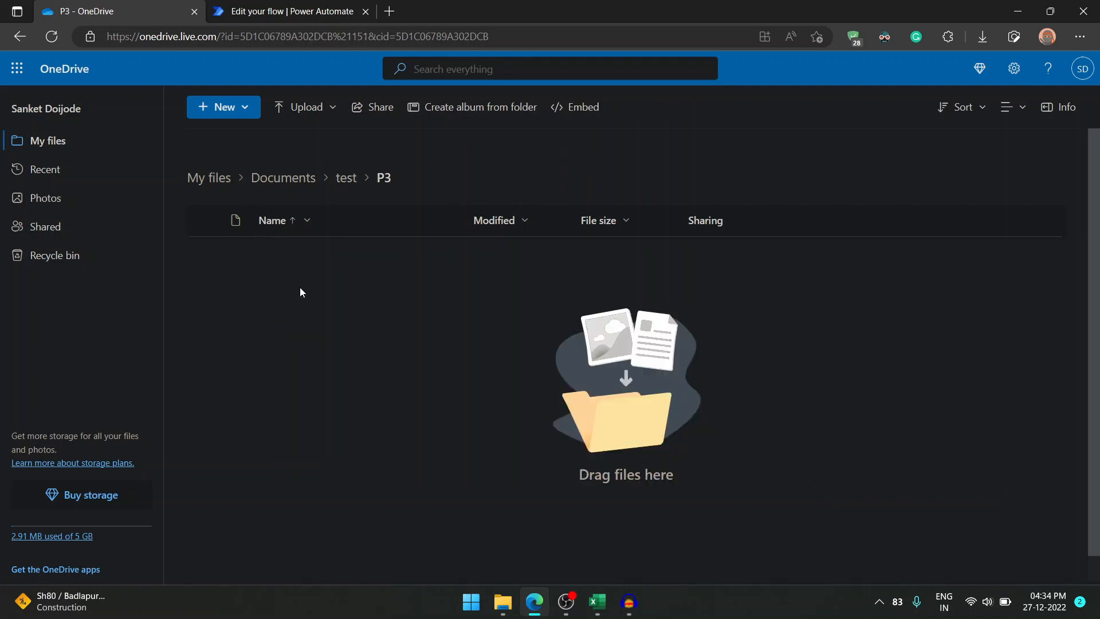
click(345, 179)
click(270, 405)
click(346, 179)
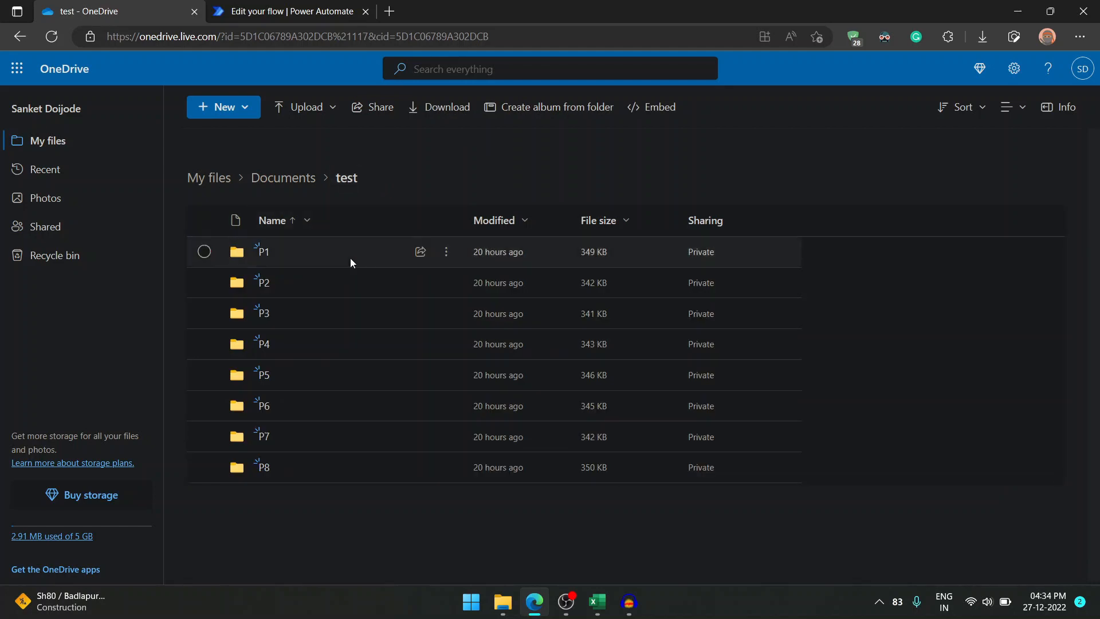
- Return to the Dashboard workbook in Excel and bulk-upload the partner group PDF reports to the OneDrive test folder
key(alt+Tab)
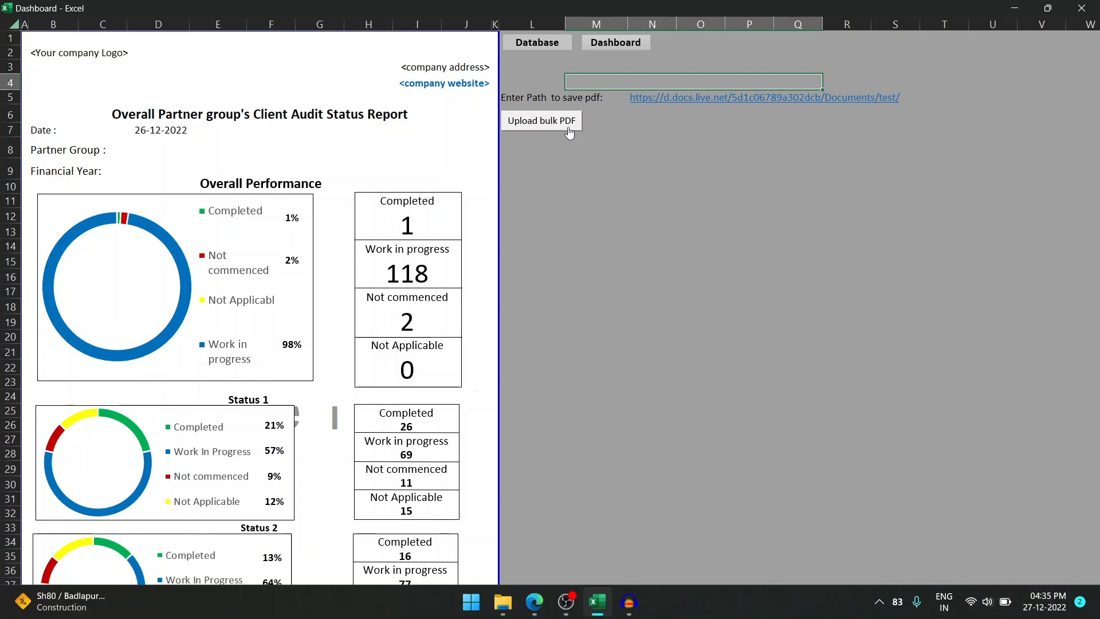
click(569, 132)
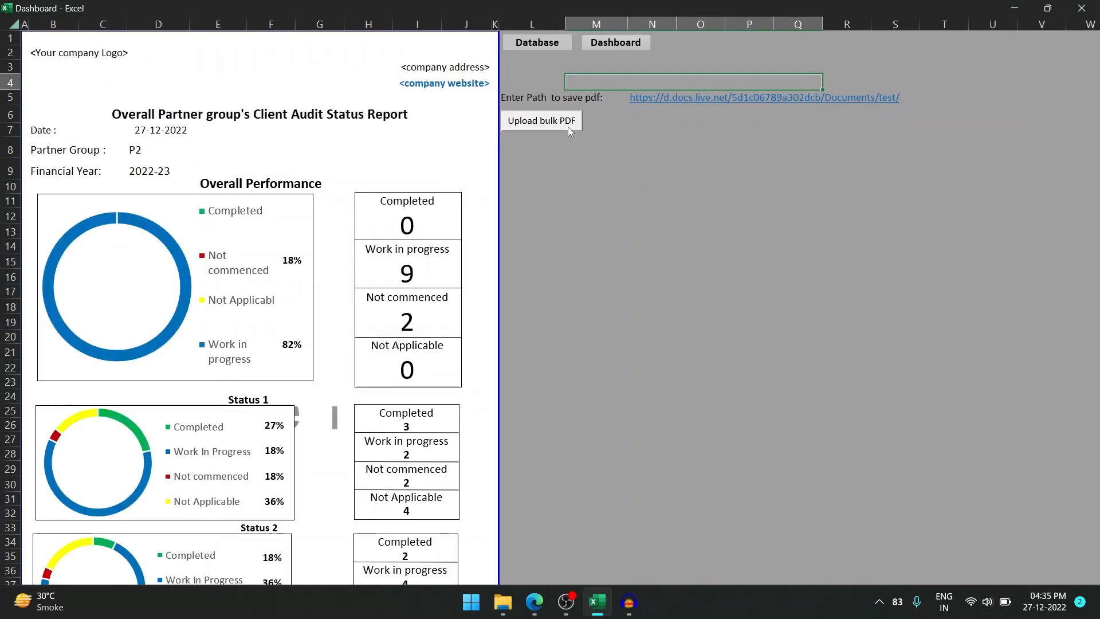
click(567, 126)
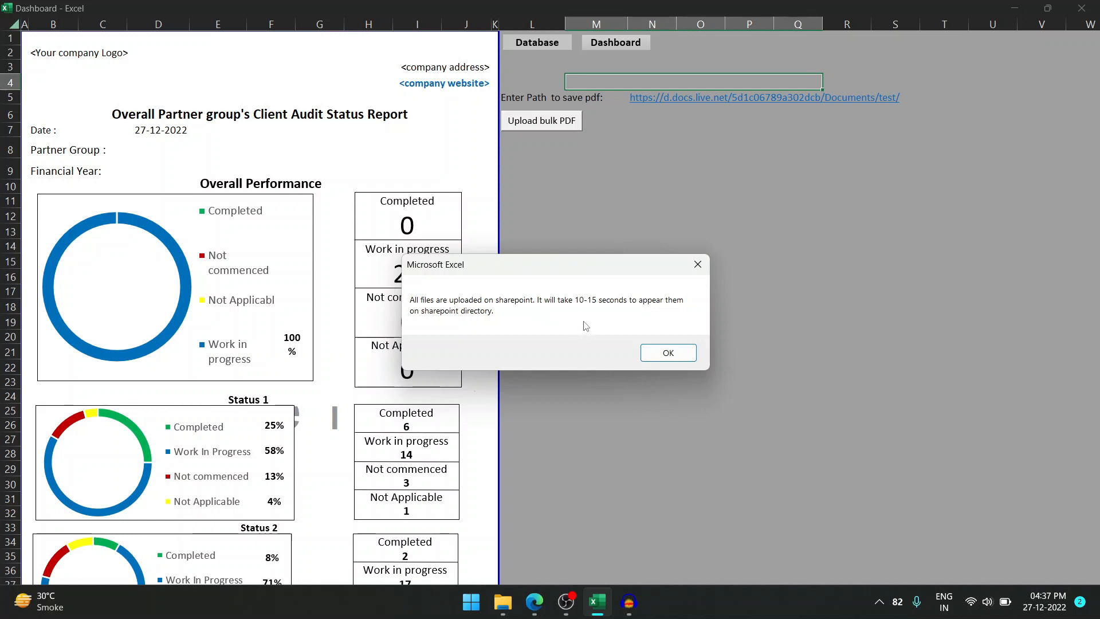
click(665, 352)
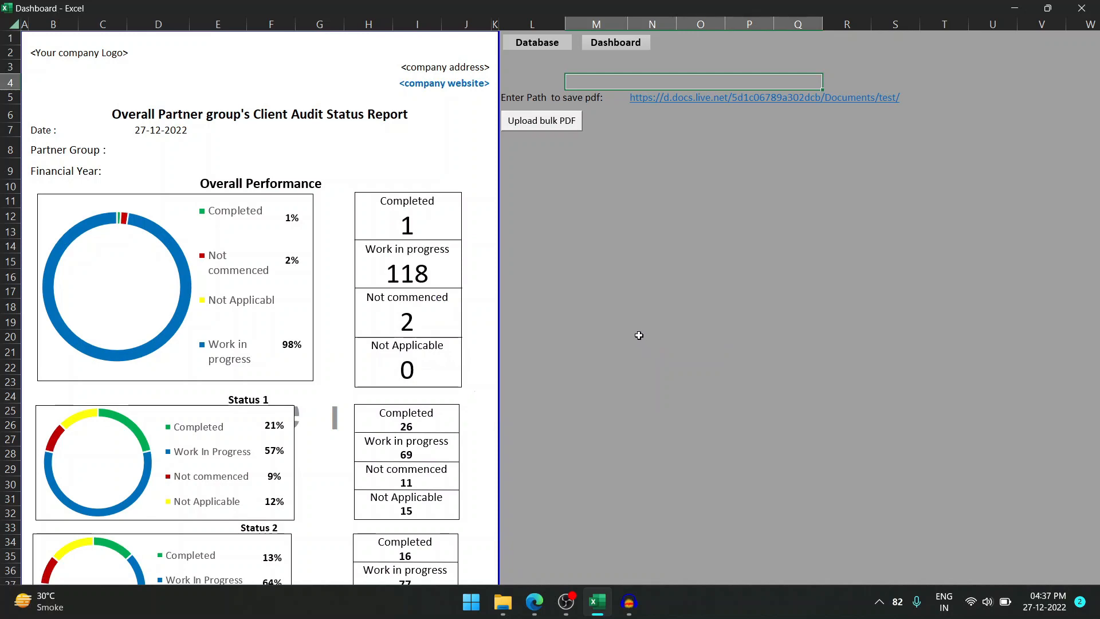
- Switch to OneDrive, reload the P1 folder and check the P1 and P4 folders for the uploaded PDF reports
key(alt+Tab)
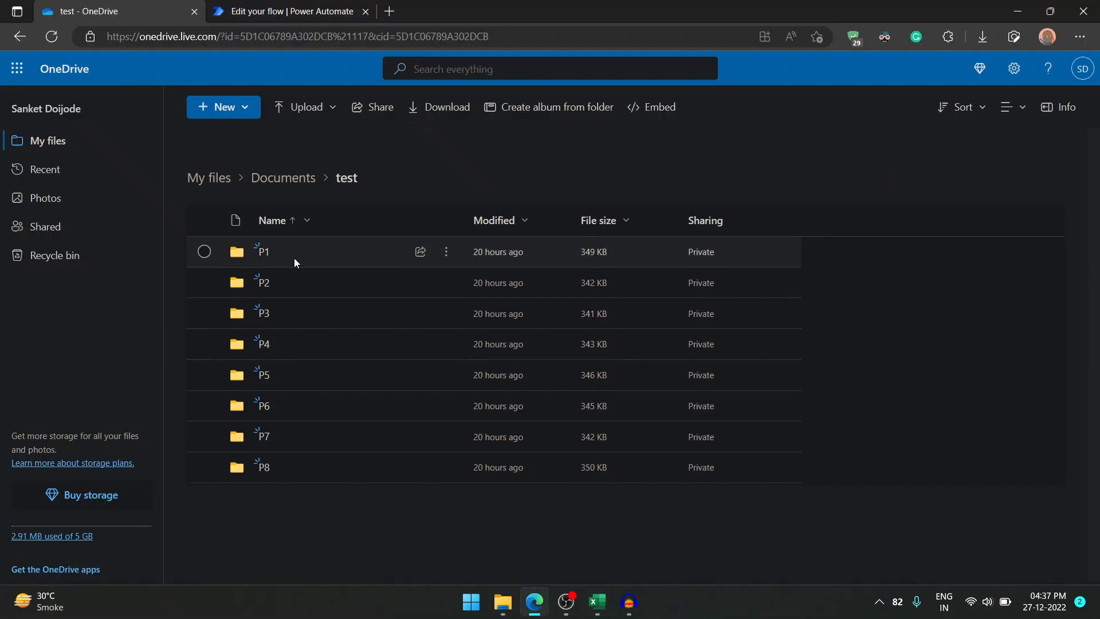
click(267, 253)
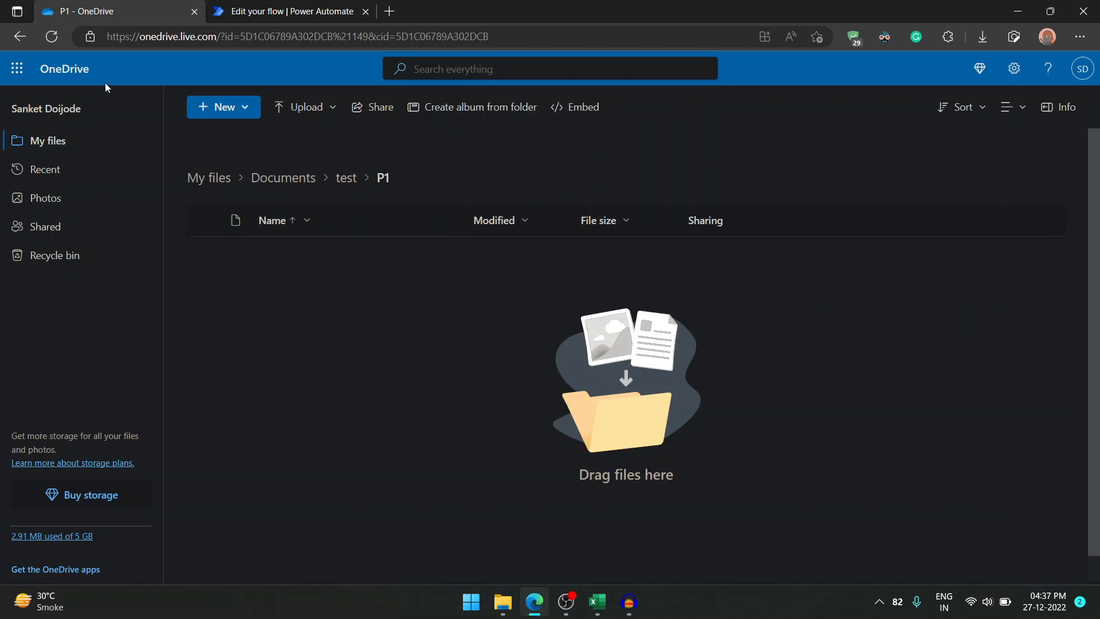
click(57, 38)
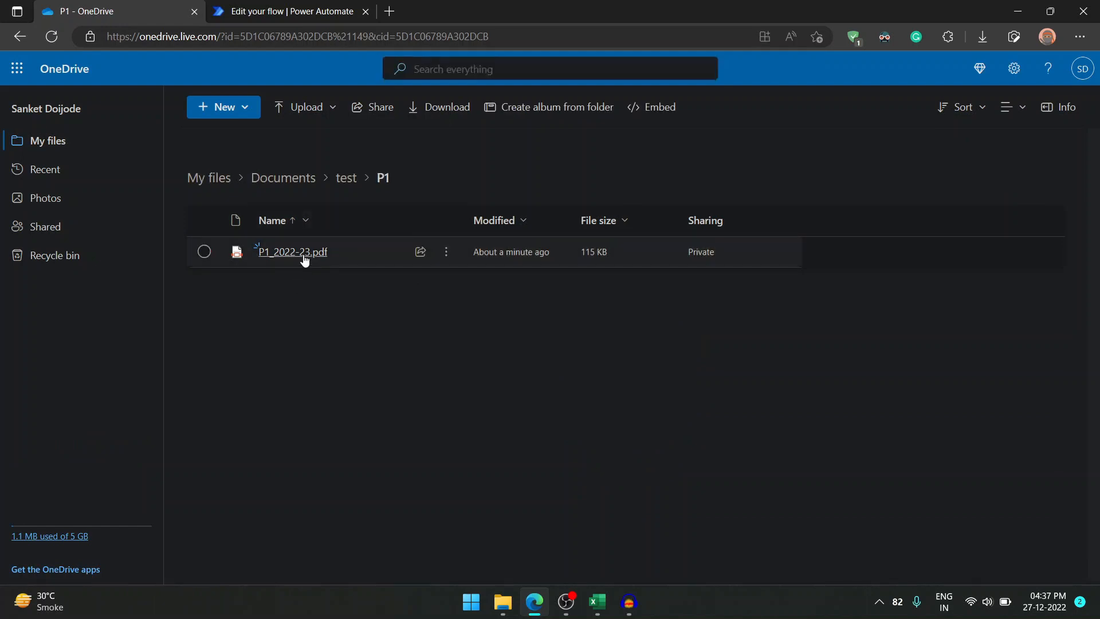
click(344, 179)
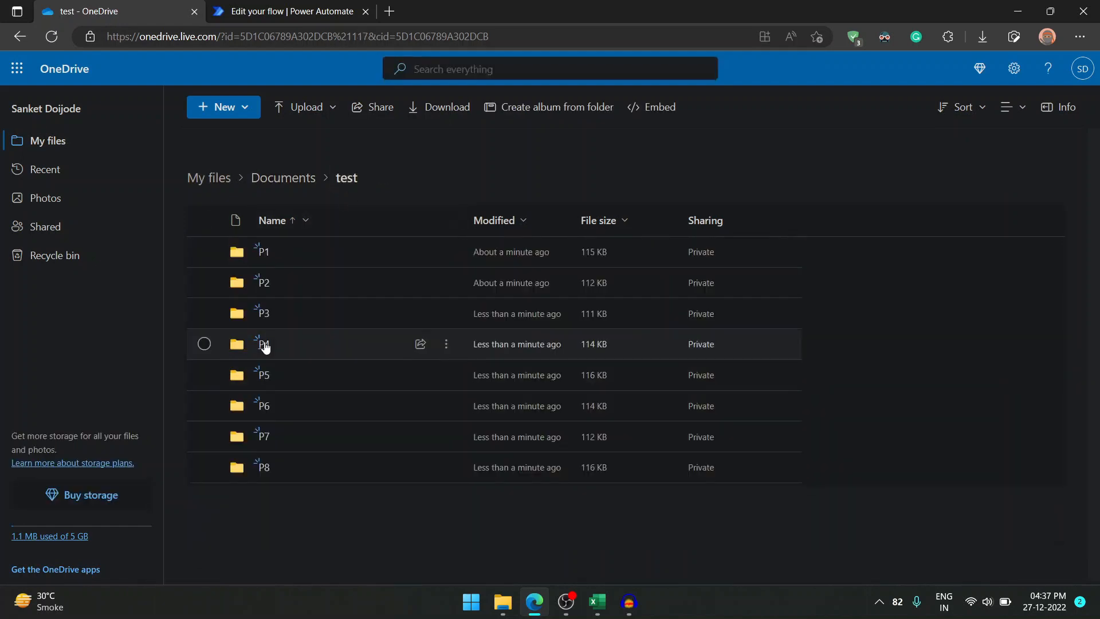
click(268, 347)
click(347, 179)
- Review P7_2022-23.pdf in the P7 folder, close it and return to the test folder
click(264, 441)
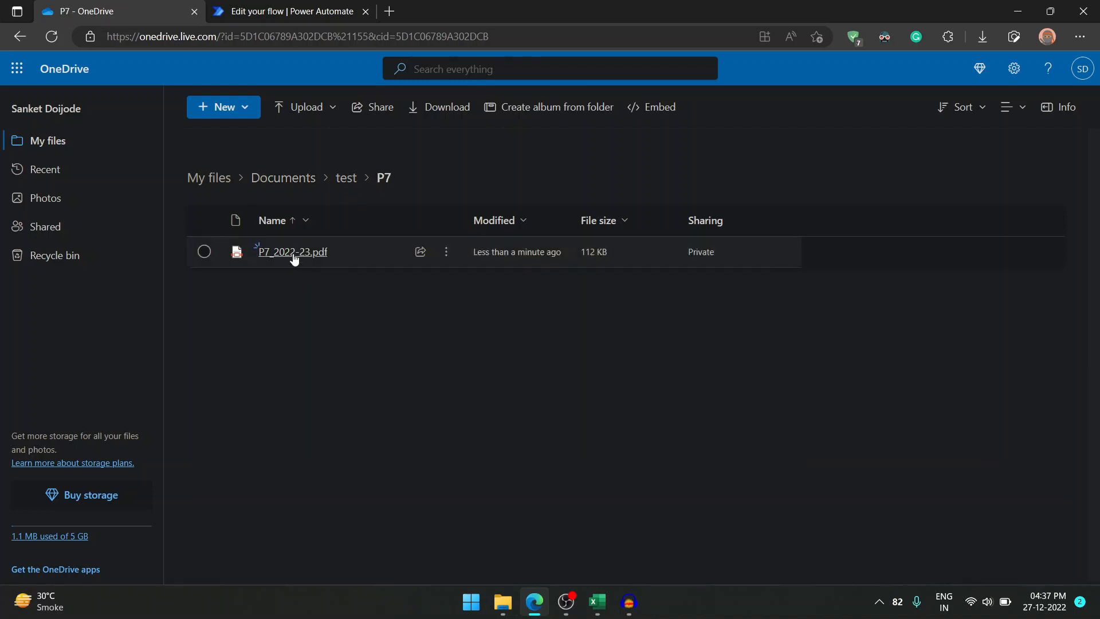
click(295, 253)
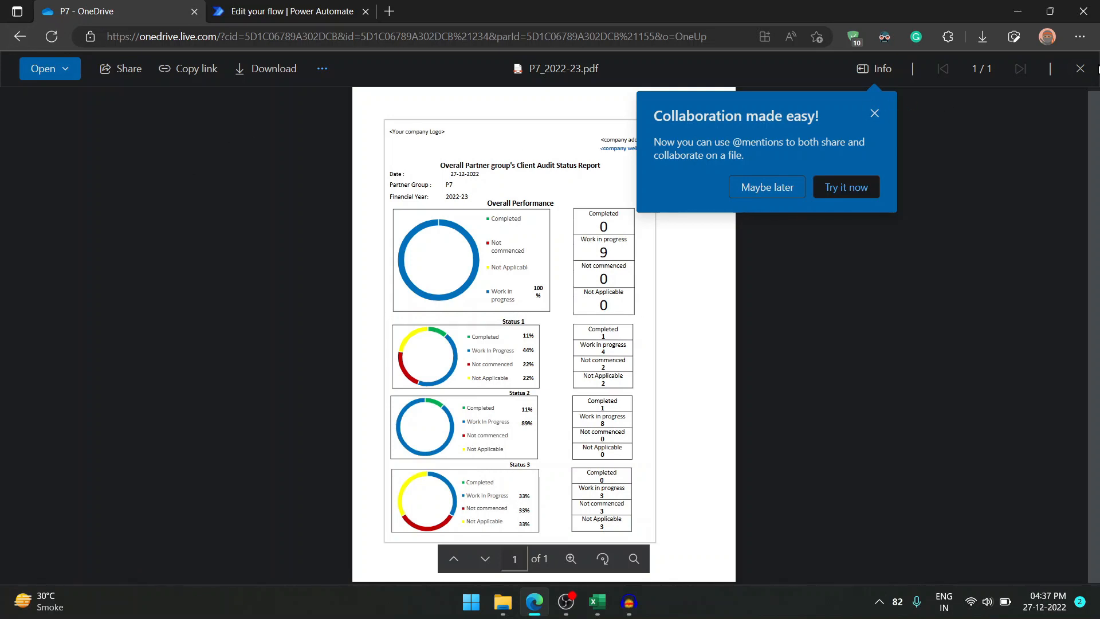
click(1081, 68)
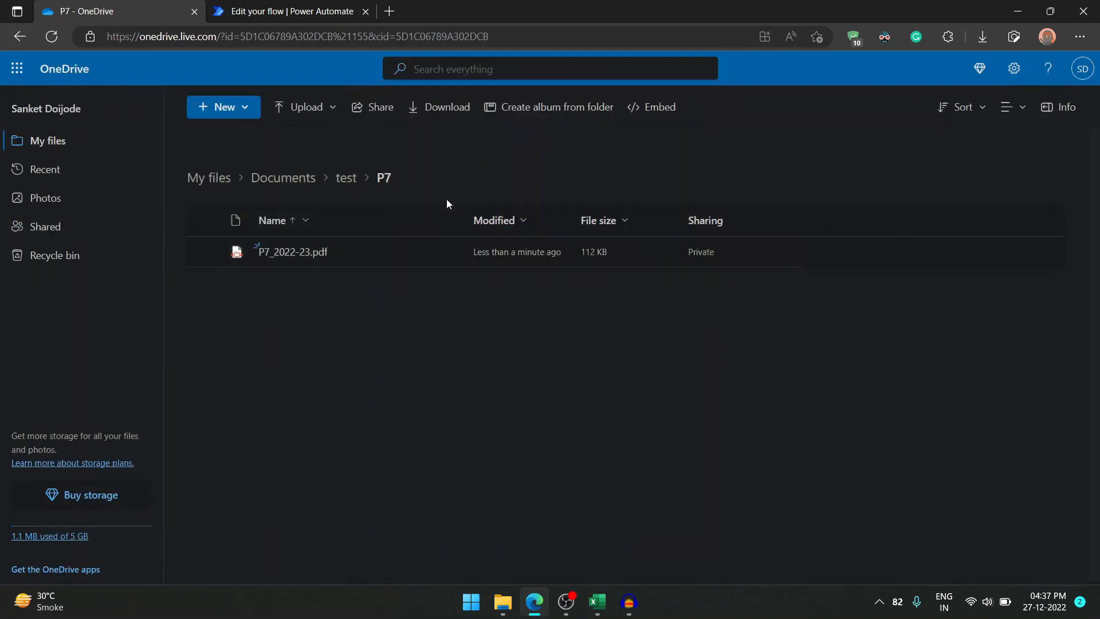
click(346, 178)
- Switch to the Dashboard workbook's Database sheet in Excel and examine the local copy path and the OneDrive path
key(alt+Tab)
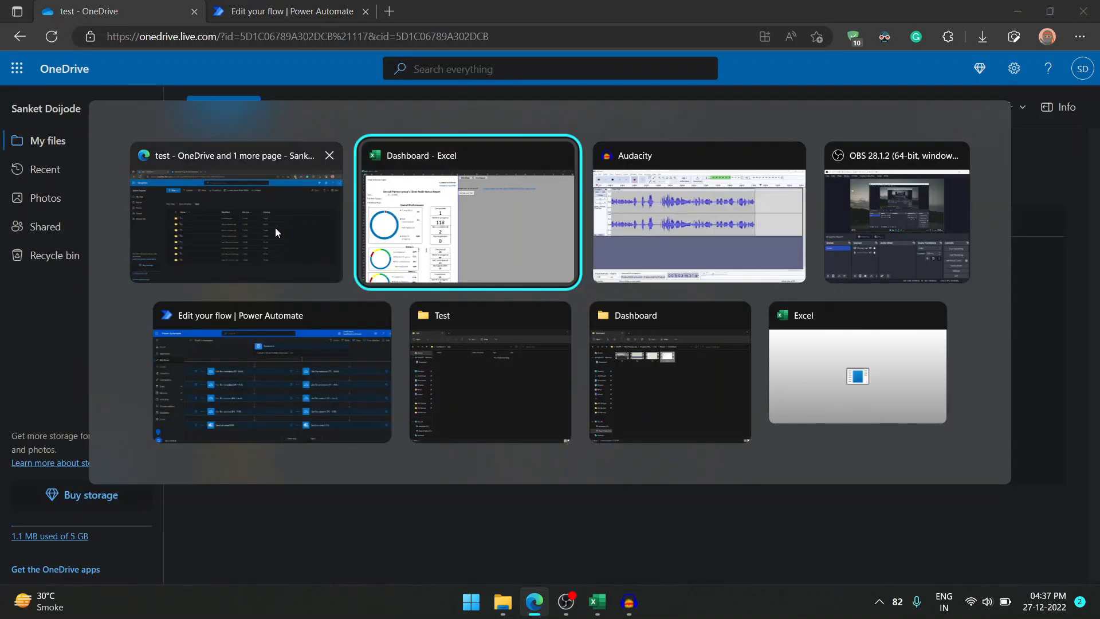
click(509, 257)
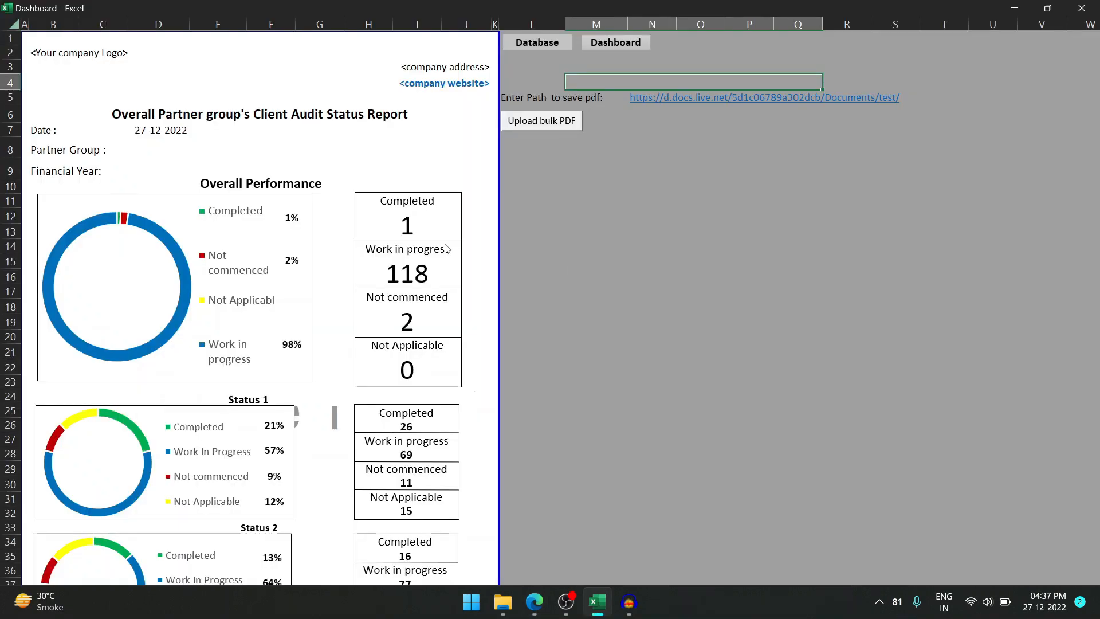
key(ctrl+Page_Up)
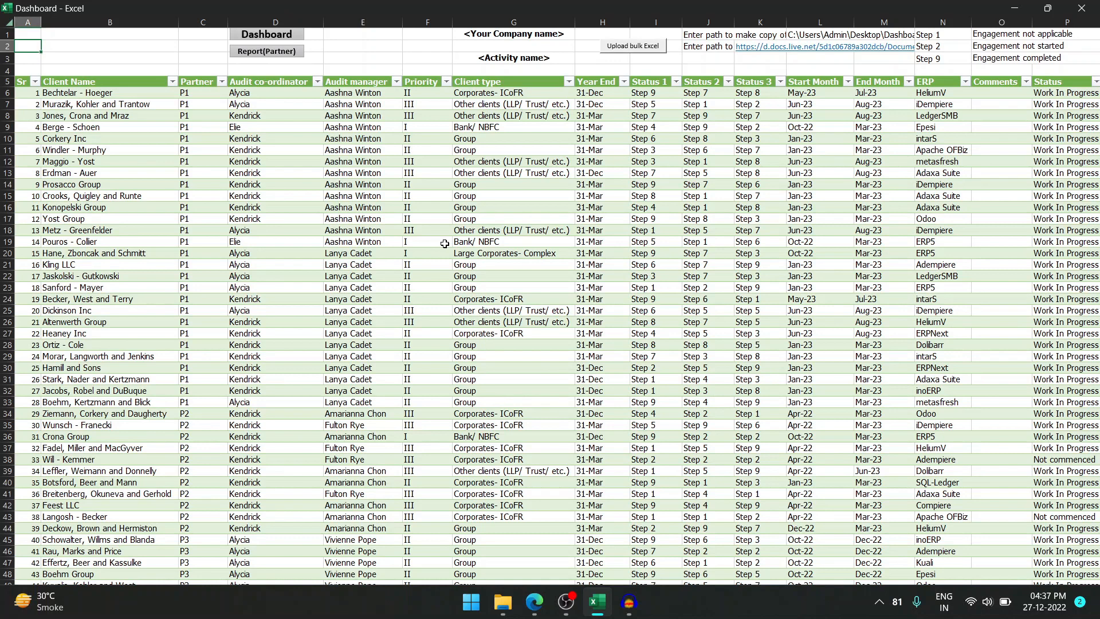
click(835, 37)
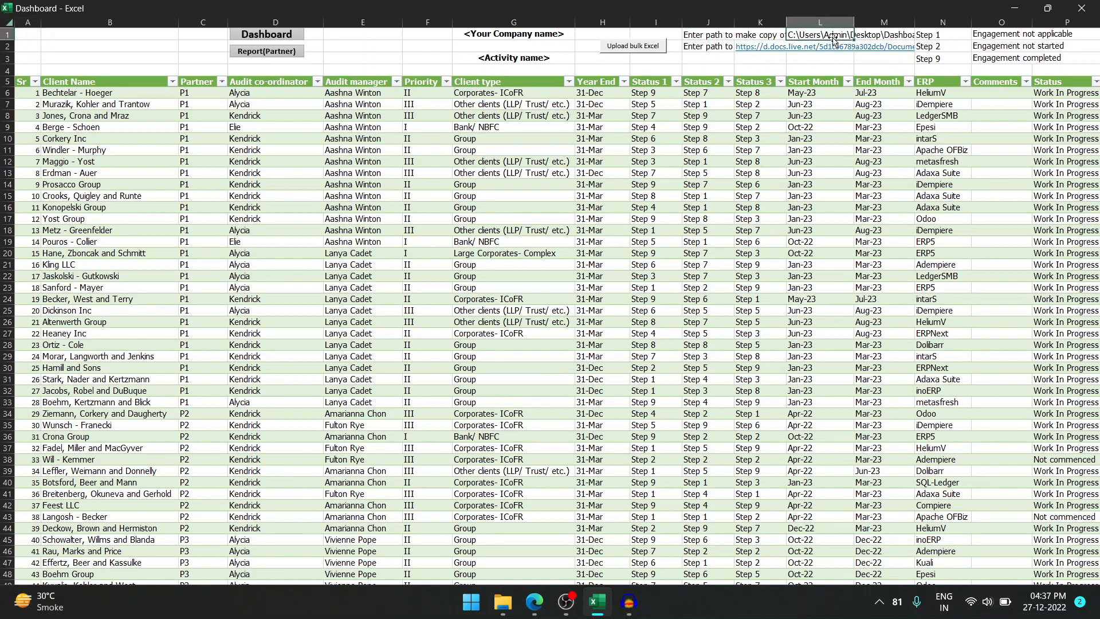
click(765, 52)
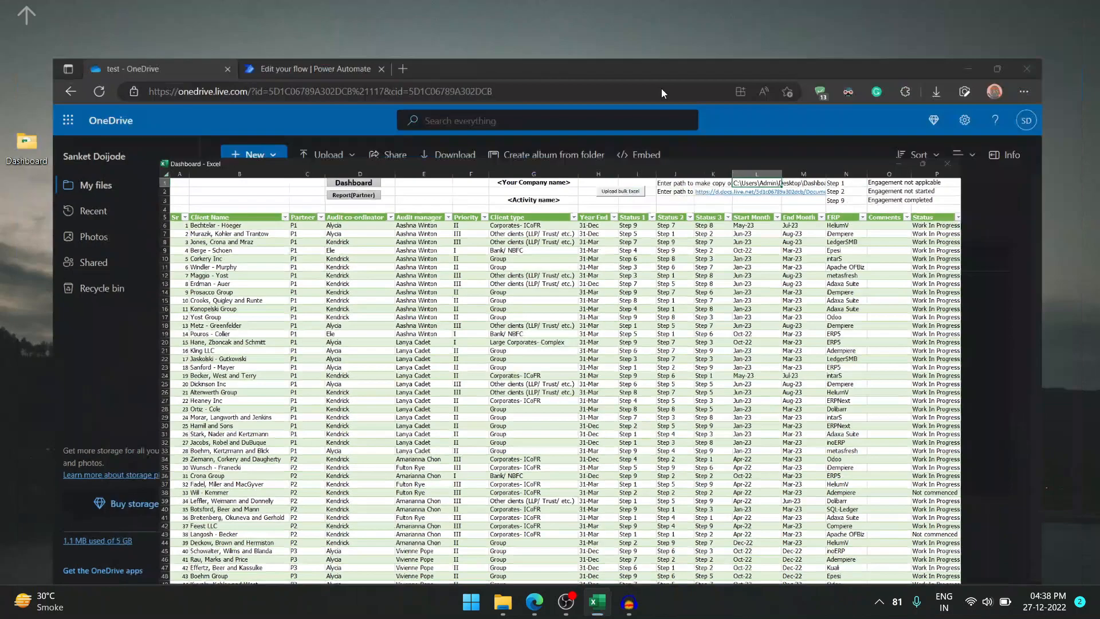
- Show the desktop, inspect the contents of the local Dashboard > Test folder in File Explorer and minimize it
key(super+d)
mouse_move(501, 613)
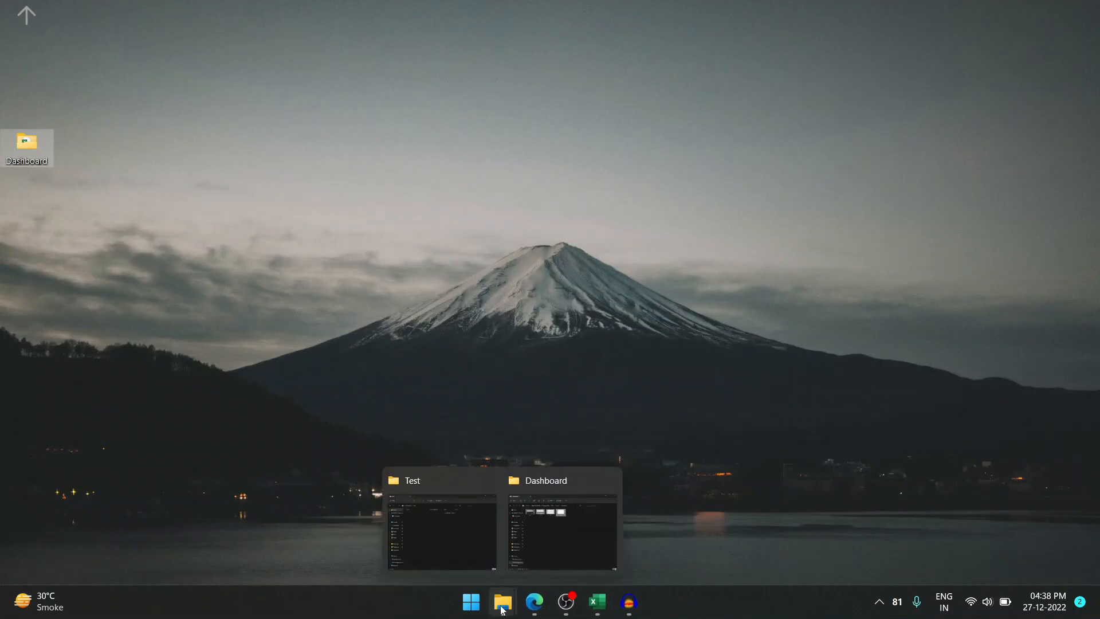
click(445, 537)
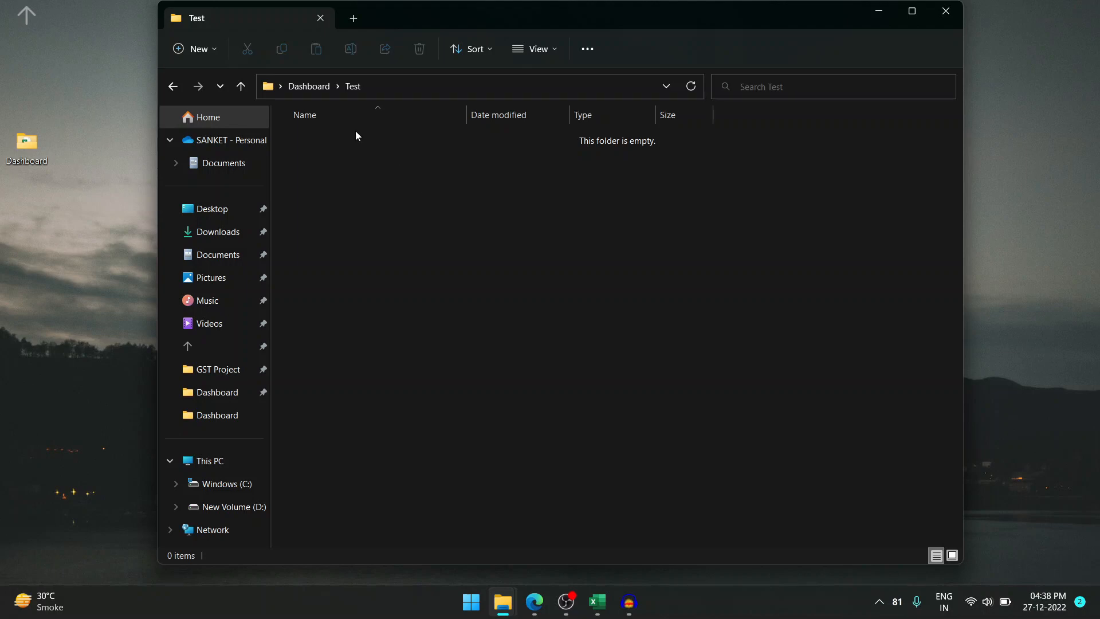
click(878, 12)
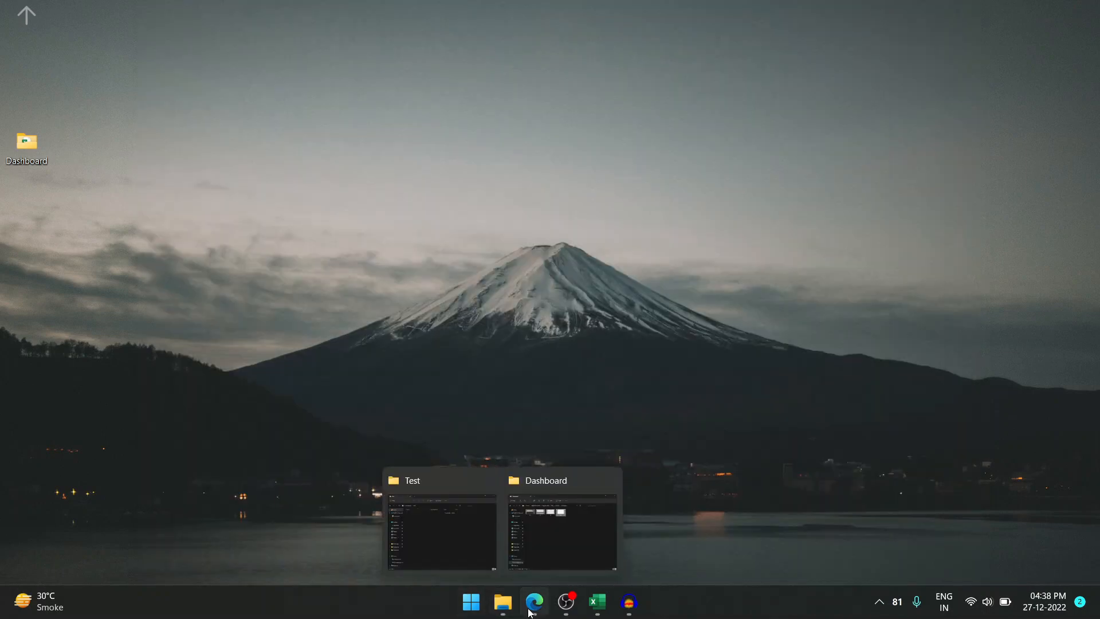
- Return to the Database sheet in Excel and bulk-upload the partner-wise Excel dashboards to the OneDrive test folder
mouse_move(533, 611)
click(597, 602)
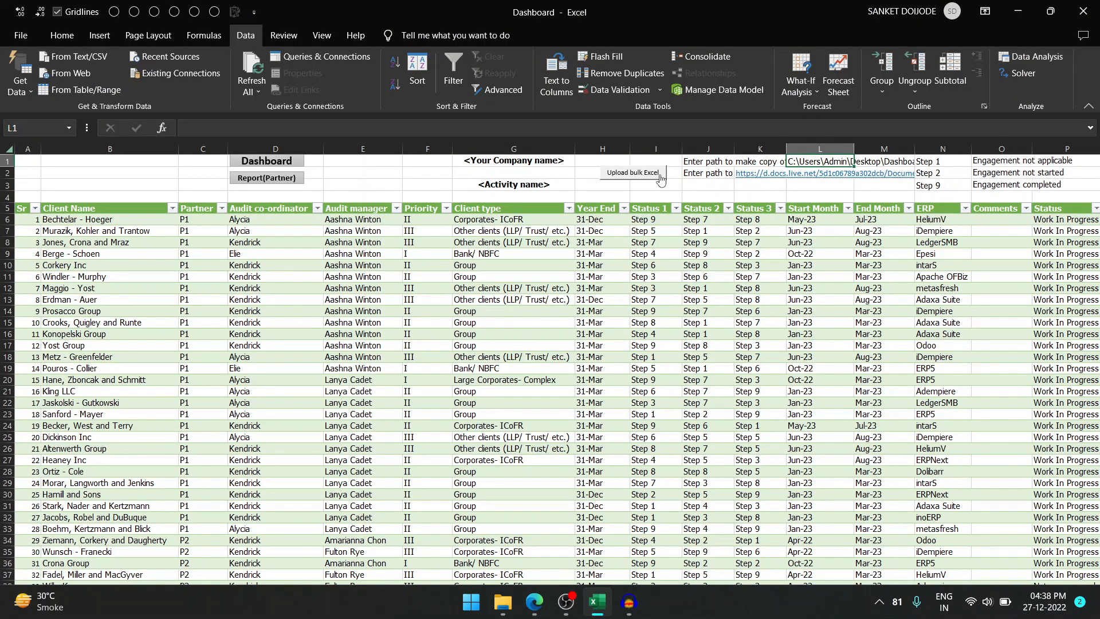
click(660, 176)
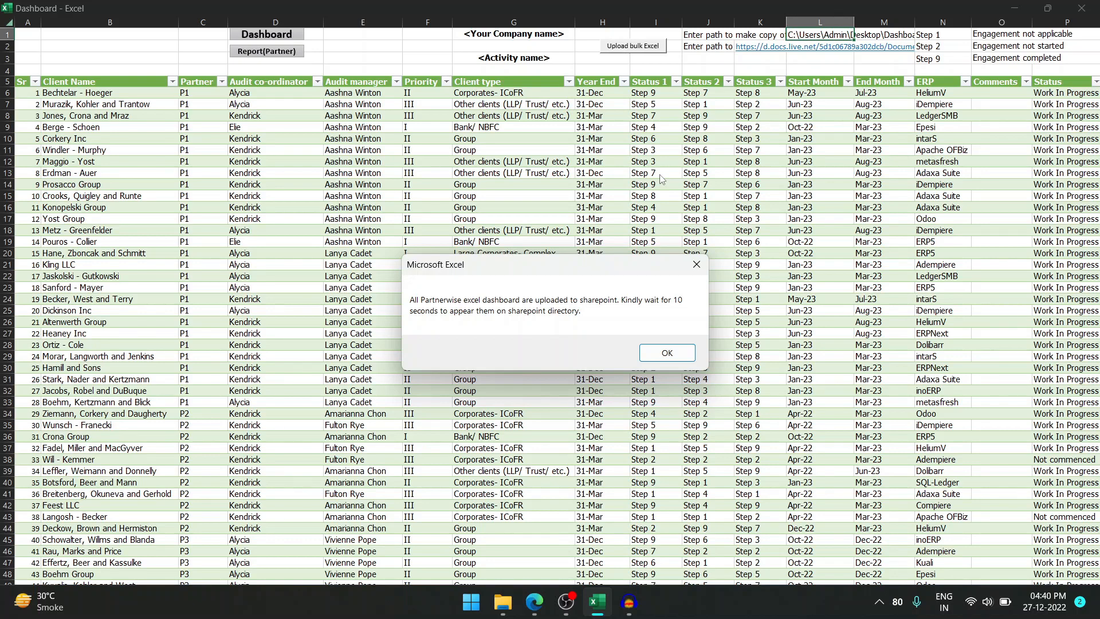
click(665, 353)
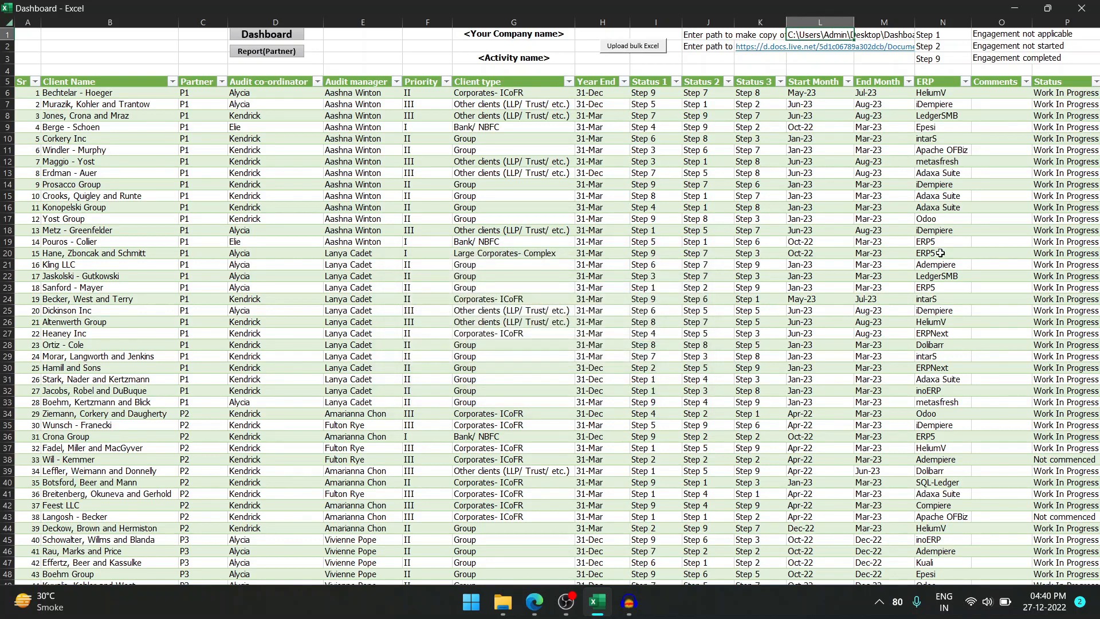
- Switch to File Explorer's local Test folder, inspect the P1 folder's contents and return to Test
key(alt+Tab)
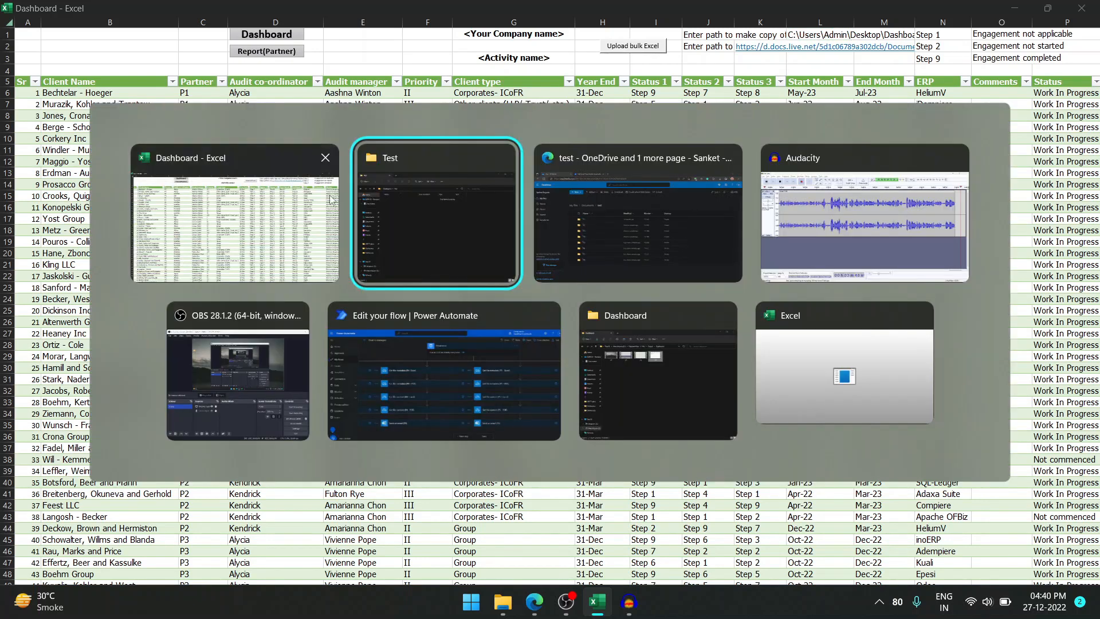
click(455, 247)
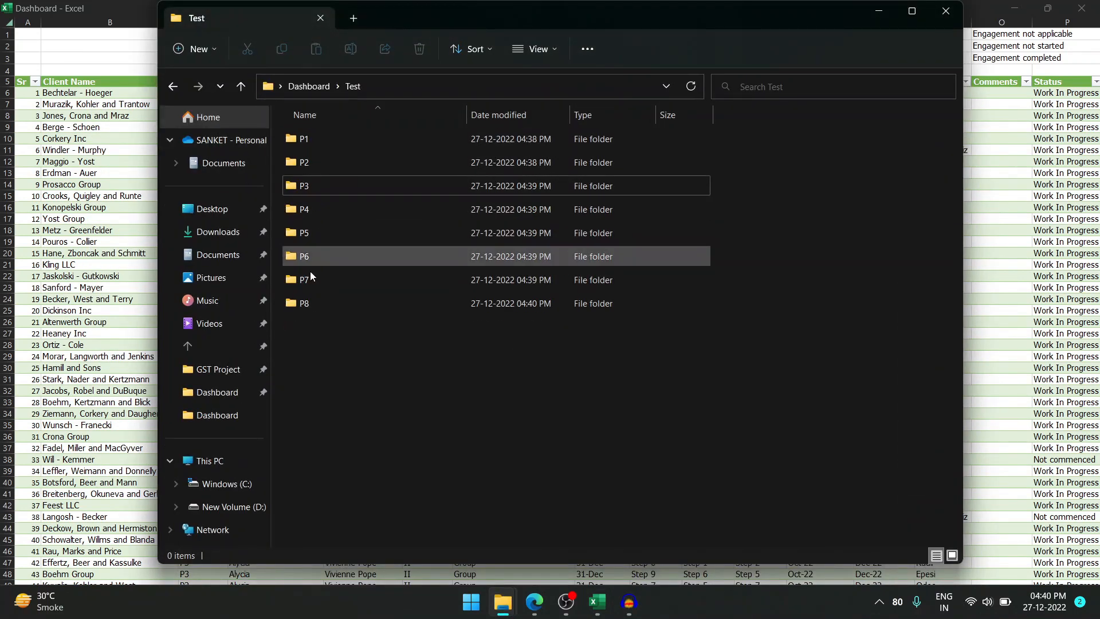
double_click(308, 143)
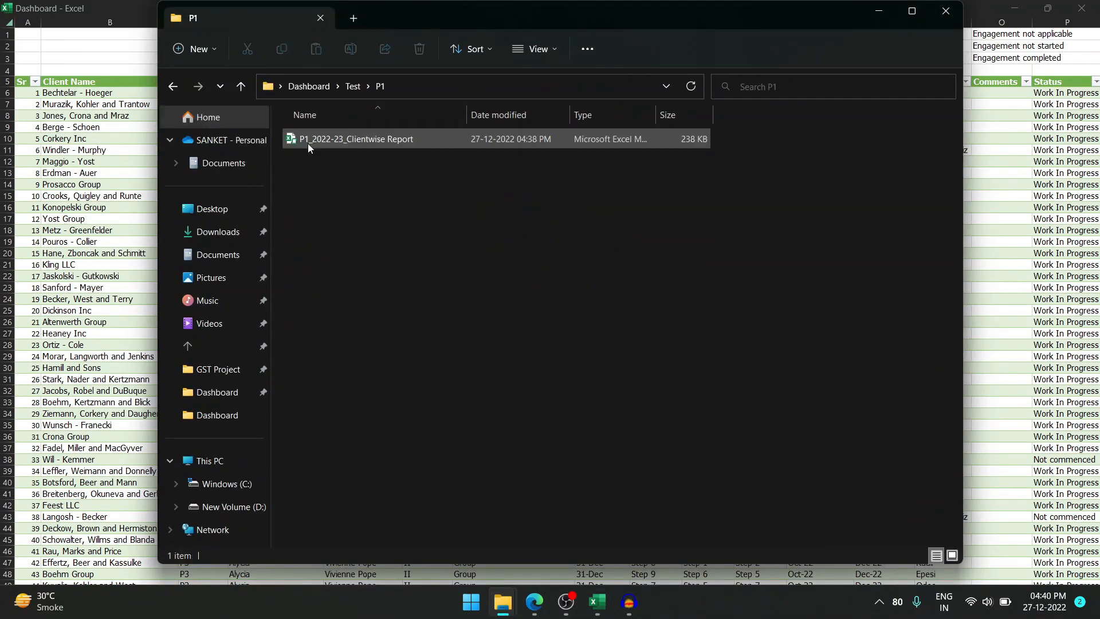
click(351, 94)
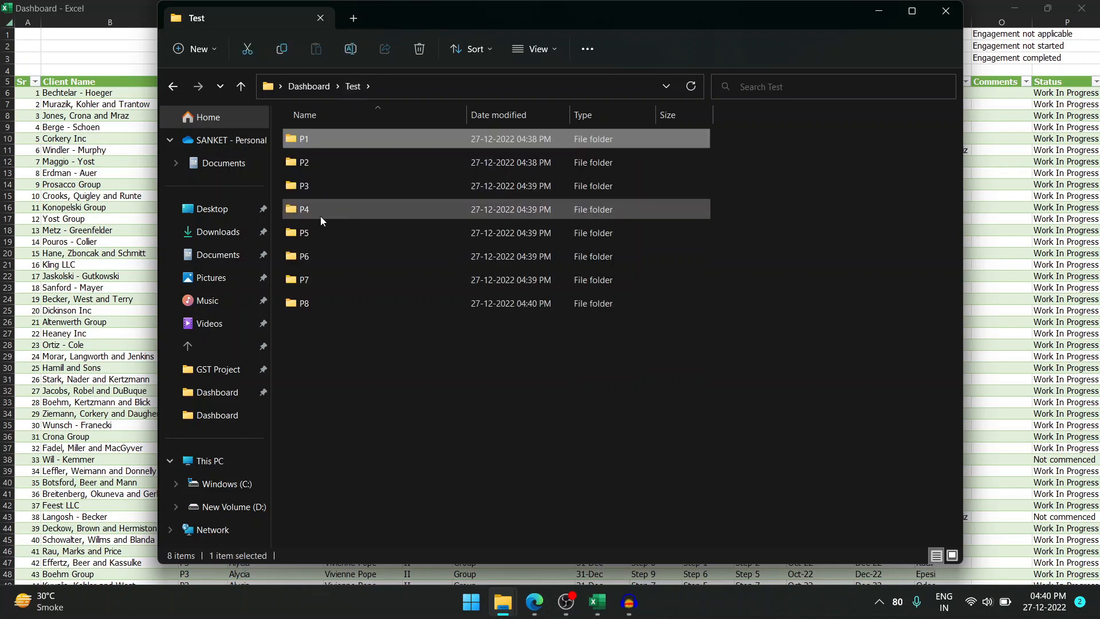
- Open P4_2022-23_Clientwise Report from the P4 folder, enable its content, view its Database sheet and close it without saving
double_click(318, 213)
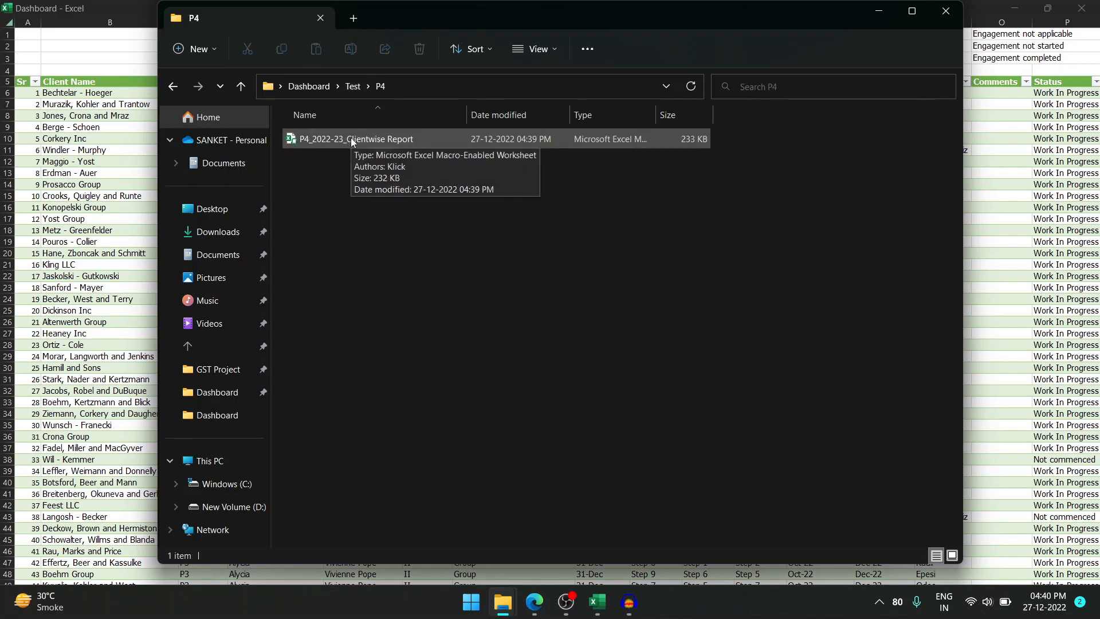
click(350, 139)
key(Return)
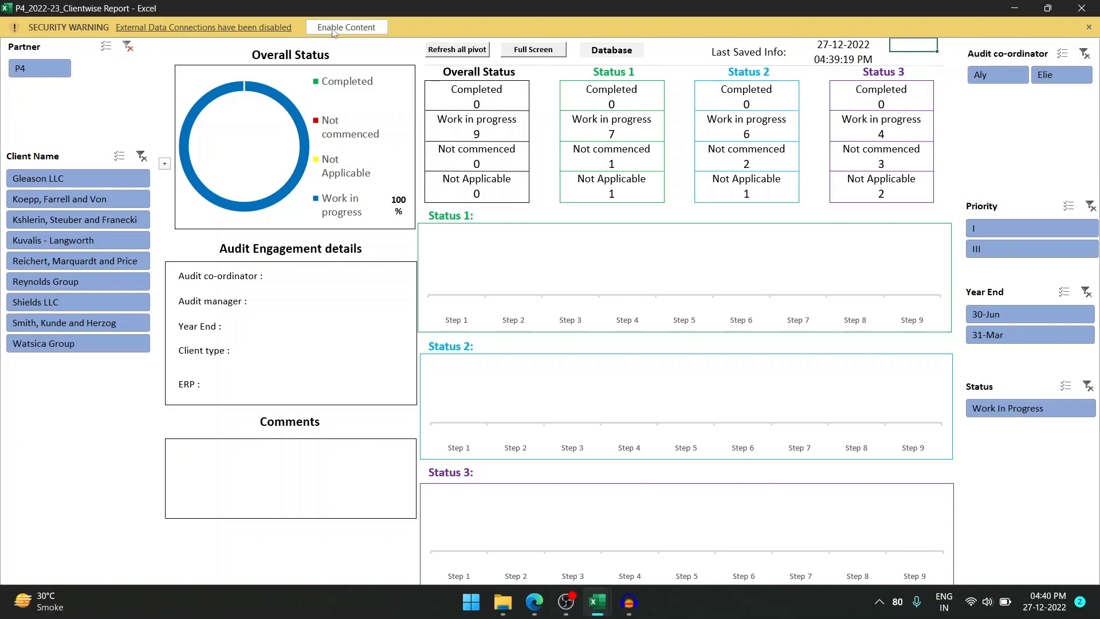
click(334, 28)
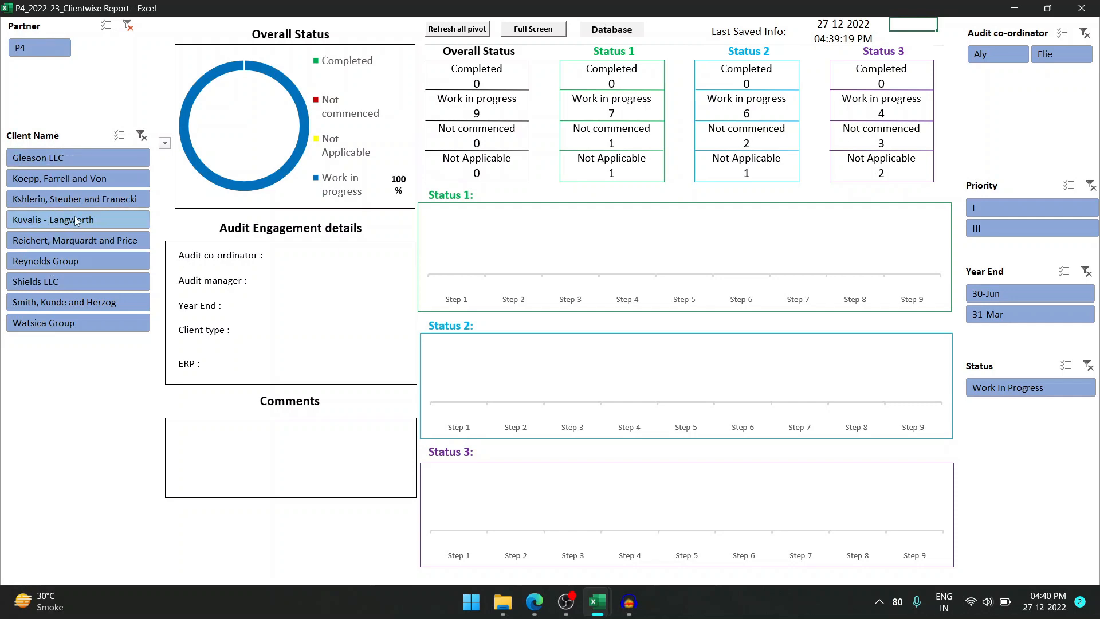
click(614, 31)
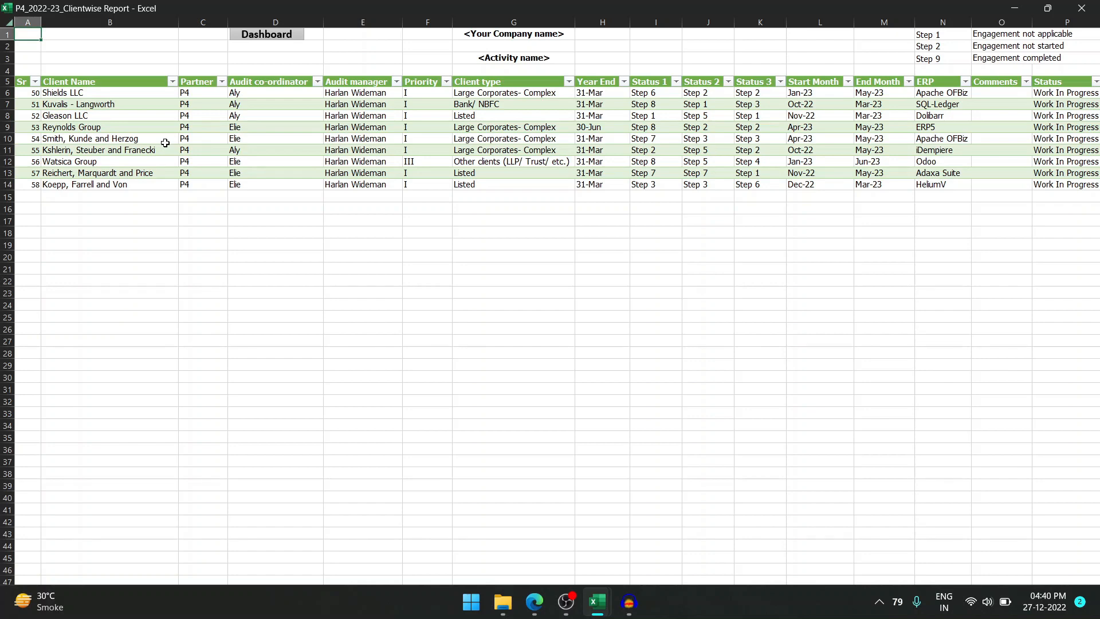
click(1082, 8)
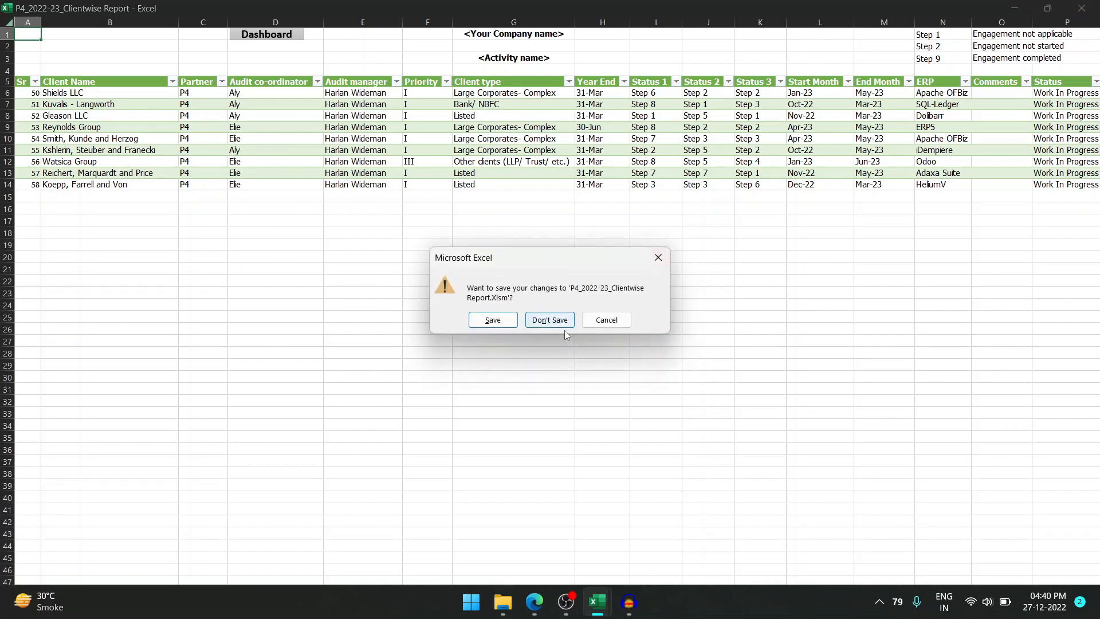
click(549, 319)
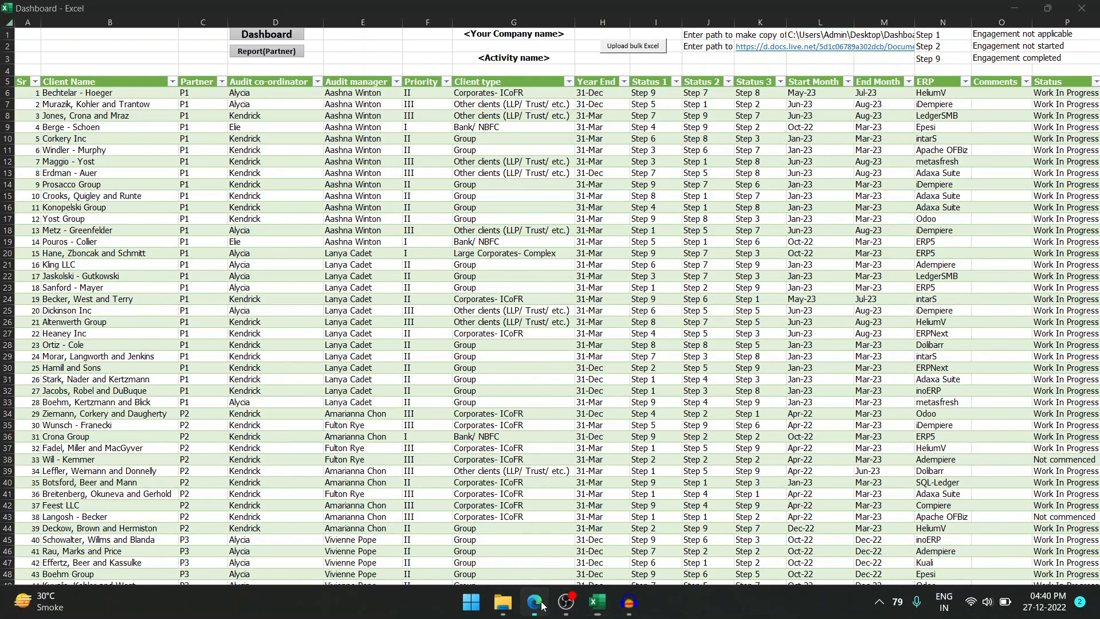
- Switch to the OneDrive test folder in Edge and check the P1, P4 and P7 folders for uploaded reports, reloading P1
click(541, 604)
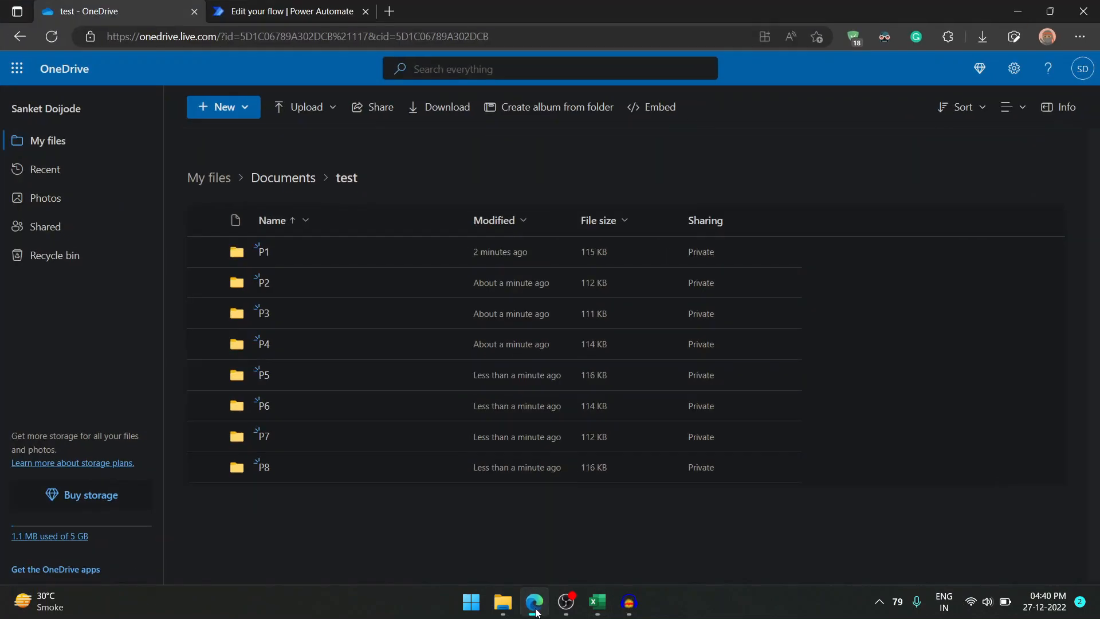
click(263, 253)
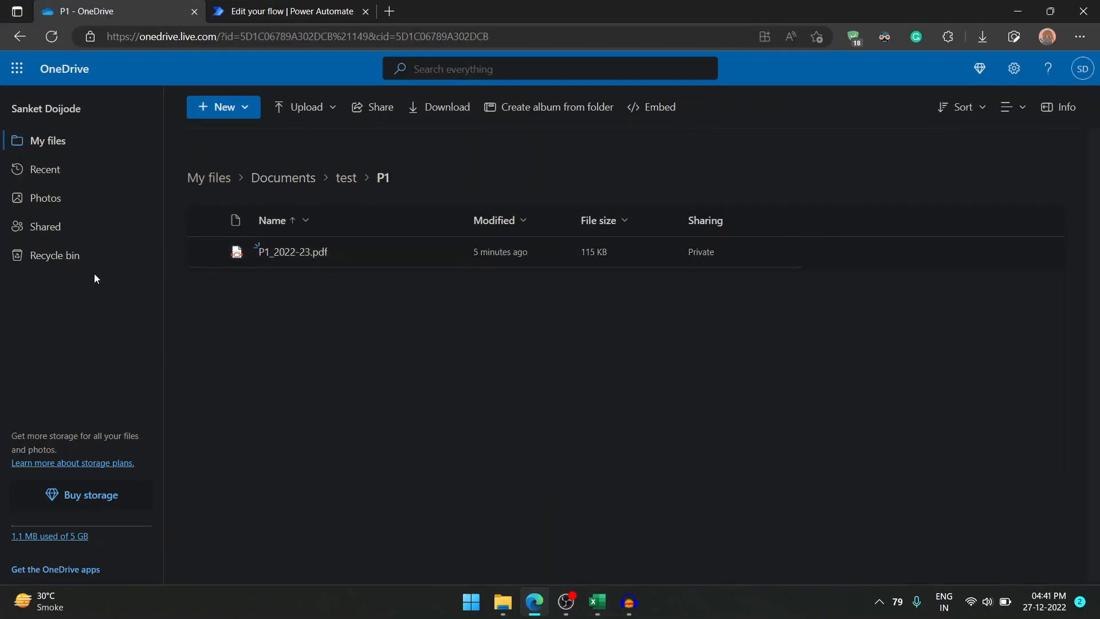
click(51, 37)
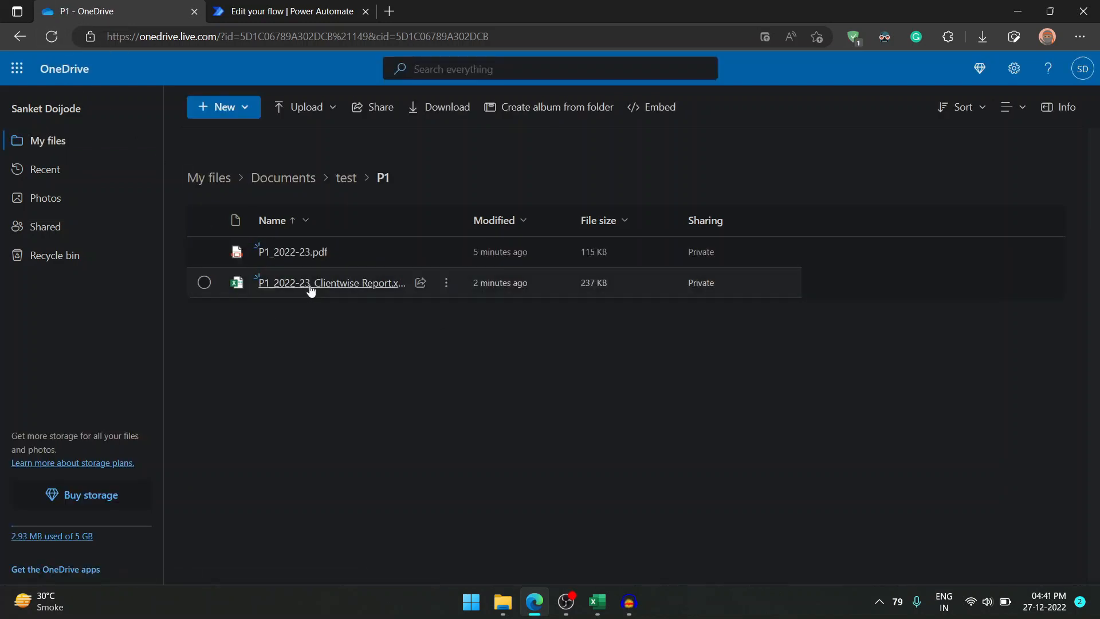
click(346, 181)
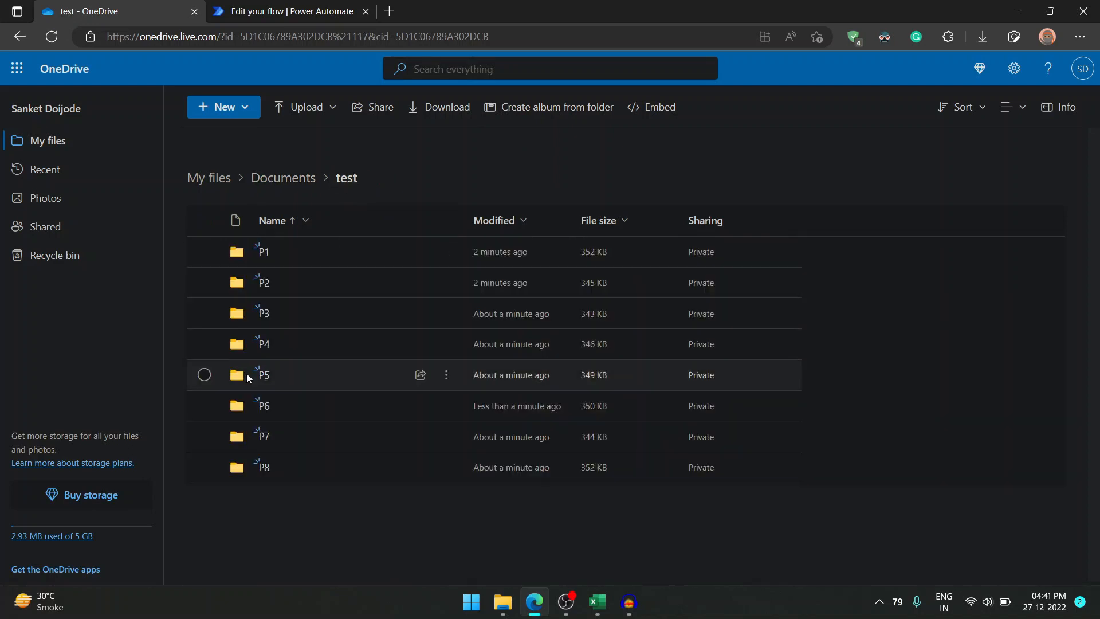
click(264, 346)
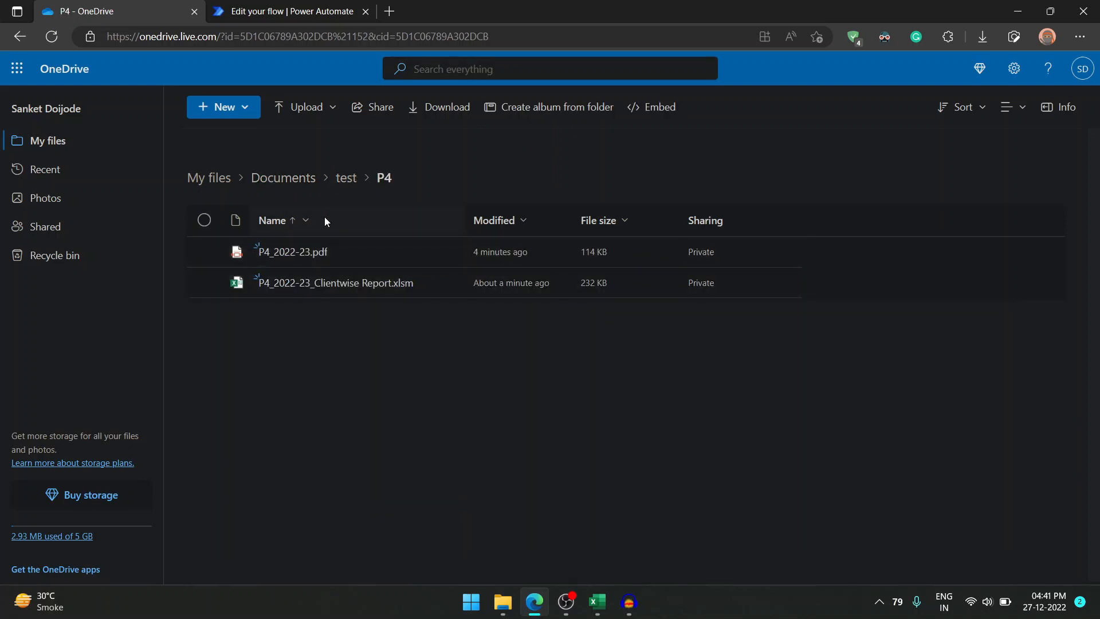
click(339, 178)
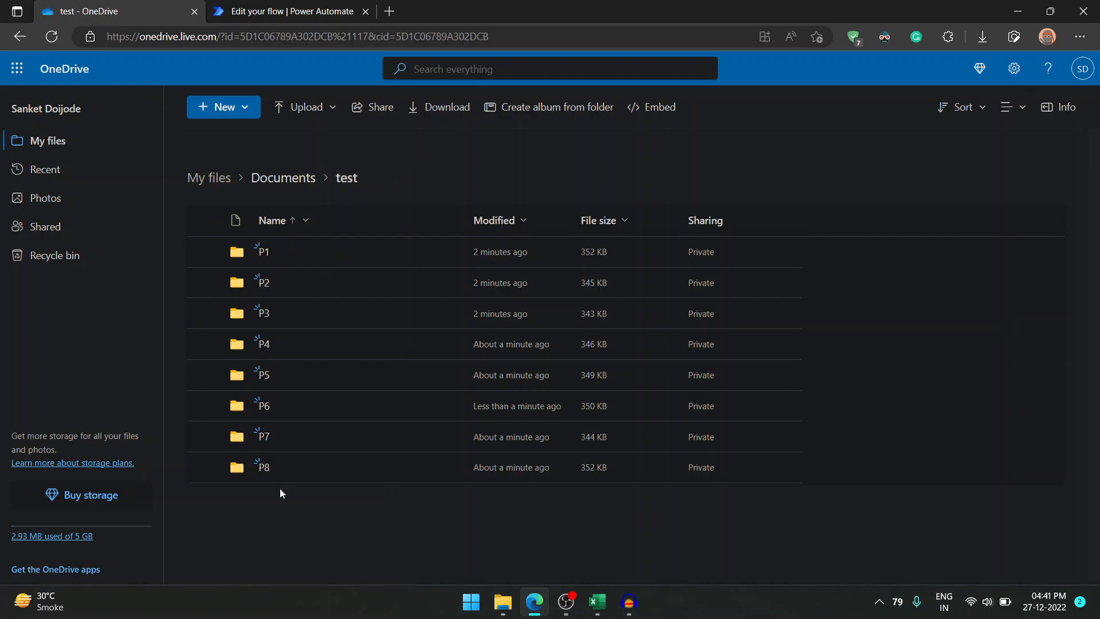
click(264, 438)
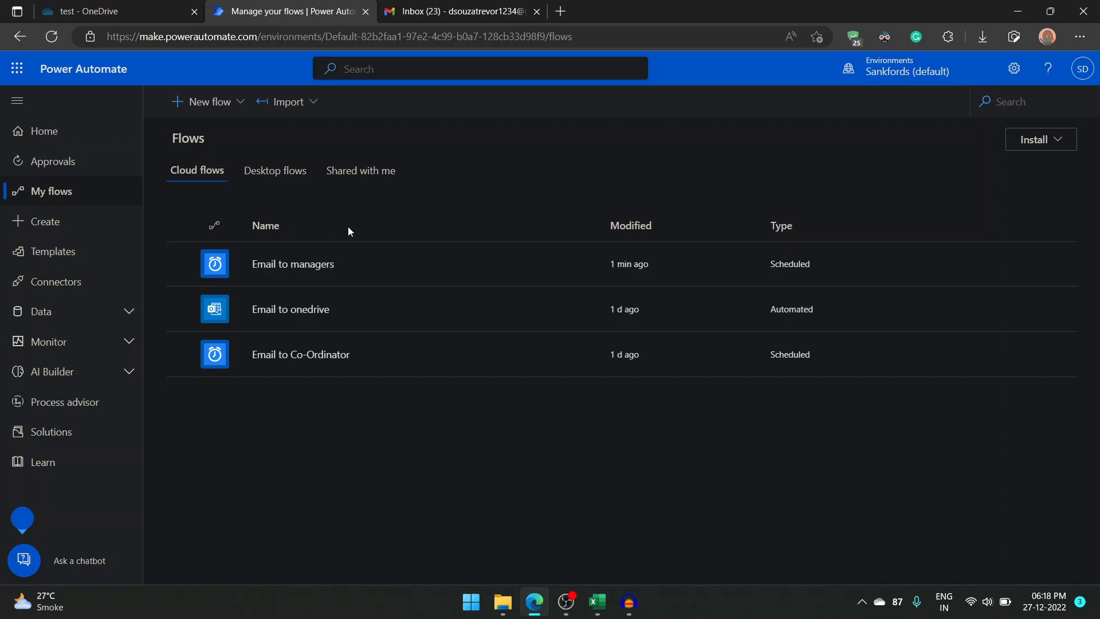
- Check the Gmail inbox, return to Power Automate and open the Email to managers flow for editing
click(459, 12)
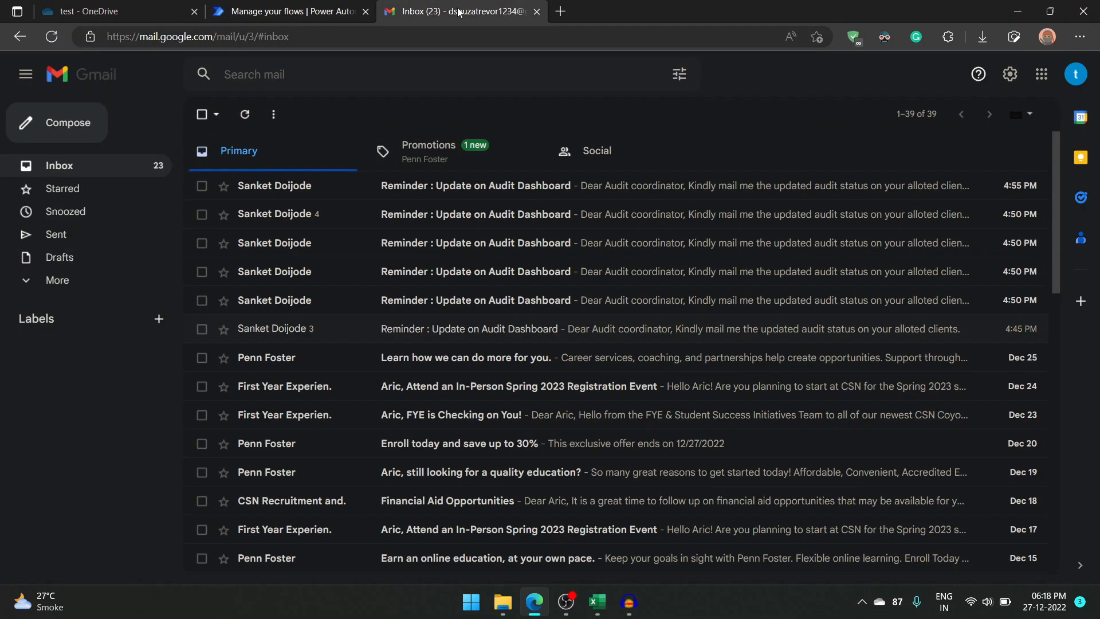
click(251, 12)
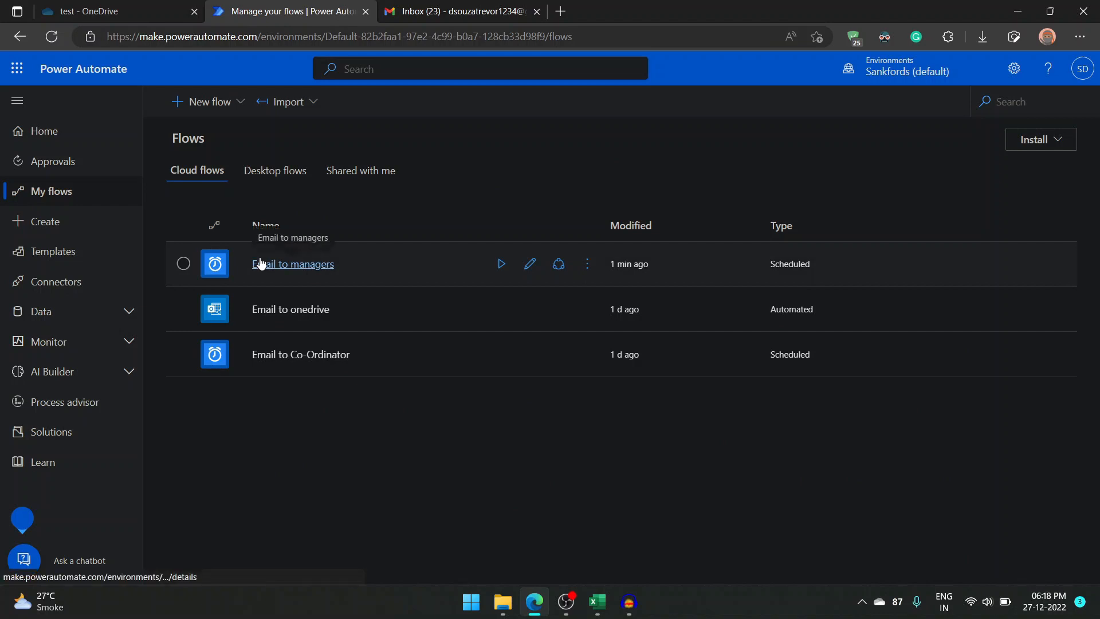
click(528, 263)
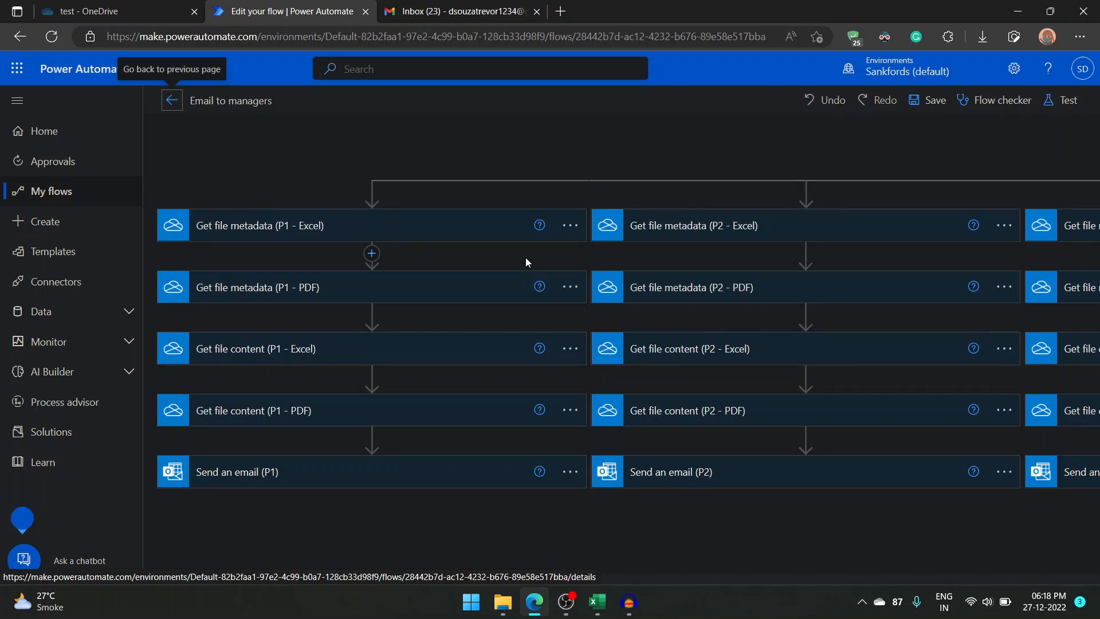
- Run a manual test of the Email to managers flow and view the progress of its actions
click(1052, 109)
click(875, 135)
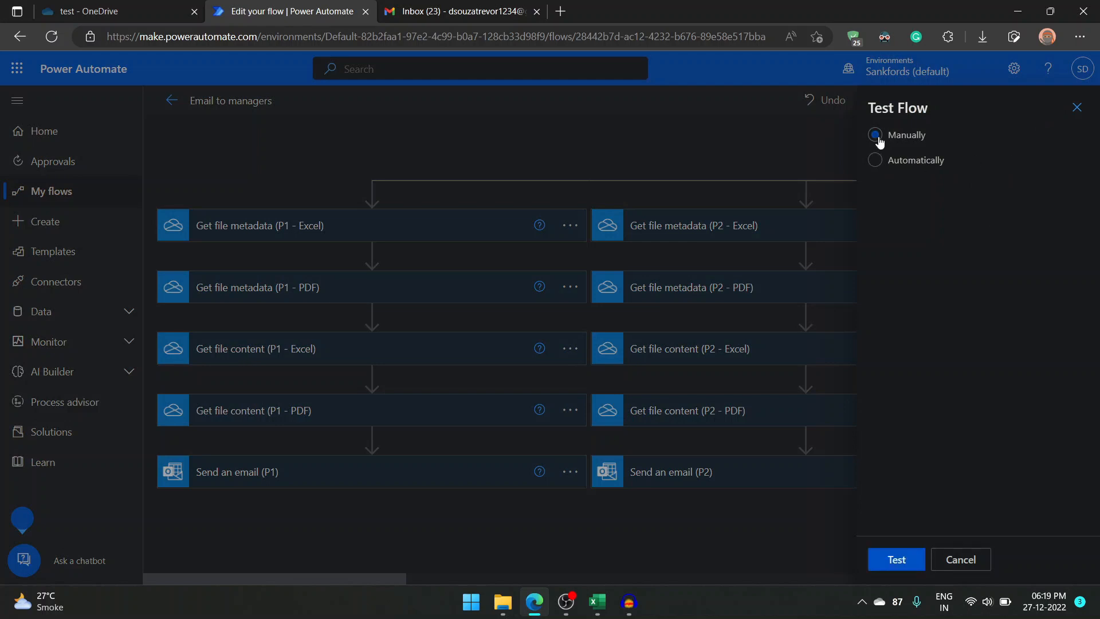
click(906, 562)
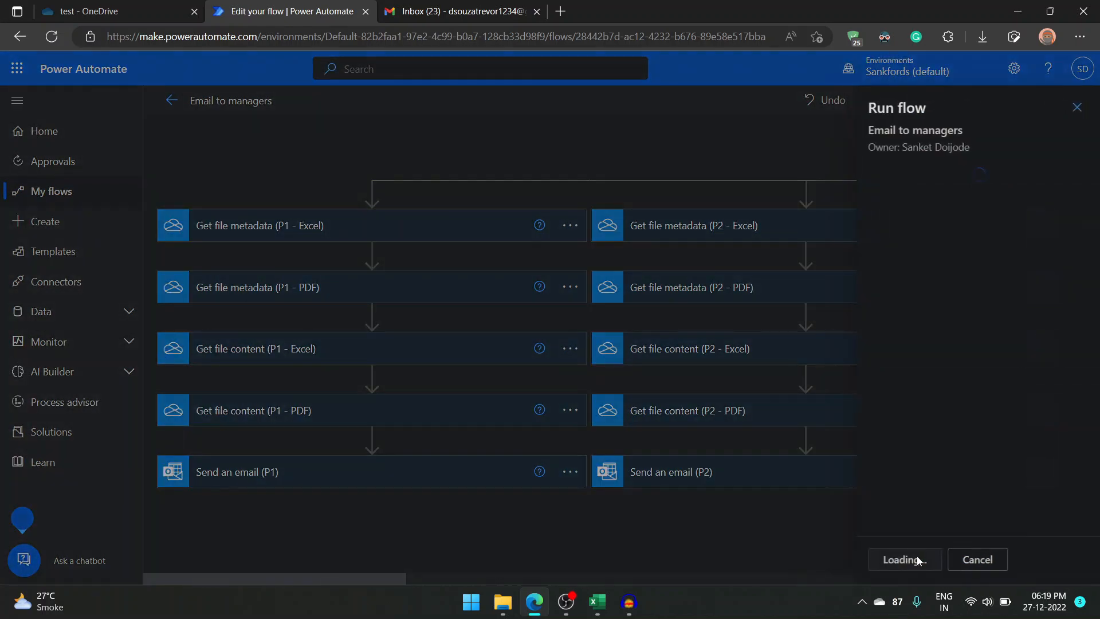
click(918, 560)
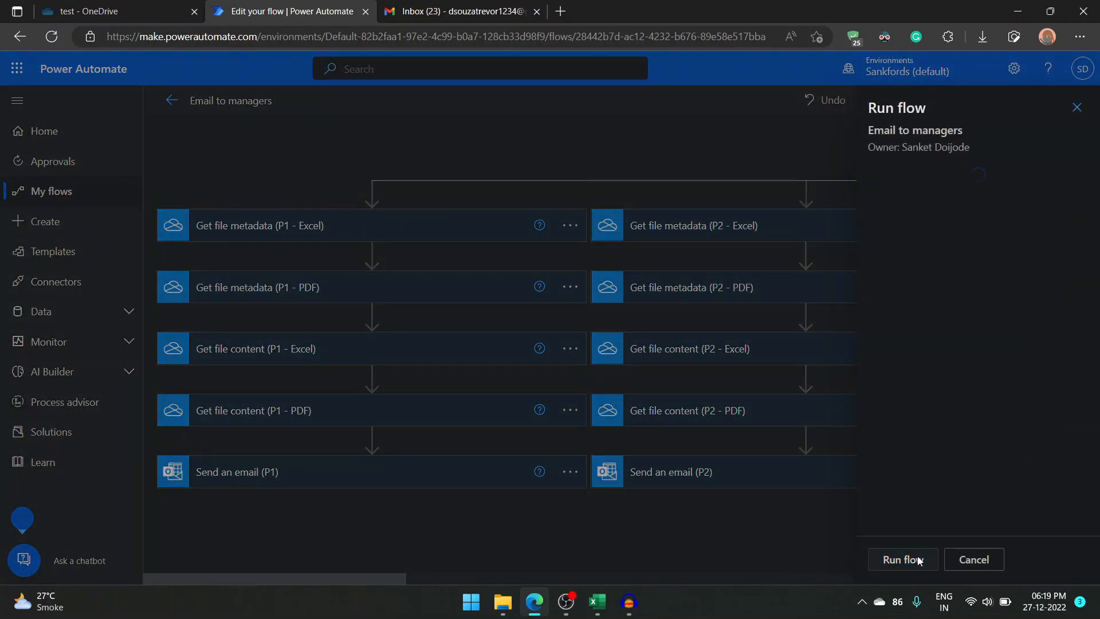
click(919, 561)
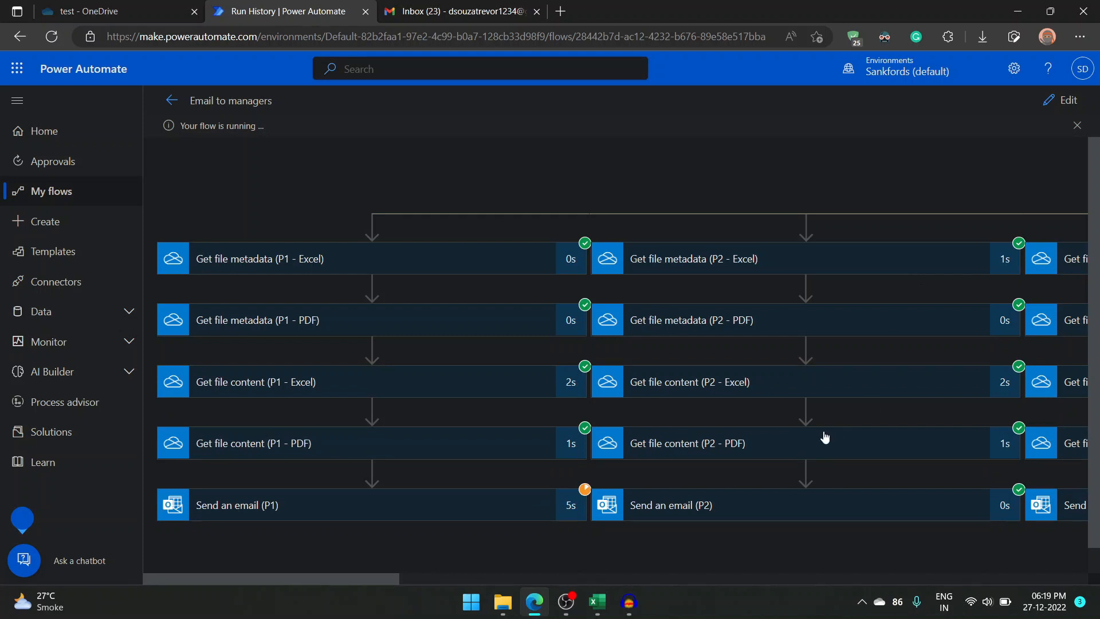
drag(375, 575, 345, 570)
- Switch to Gmail, refresh the inbox and go back to Power Automate to check the flow's run status
click(490, 16)
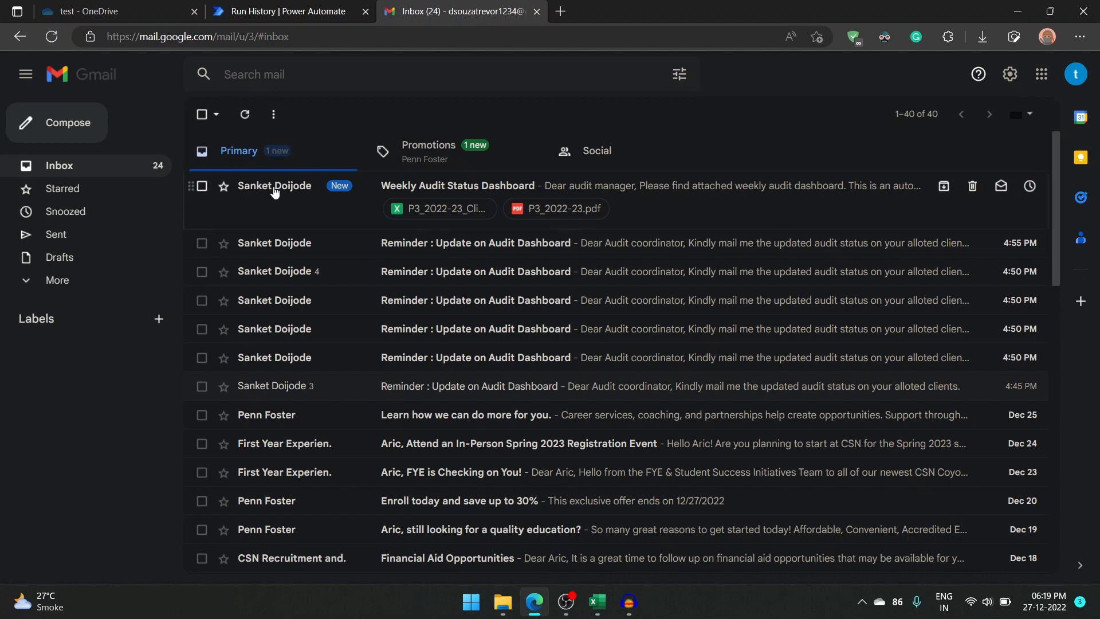
click(247, 115)
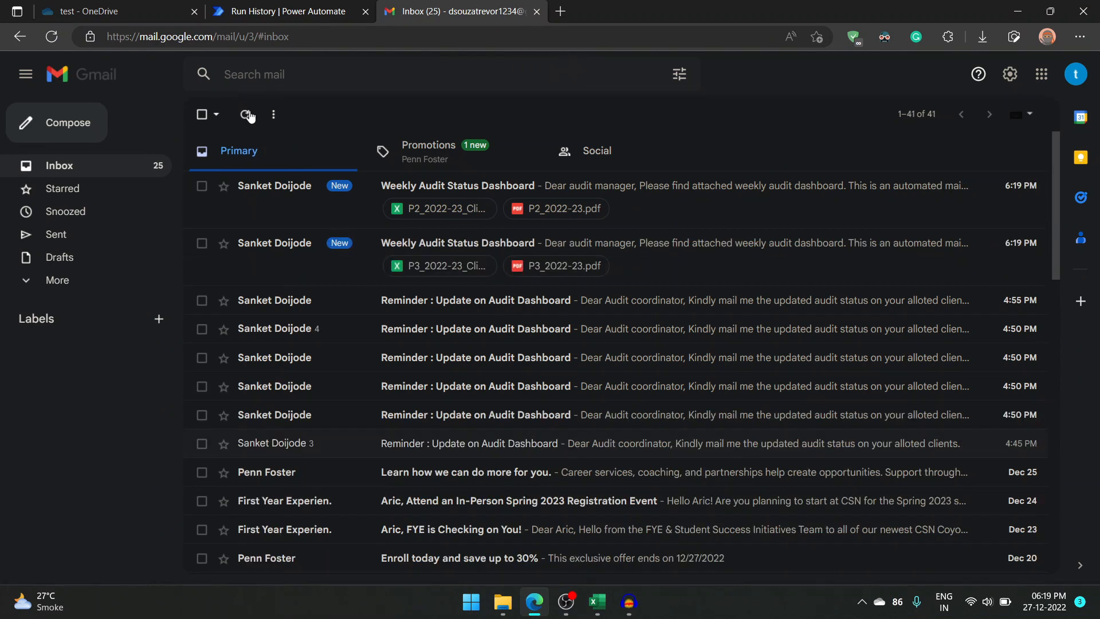
click(288, 10)
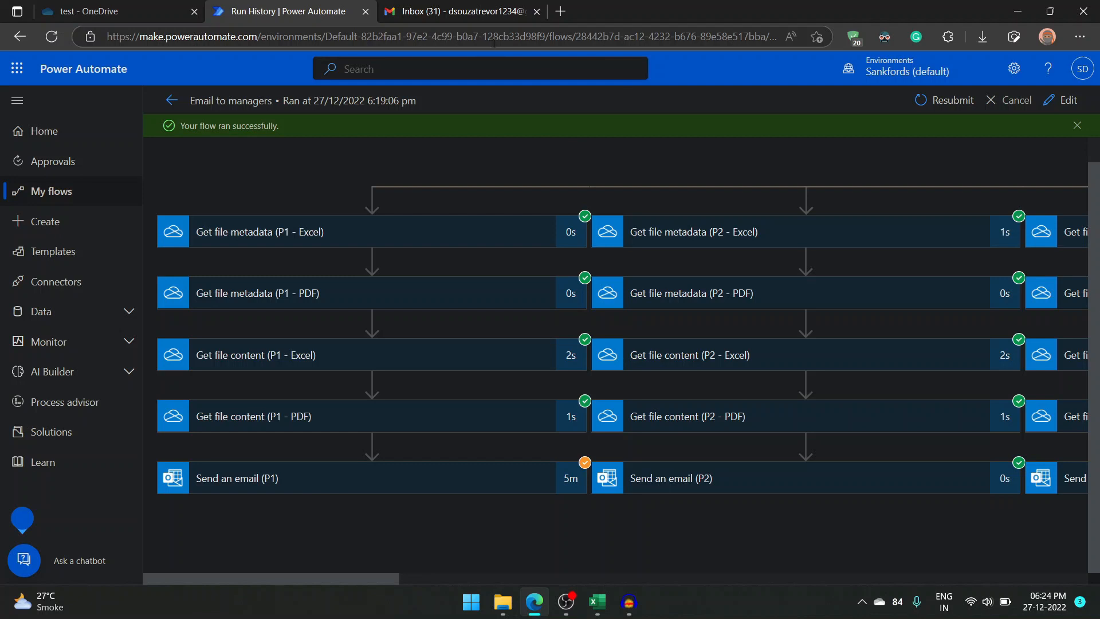
- Return to the Gmail inbox and examine the Weekly Audit Status Dashboard emails and their partner-wise Excel and PDF attachments
click(482, 12)
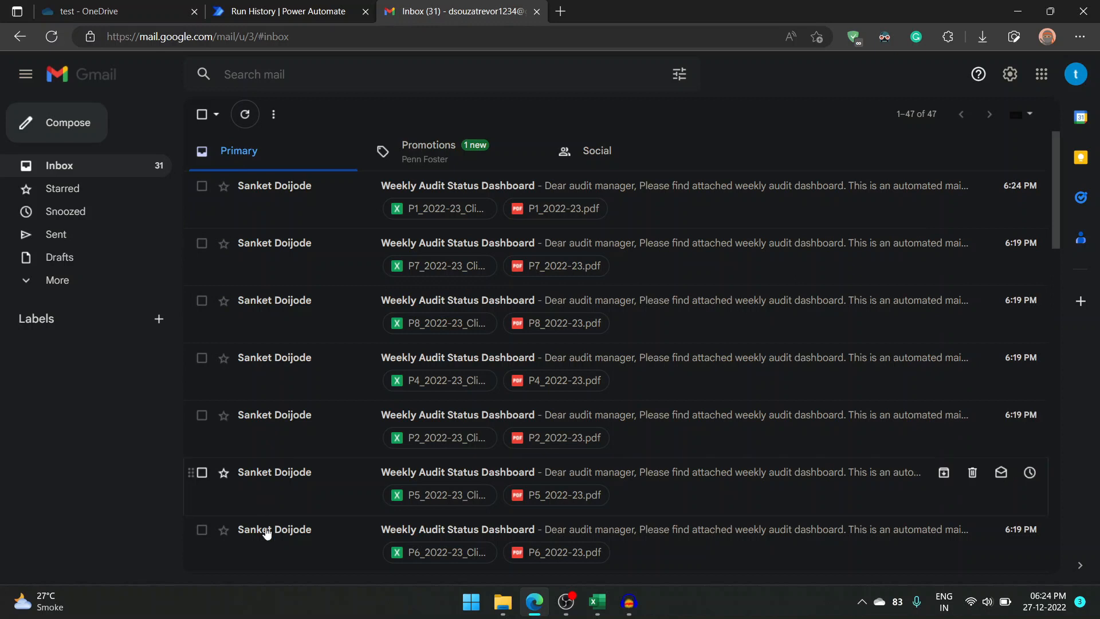
scroll(435, 443, down, 2)
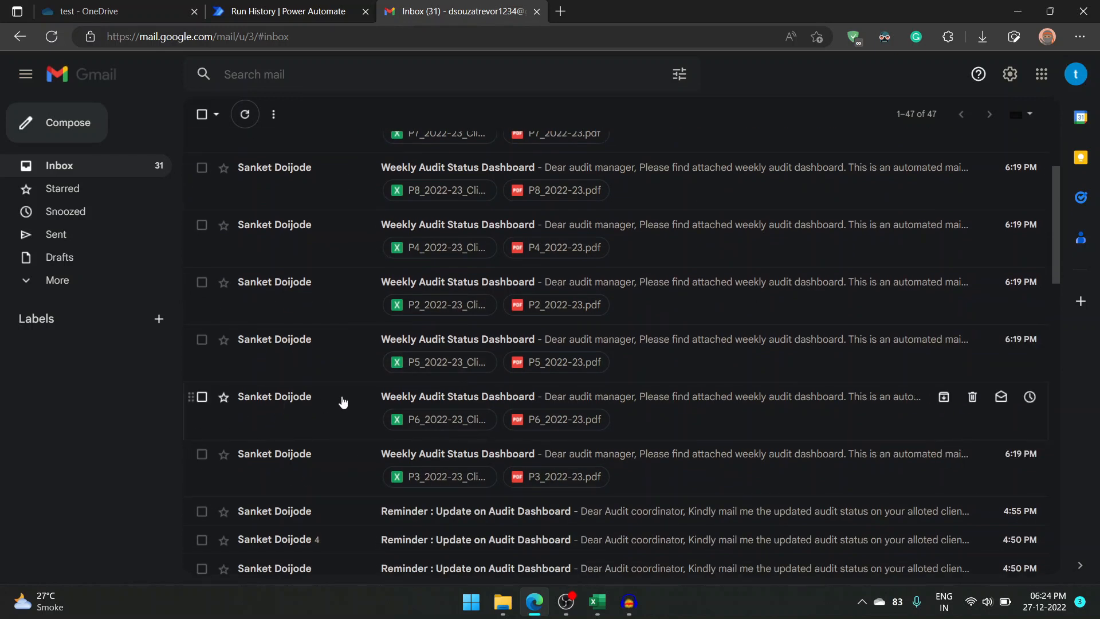
scroll(343, 400, up, 3)
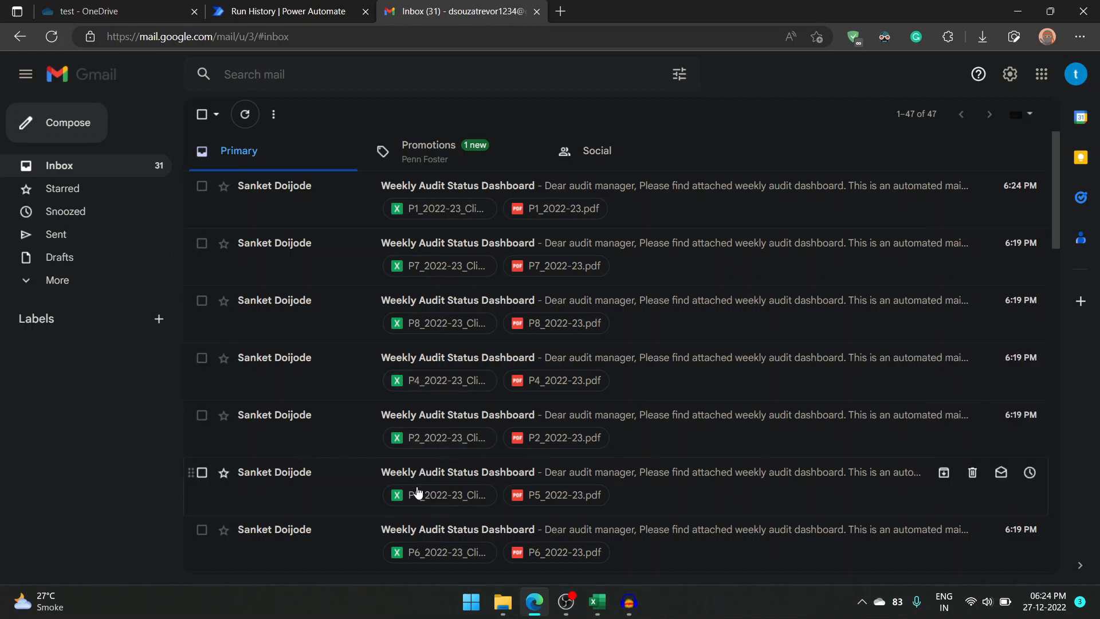
scroll(421, 493, down, 1)
scroll(421, 493, down, 1)
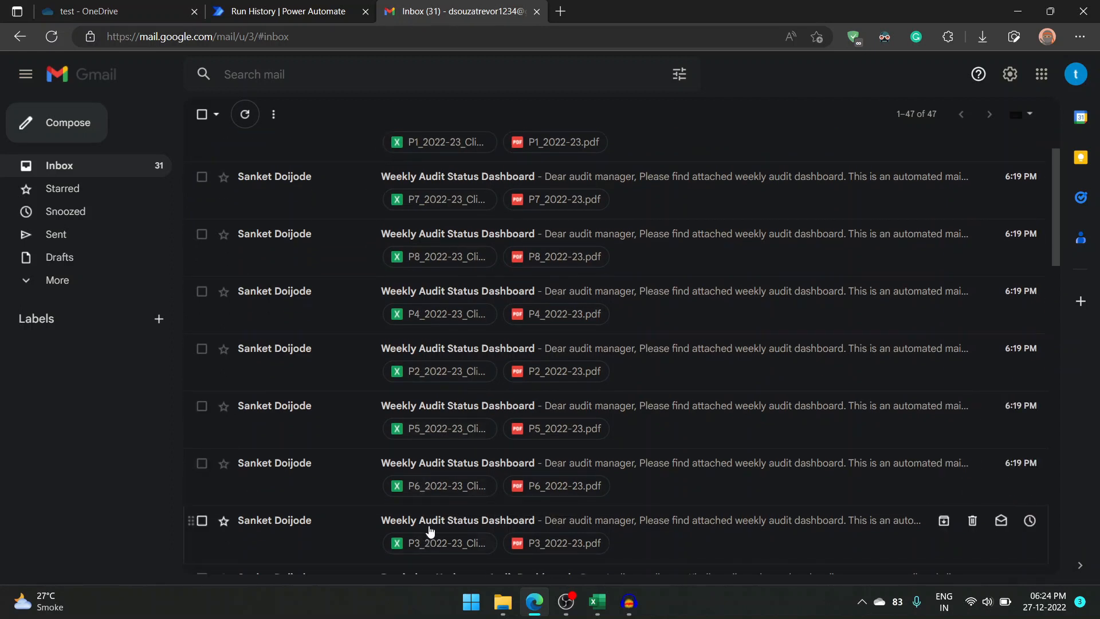
scroll(424, 536, down, 1)
scroll(430, 528, down, 1)
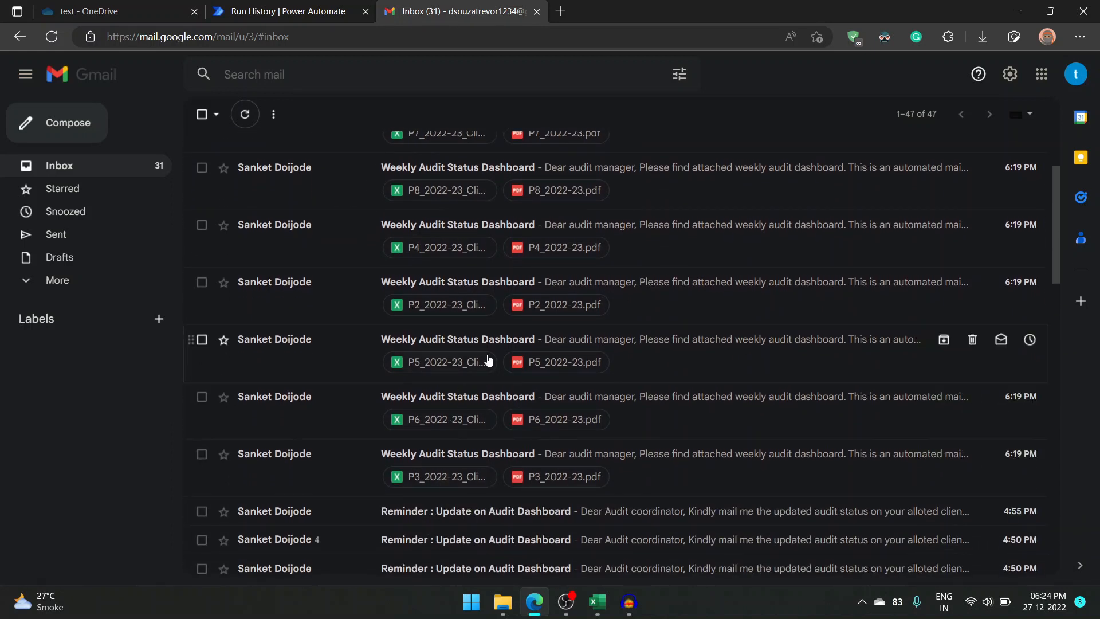
scroll(489, 360, up, 3)
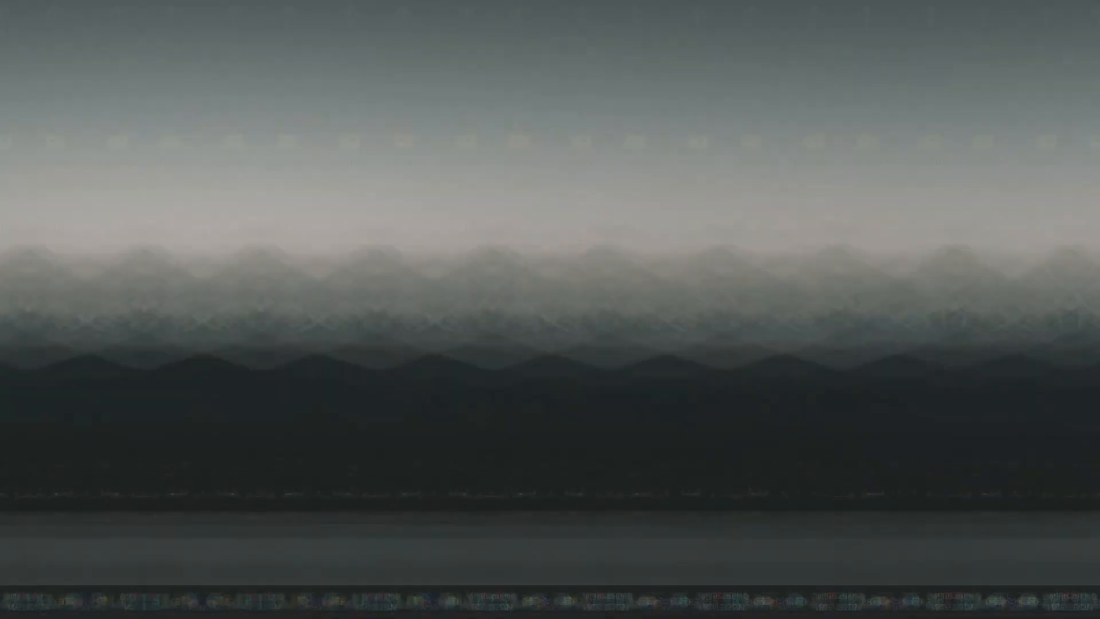